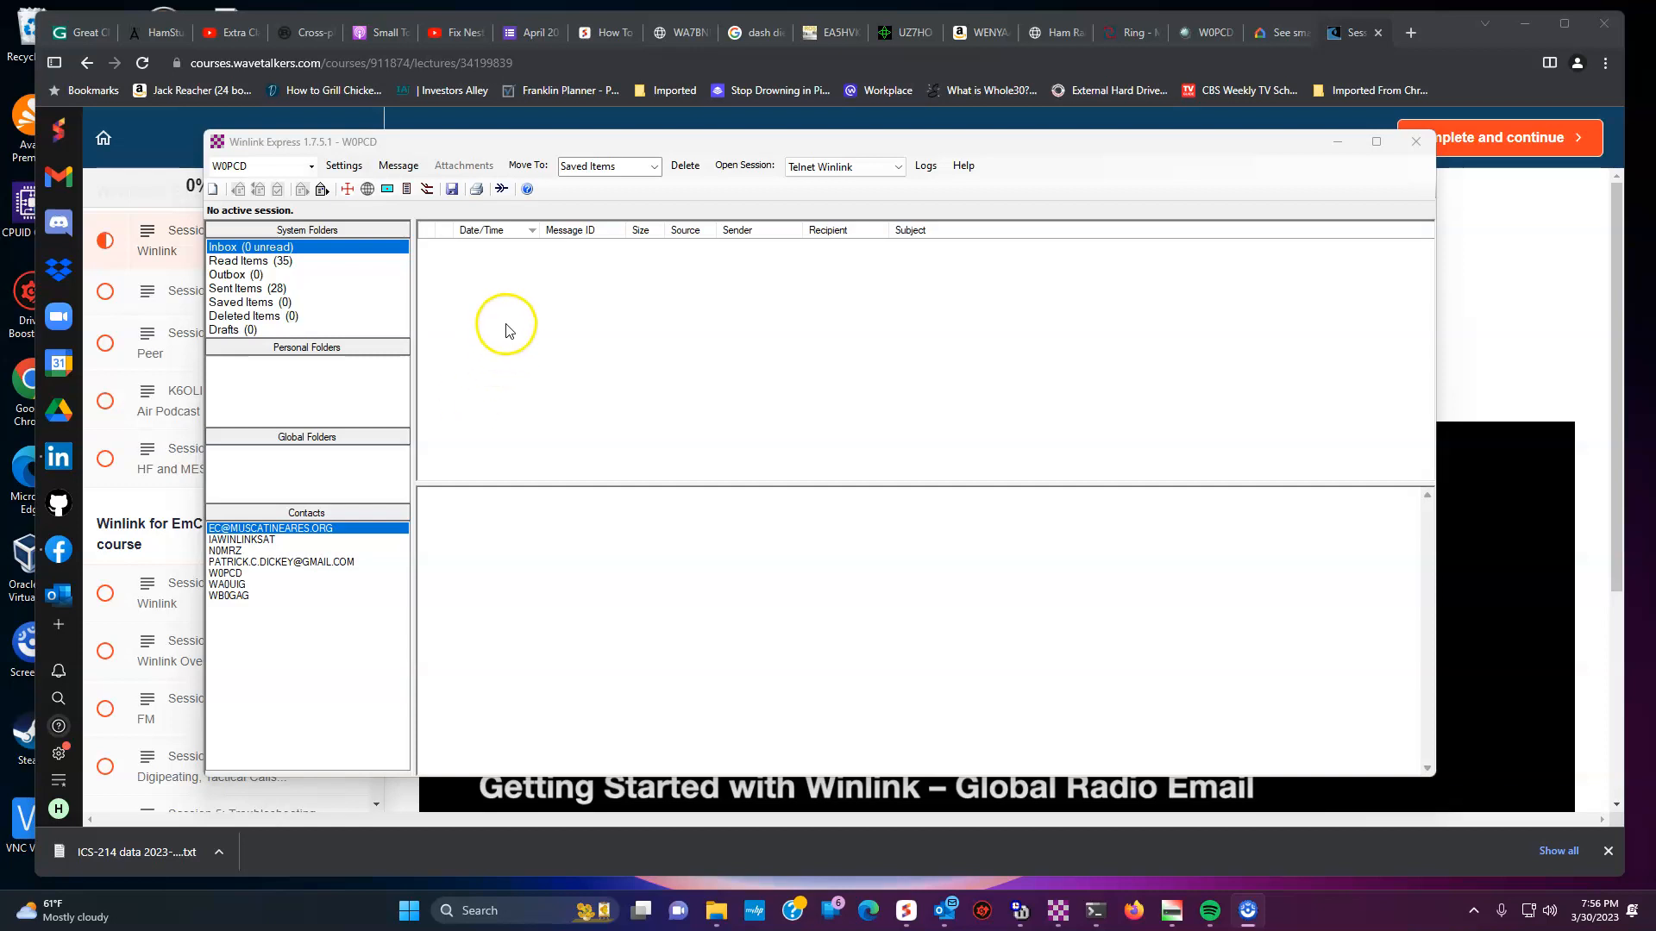
# - Start a new message from the ICS214 Activity Log template under Standard Templates > ICS USA Forms
pyautogui.click(394, 168)
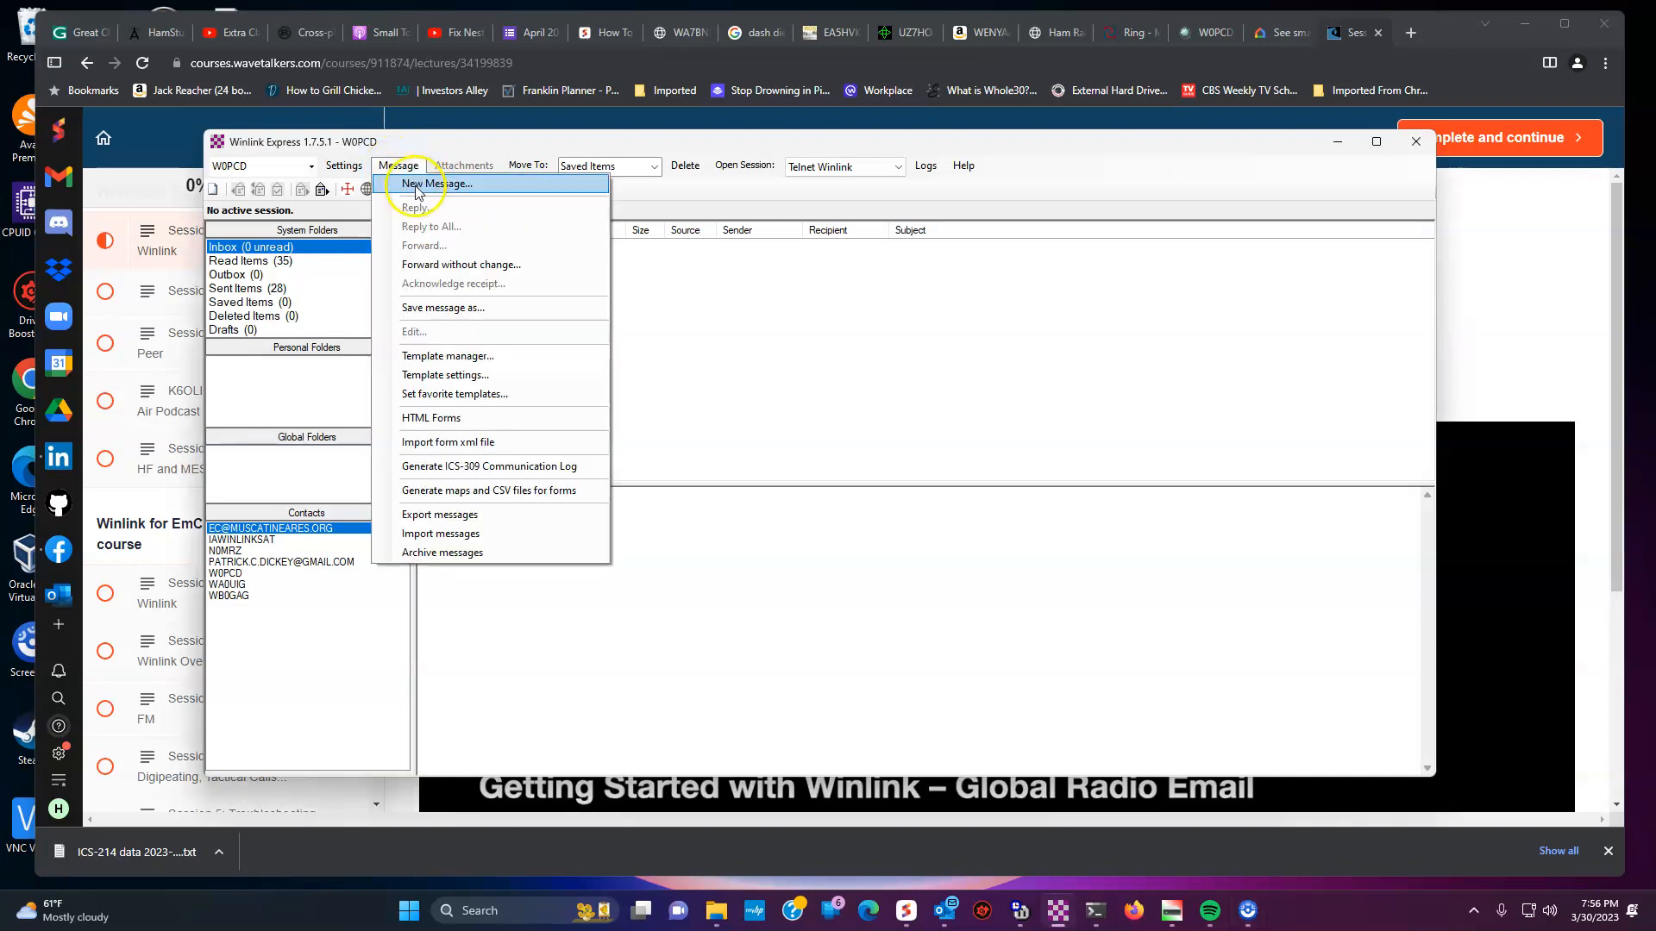
pyautogui.click(415, 183)
pyautogui.click(591, 290)
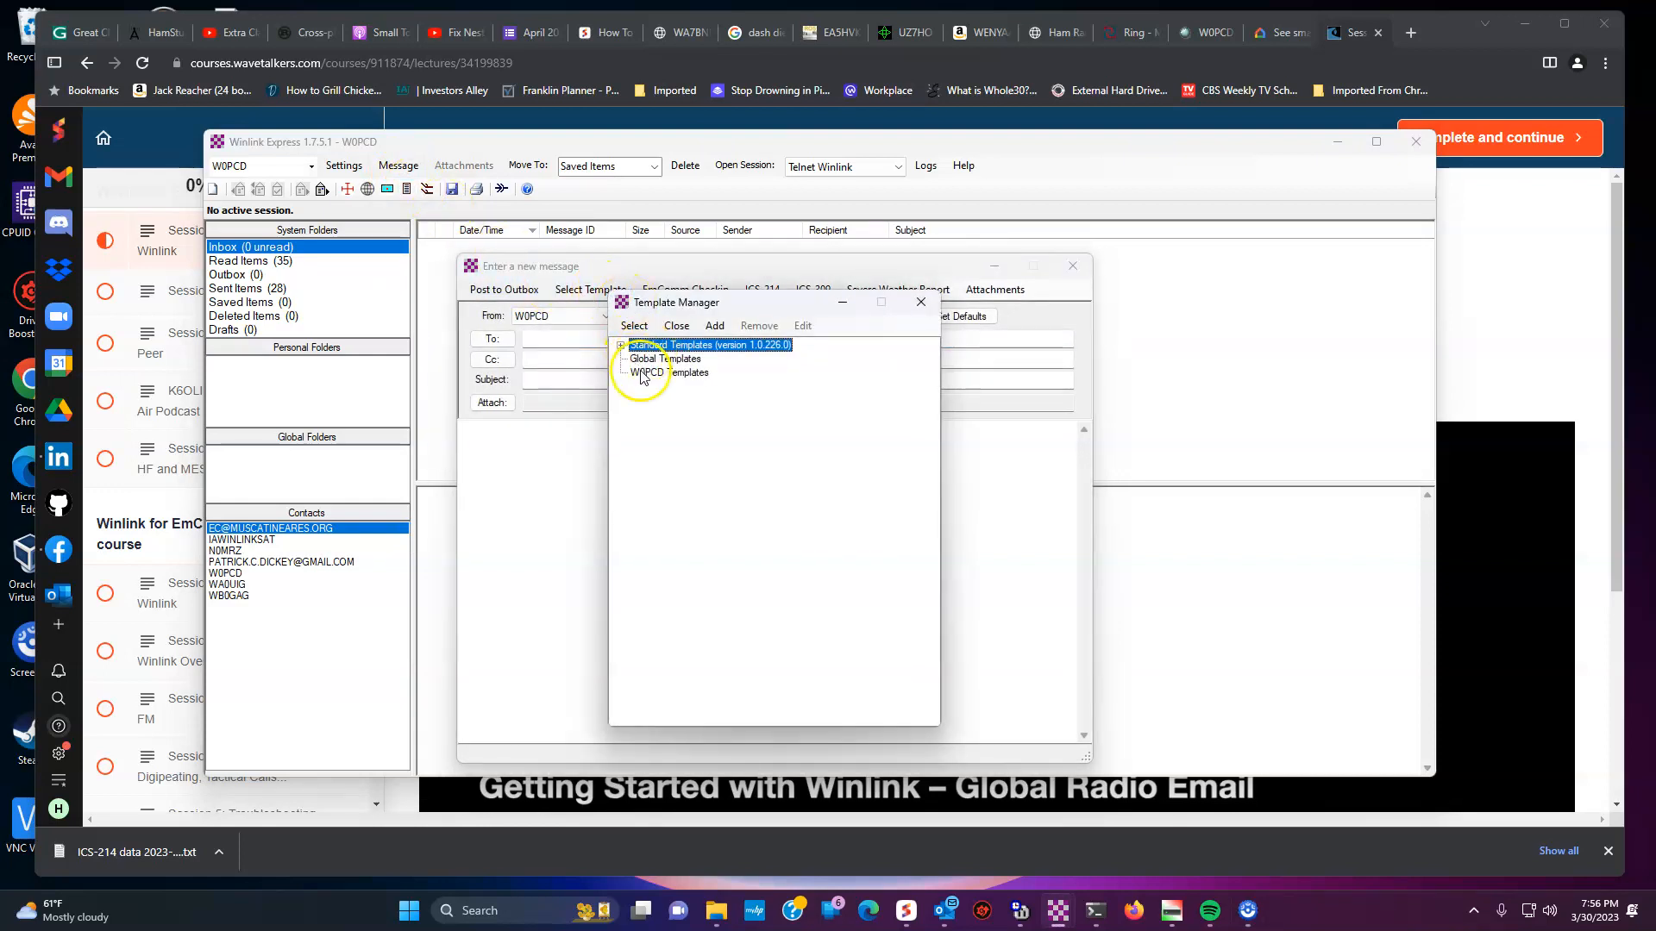
pyautogui.click(621, 345)
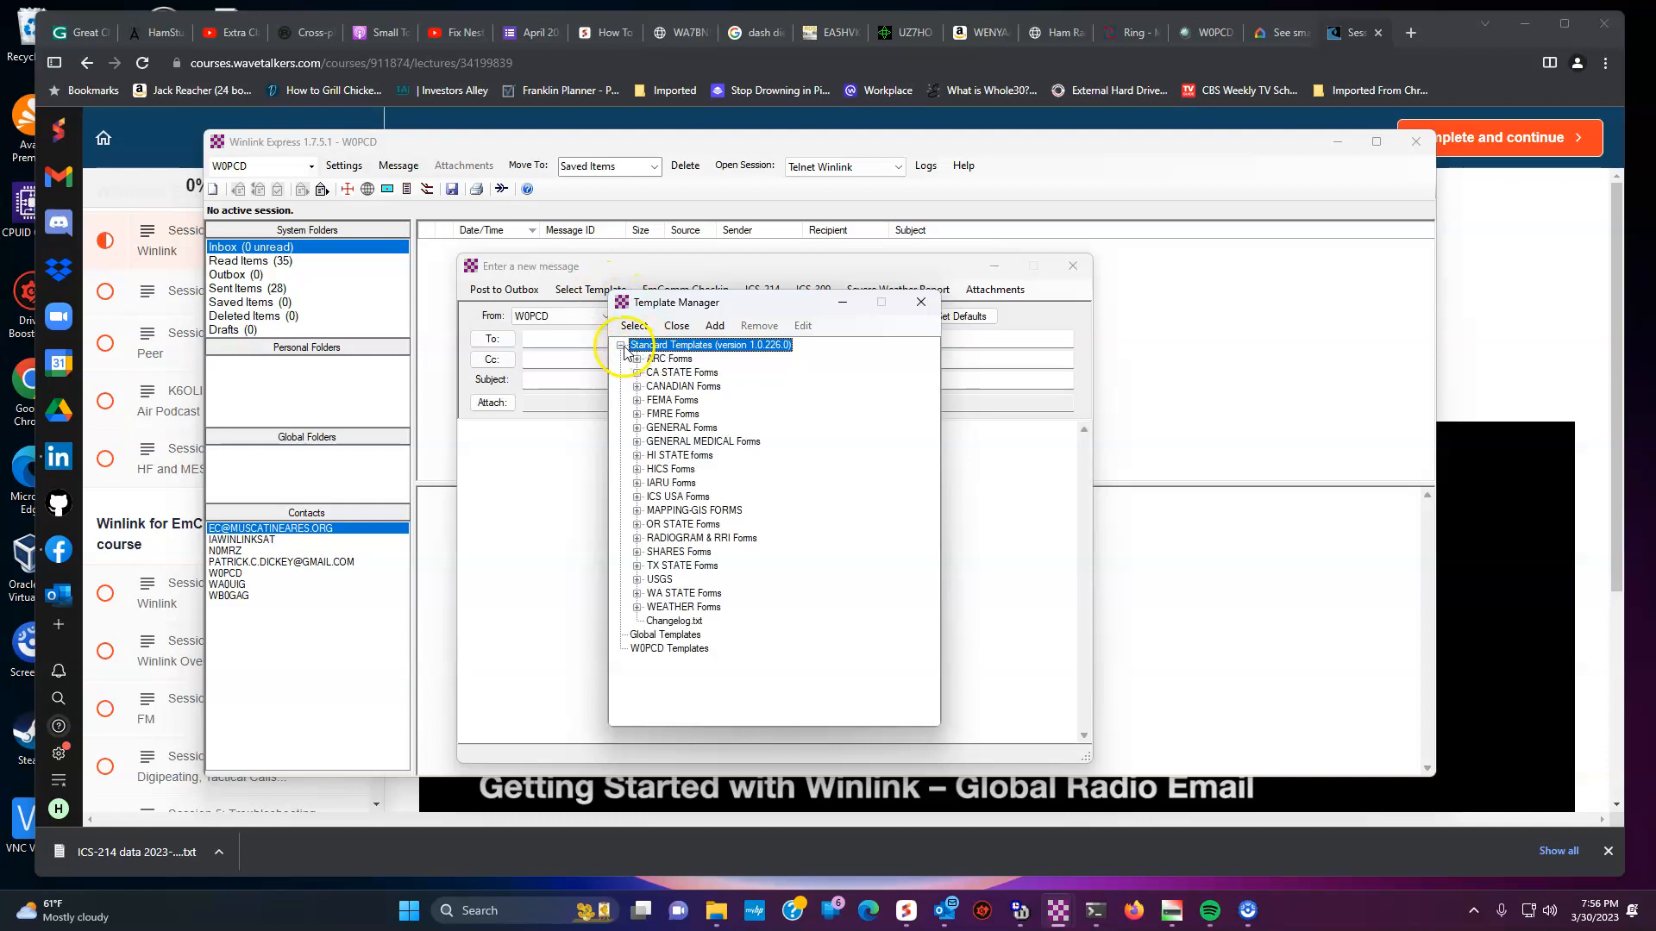
pyautogui.click(636, 498)
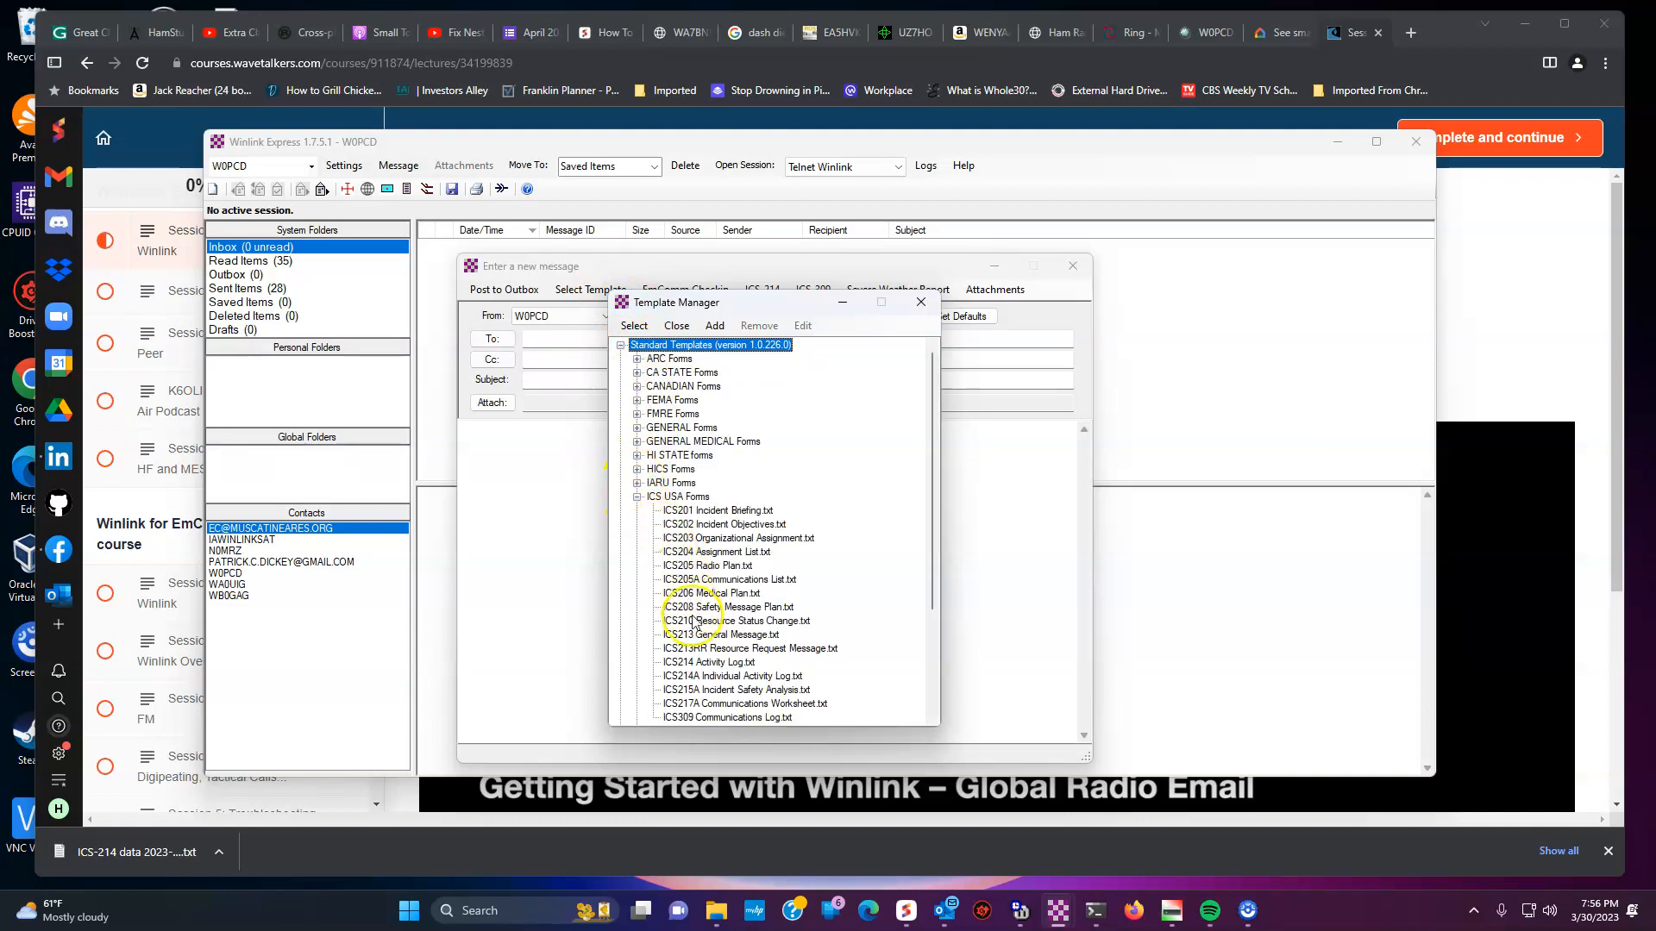
pyautogui.click(685, 662)
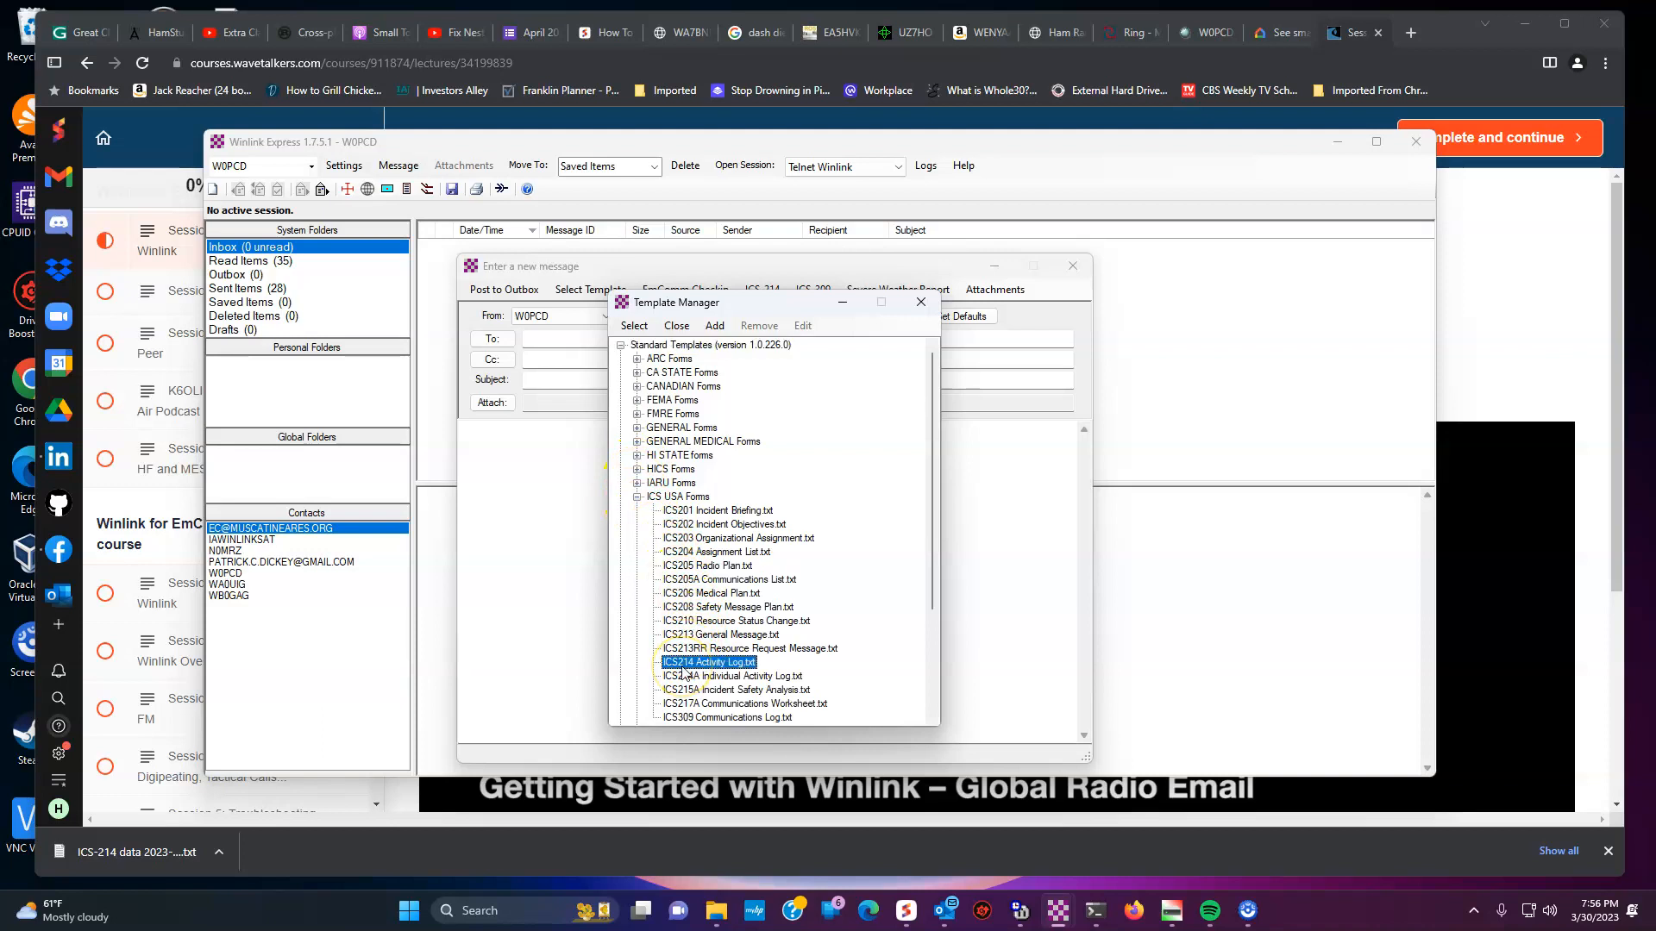
pyautogui.doubleClick(686, 662)
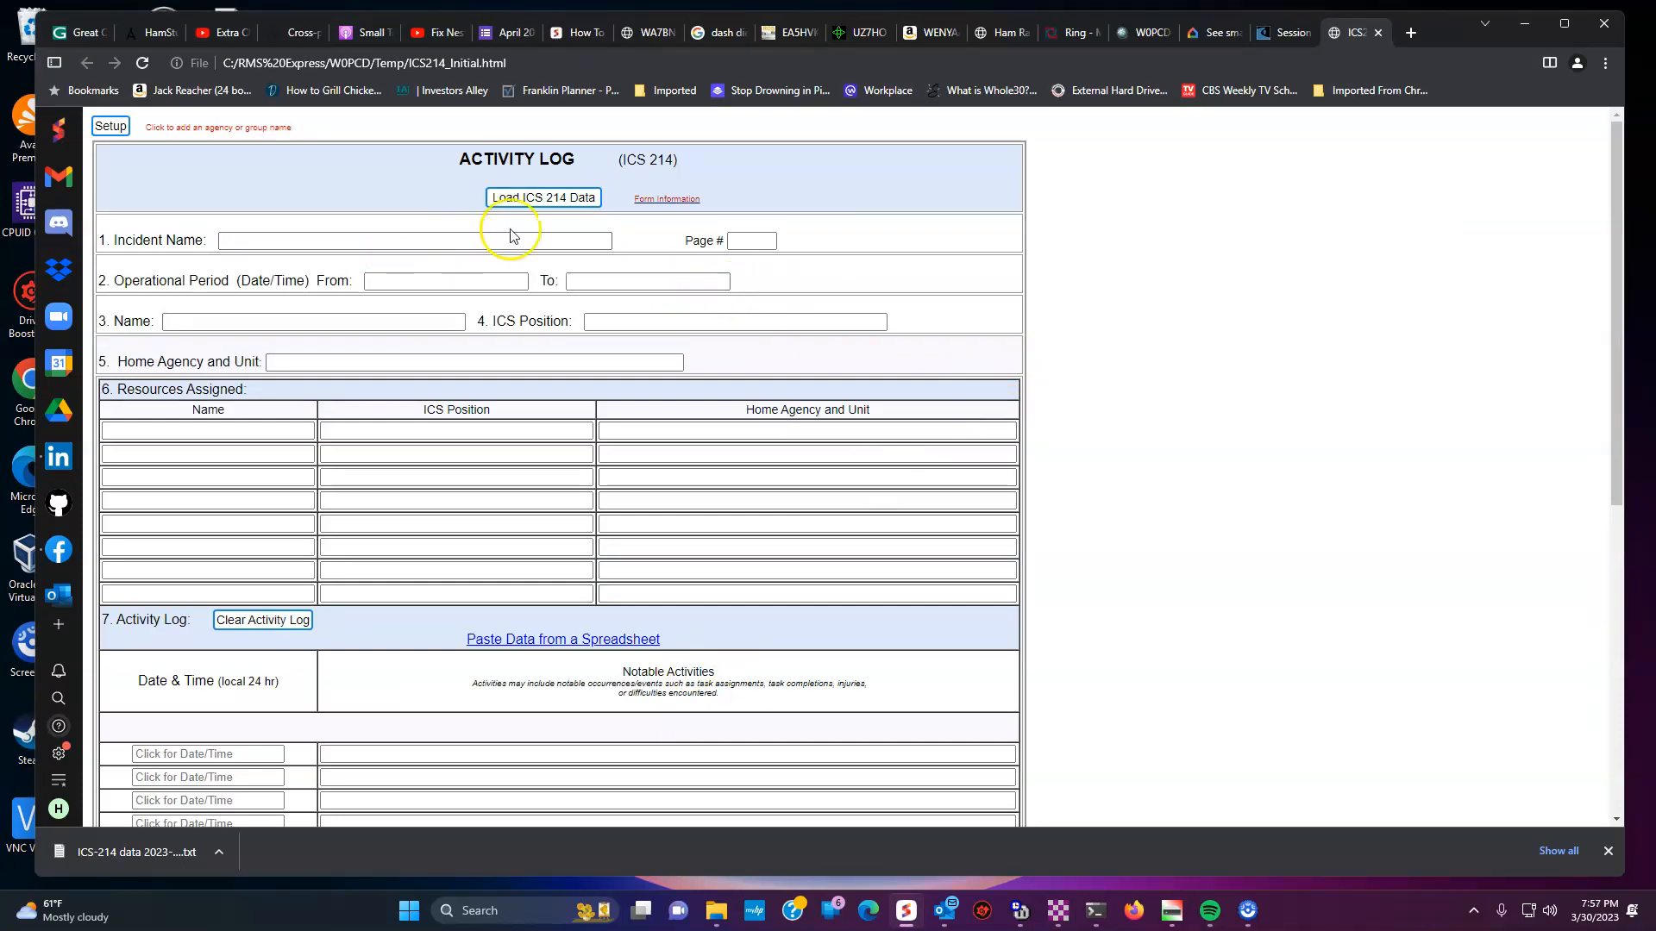
# - Load the previously saved ICS-214 data file into the Activity Log form
pyautogui.click(566, 207)
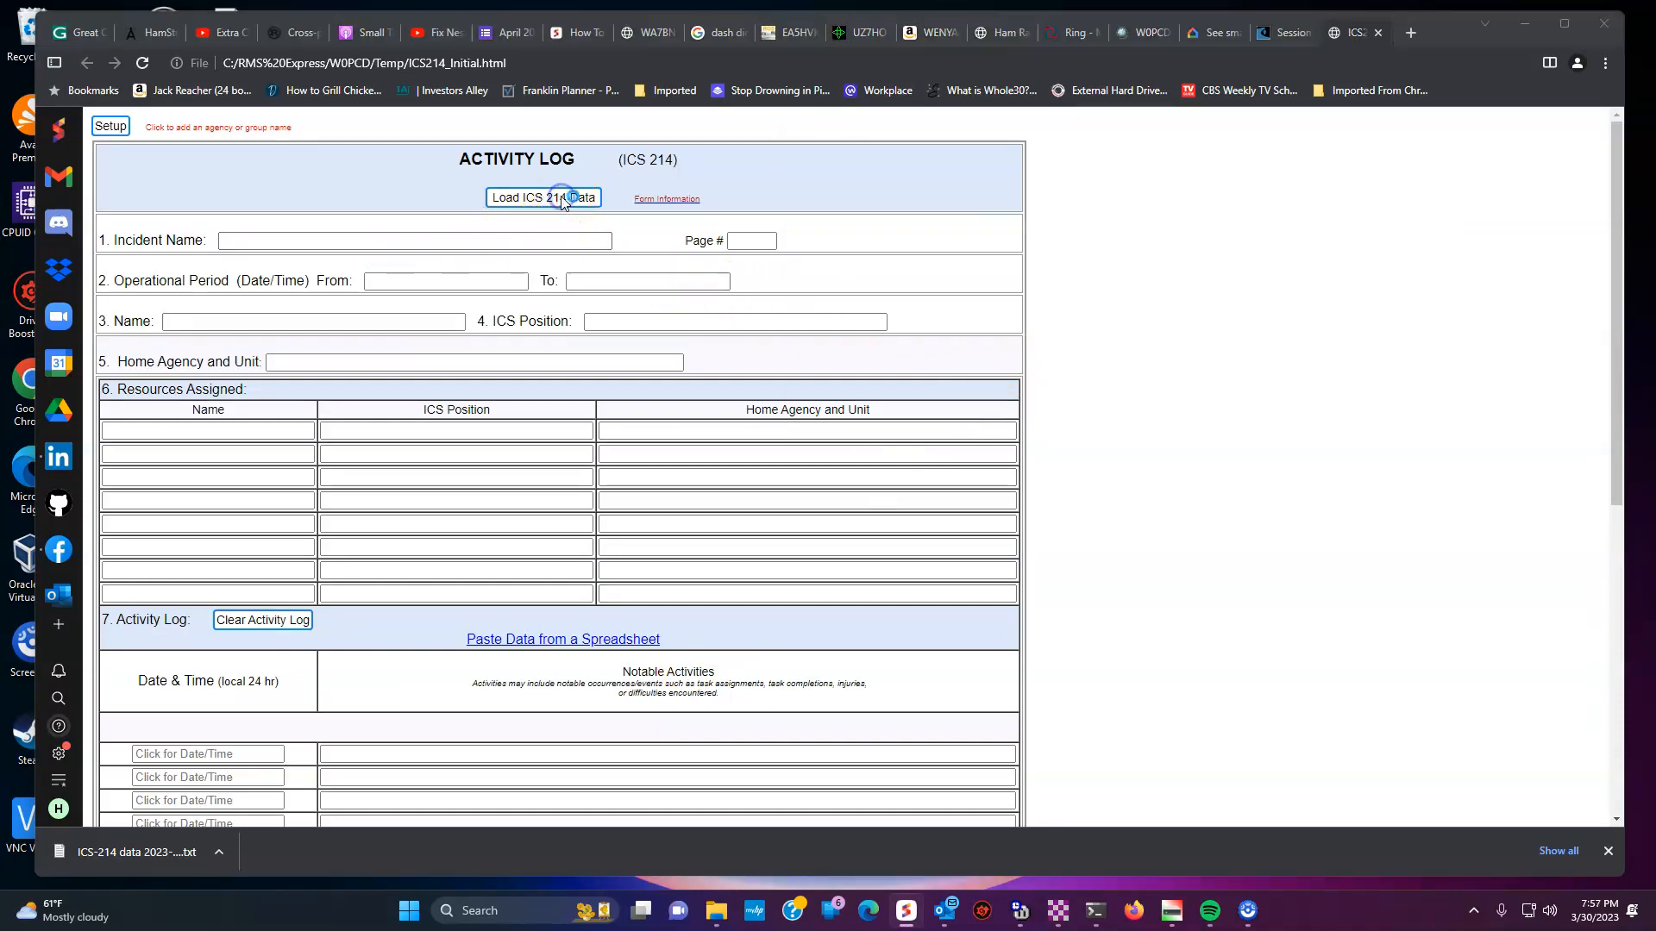
pyautogui.click(479, 179)
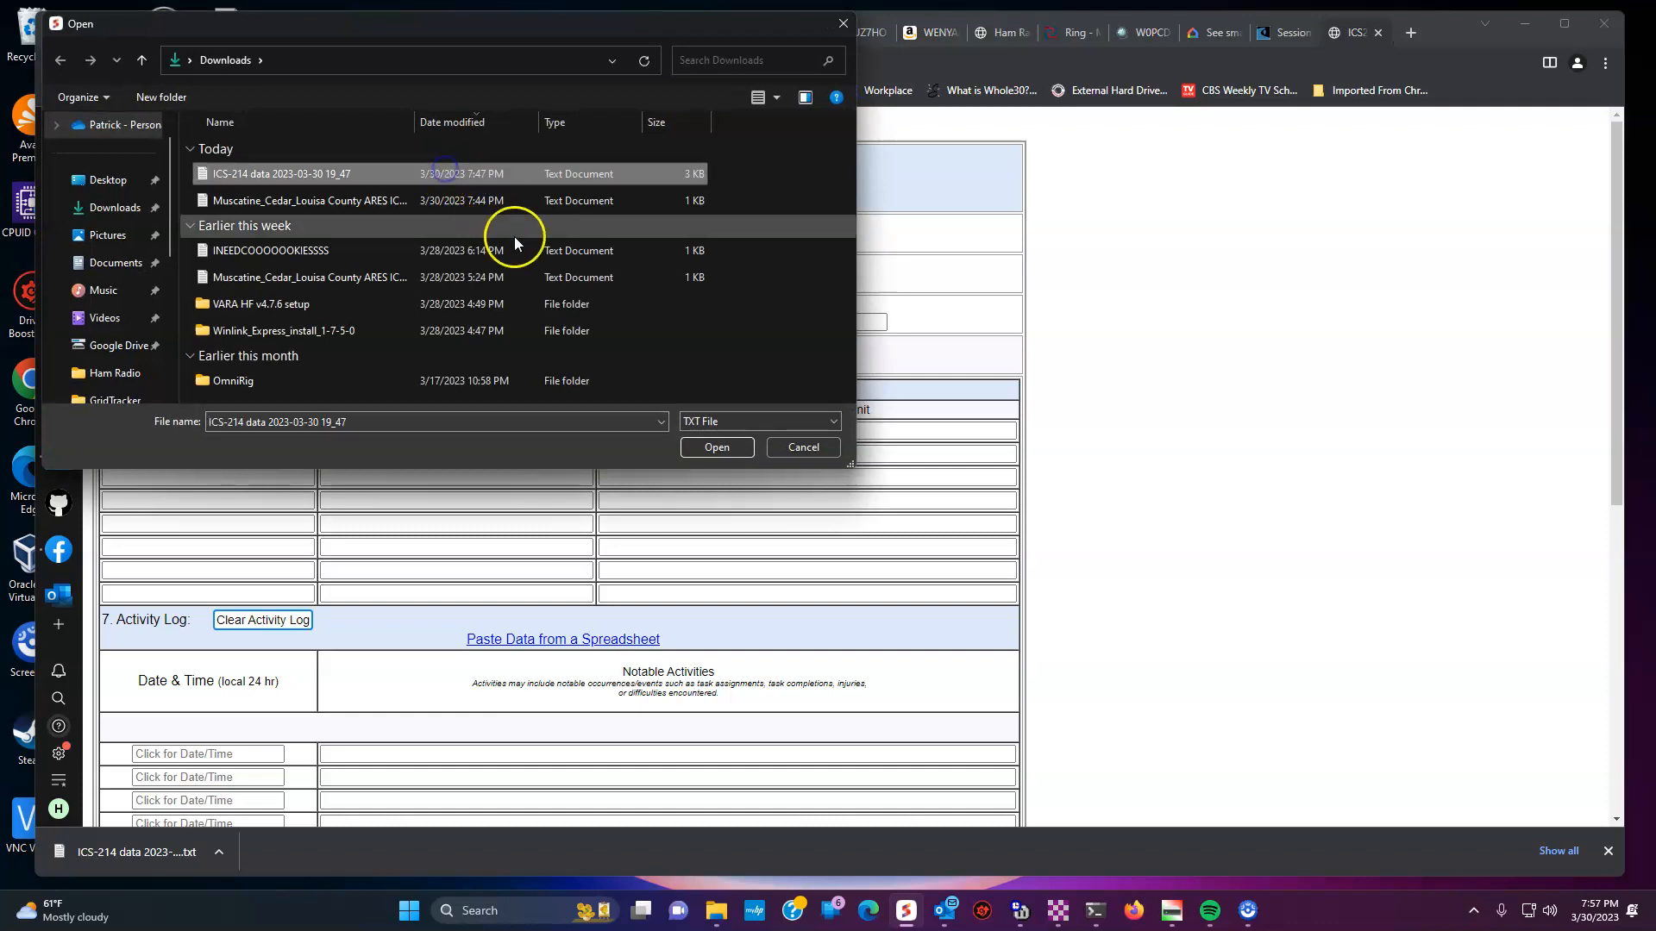
pyautogui.click(722, 451)
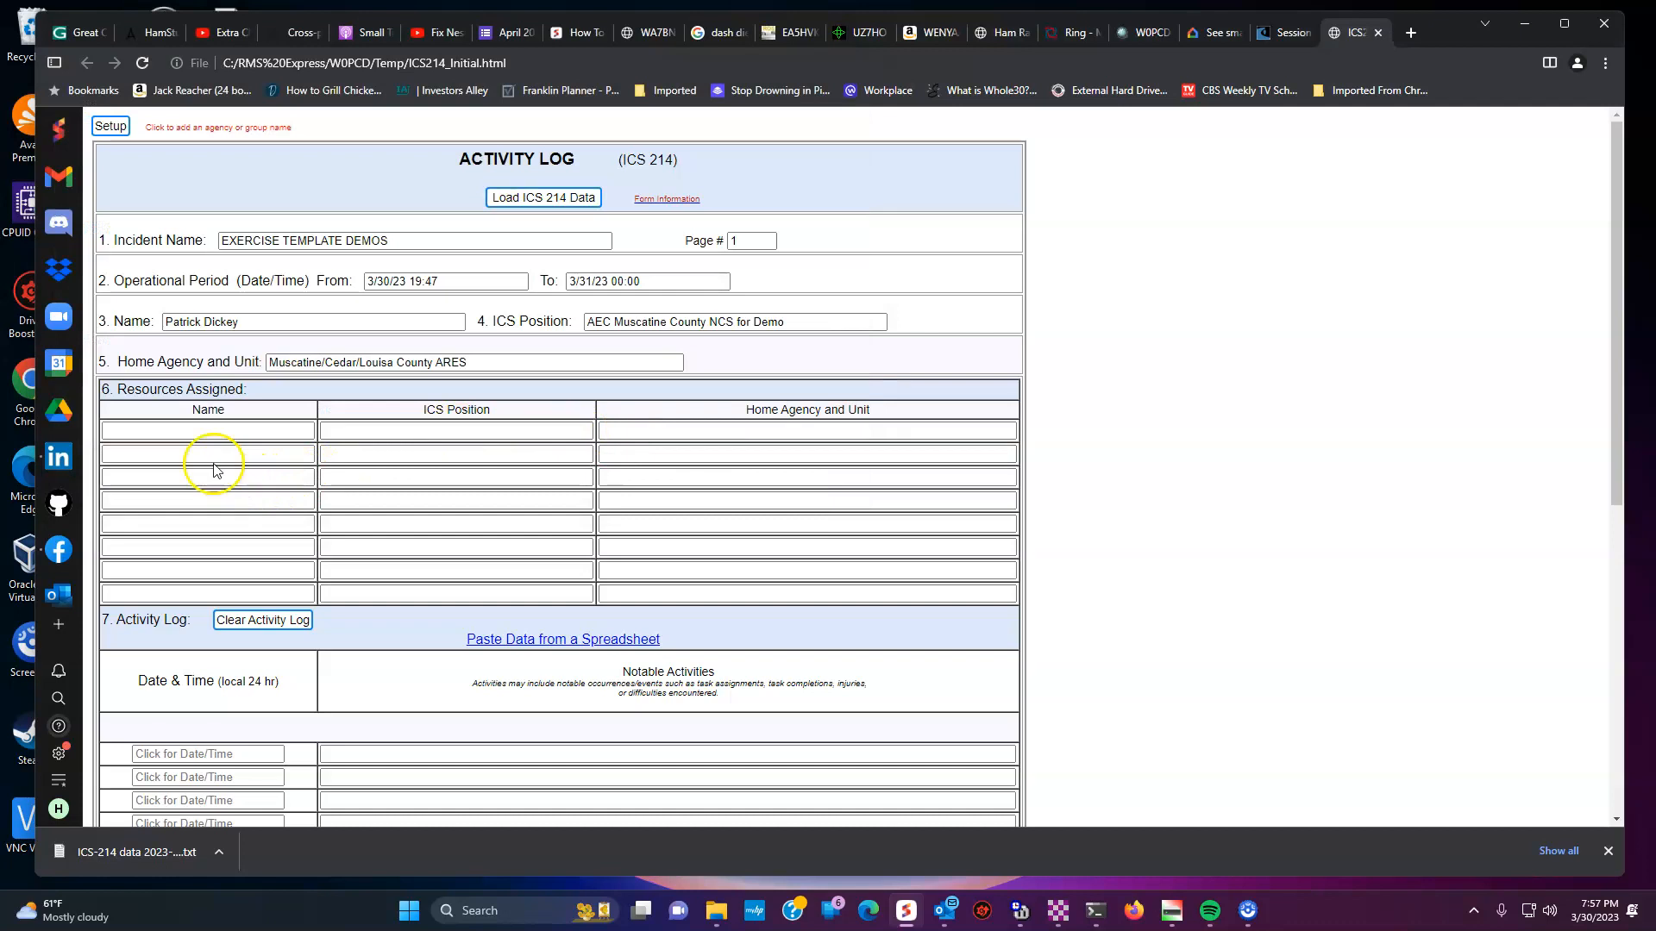
pyautogui.scroll(-1, 388, 629)
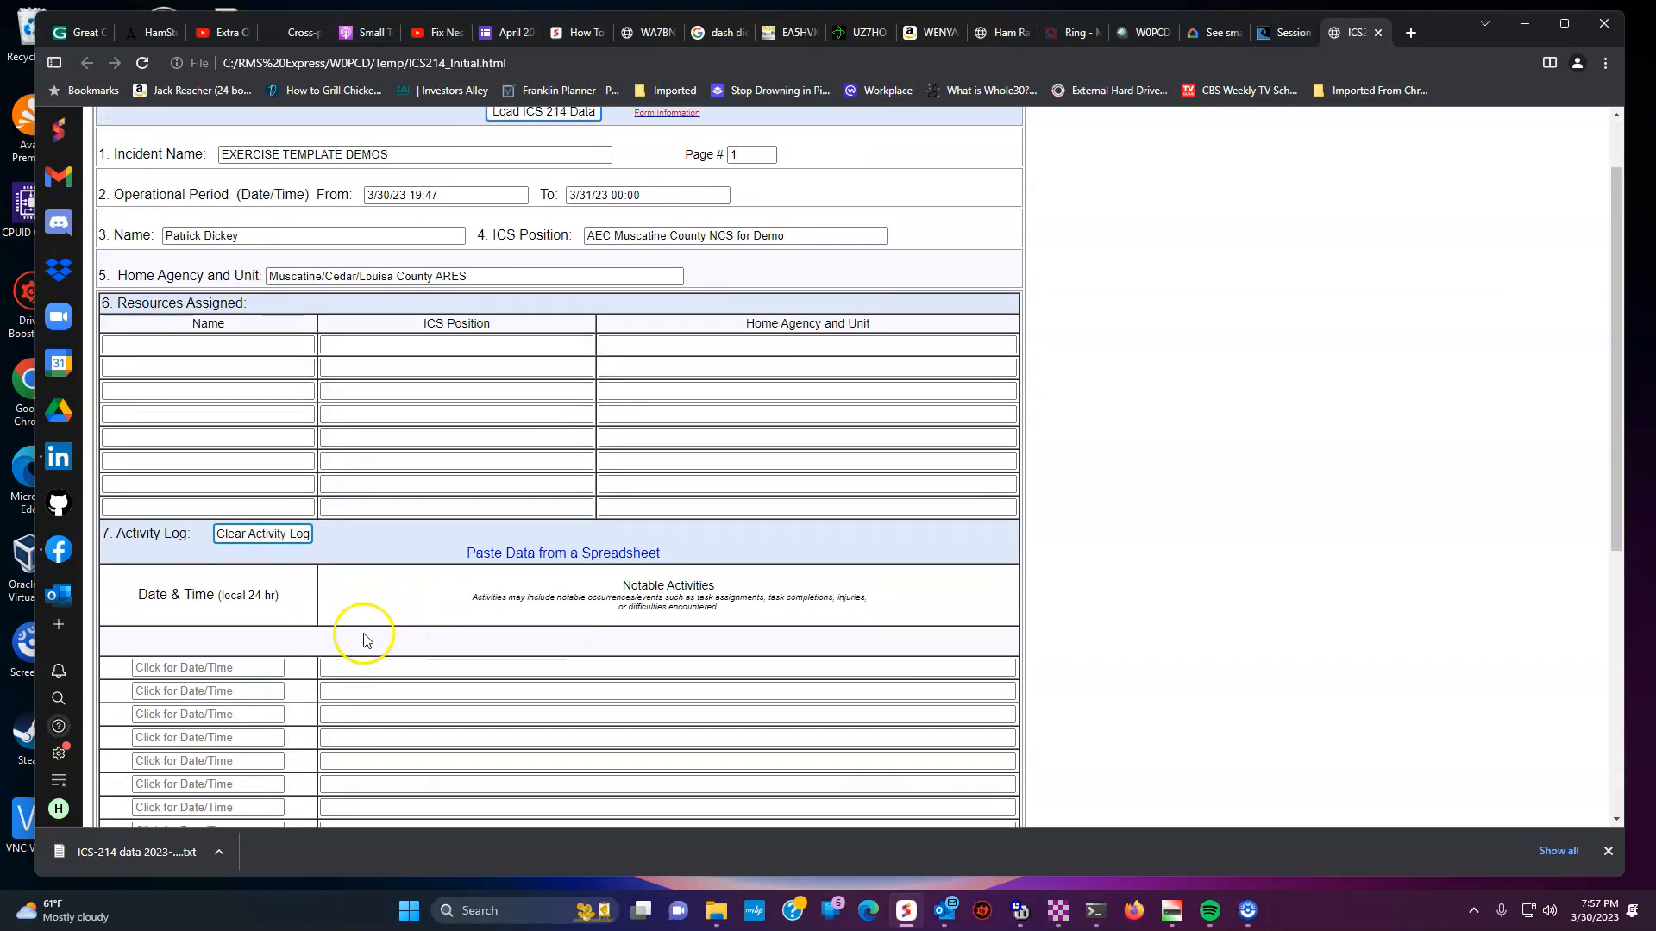
pyautogui.click(250, 670)
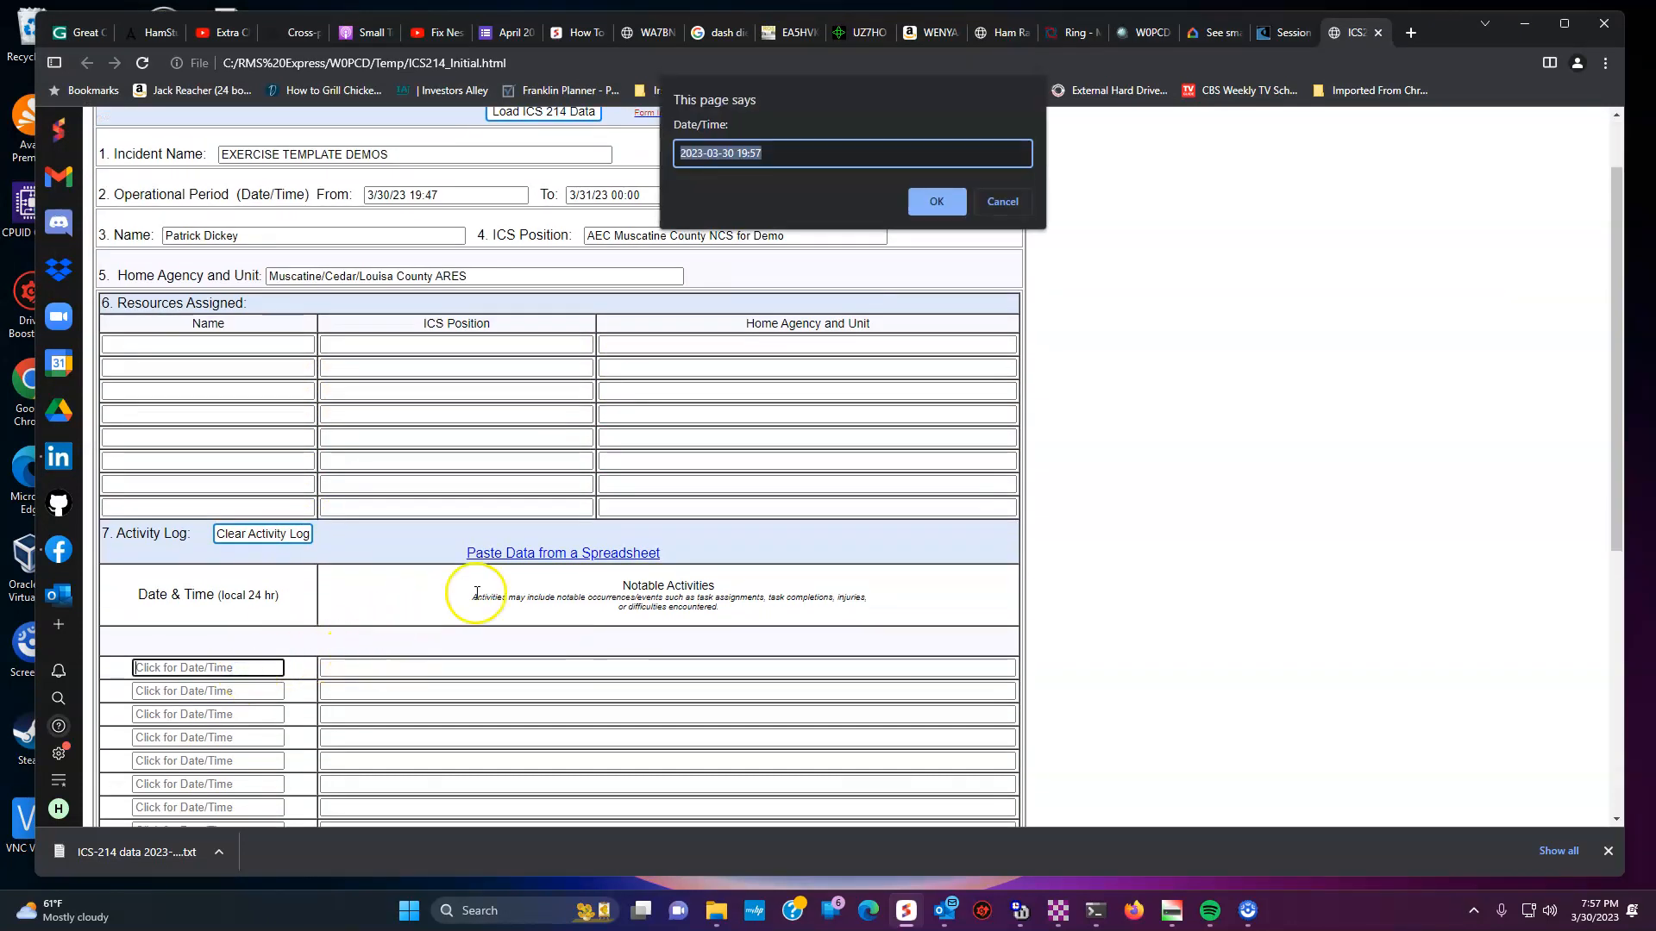
pyautogui.click(936, 201)
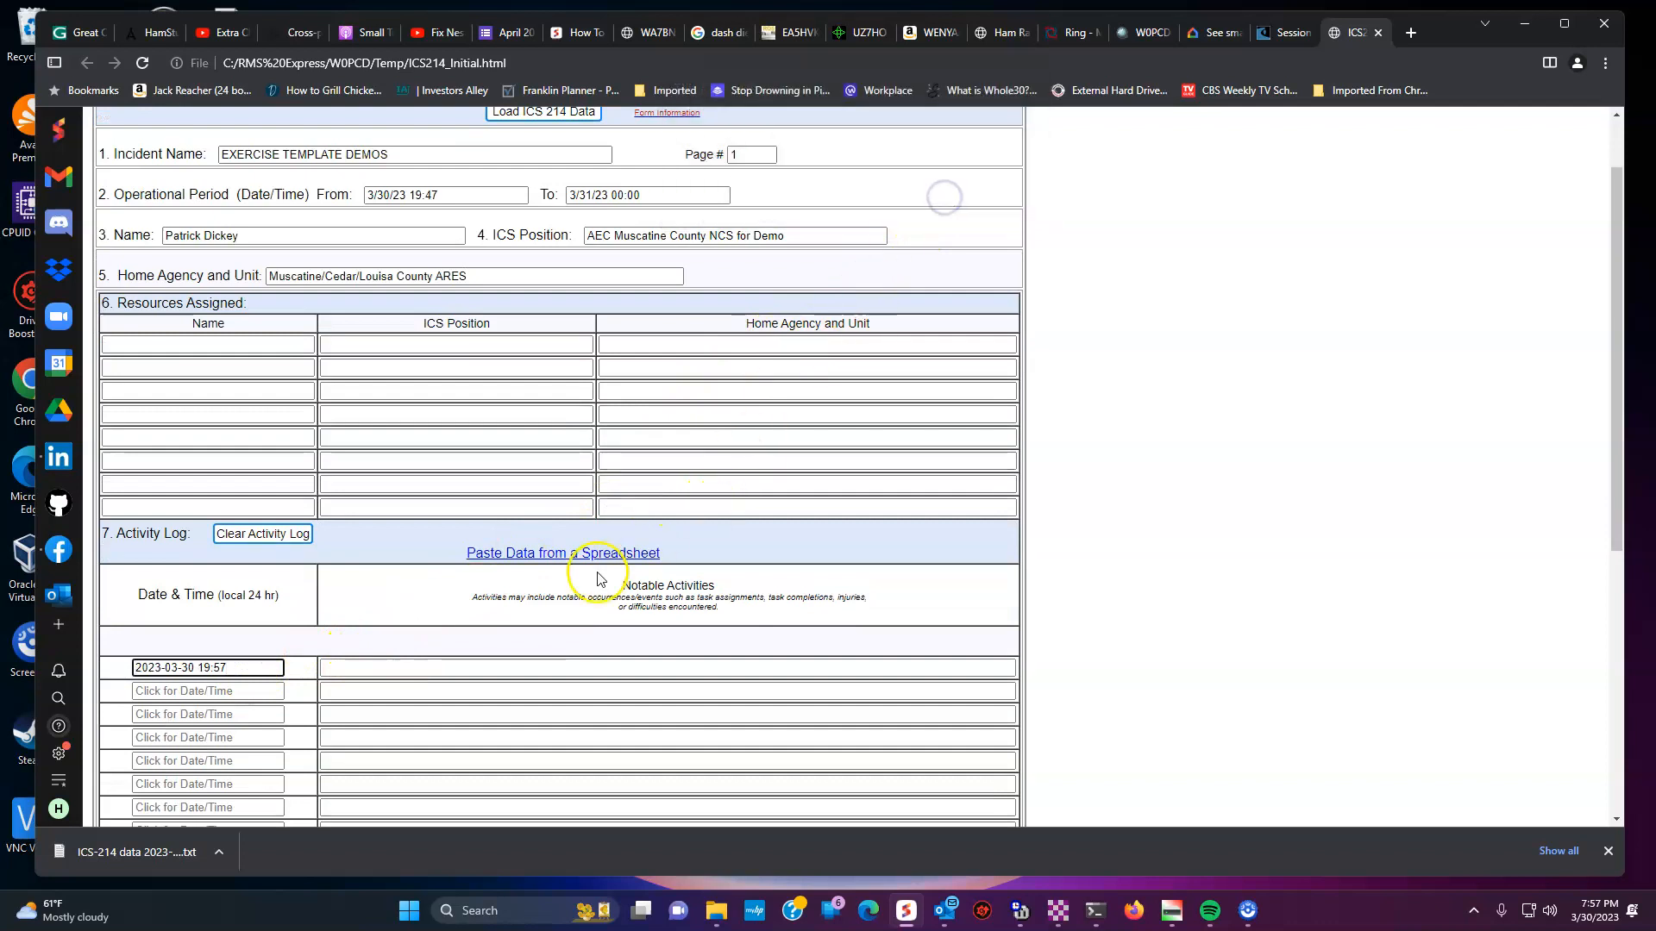
pyautogui.click(557, 671)
pyautogui.write('Oepen')
pyautogui.press('BackSpace')
pyautogui.press('BackSpace')
pyautogui.write('peened ')
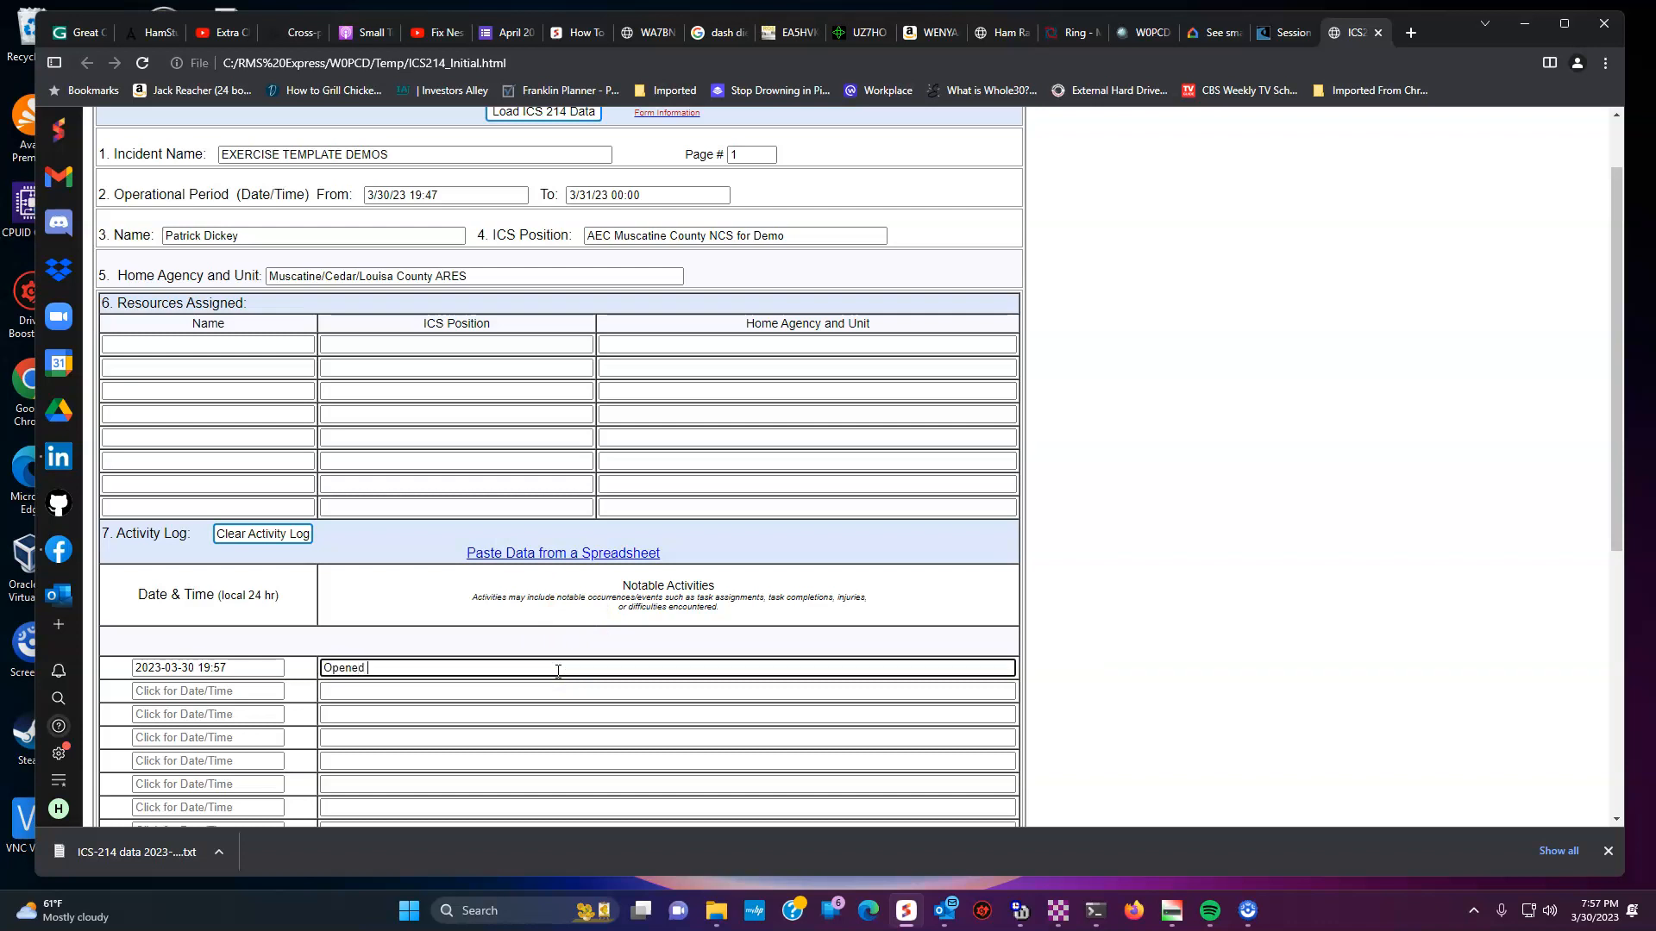
pyautogui.write('log and began activities.')
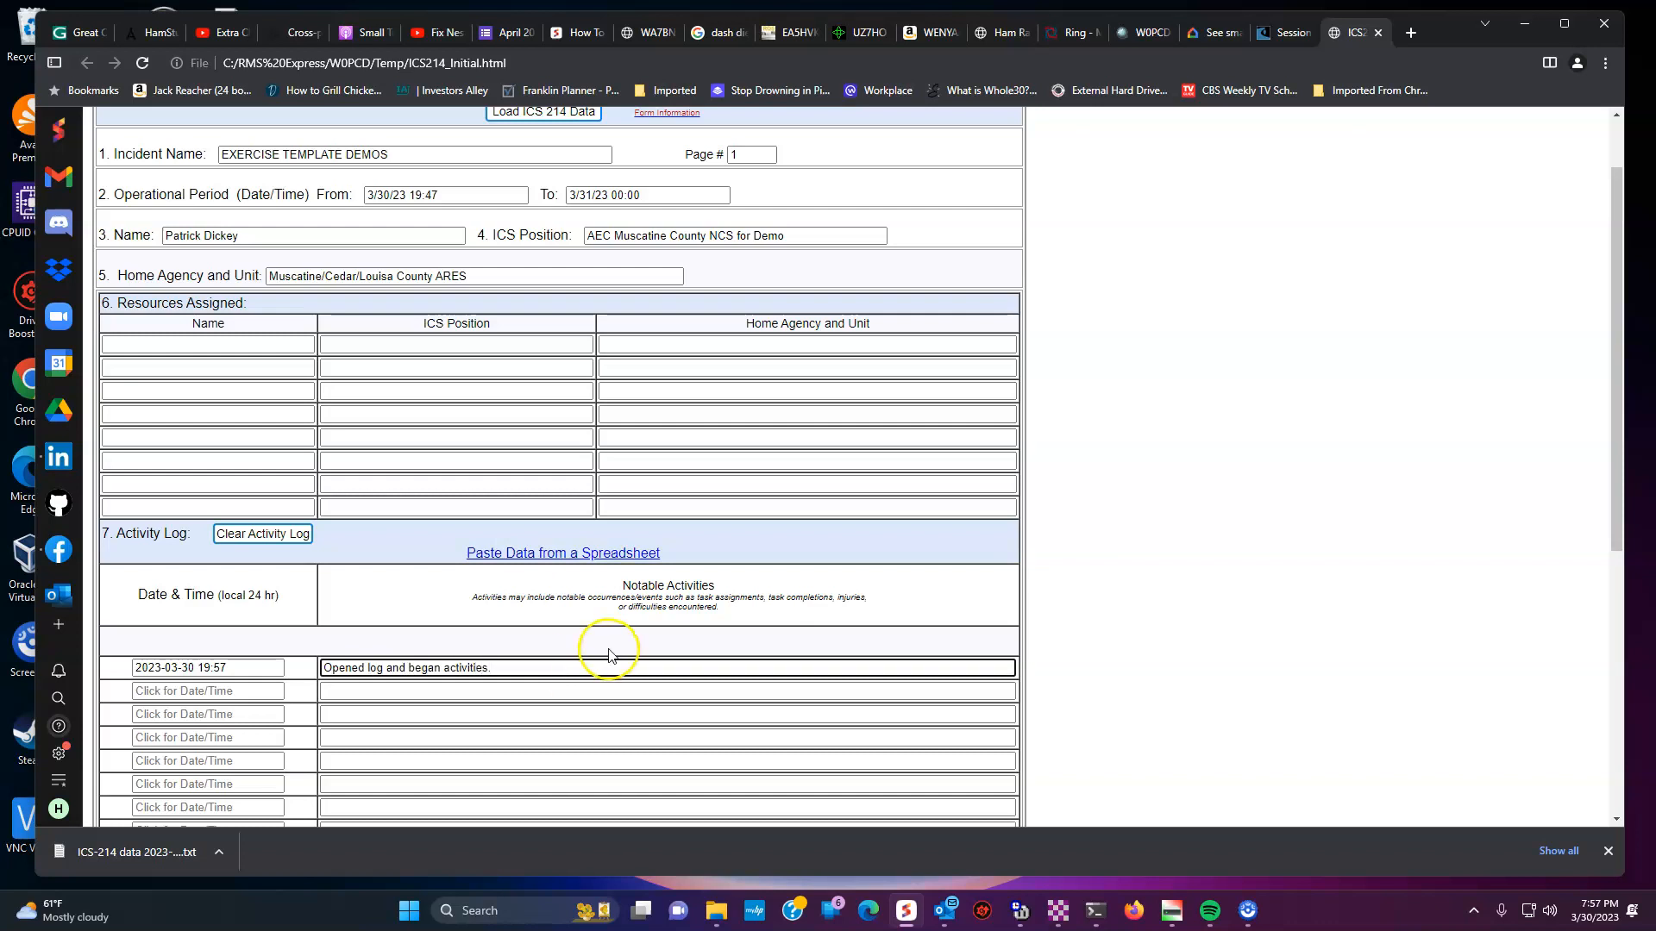
# - Add a second 19:57 entry about opening the ICS-309 and shelter logs, and enter the preparer's name
pyautogui.click(218, 690)
pyautogui.click(936, 201)
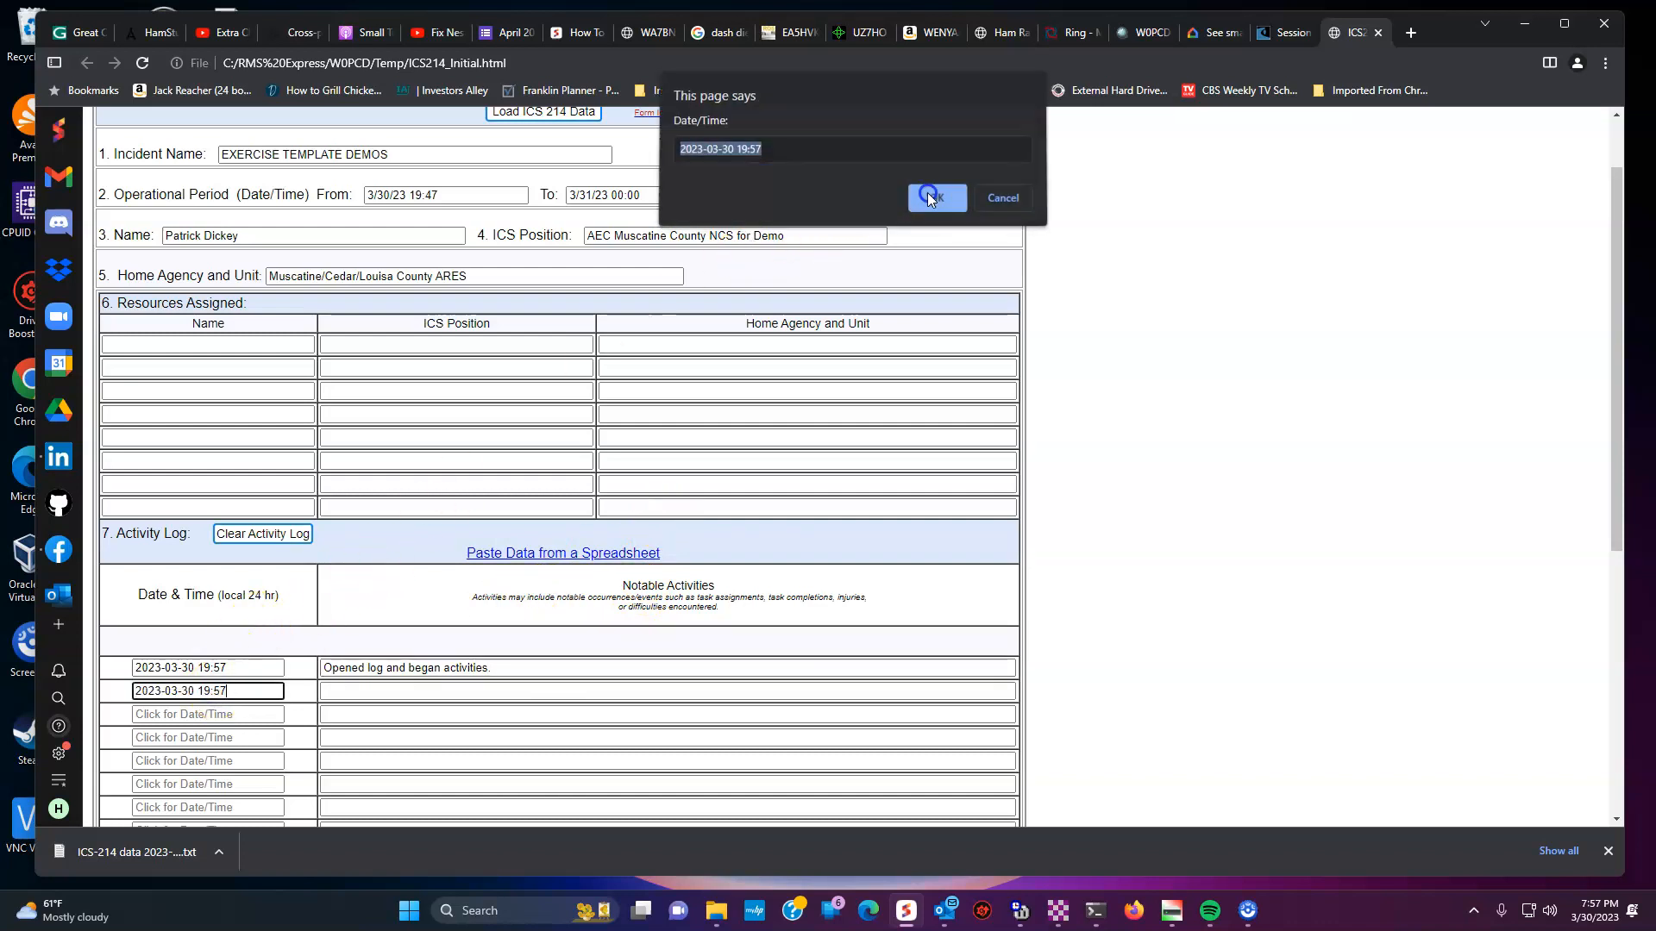
pyautogui.click(629, 690)
pyautogui.write('Opeened IC')
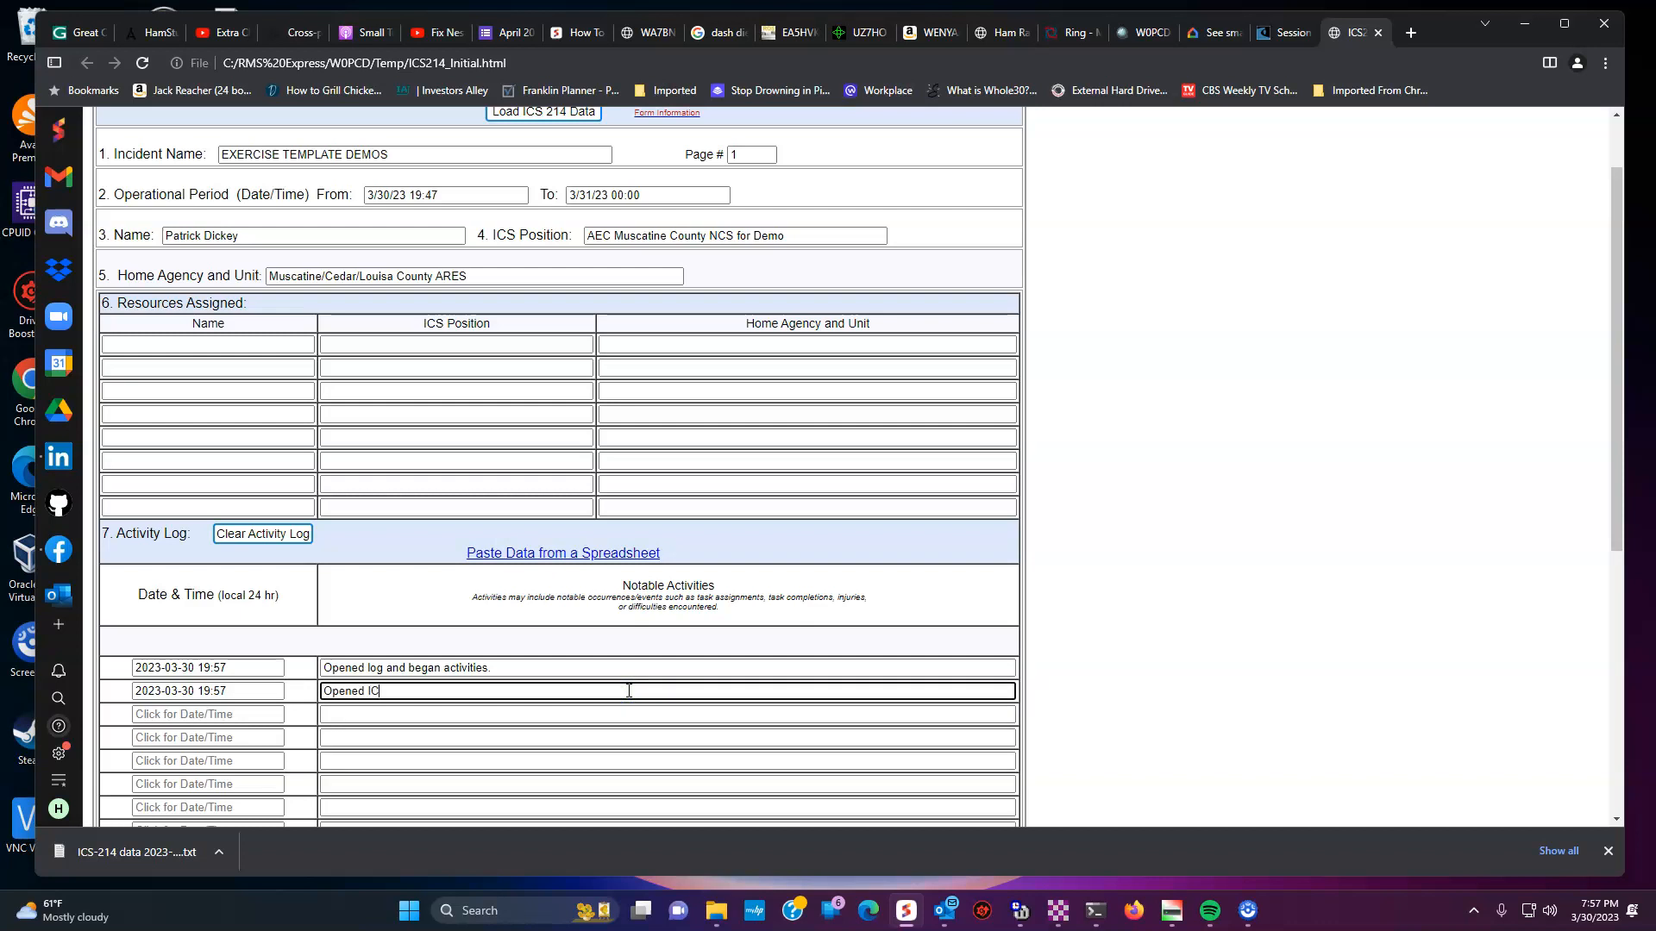
pyautogui.write('S-39')
pyautogui.write('09 log an')
pyautogui.write('d shelter logs')
pyautogui.write('.')
pyautogui.press('Return')
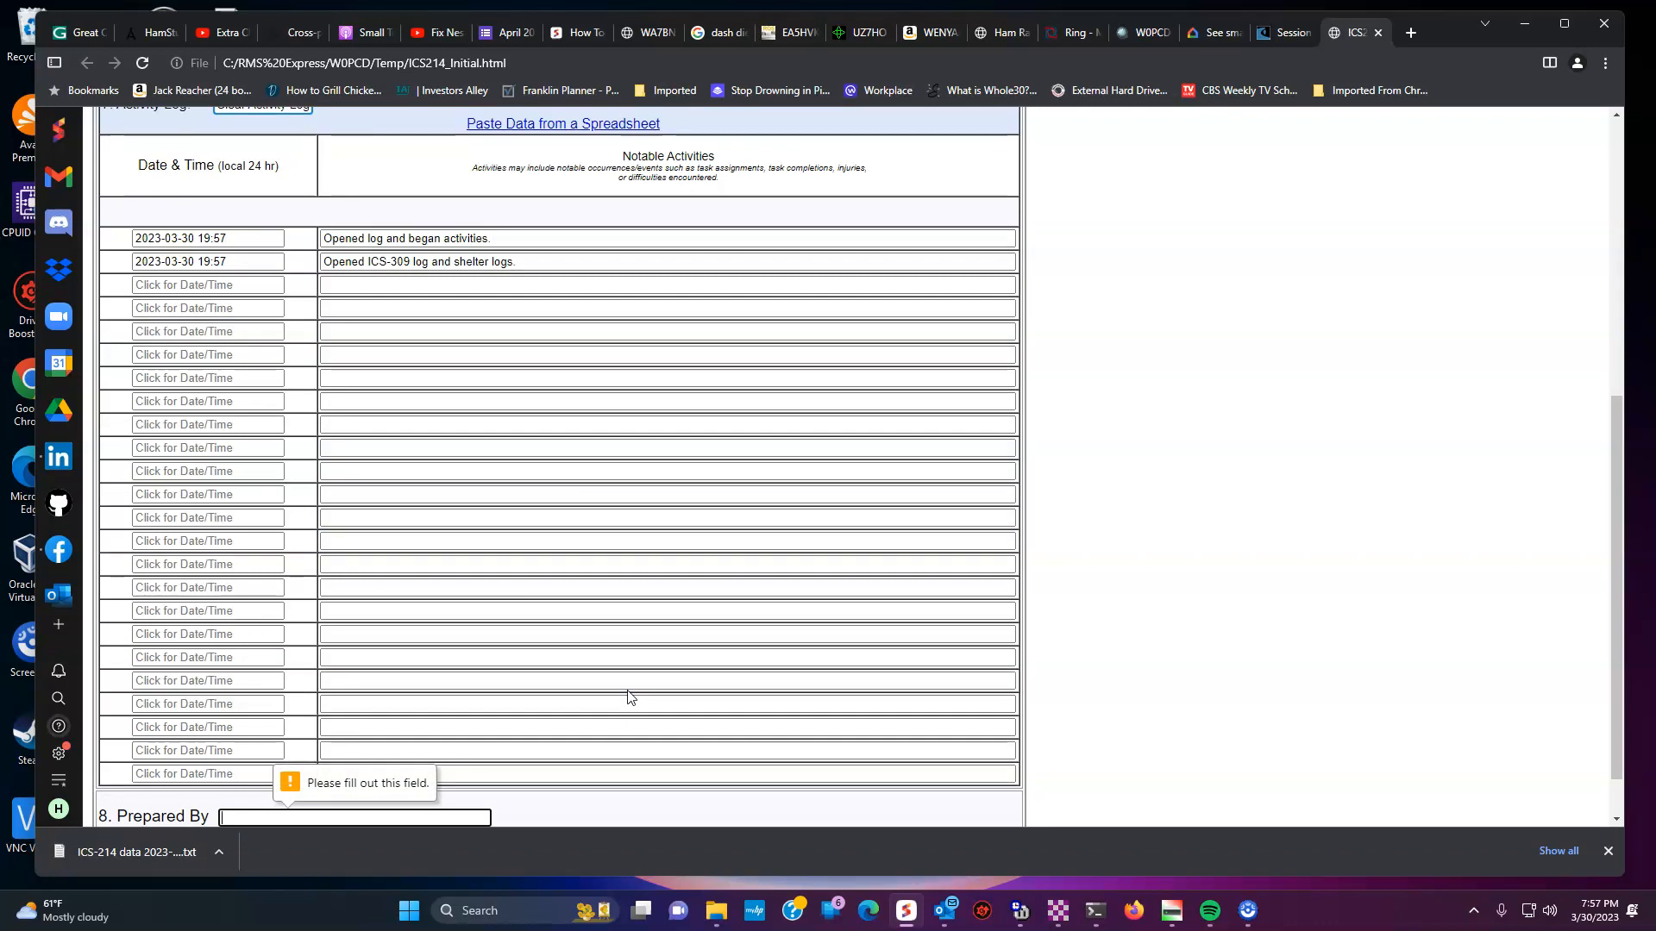
pyautogui.click(379, 825)
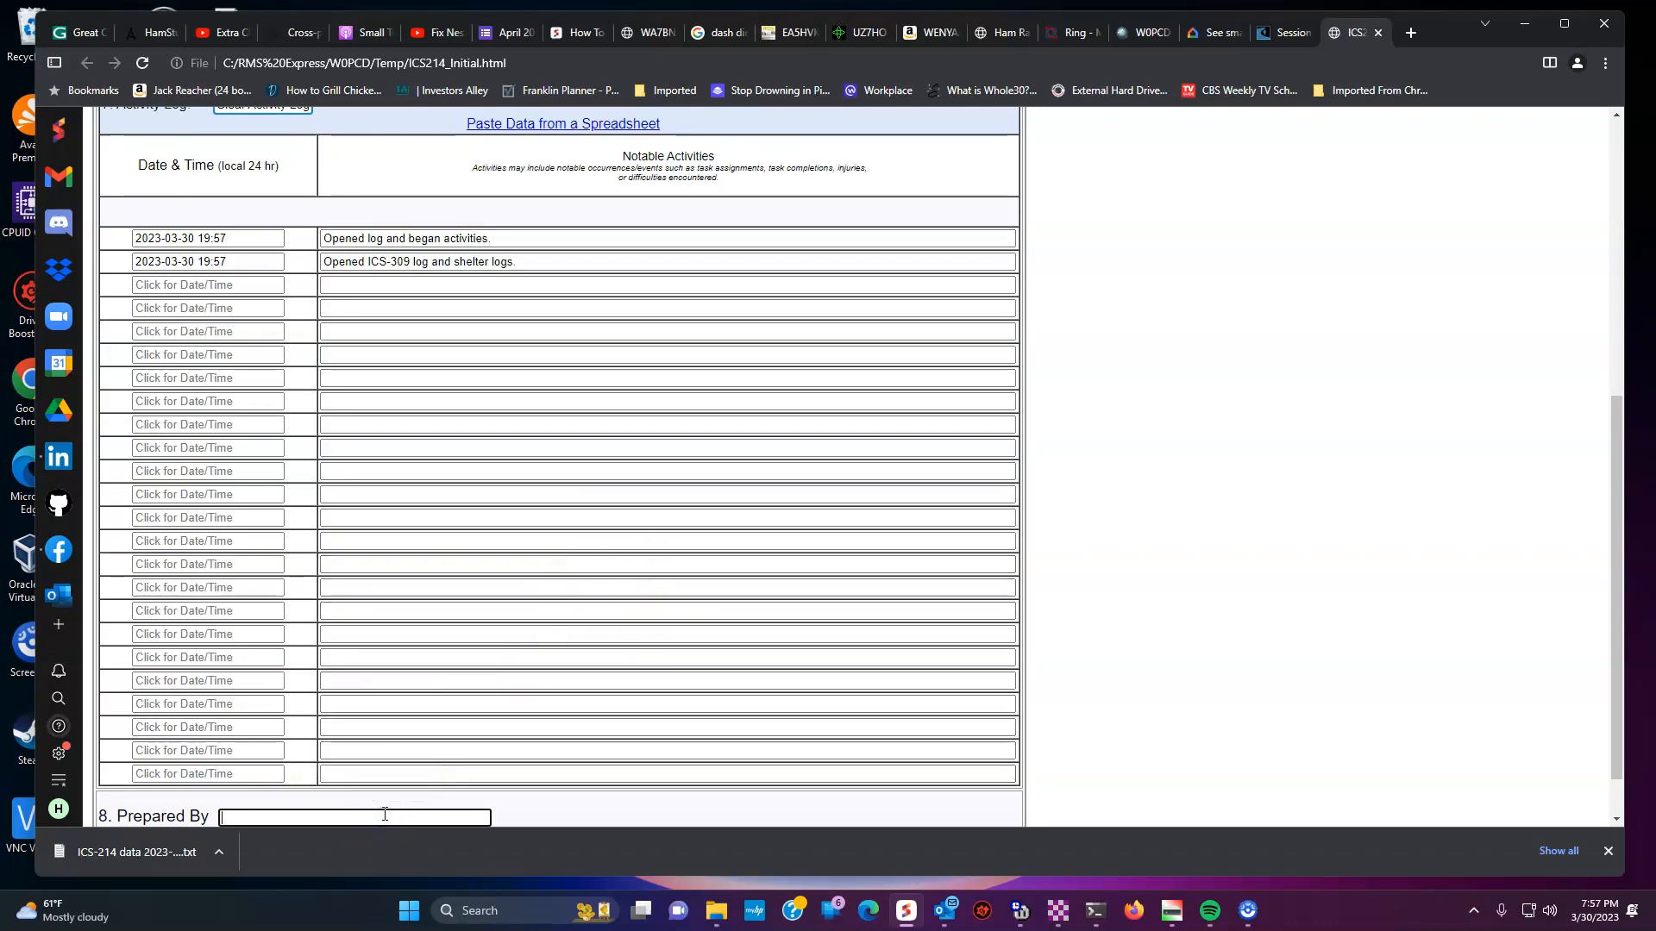
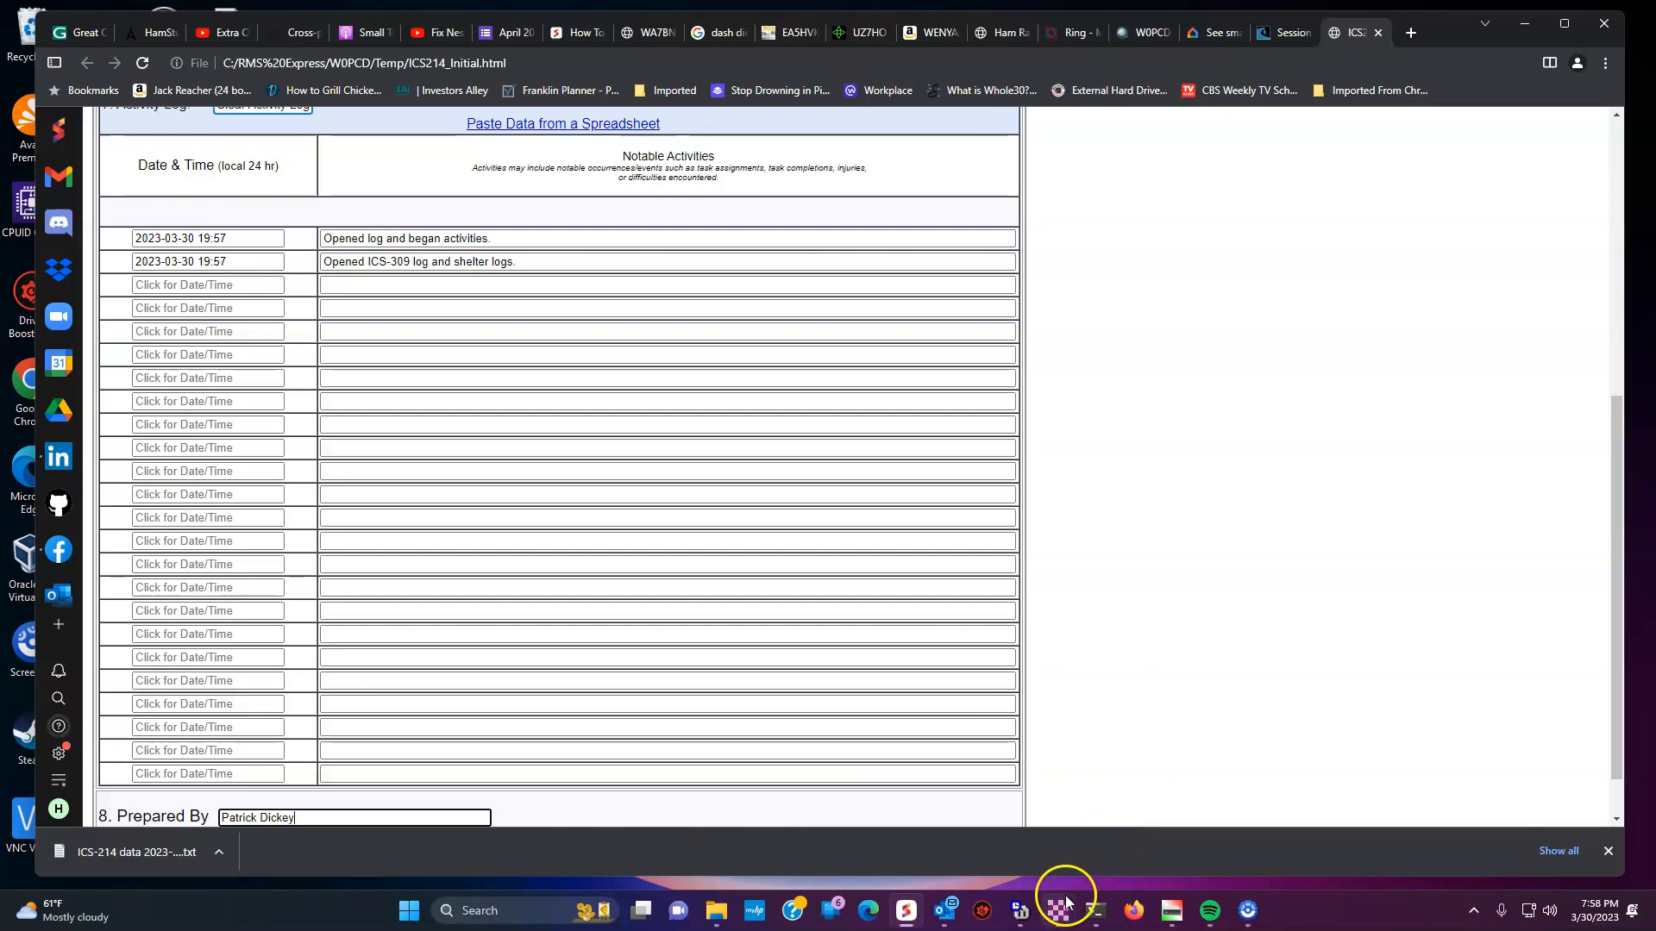
# - Bring the pending message window back and close its template list without choosing a template
pyautogui.moveTo(1060, 898)
pyautogui.click(1165, 822)
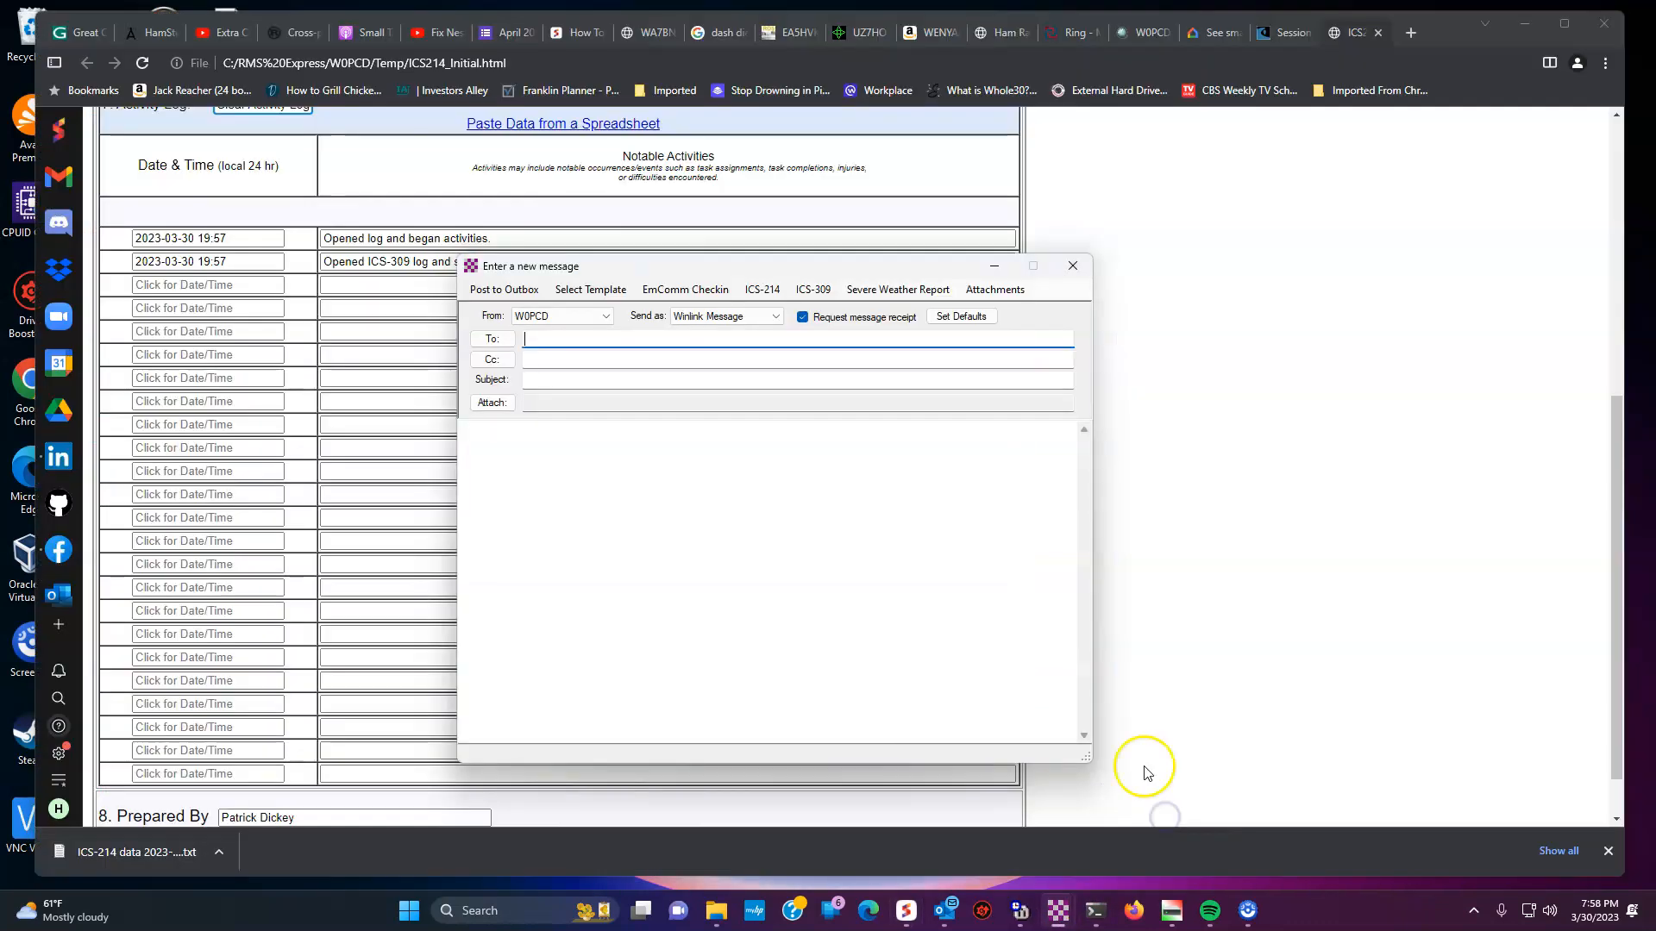
pyautogui.click(591, 291)
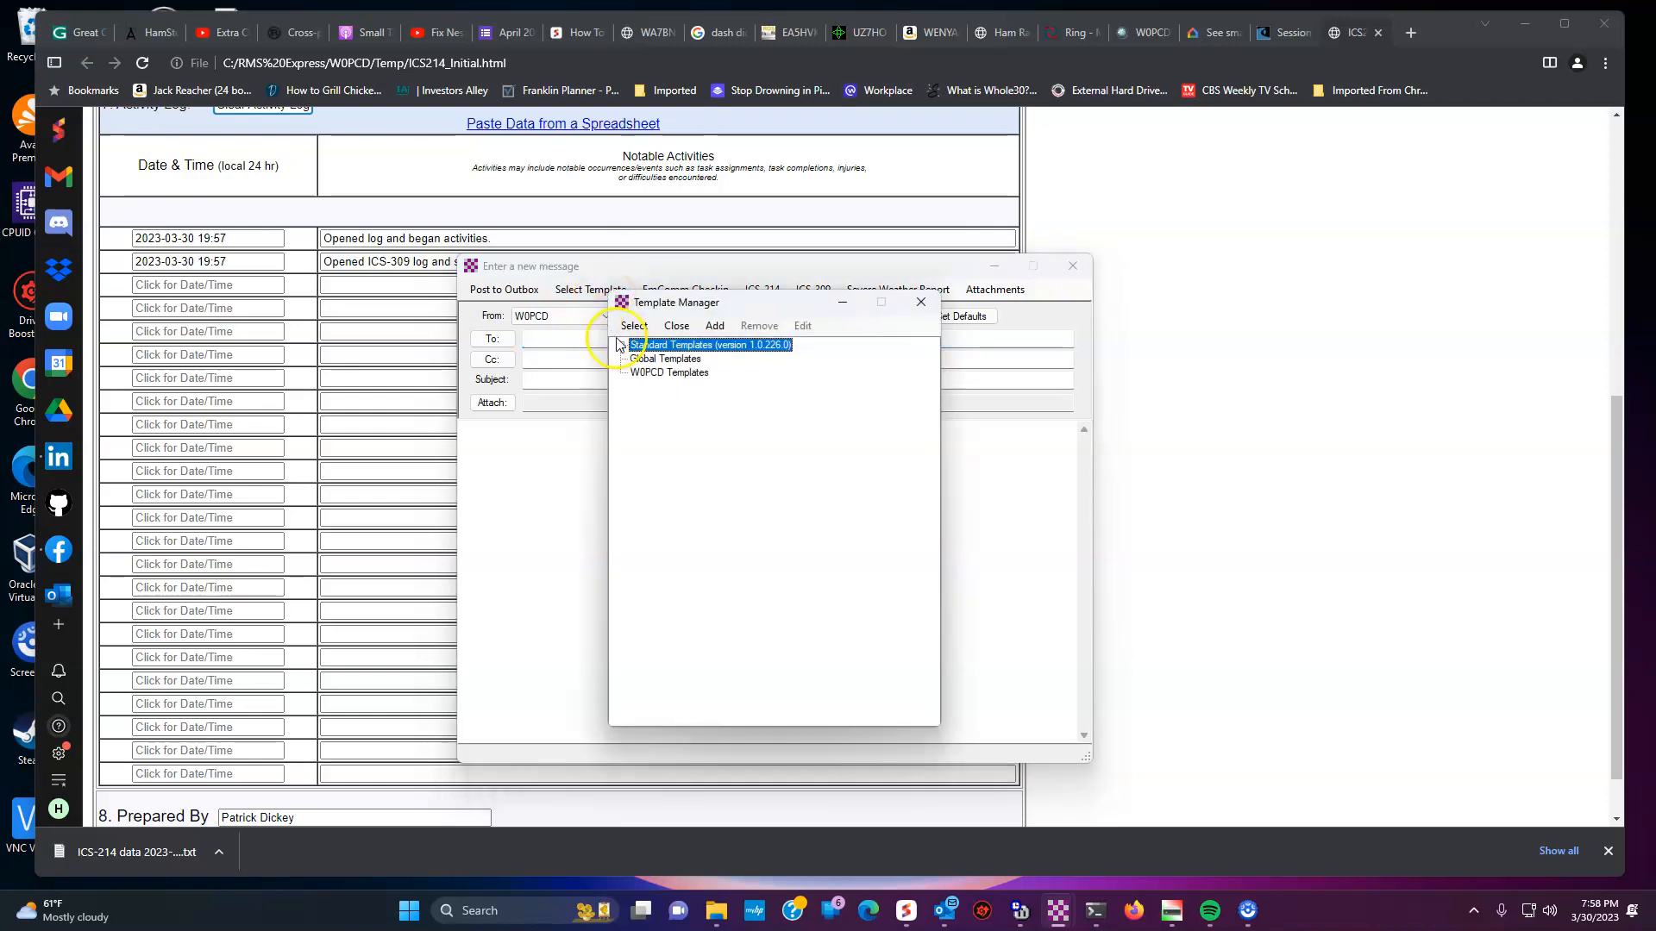
pyautogui.click(917, 304)
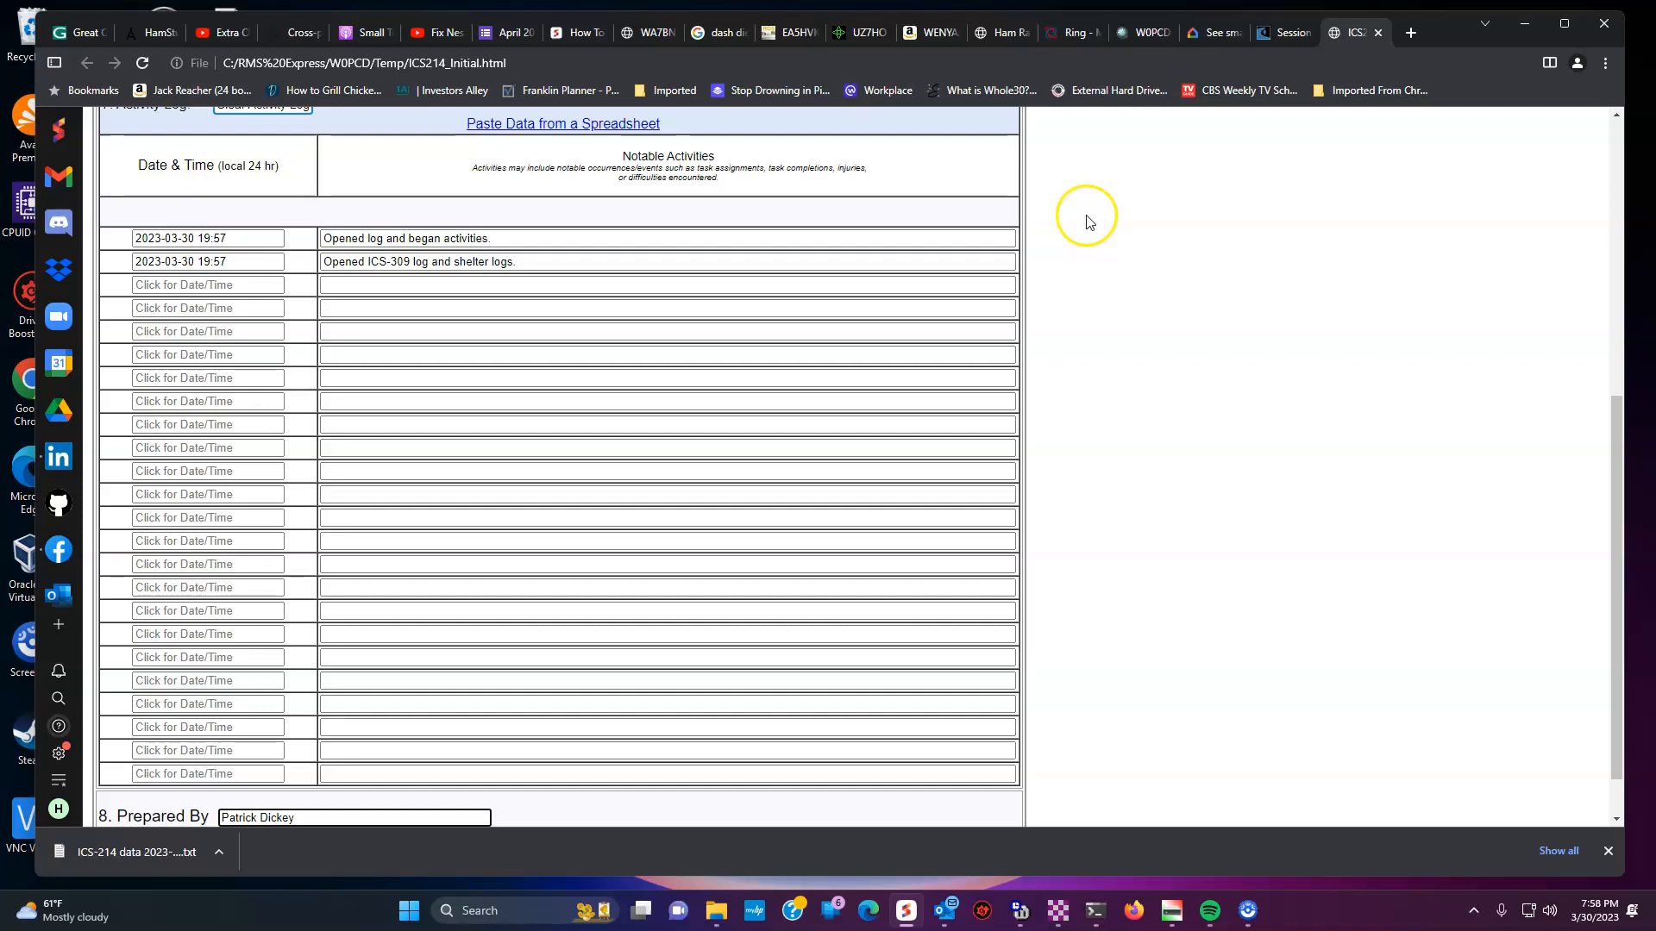
# - From the main window, start another new message and open its ICS-309 form
pyautogui.moveTo(1047, 897)
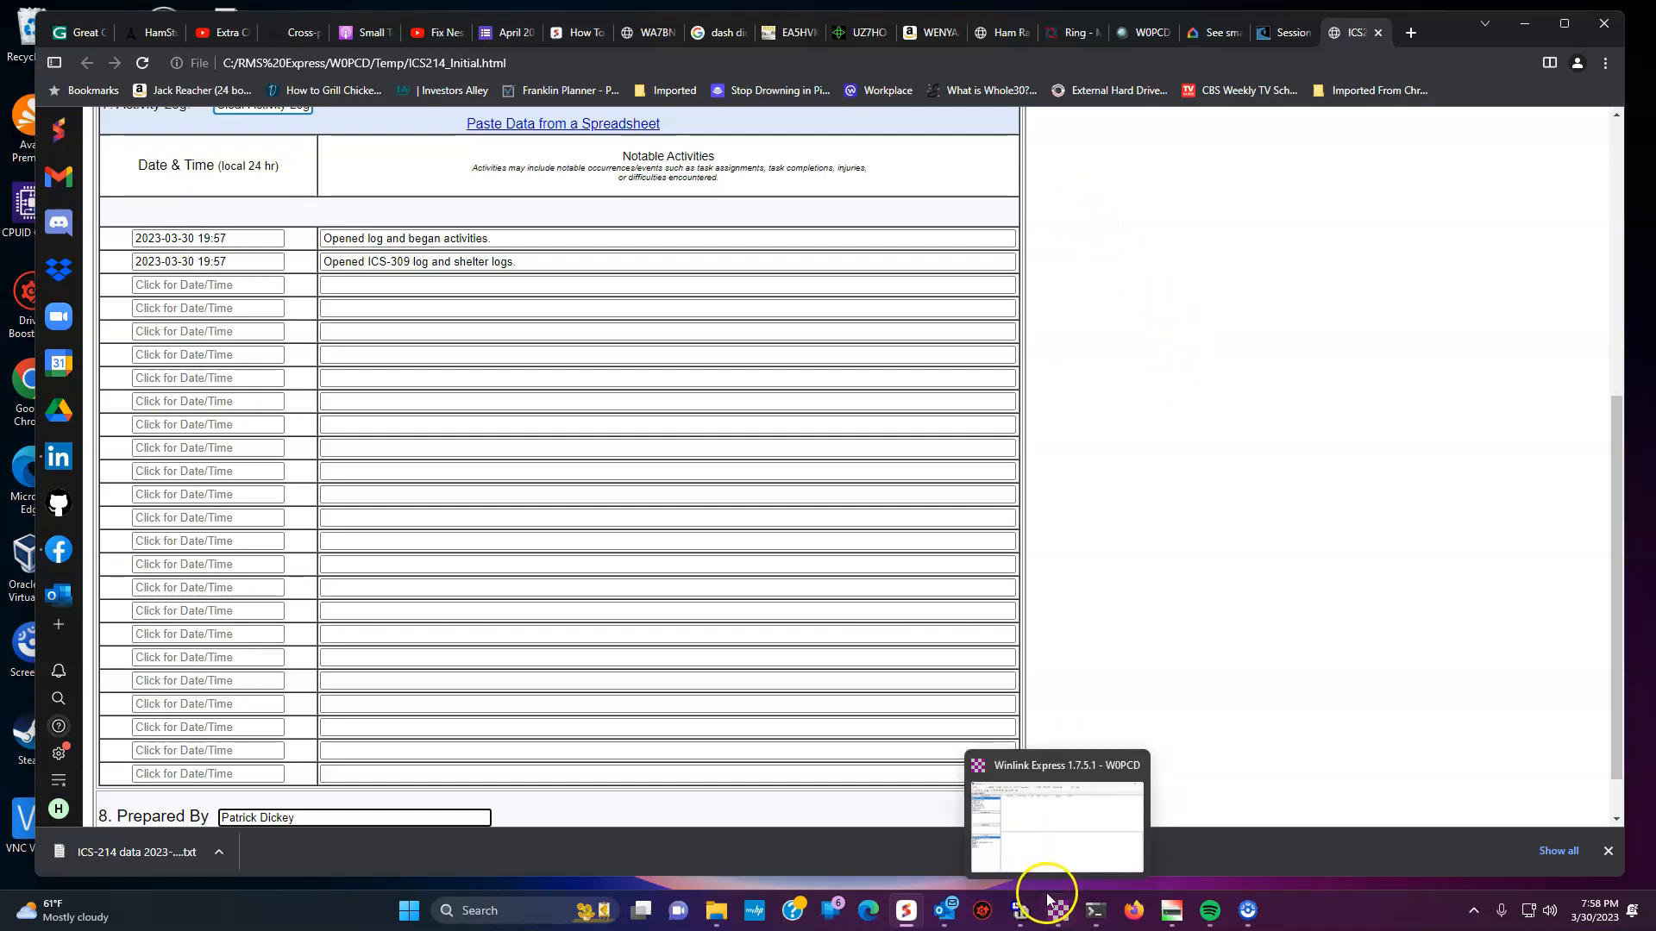
pyautogui.click(1062, 824)
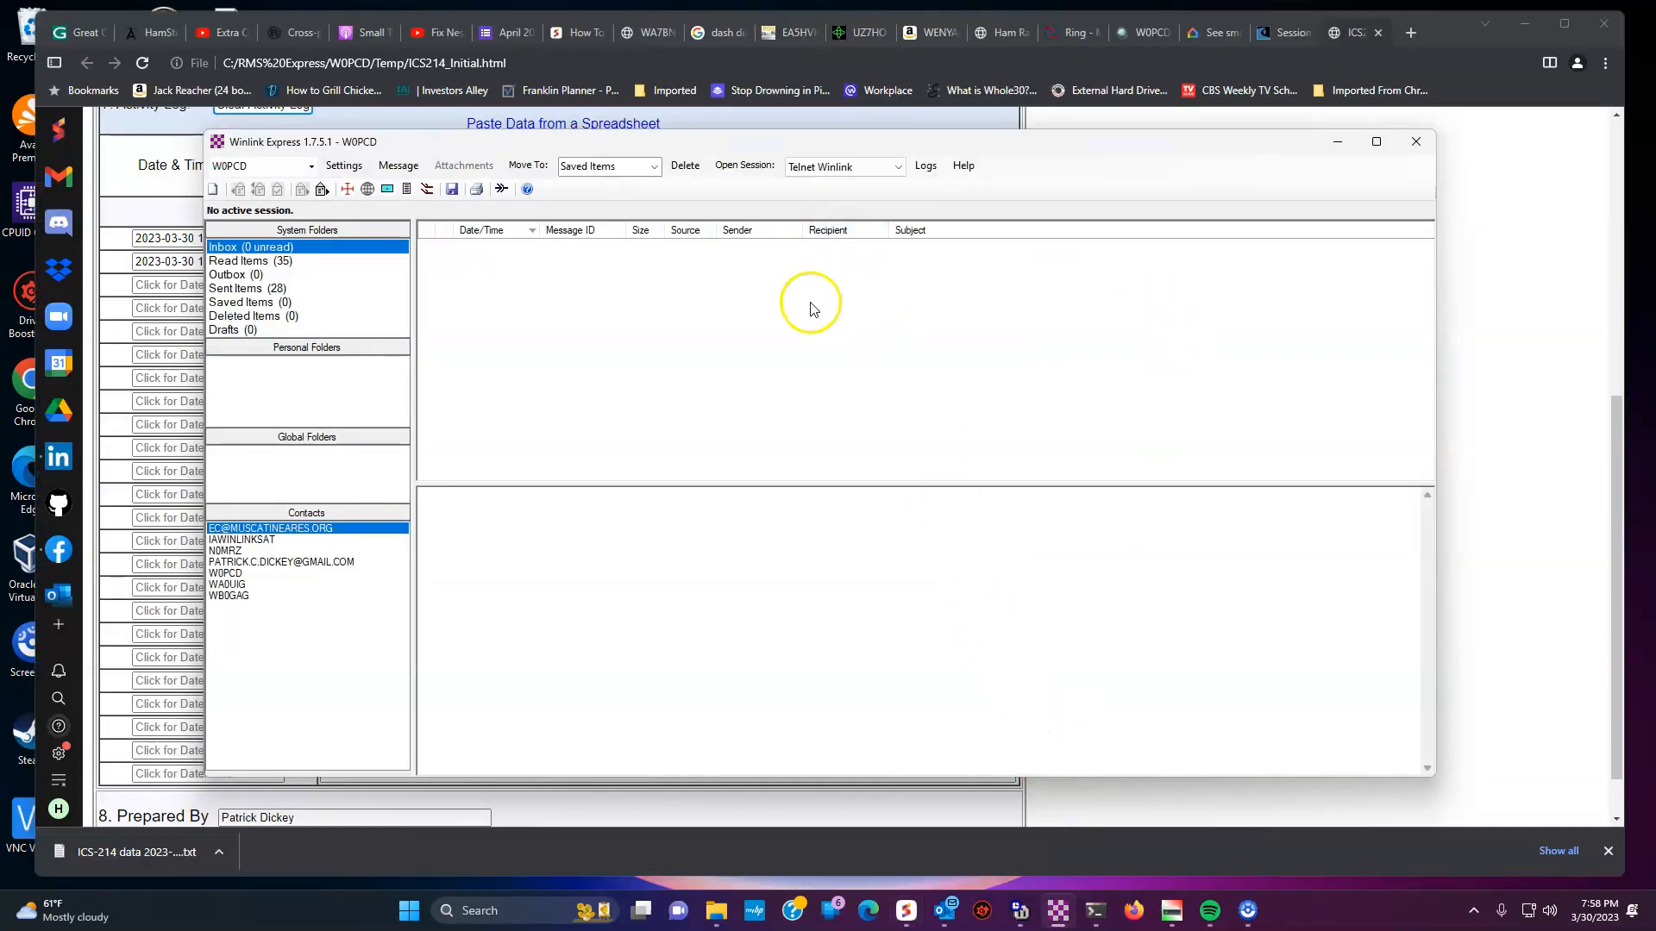
pyautogui.moveTo(1060, 897)
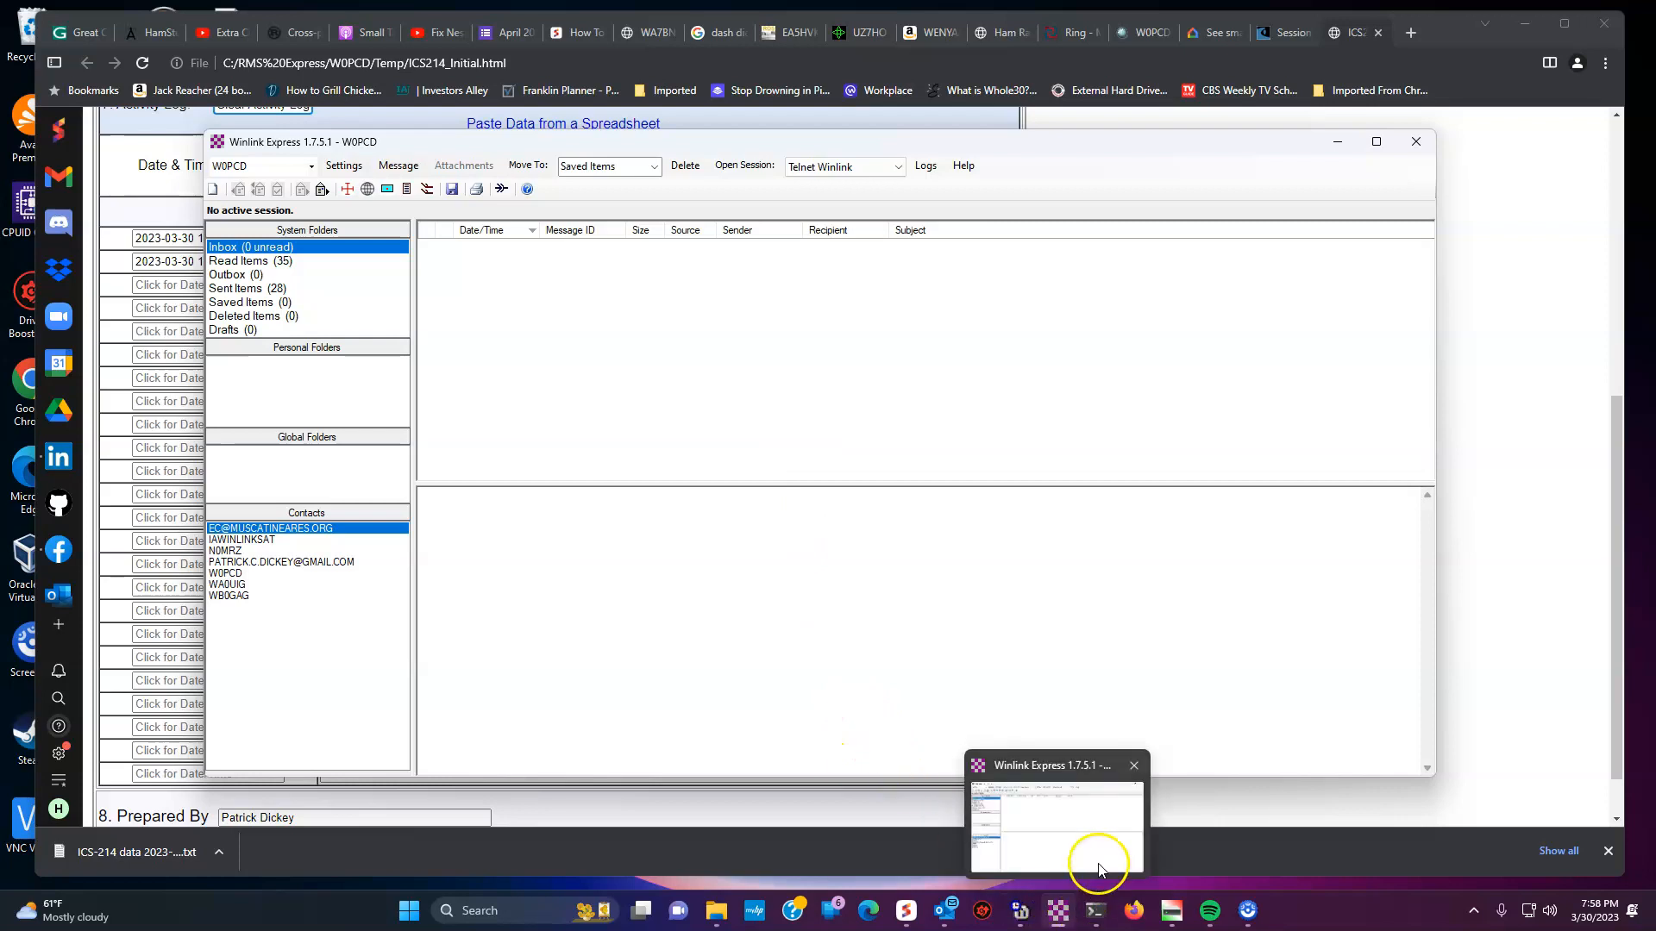
pyautogui.click(399, 167)
pyautogui.click(417, 182)
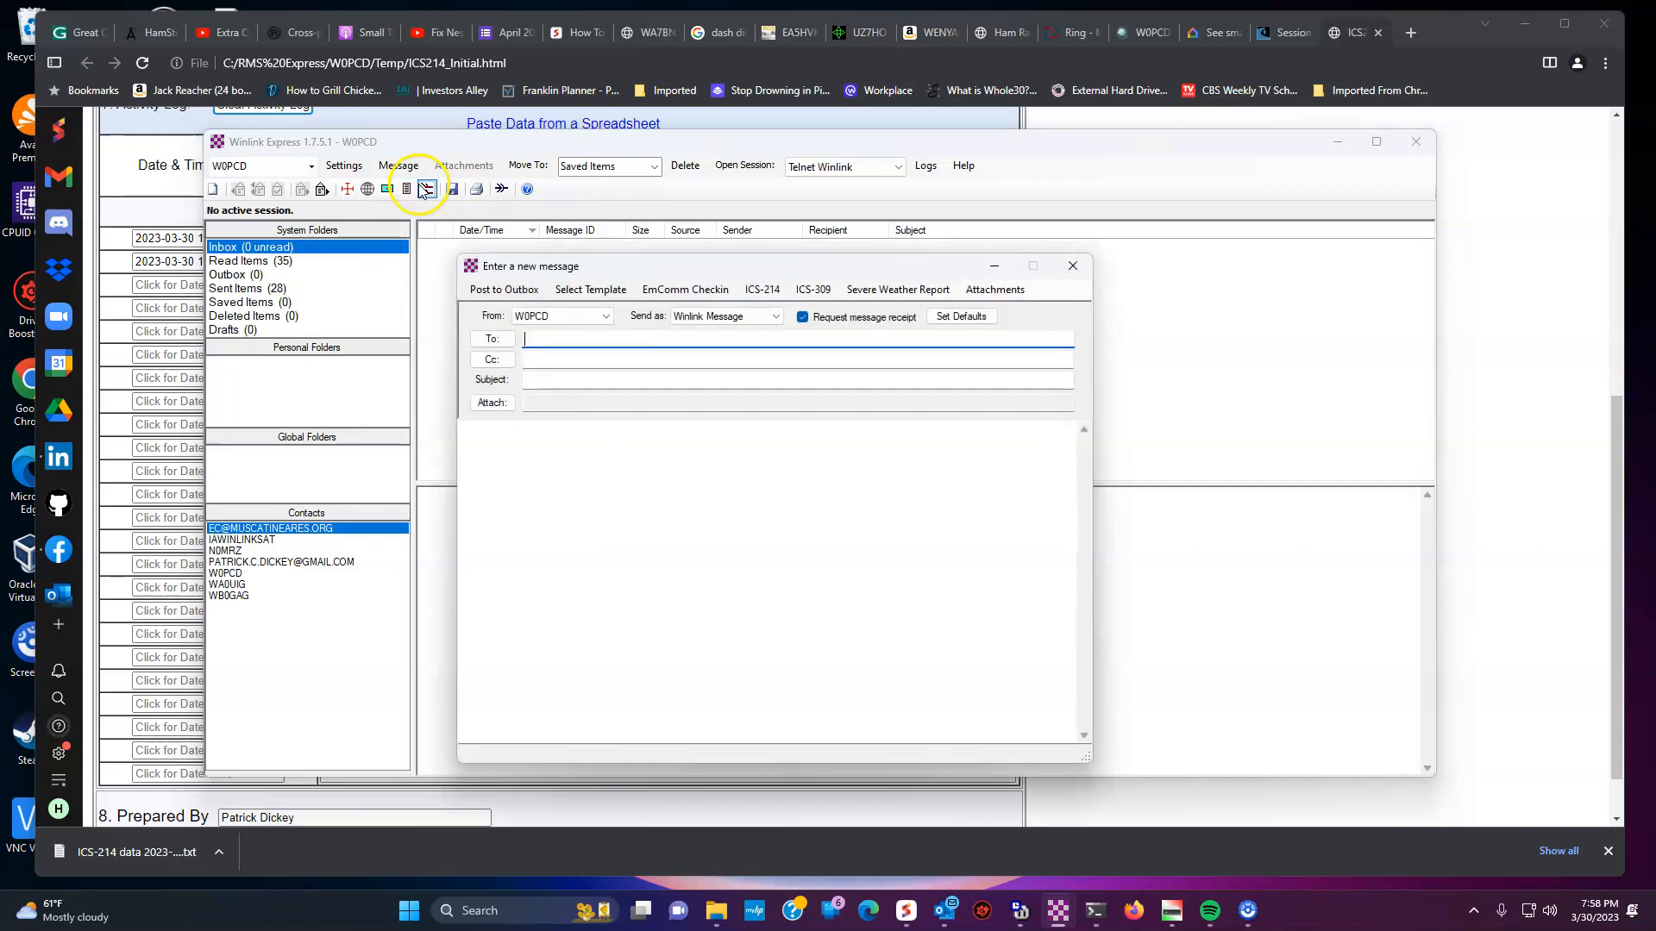
pyautogui.click(814, 290)
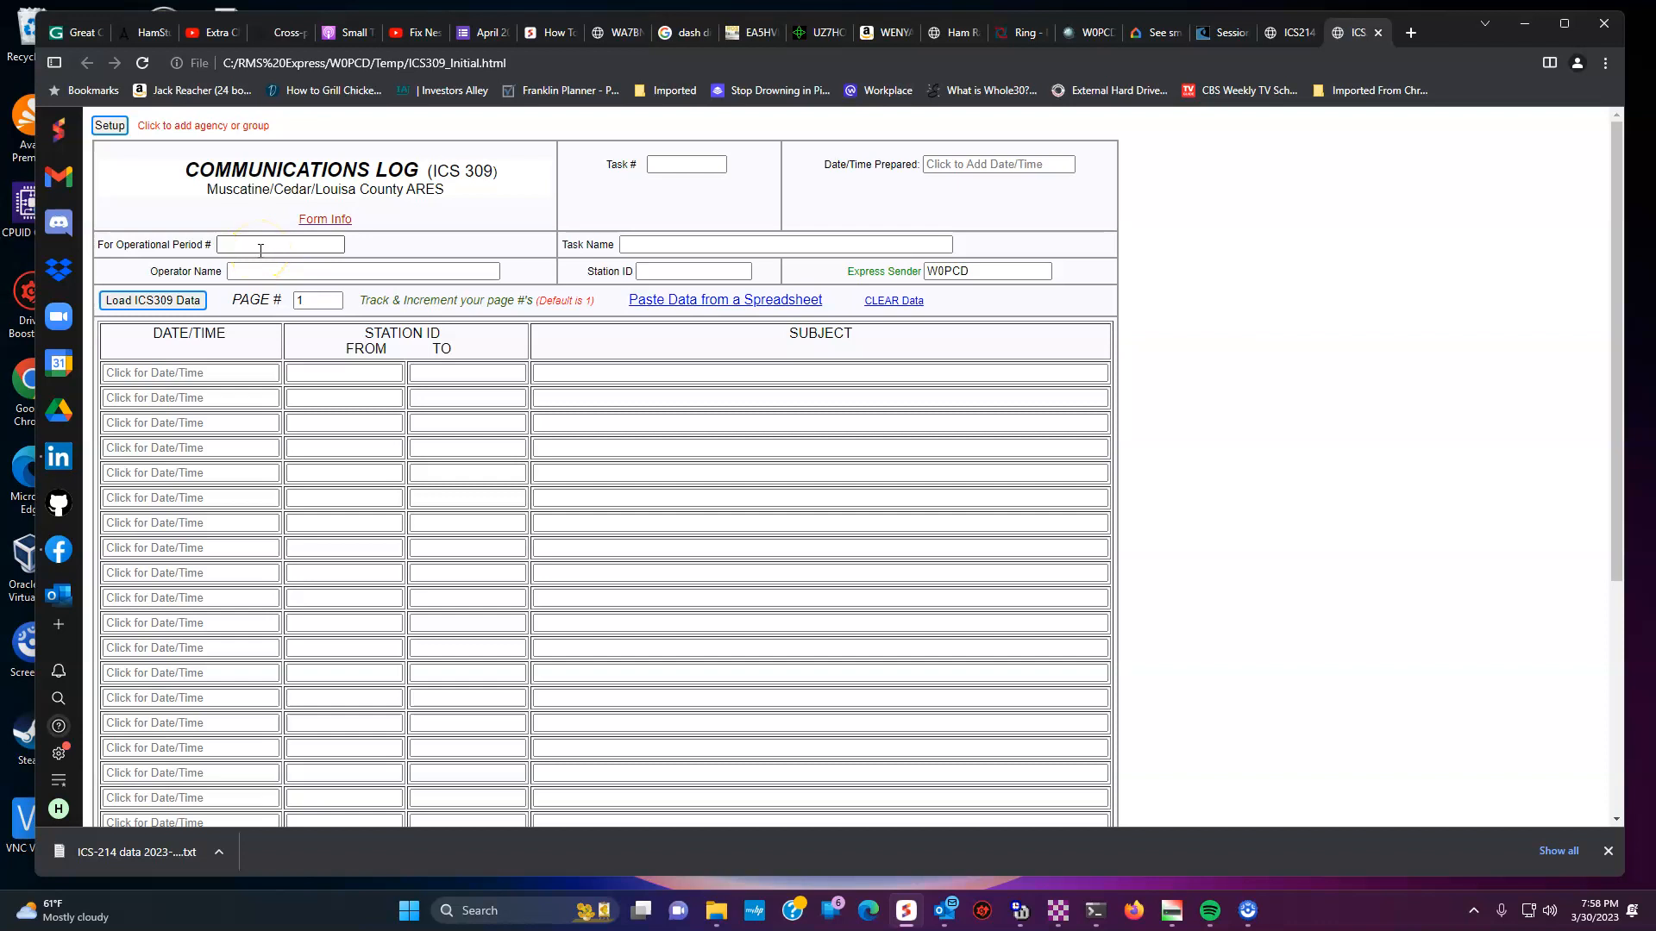
# - Load the saved Muscatine_Cedar_Louisa County ARES ICS309 text file from Downloads into the log
pyautogui.click(142, 300)
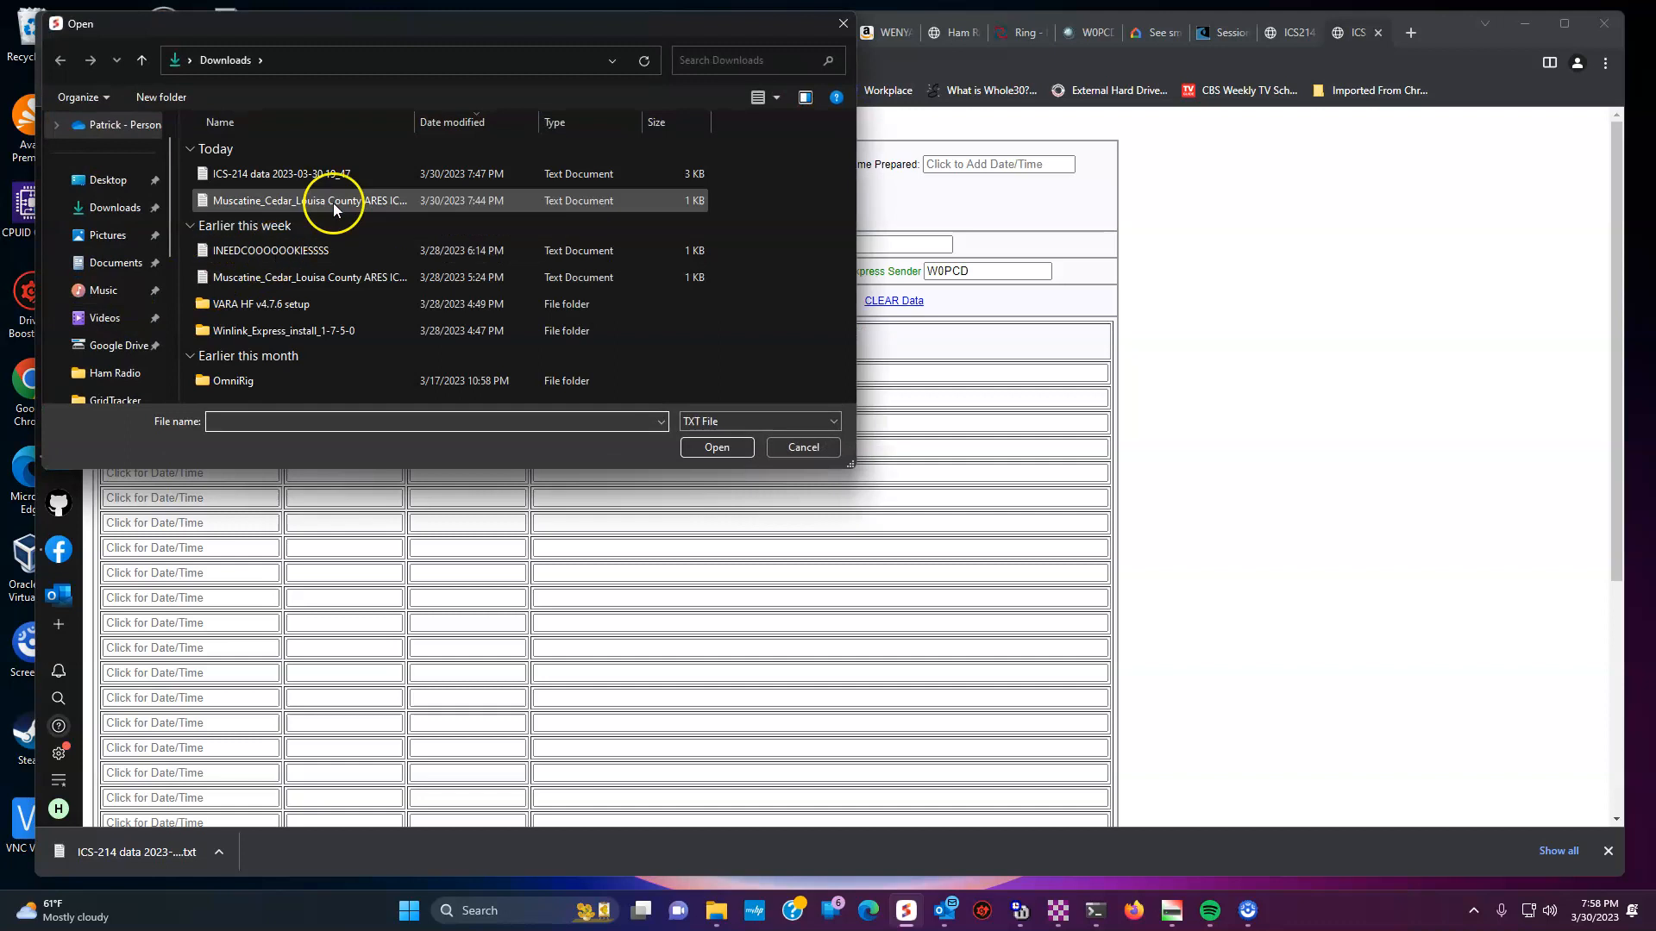
pyautogui.click(343, 200)
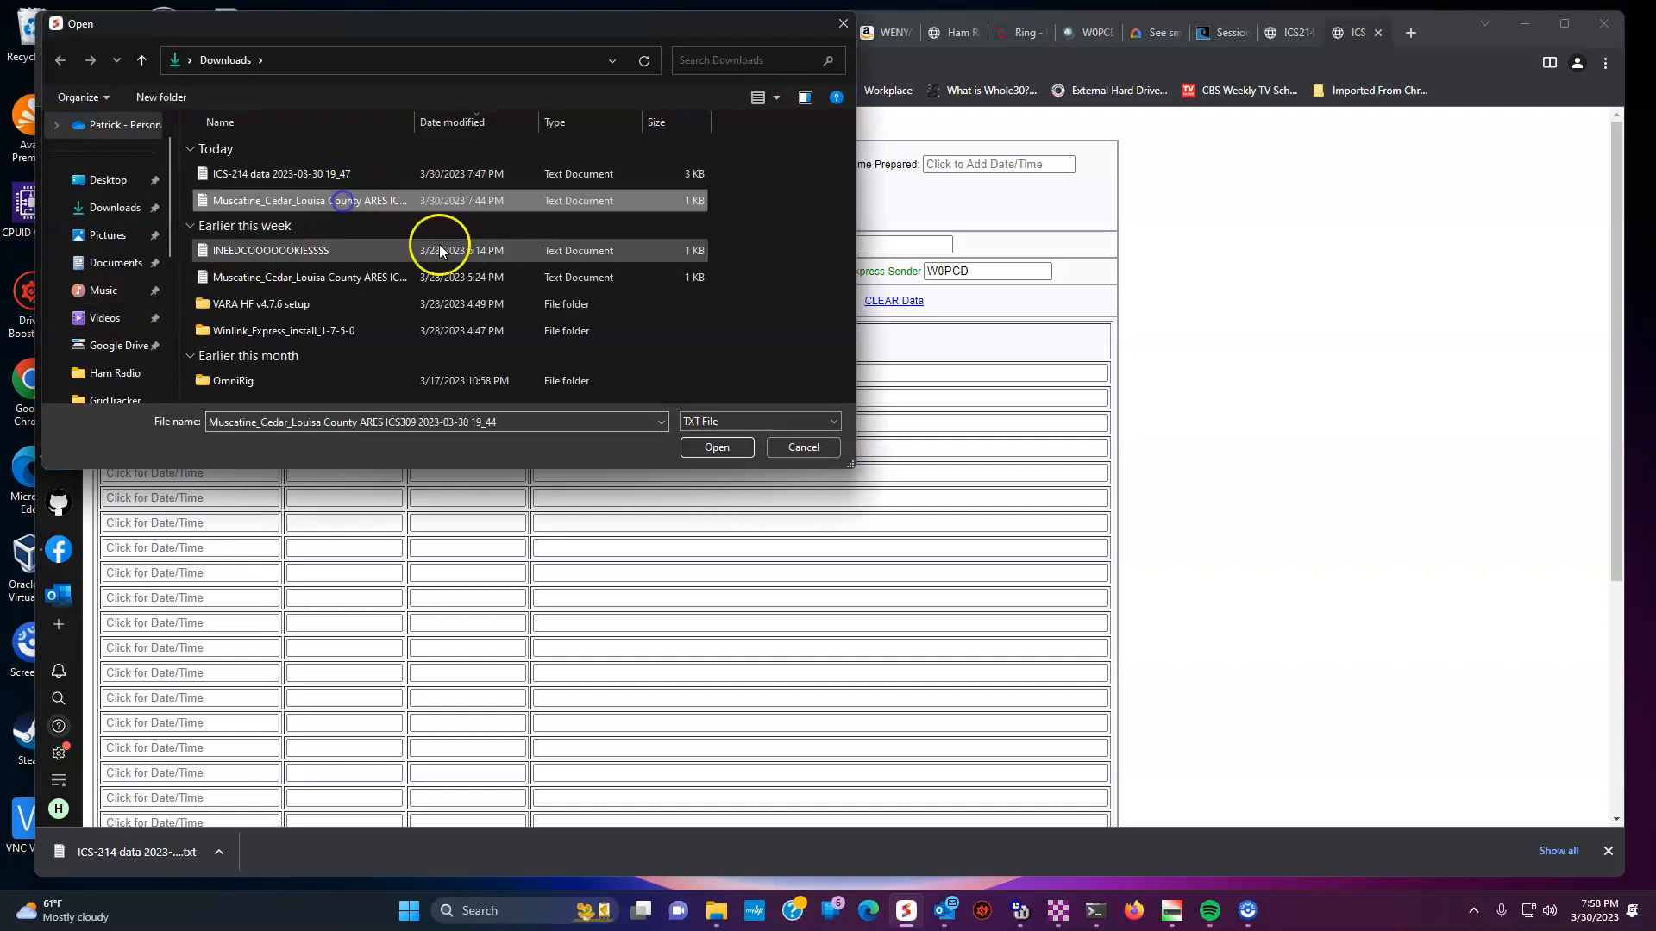
pyautogui.click(707, 444)
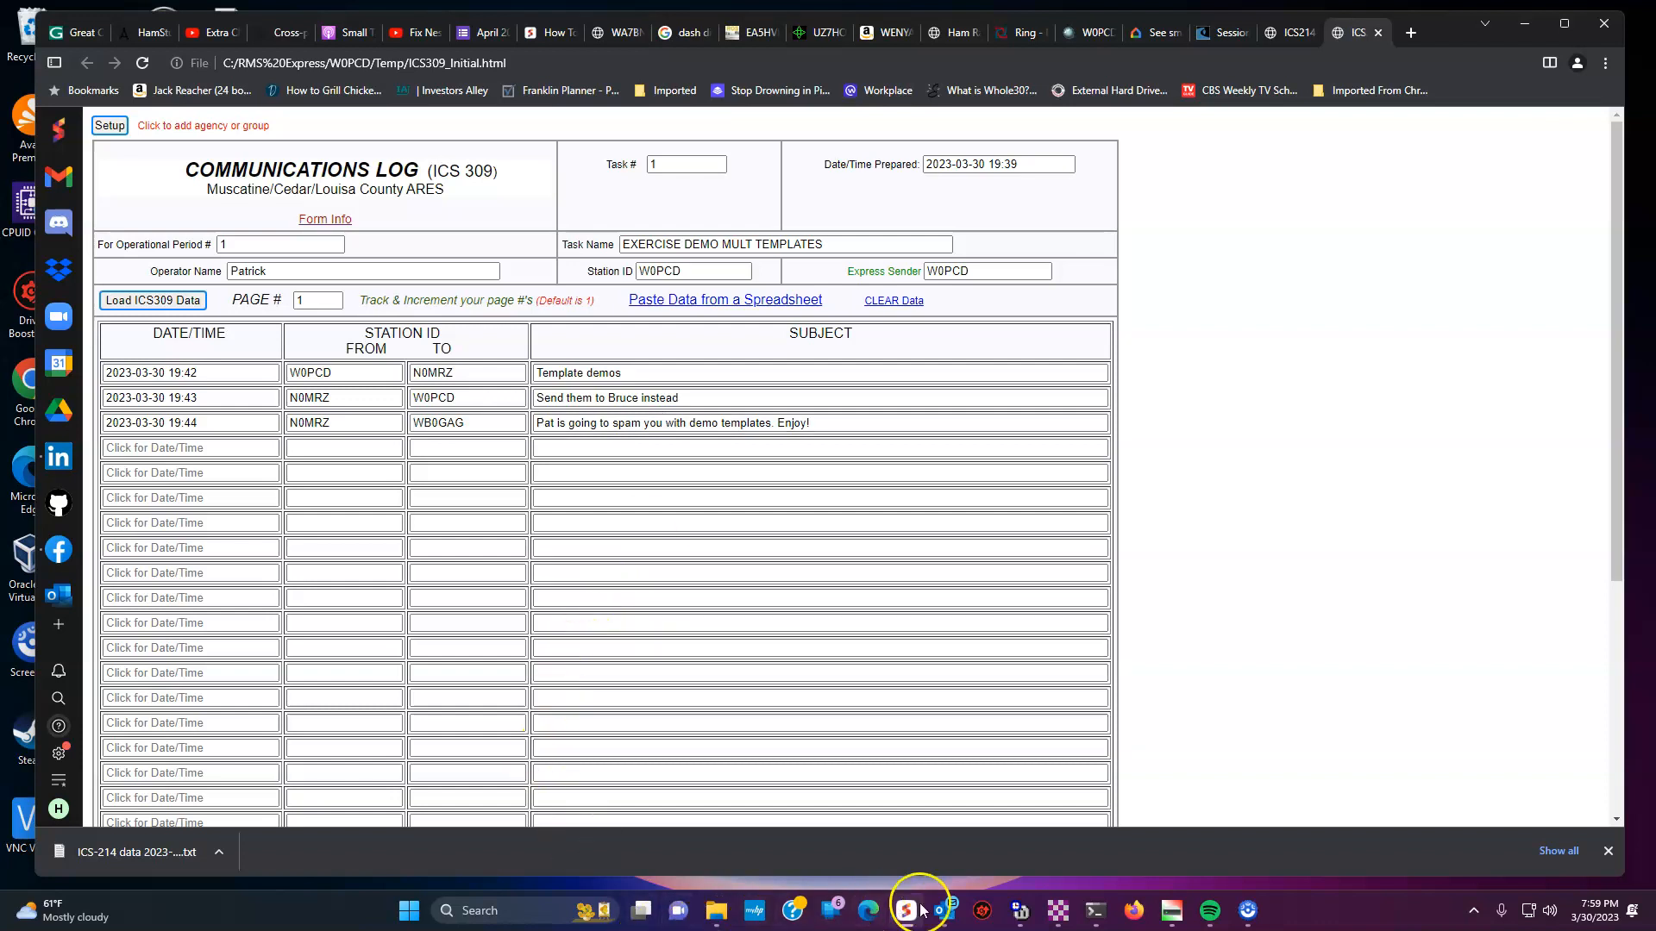
# - Open the message's template list and browse the GENERAL and SHARES Forms categories
pyautogui.moveTo(1056, 905)
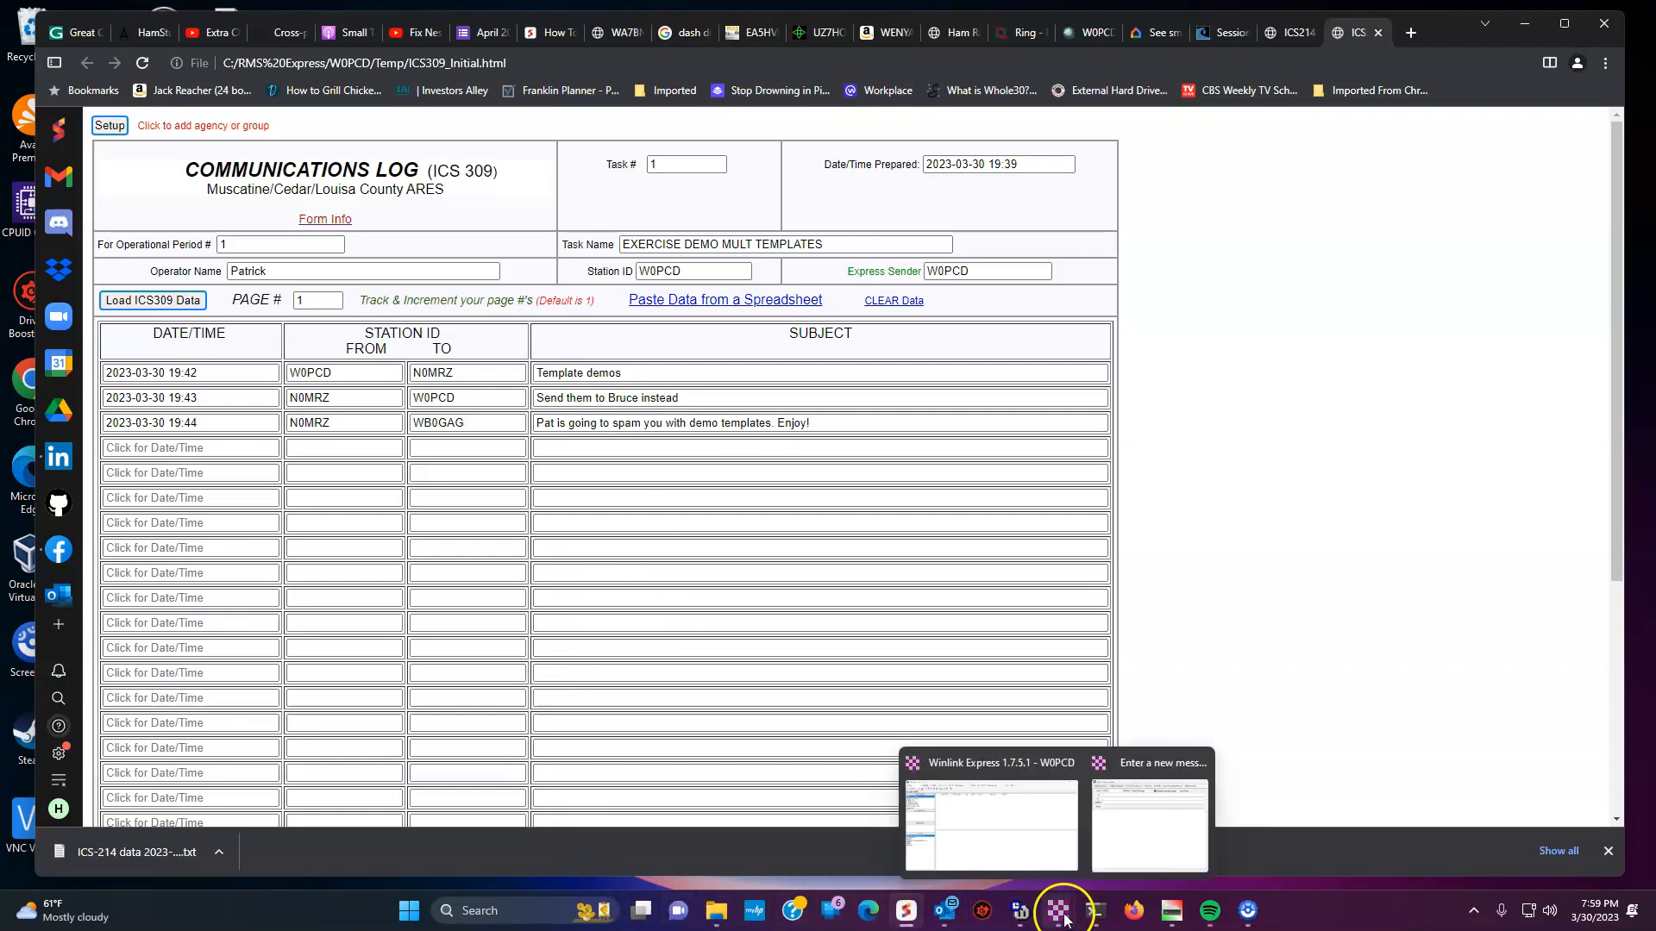
pyautogui.click(1113, 810)
pyautogui.click(561, 294)
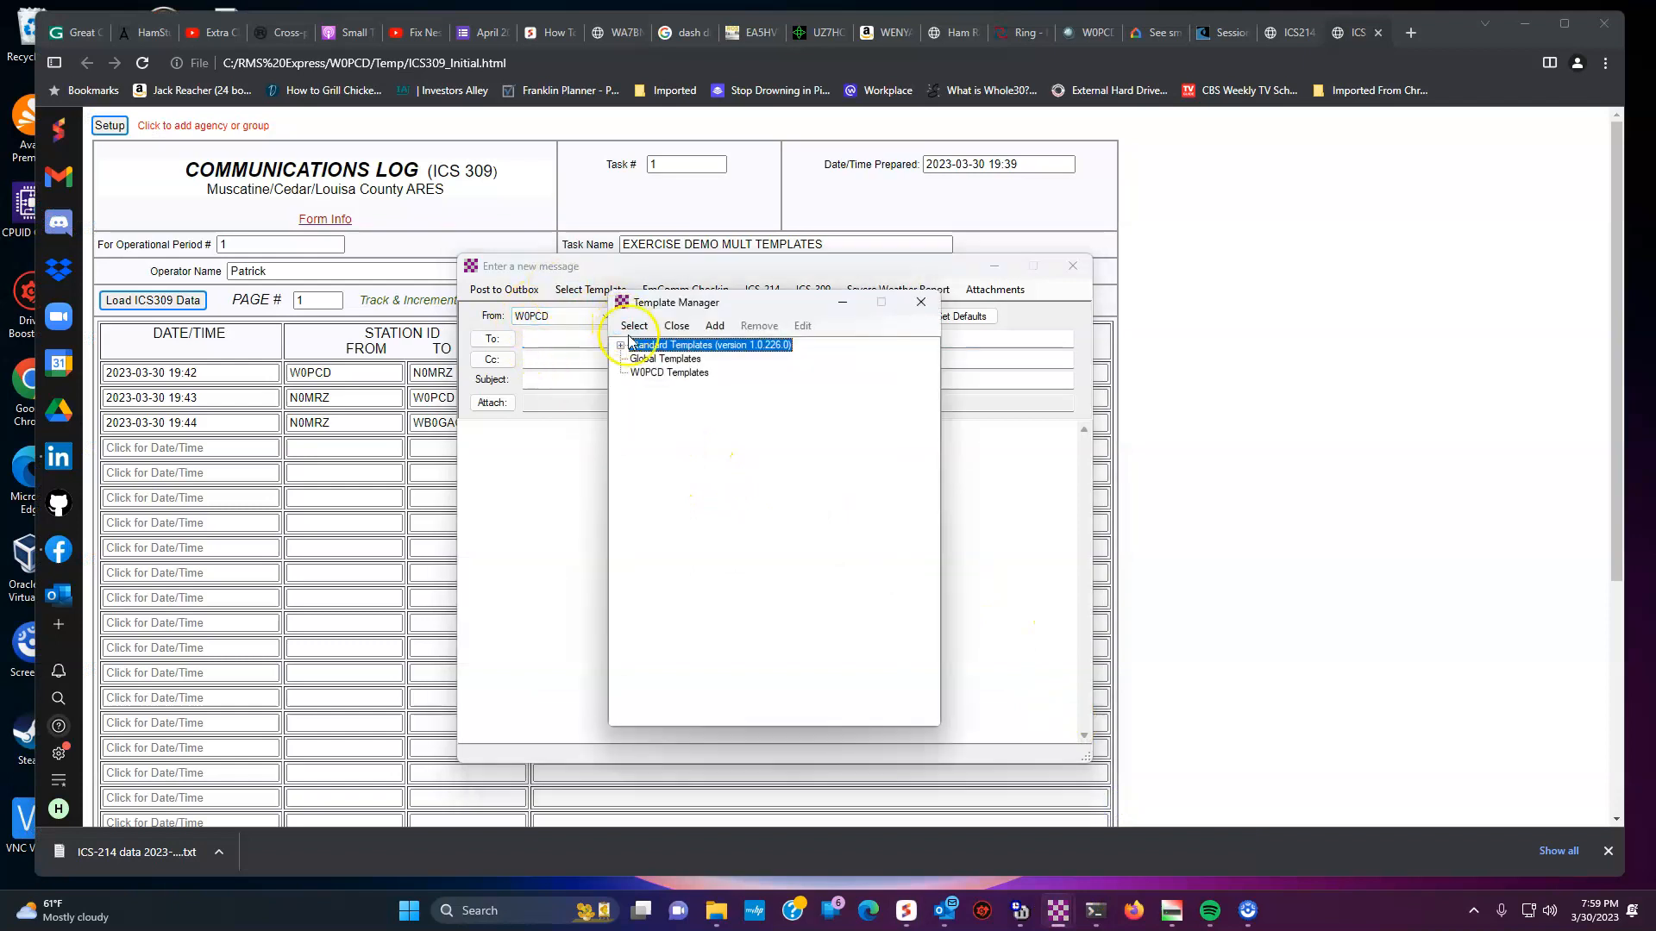
pyautogui.click(620, 345)
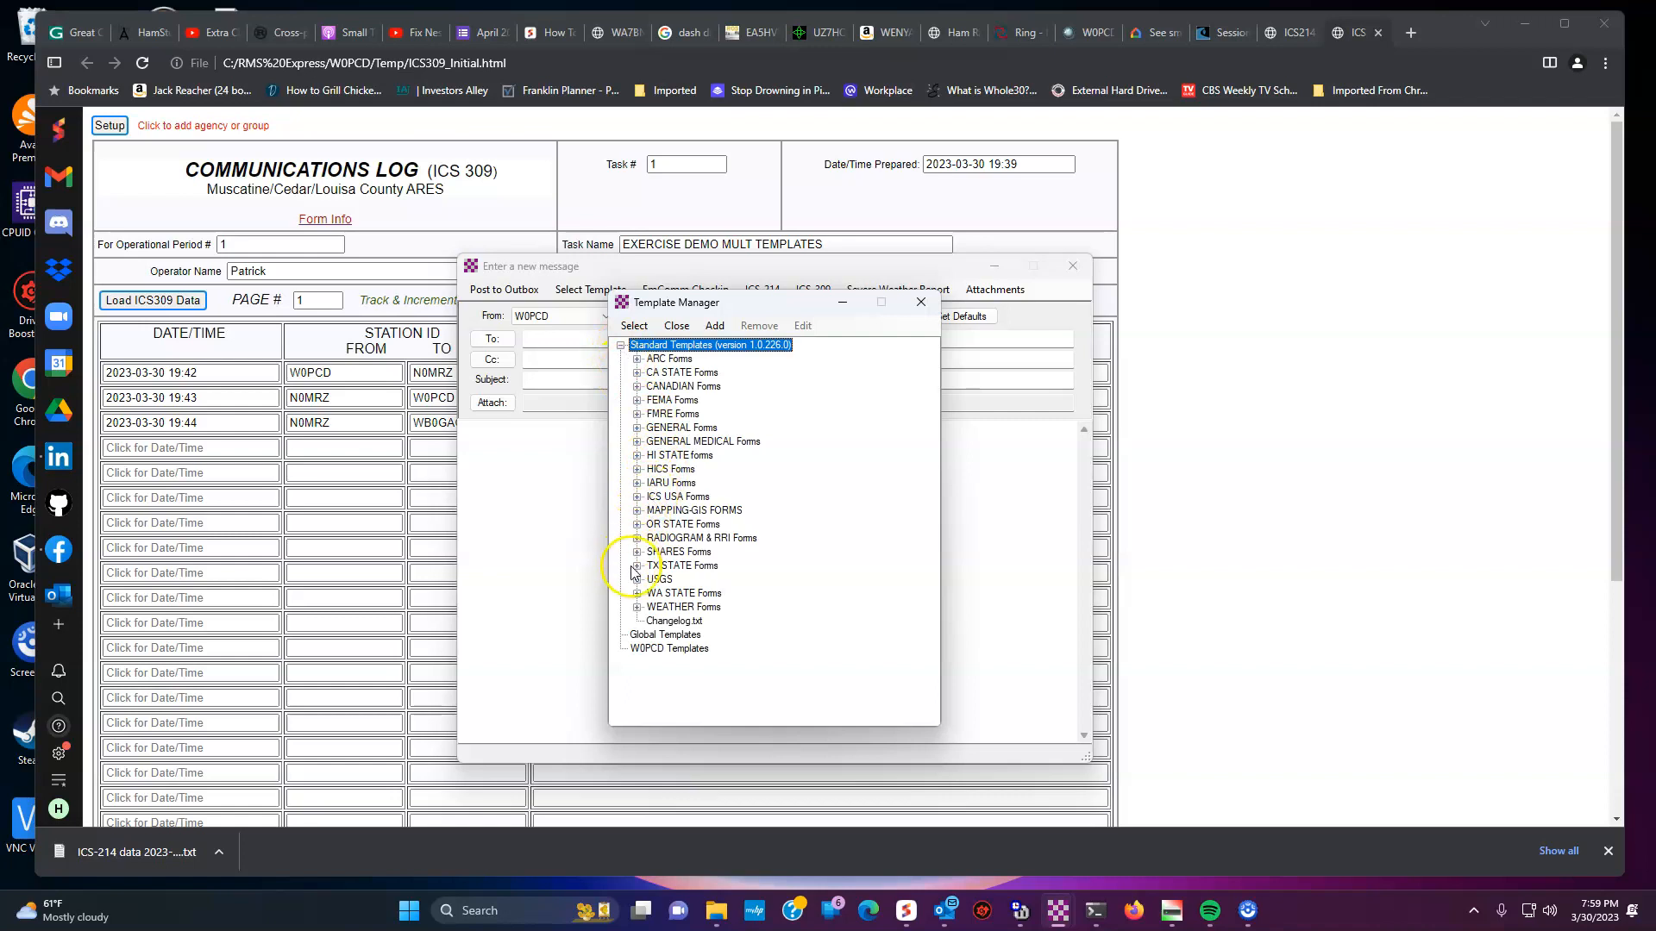
pyautogui.click(637, 429)
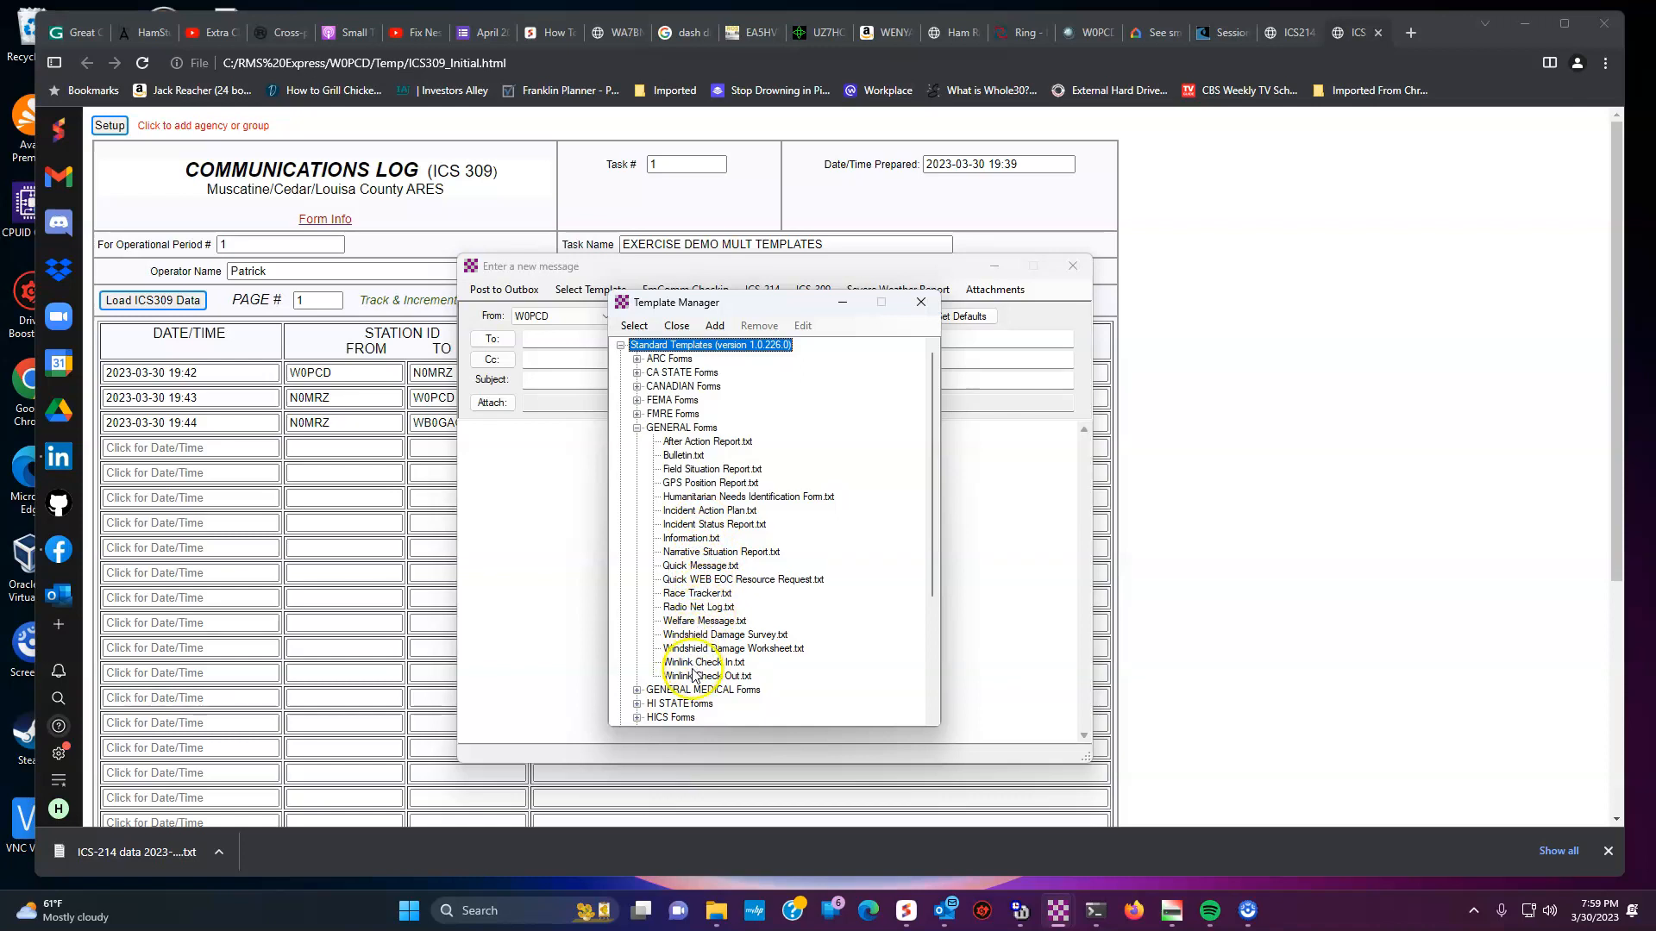
pyautogui.scroll(-1, 690, 586)
pyautogui.scroll(-4, 690, 574)
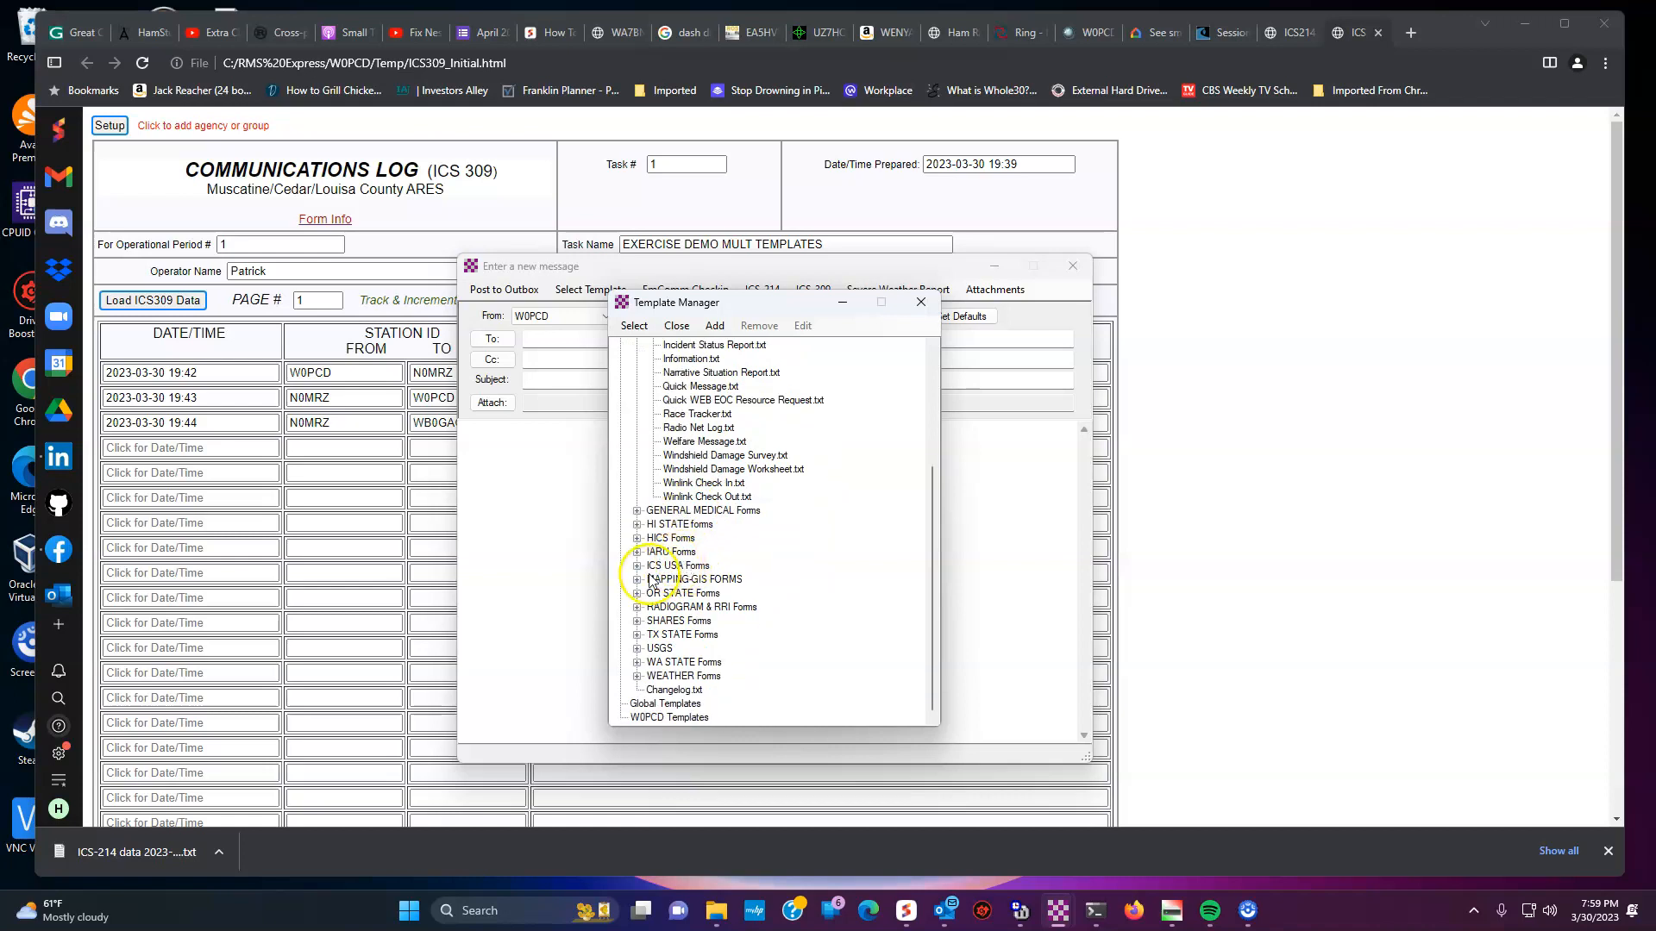
pyautogui.click(637, 622)
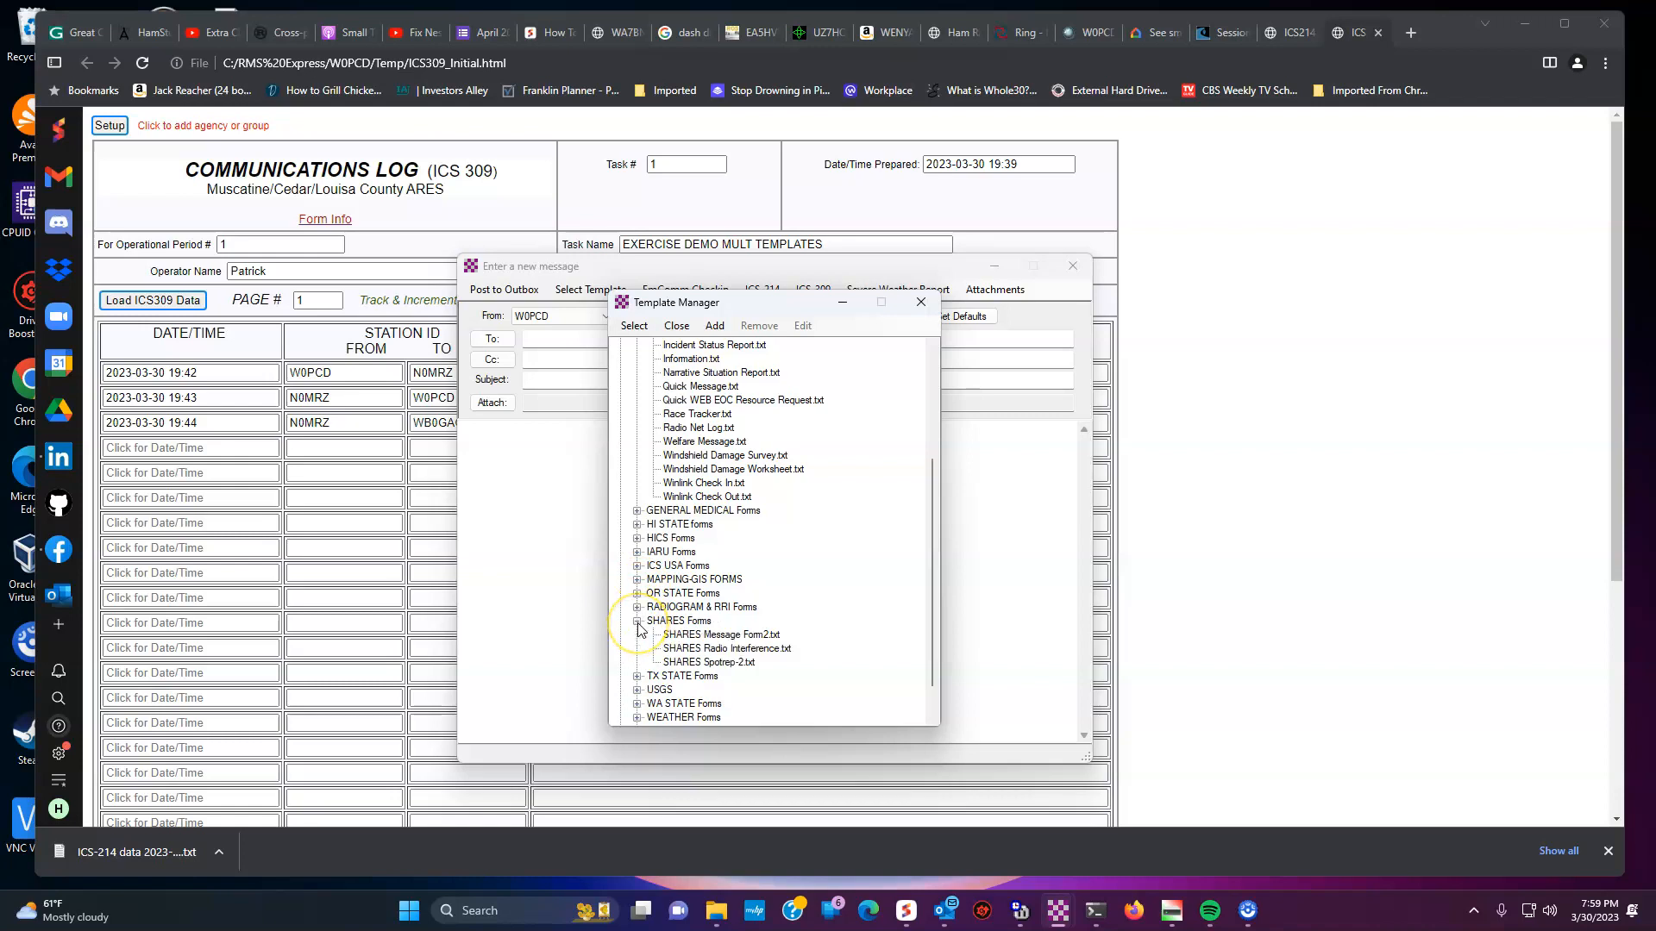
pyautogui.scroll(-1, 639, 628)
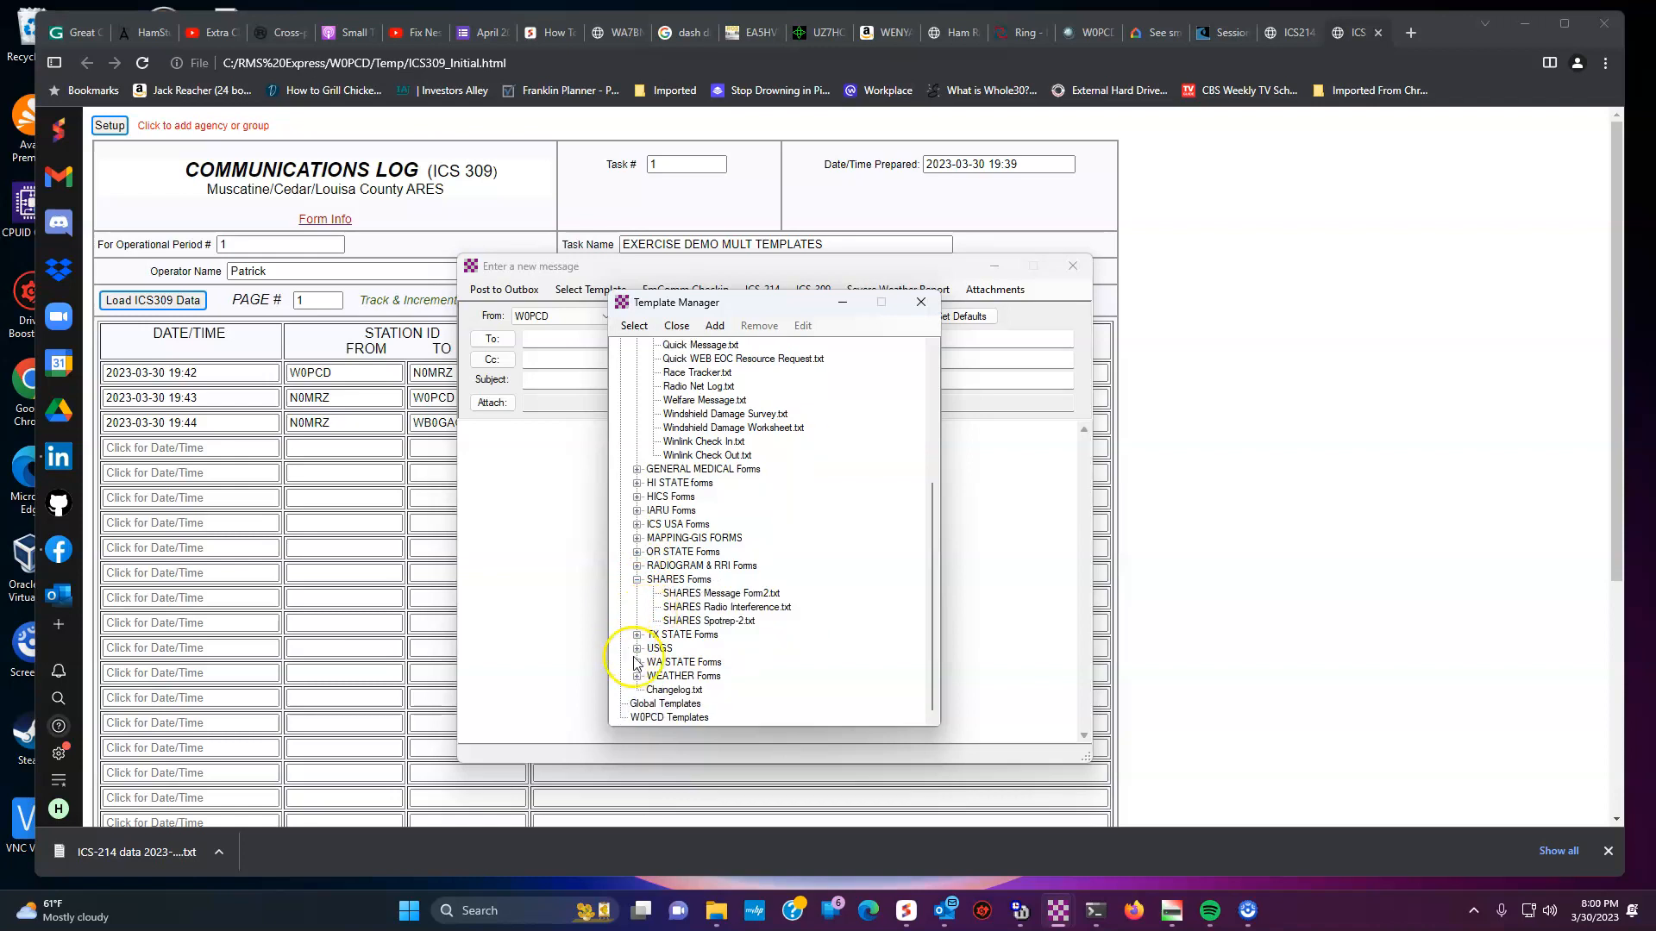
pyautogui.scroll(5, 690, 621)
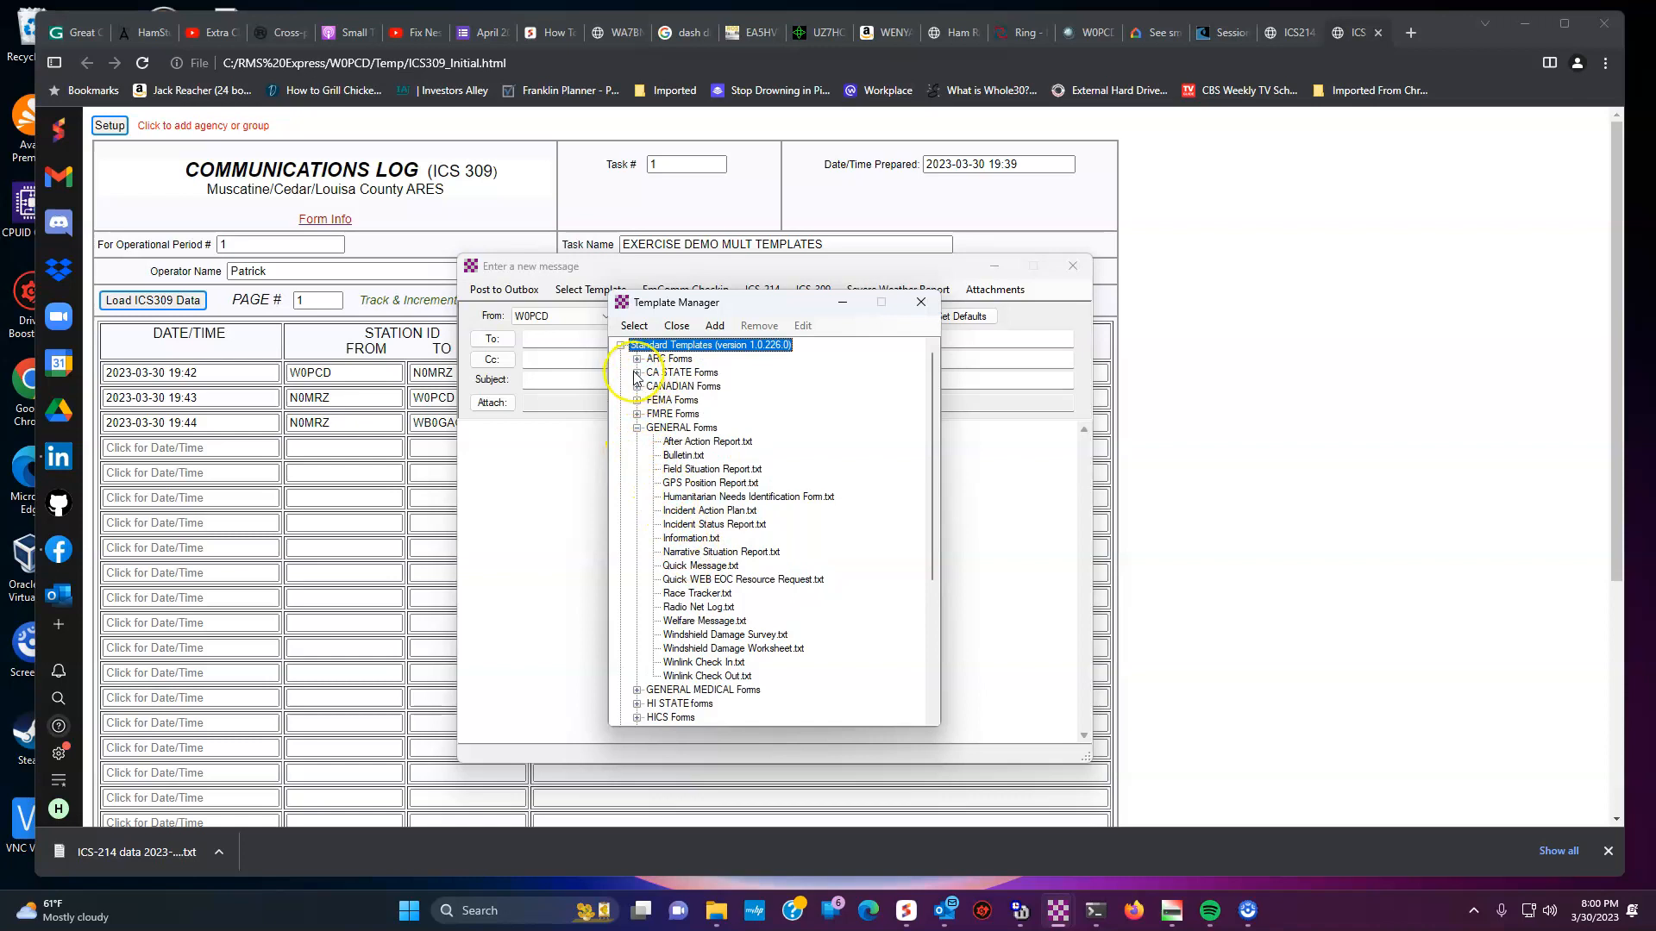
# - Open the ARC Daily Shelter Report template from the ARC Forms category
pyautogui.click(637, 374)
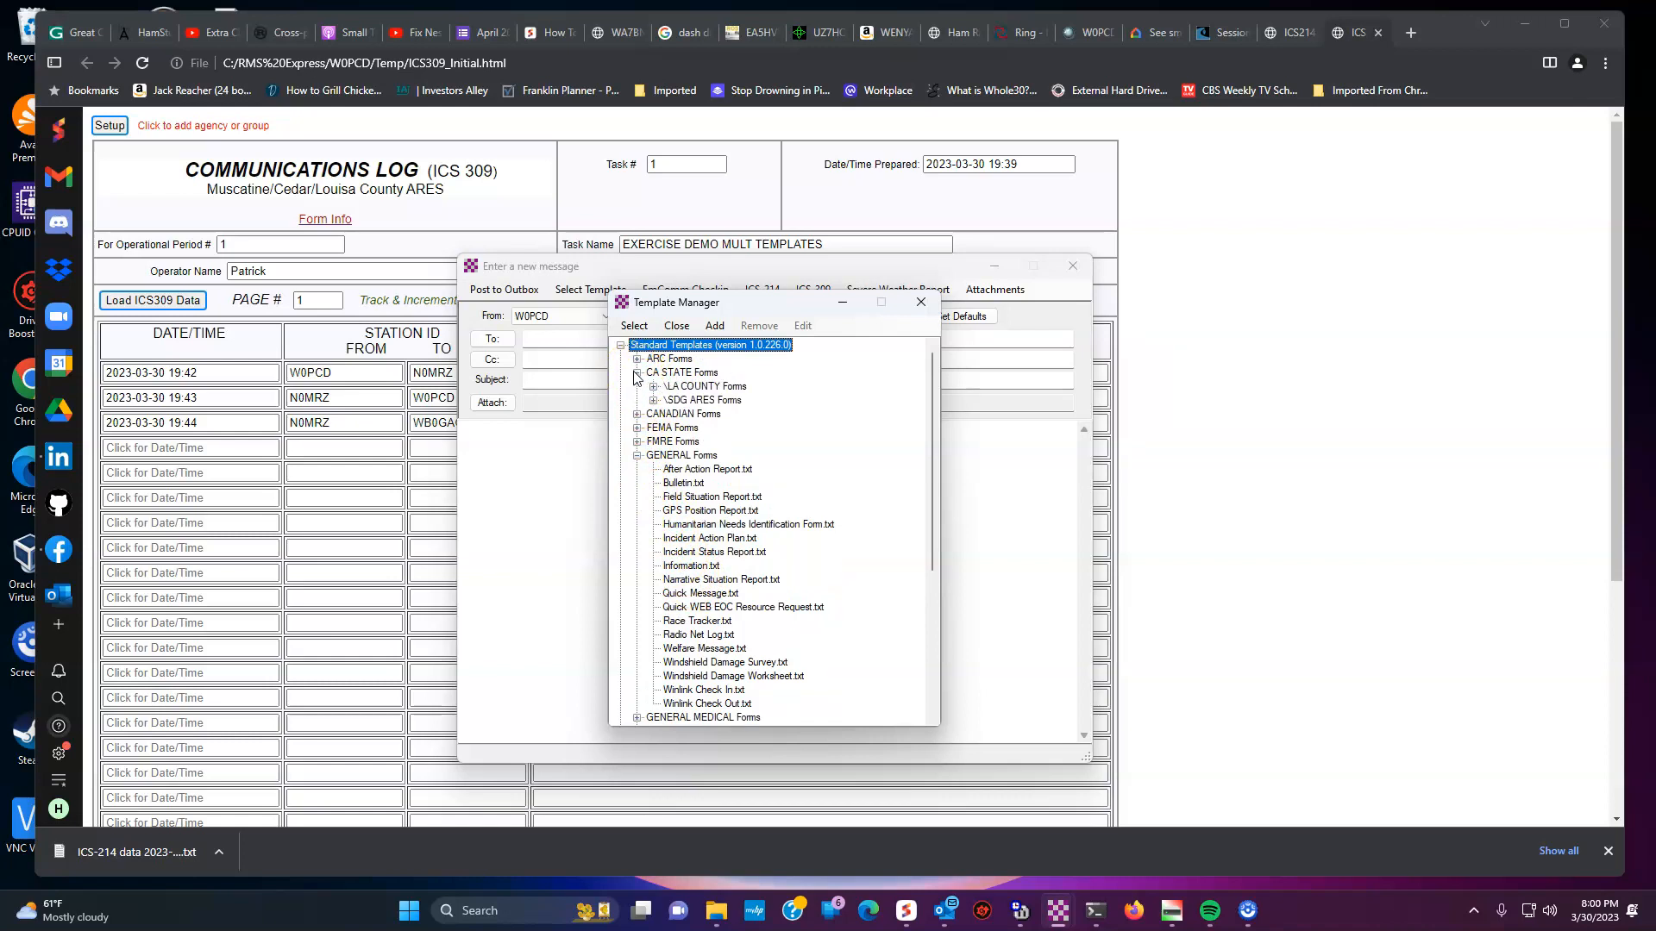
pyautogui.click(636, 374)
pyautogui.click(637, 360)
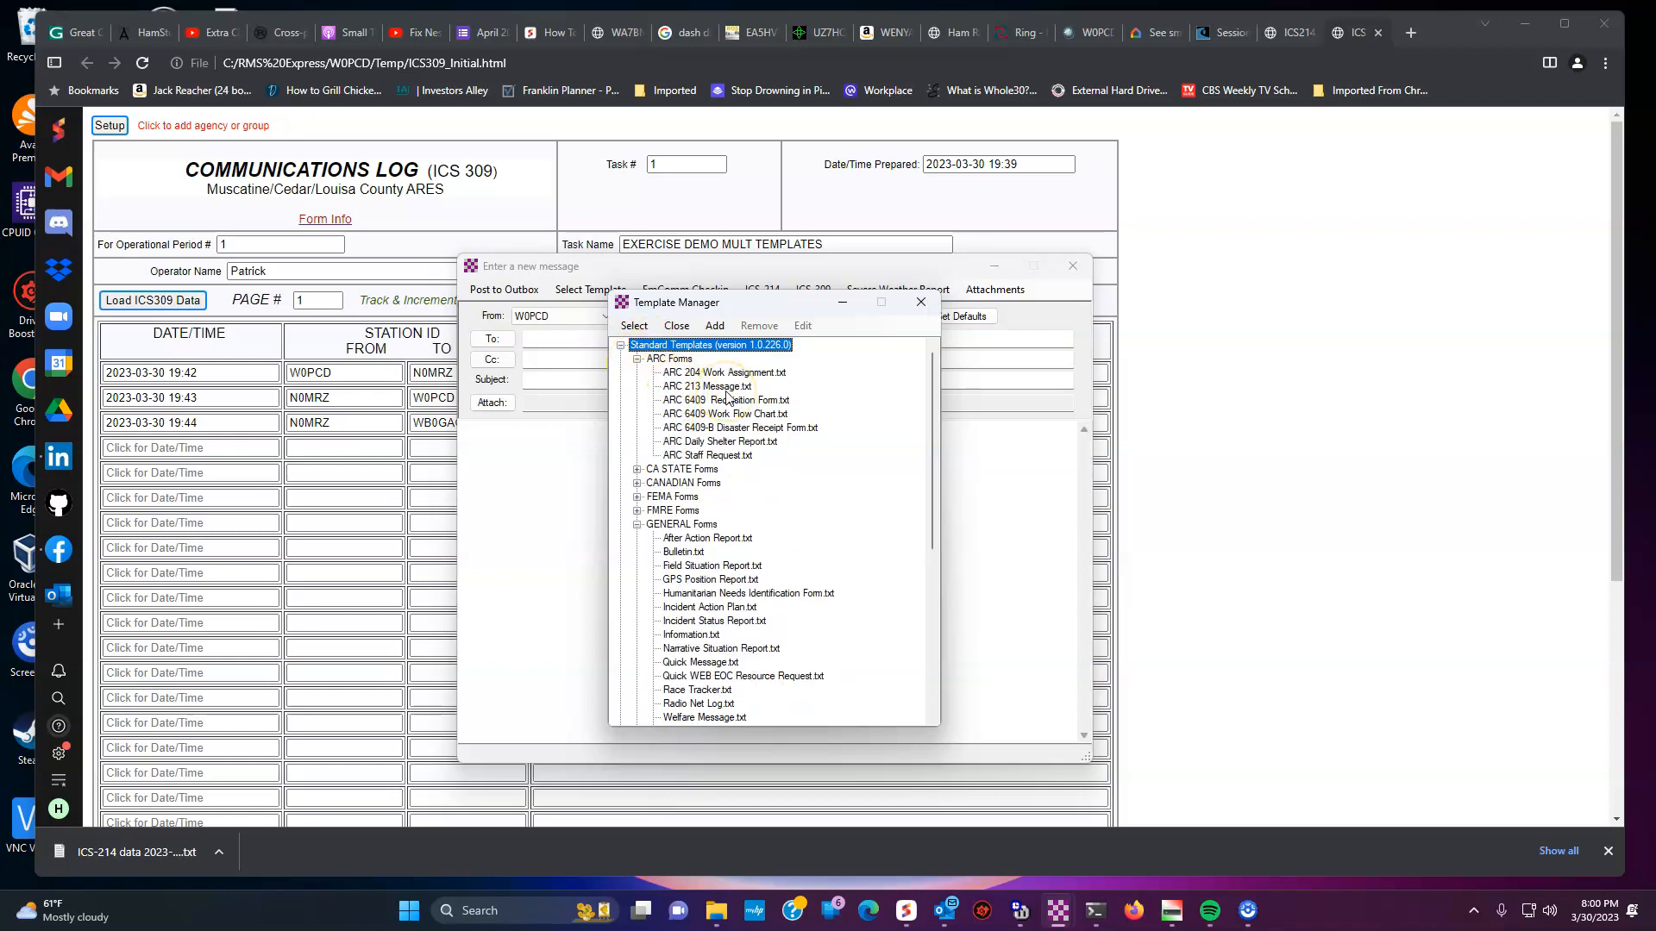
pyautogui.doubleClick(705, 441)
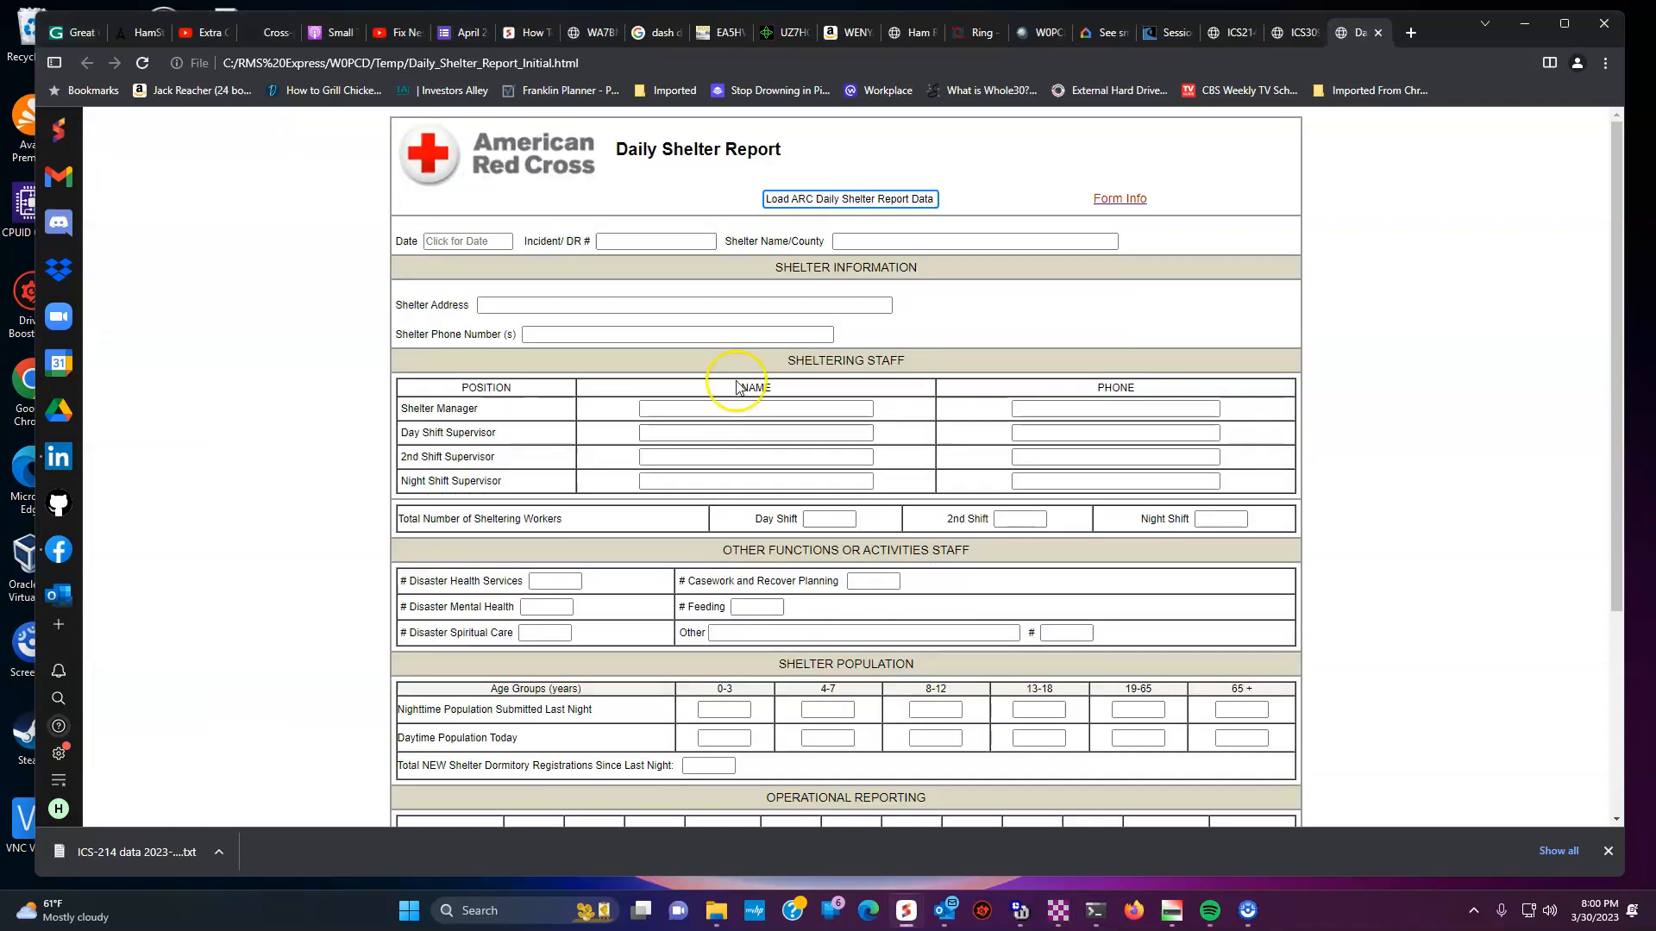
# - Cancel loading saved shelter report data and open the report's Date prompt
pyautogui.click(843, 201)
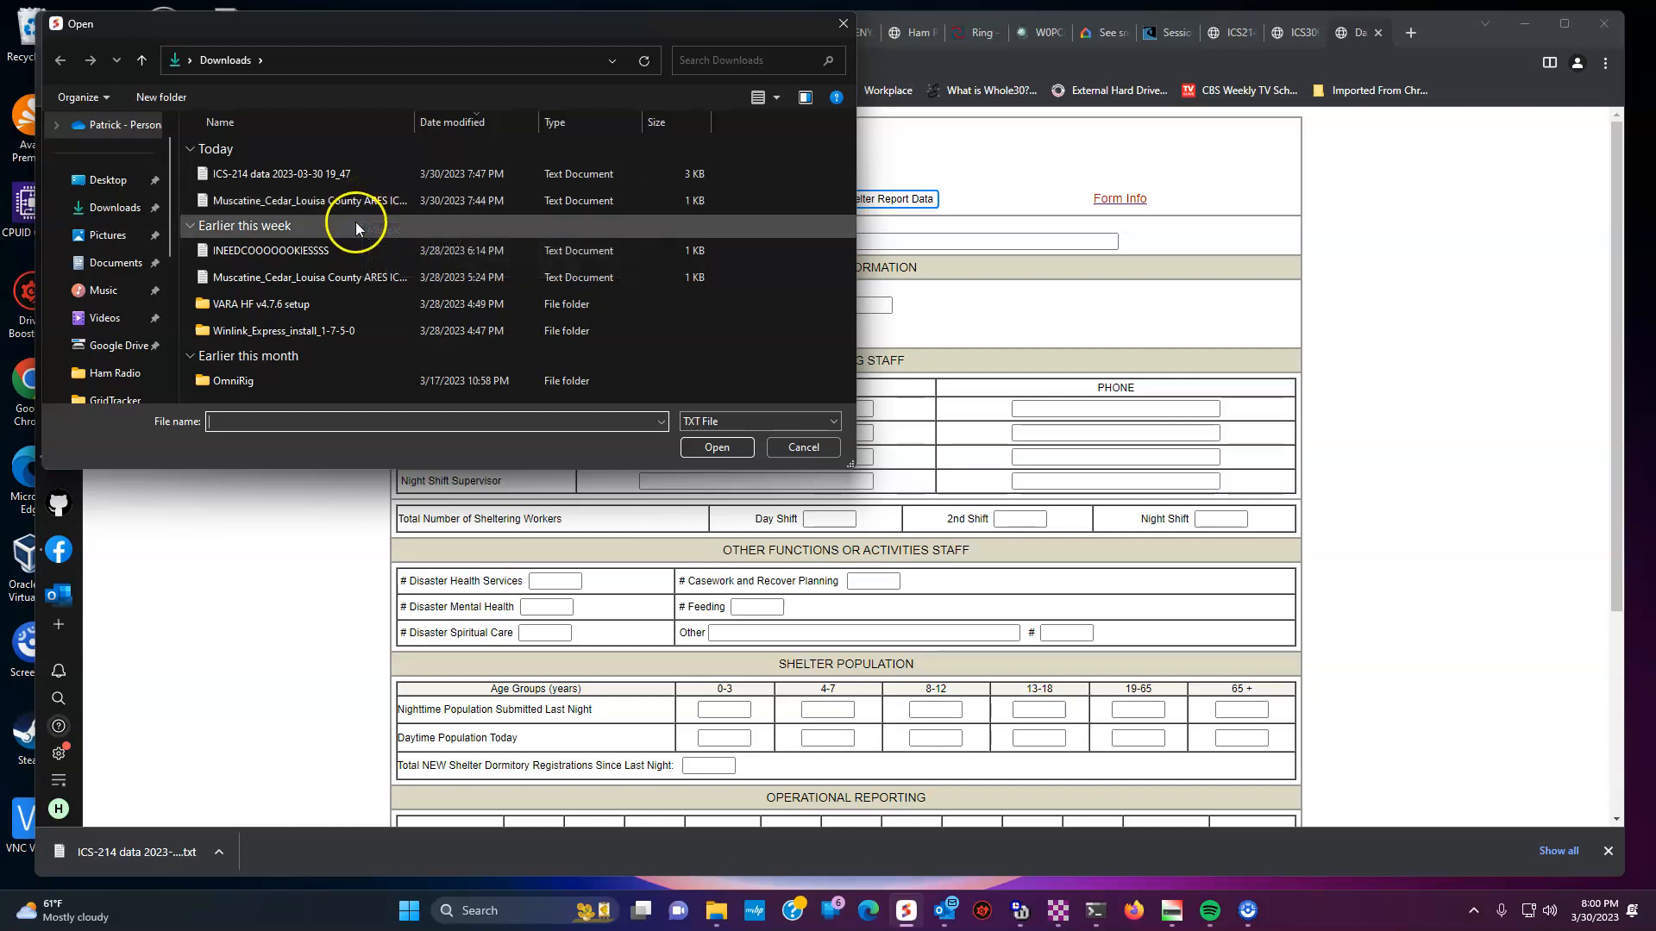
pyautogui.click(793, 448)
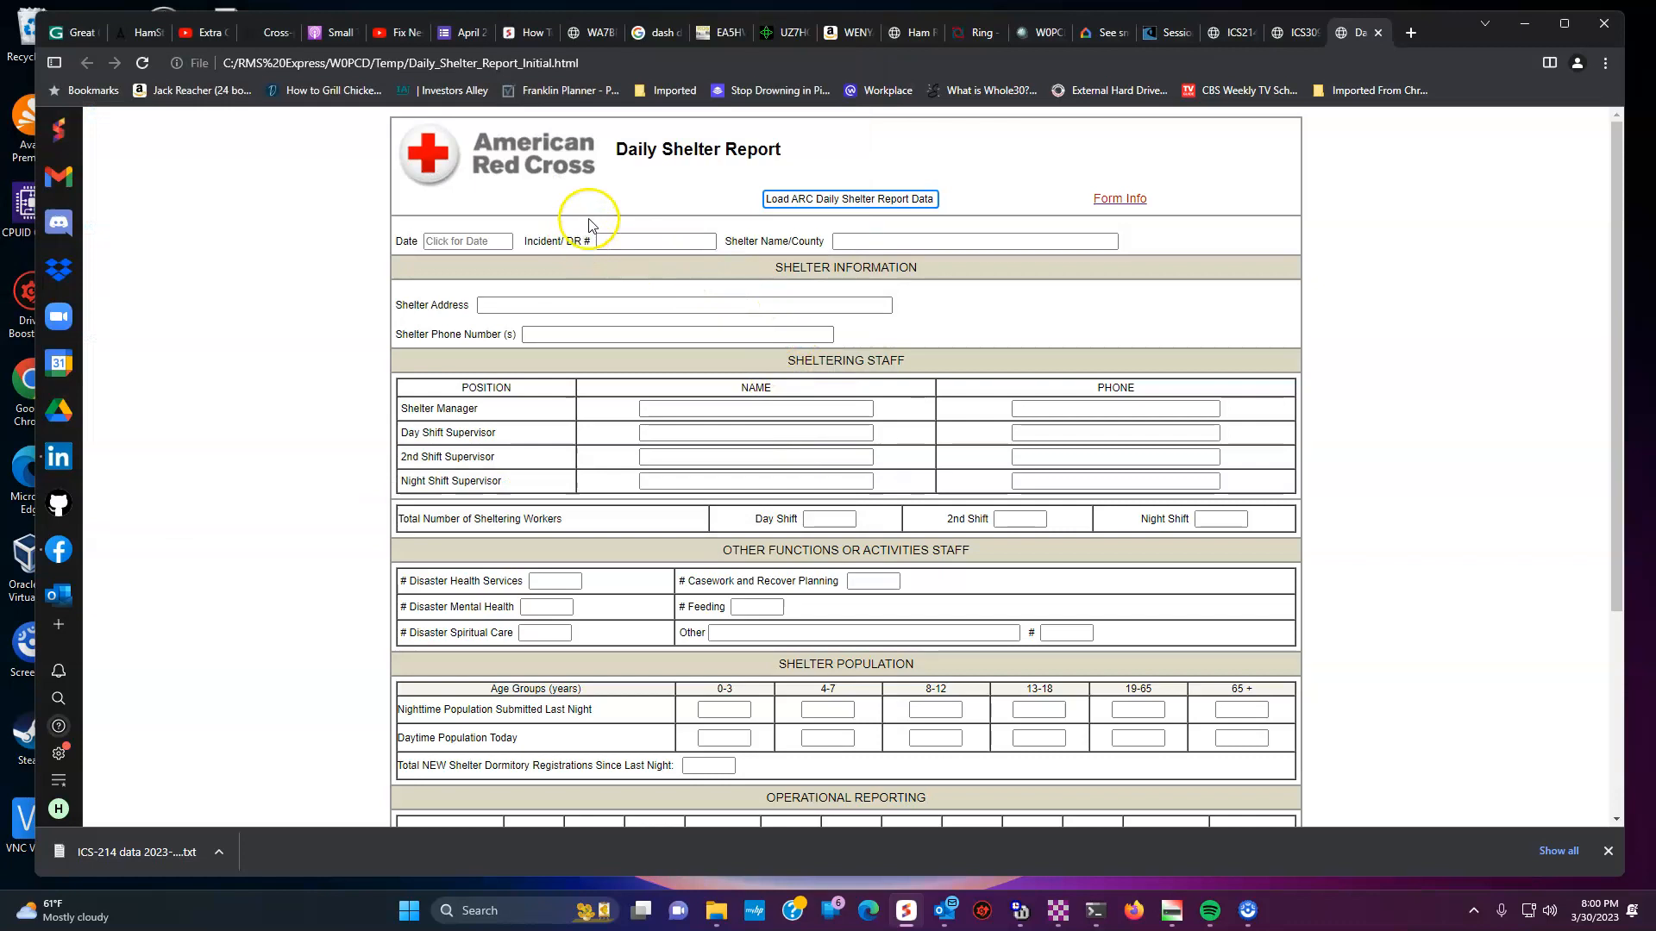
pyautogui.click(466, 243)
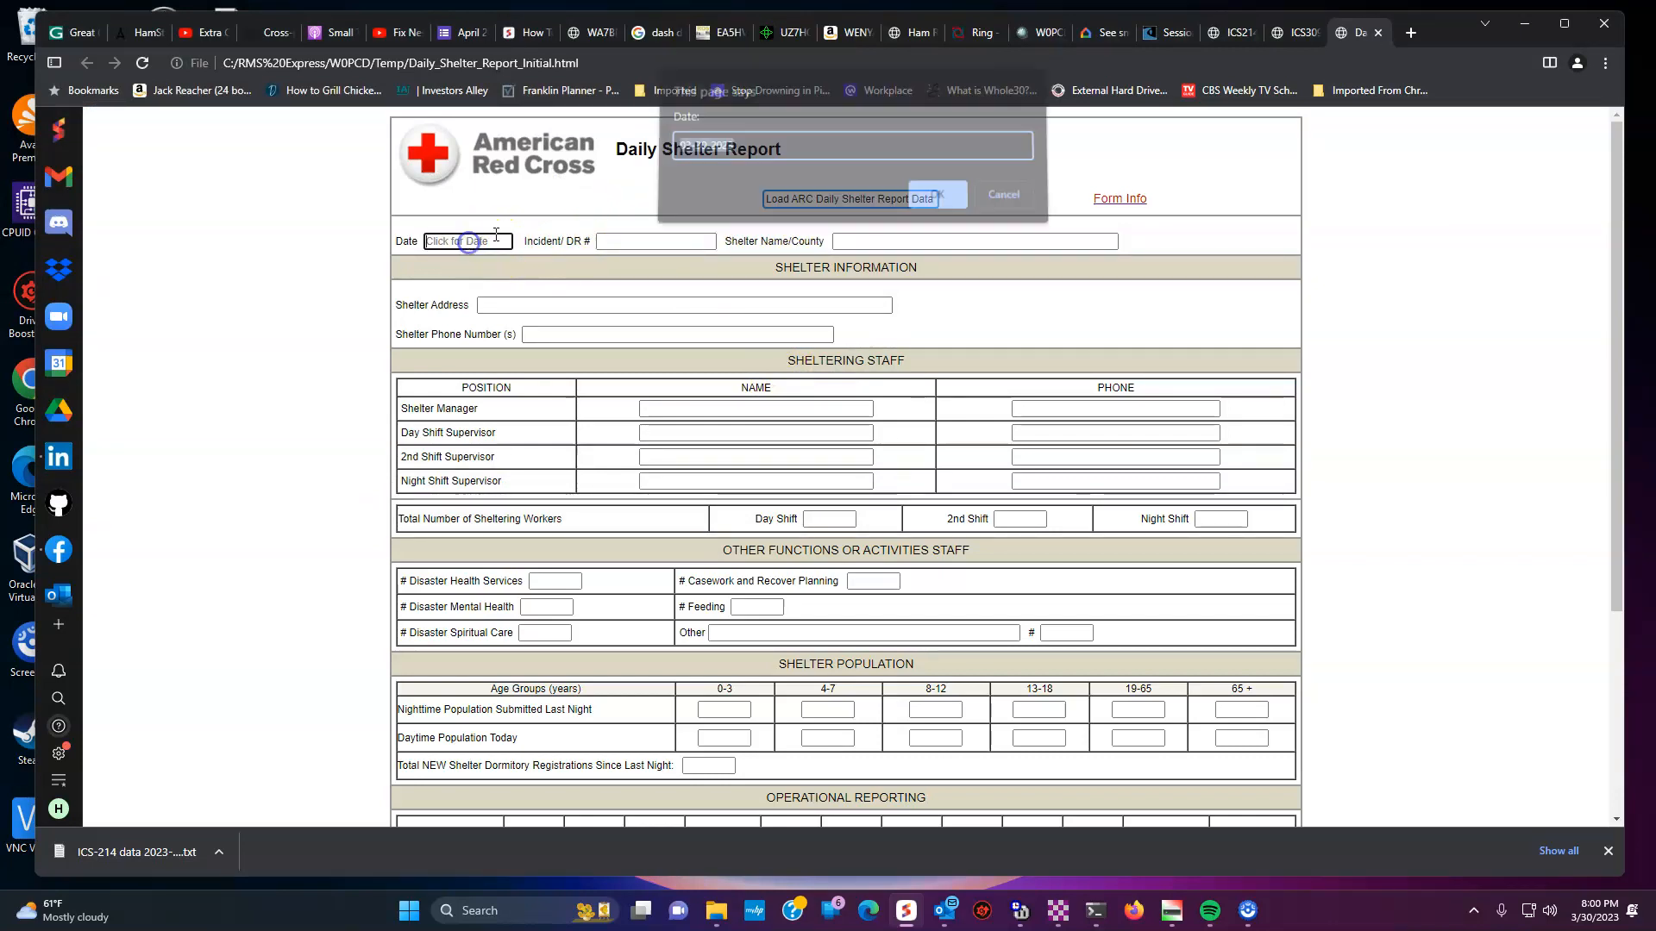
# - Accept date 03-30-2023, then enter incident EXERCISE/001, shelter name 'Pats House Muscatine', address and phone
pyautogui.click(935, 202)
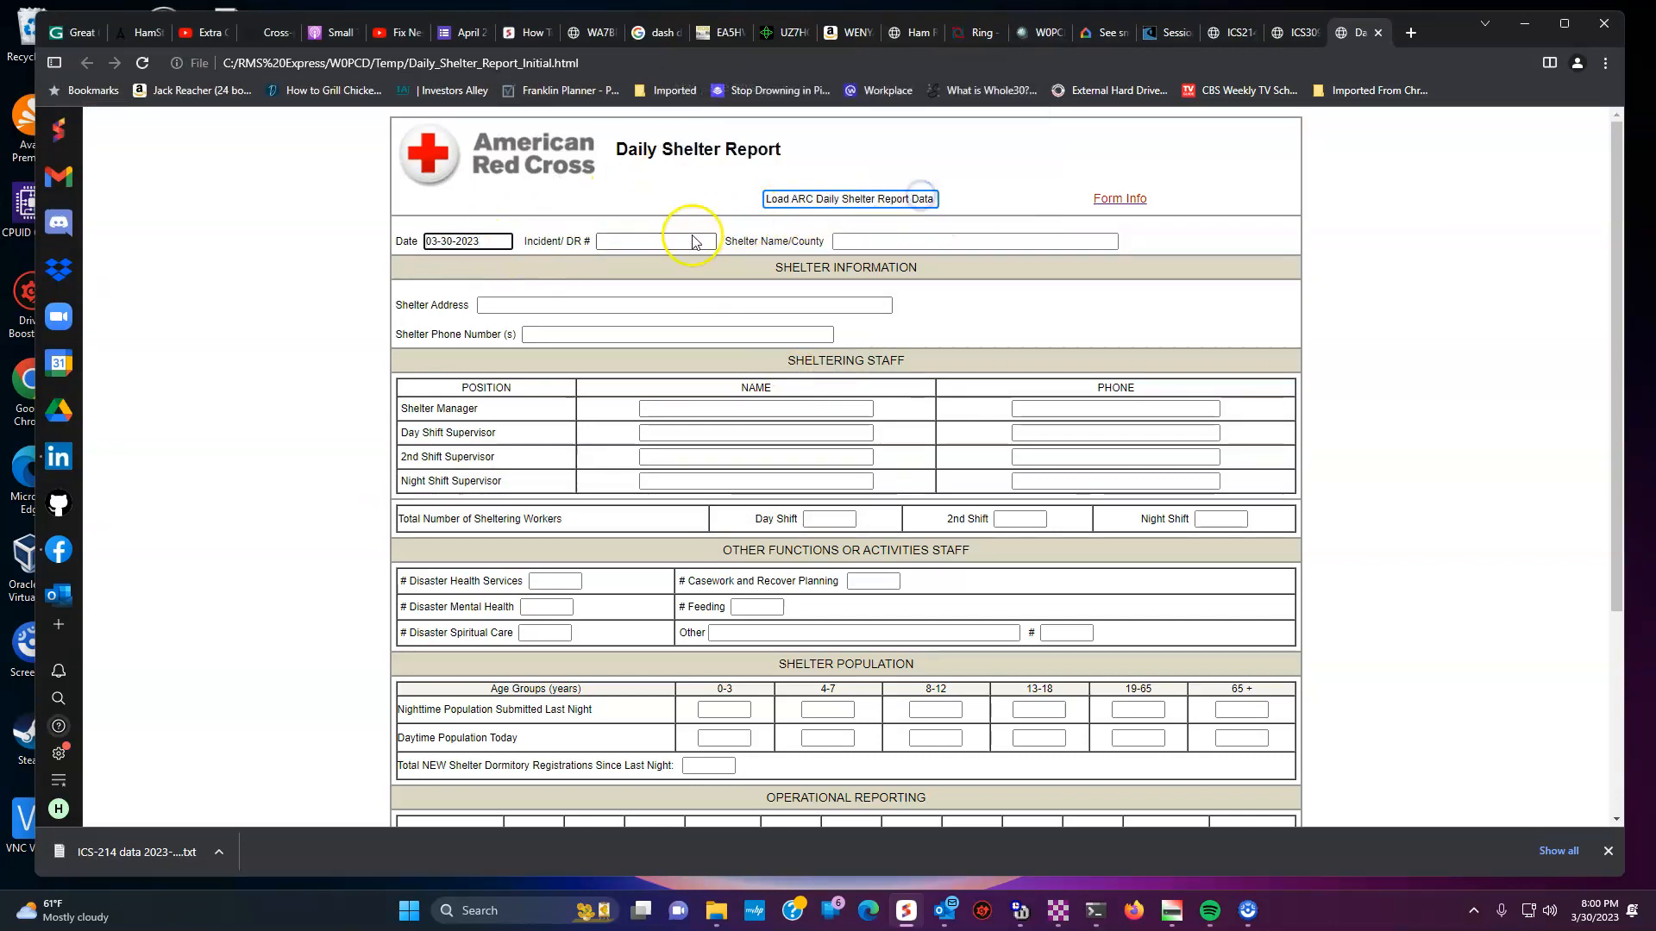
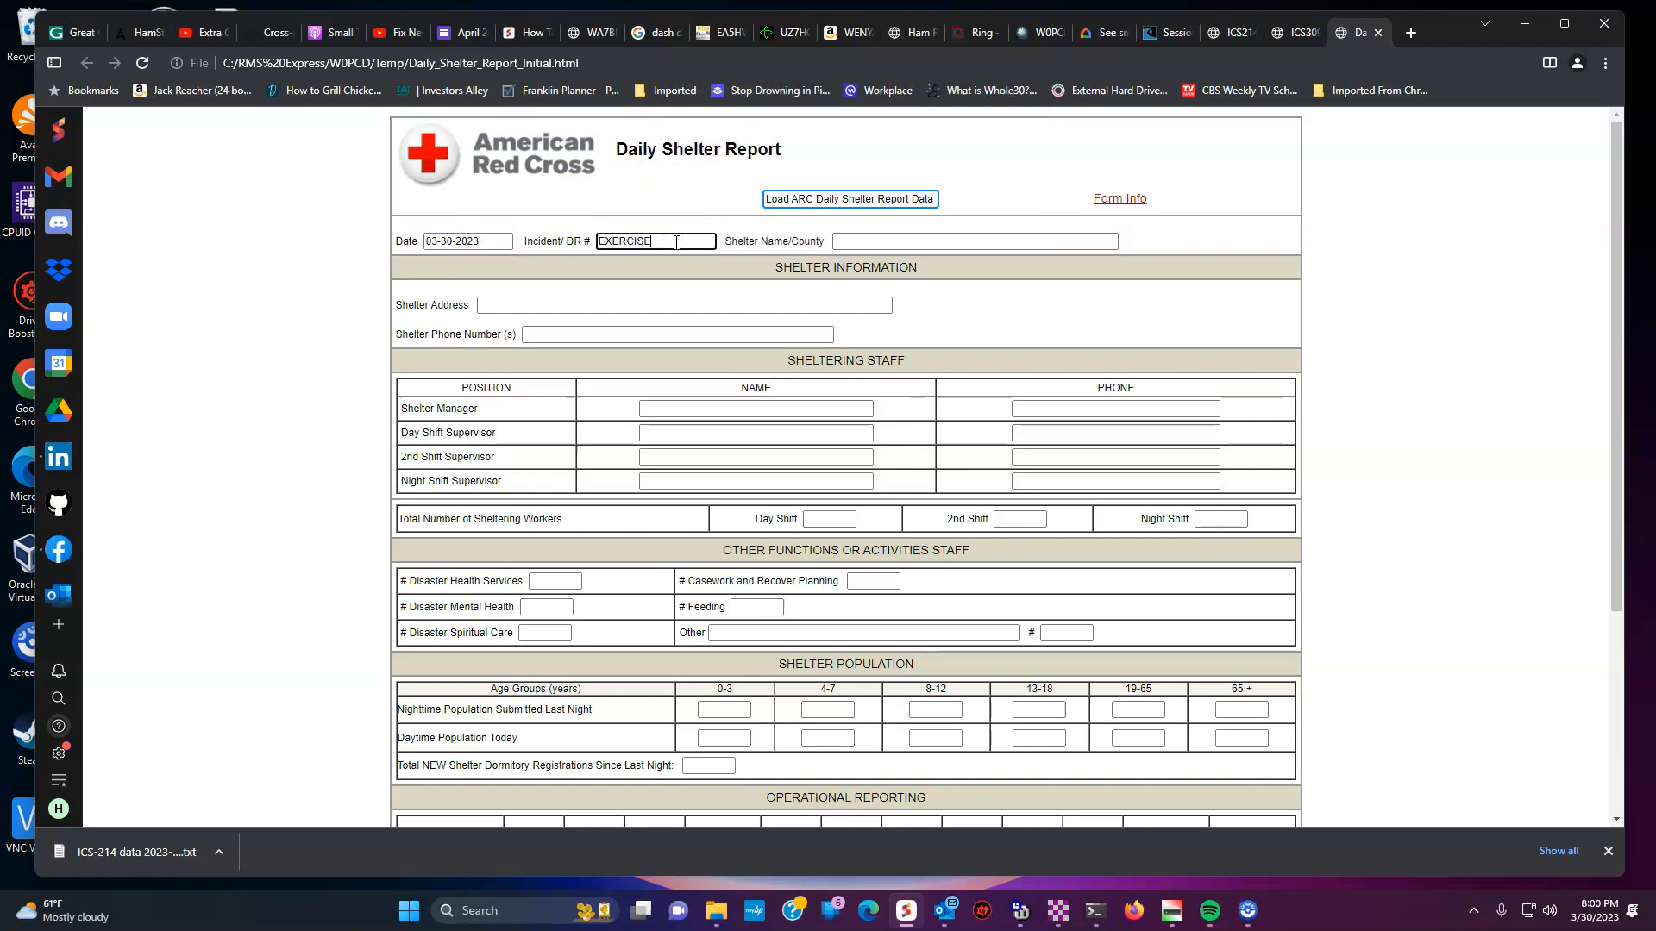
pyautogui.press('Tab')
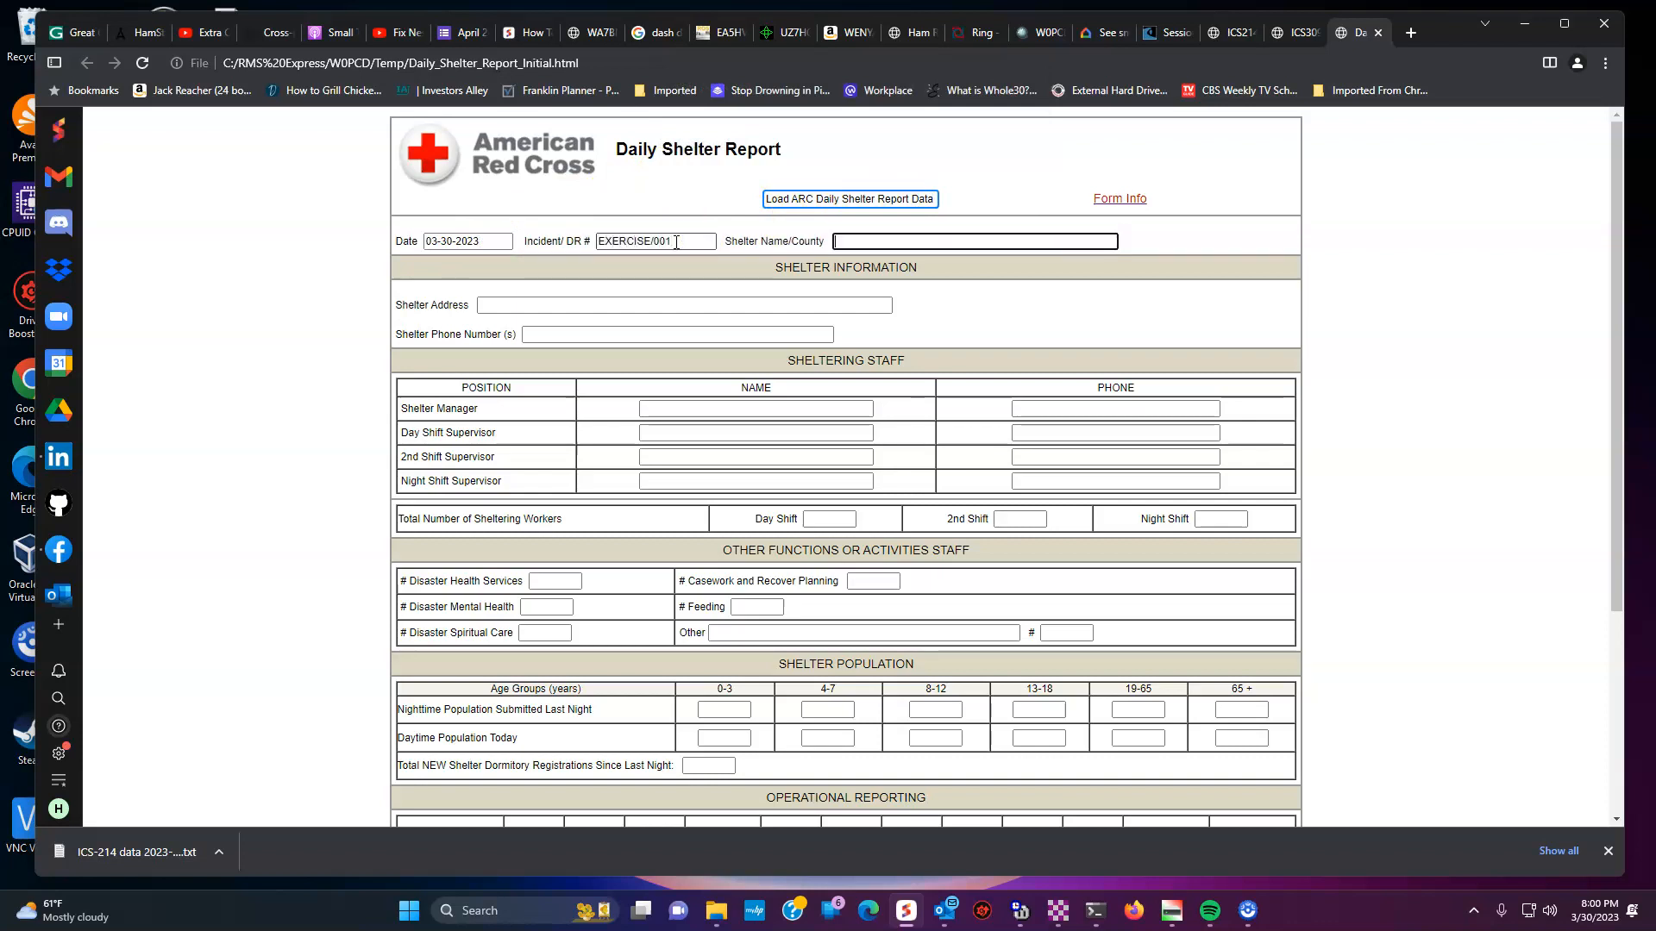
pyautogui.press('Tab')
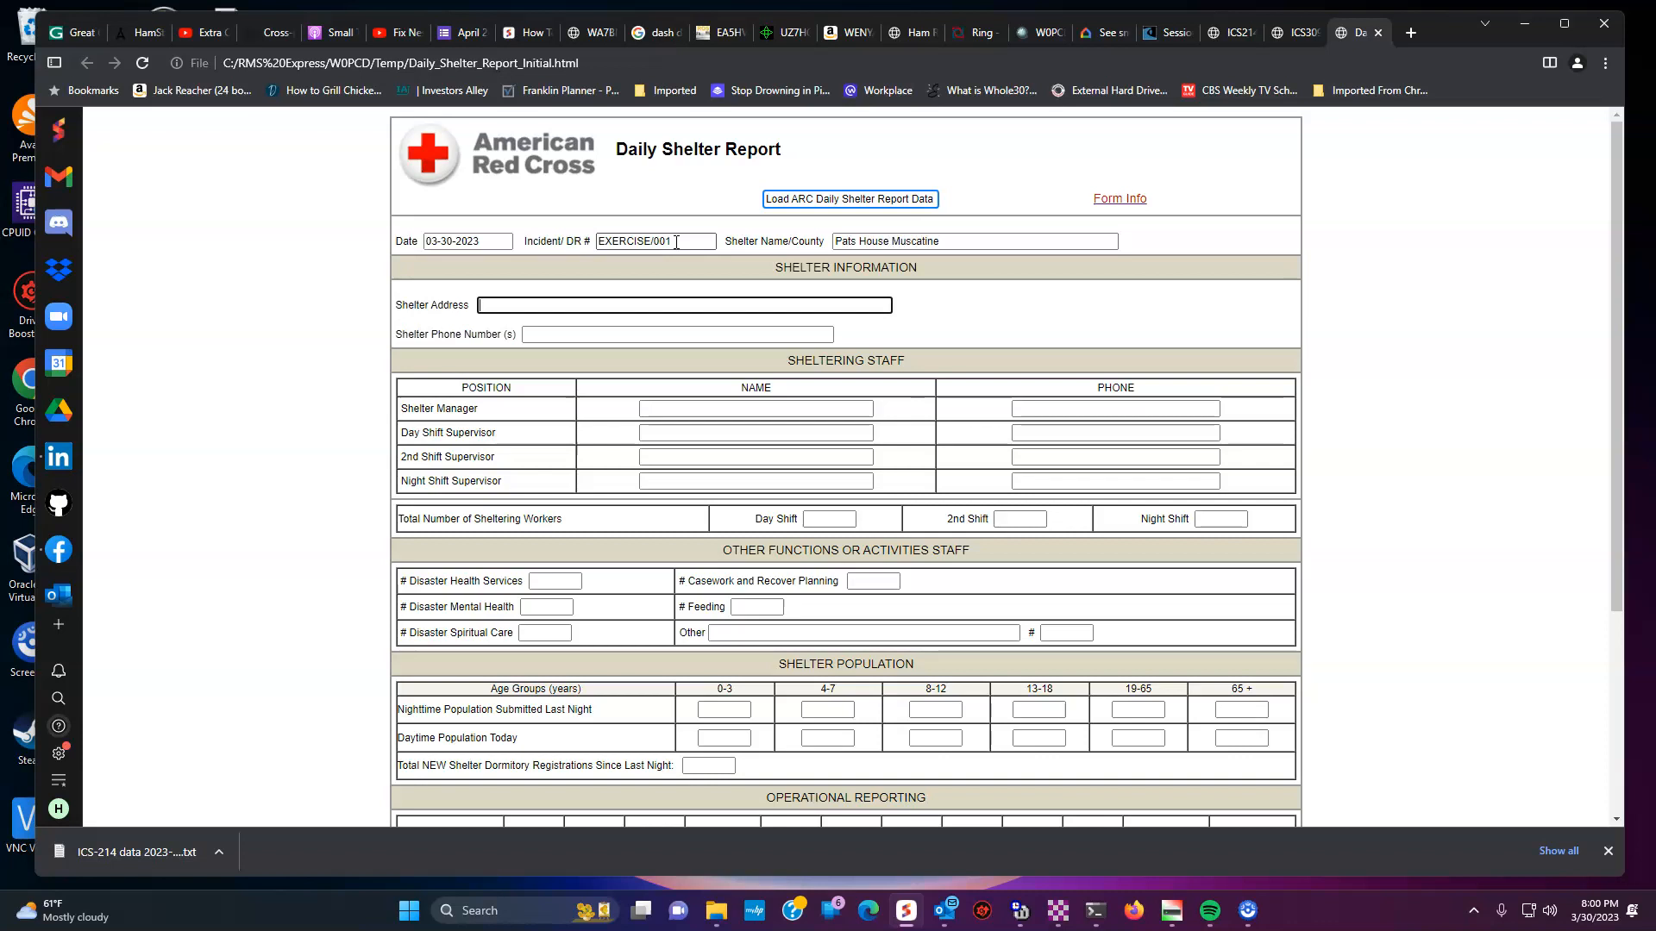
pyautogui.press('Tab')
# - Enter the shelter manager's and day shift supervisor's names with placeholder phone numbers
pyautogui.press('Tab')
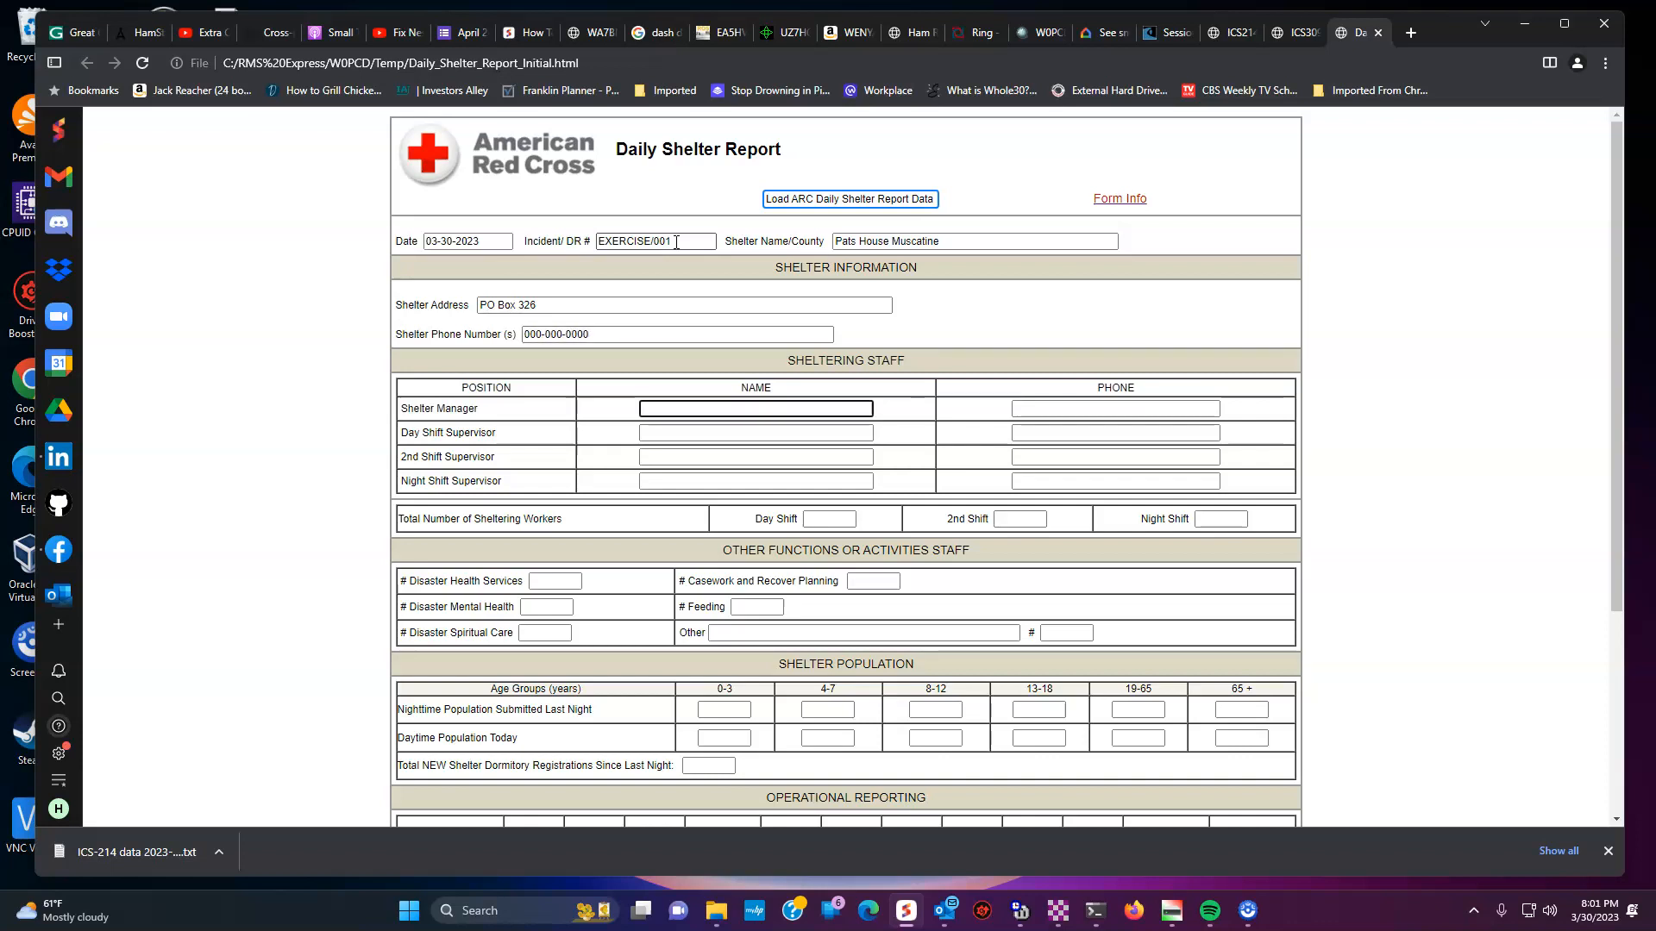
pyautogui.write('John Smith')
pyautogui.press('Tab')
pyautogui.write('0')
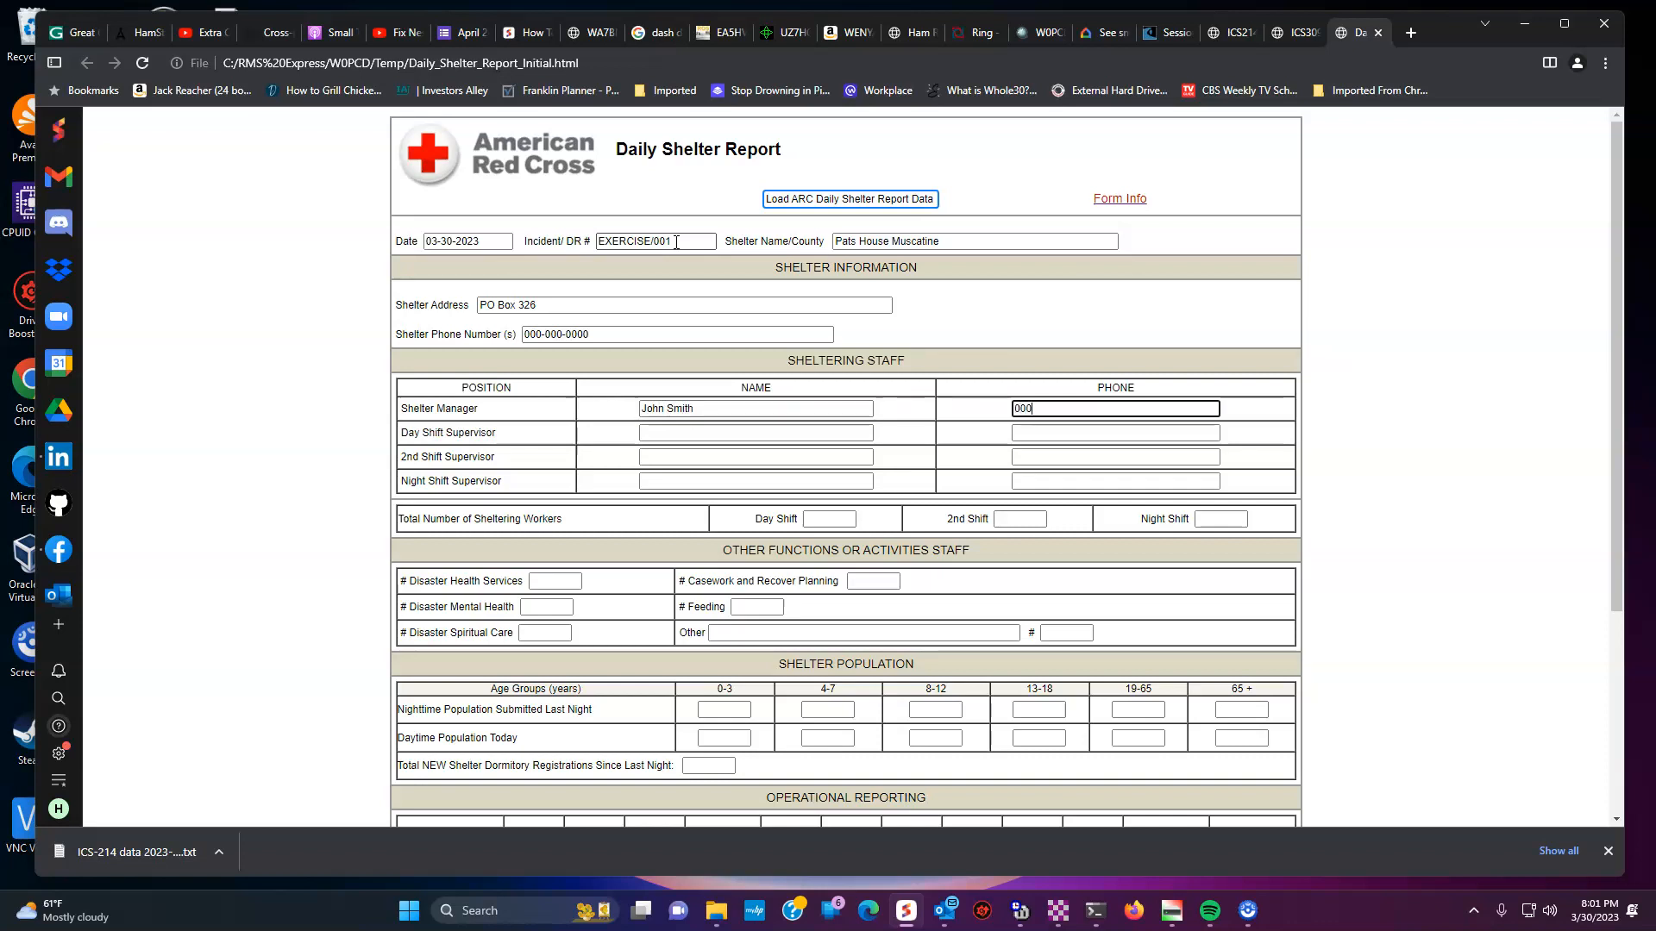
pyautogui.write('00-000-0000')
pyautogui.press('Tab')
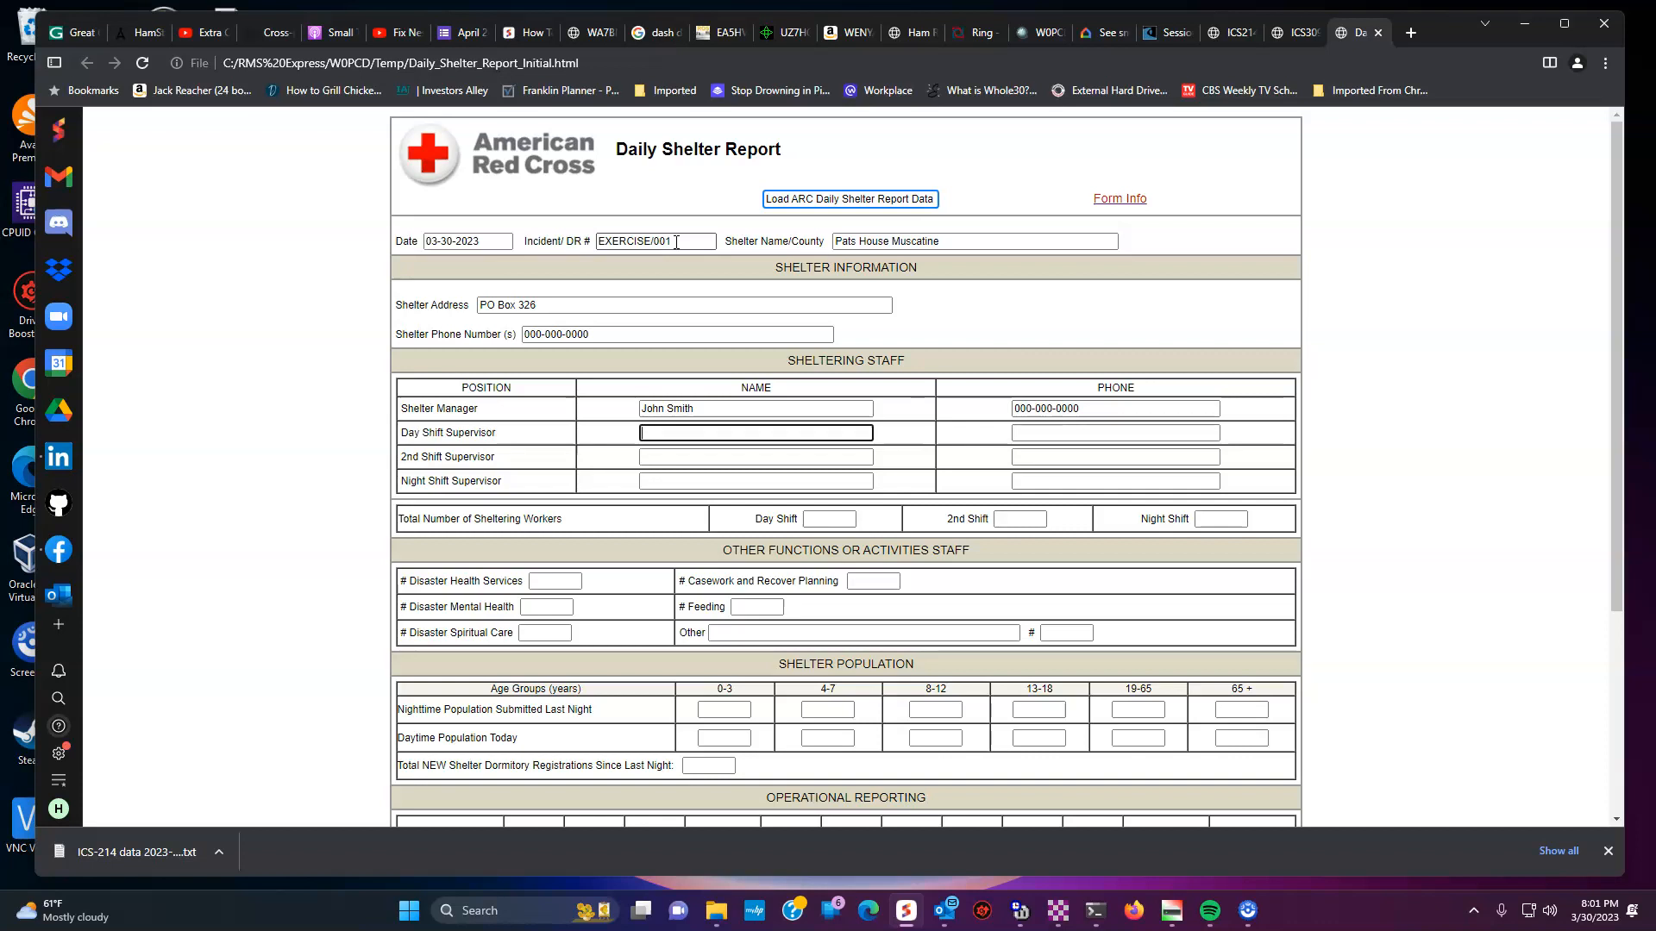
pyautogui.write('Jane Doe')
pyautogui.press('Tab')
pyautogui.write('000-000-0000')
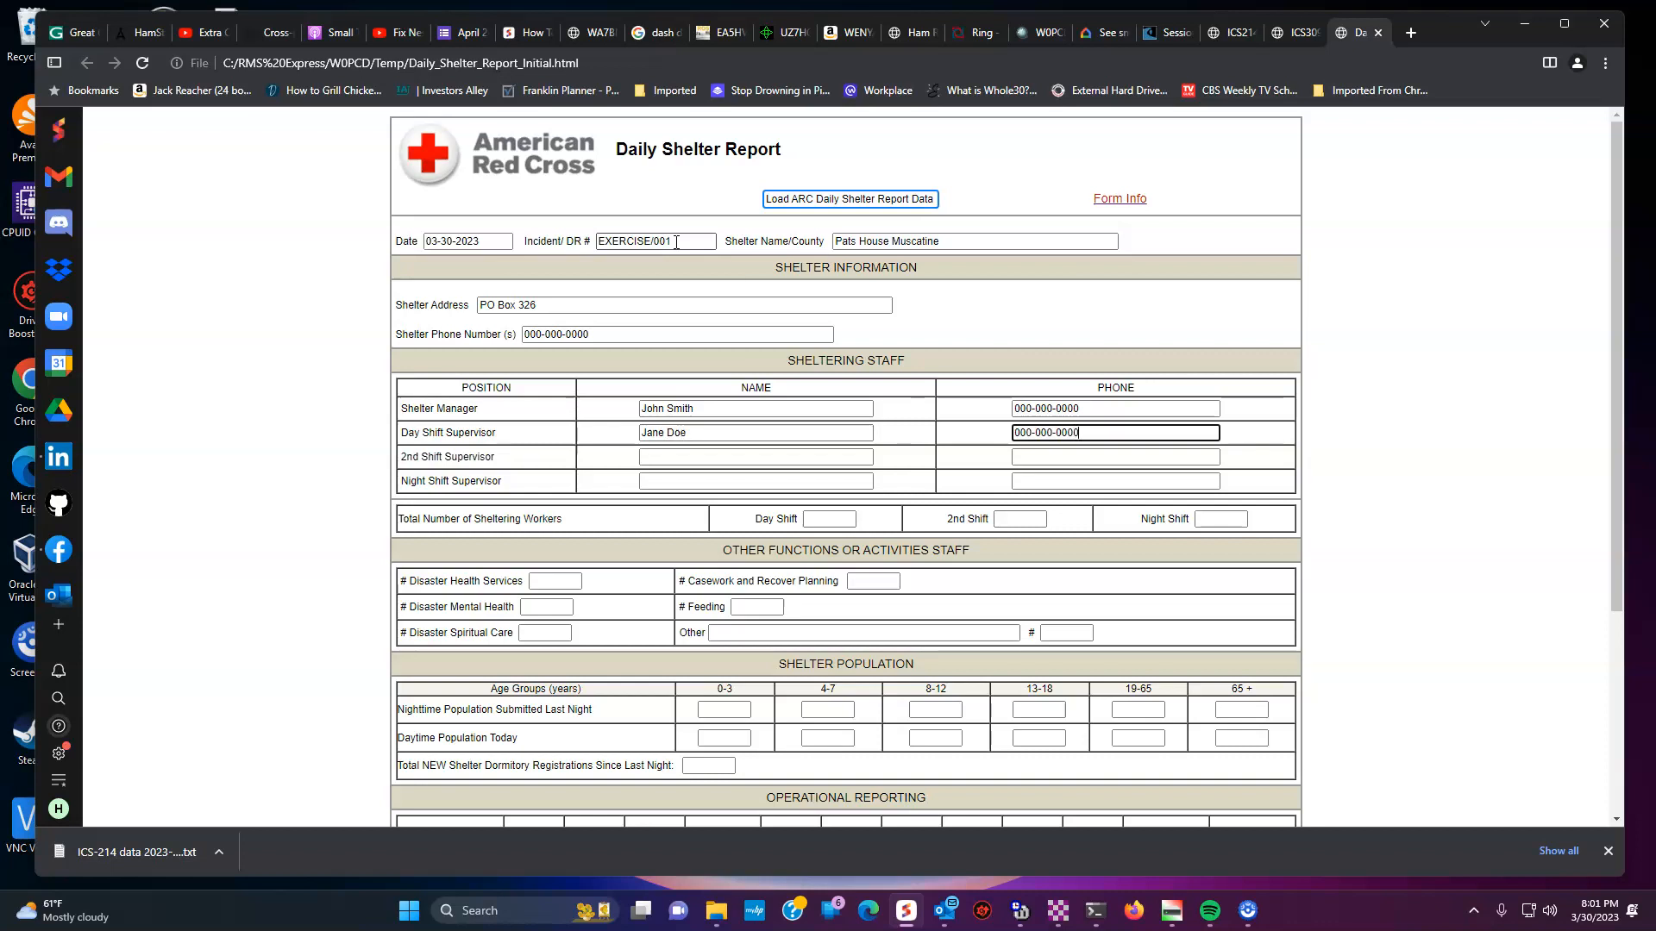
pyautogui.press('Tab')
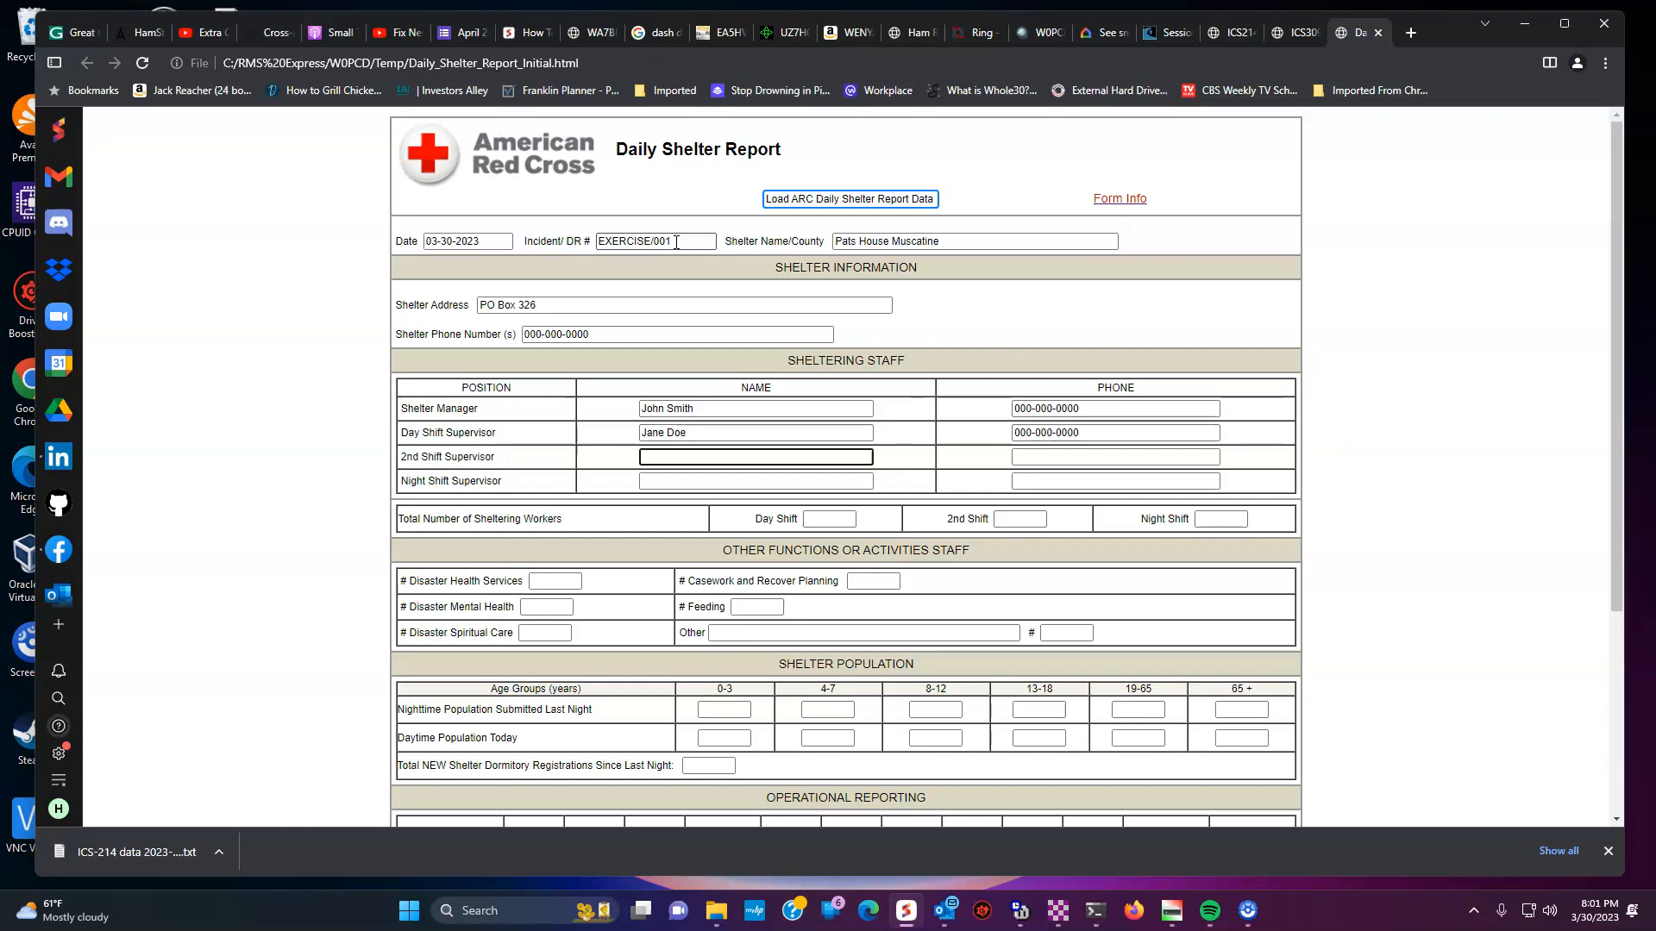
pyautogui.write('Steve Public')
pyautogui.press('Tab')
pyautogui.write('000-000-0000')
pyautogui.press('Tab')
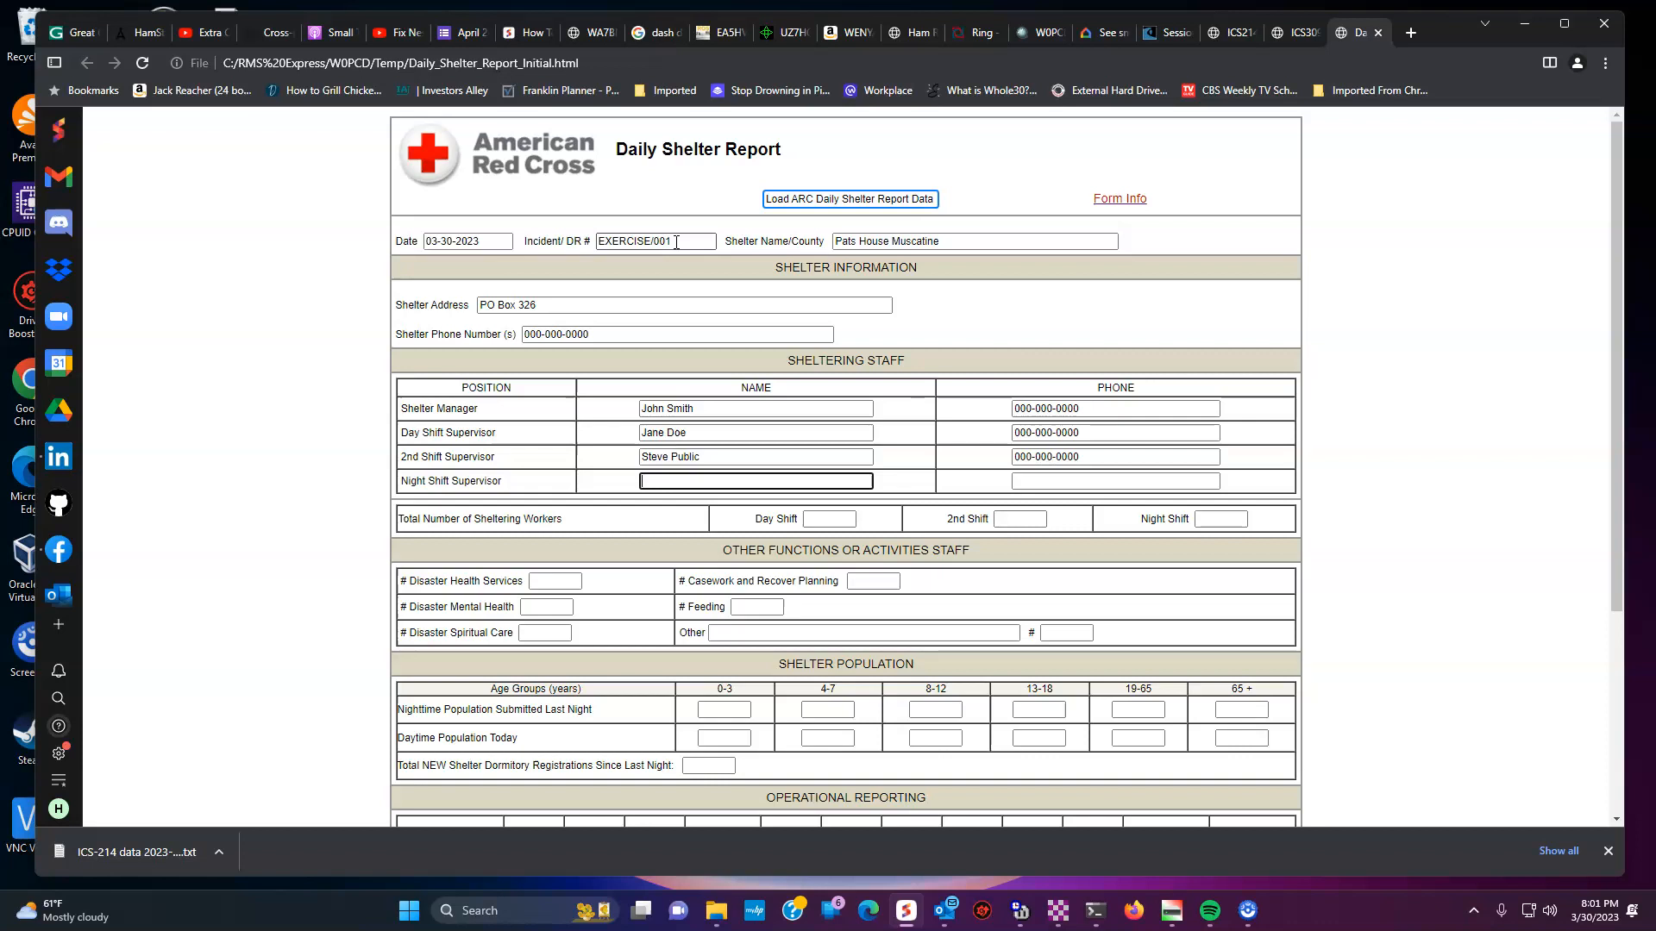
pyautogui.write('John Hancock')
pyautogui.press('Tab')
pyautogui.write('000-000')
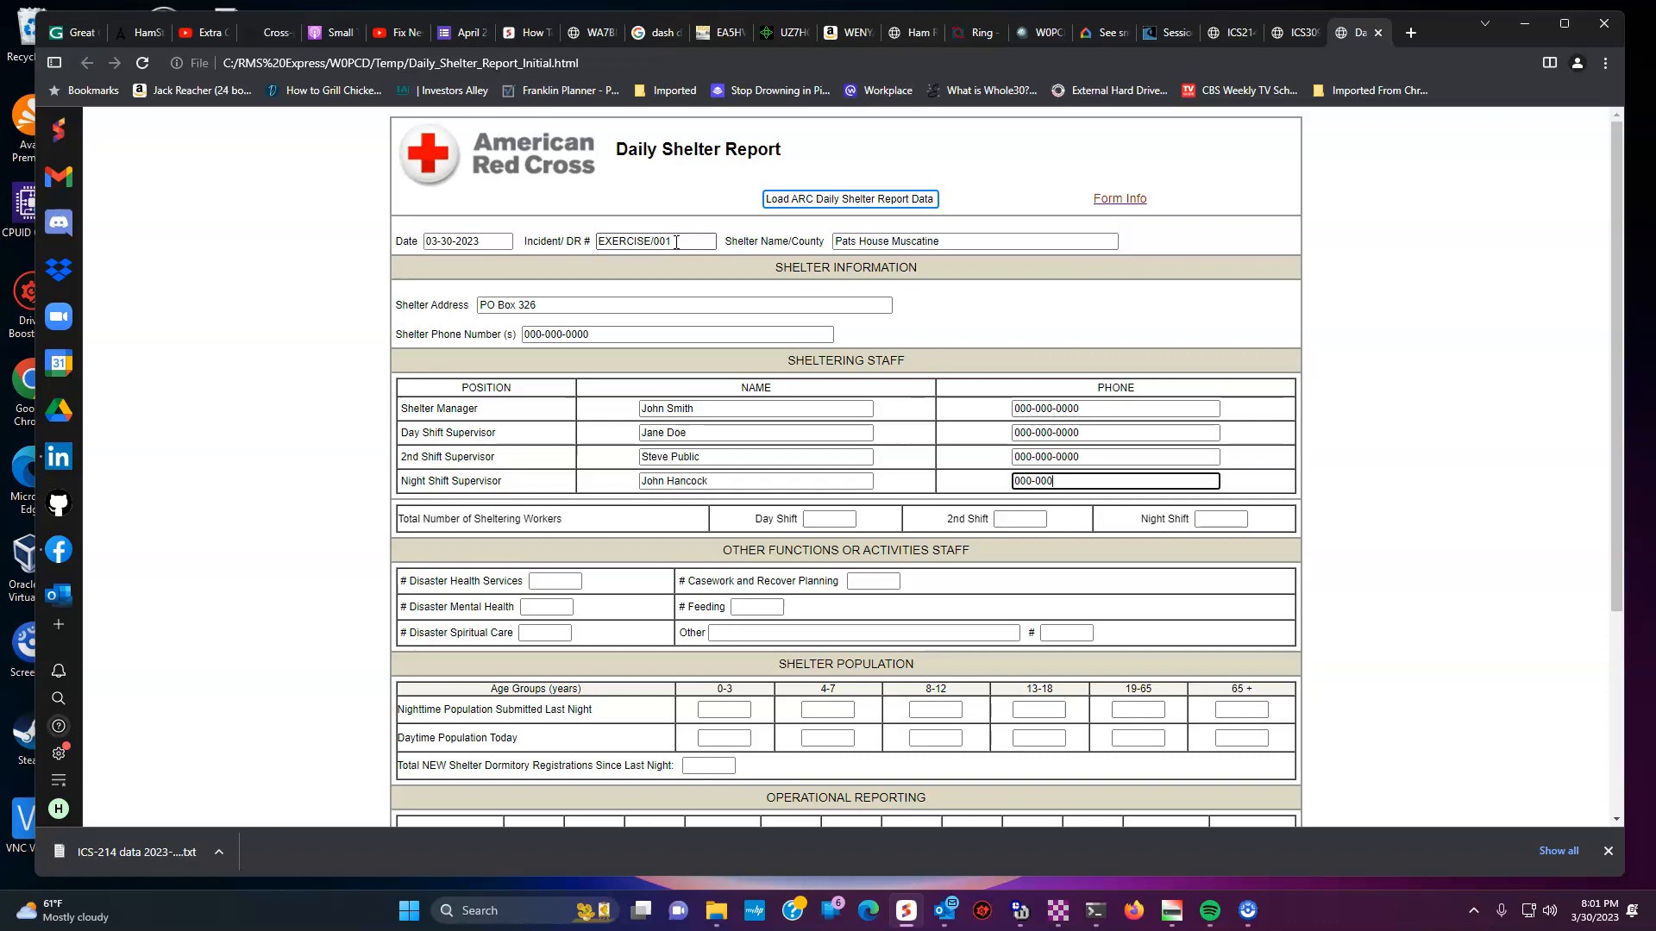
pyautogui.write('-0000')
# - Enter worker counts 12, 12 and 5 for the three shifts and 0 in every remaining tally
pyautogui.press('Tab')
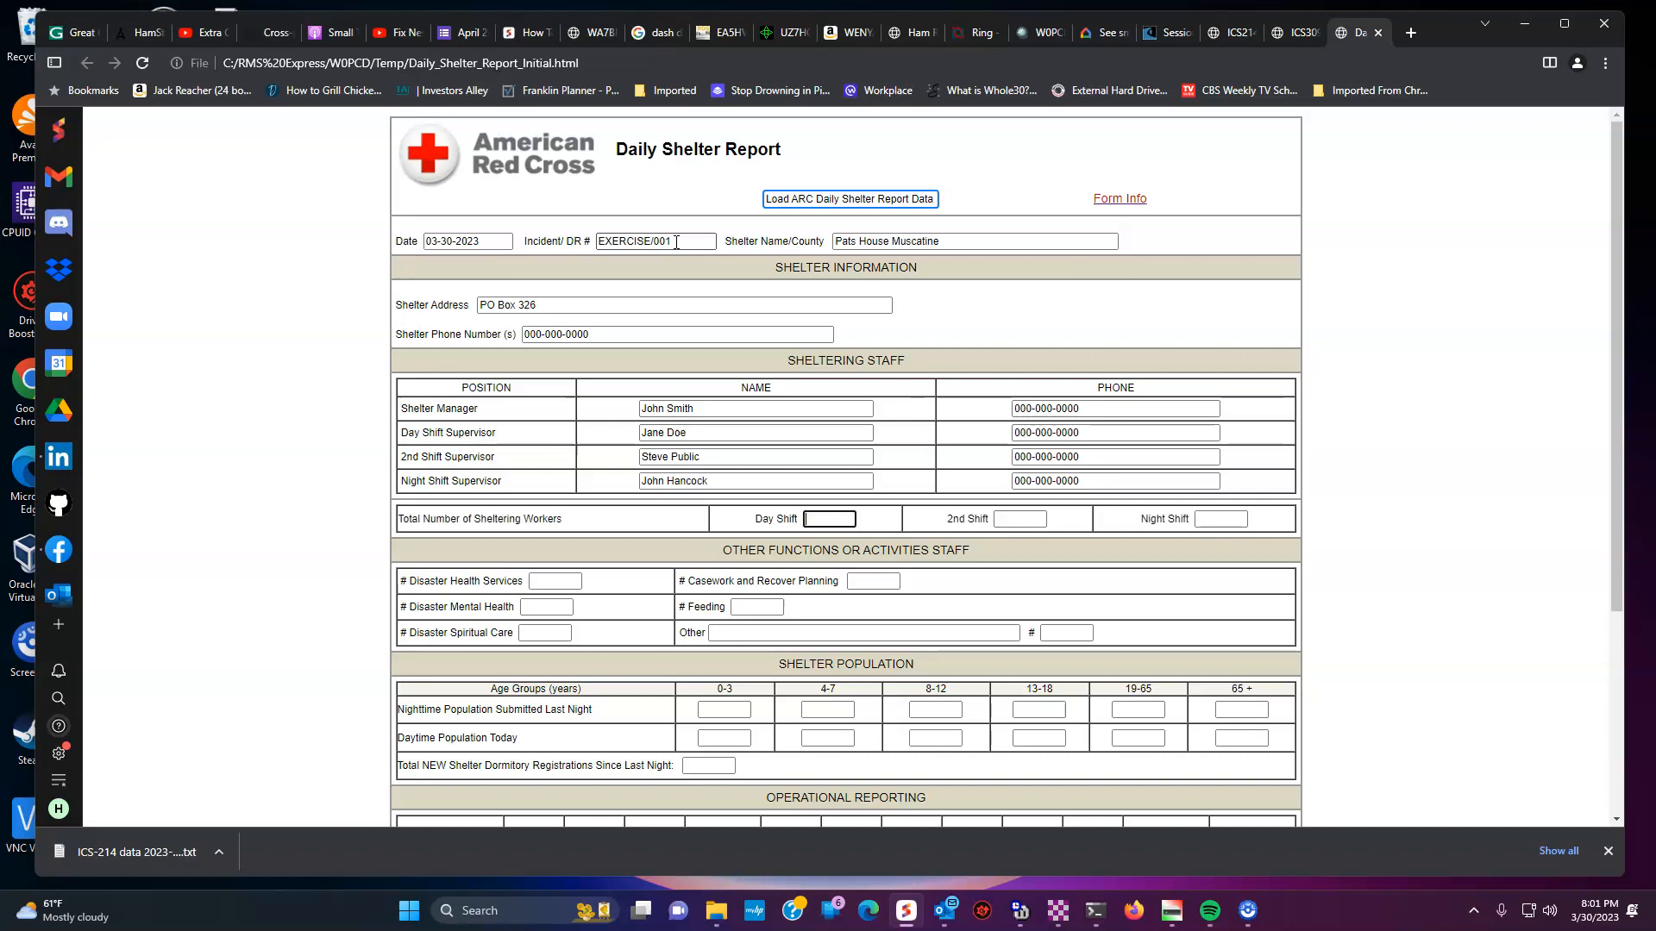
pyautogui.write('12')
pyautogui.press('Tab')
pyautogui.write('12')
pyautogui.press('Tab')
pyautogui.write('5')
pyautogui.press('Tab')
pyautogui.write('0\t0\t0\t0\t0\t0\t0')
pyautogui.press('Tab')
pyautogui.write('0\t0\t0\t0\t0\t0\t0\t0\t0\t0\t0\t0\t0\t0\t0\t0\t0')
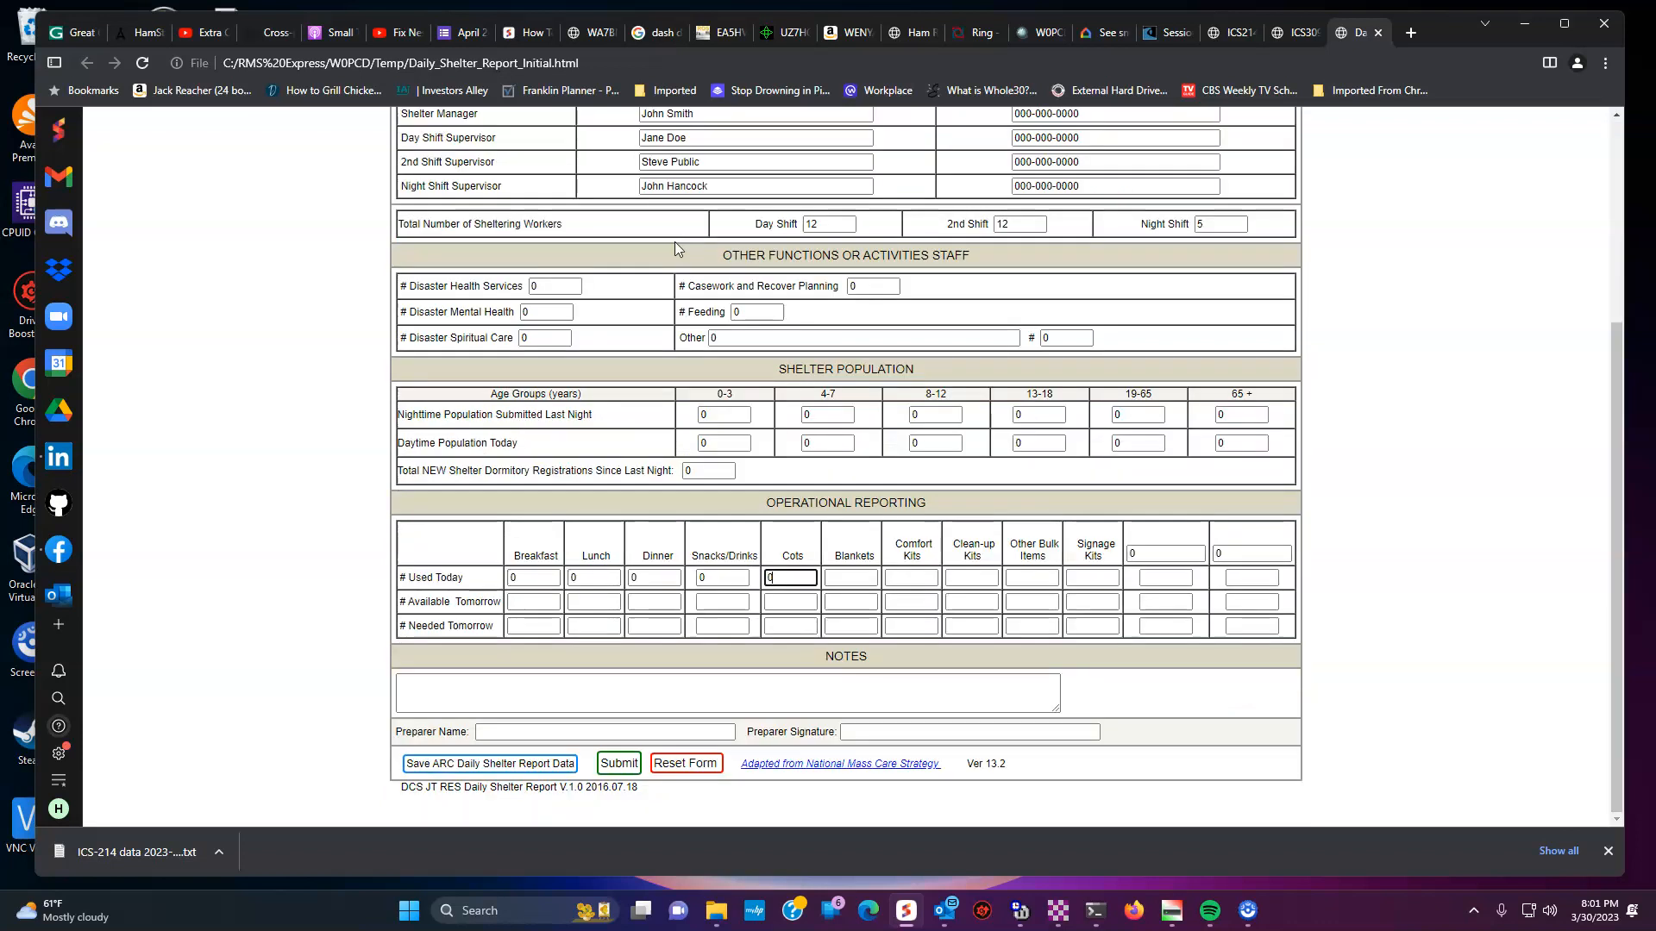
pyautogui.write('\t0\t0\t0\t0\t0\t0\t0\t0')
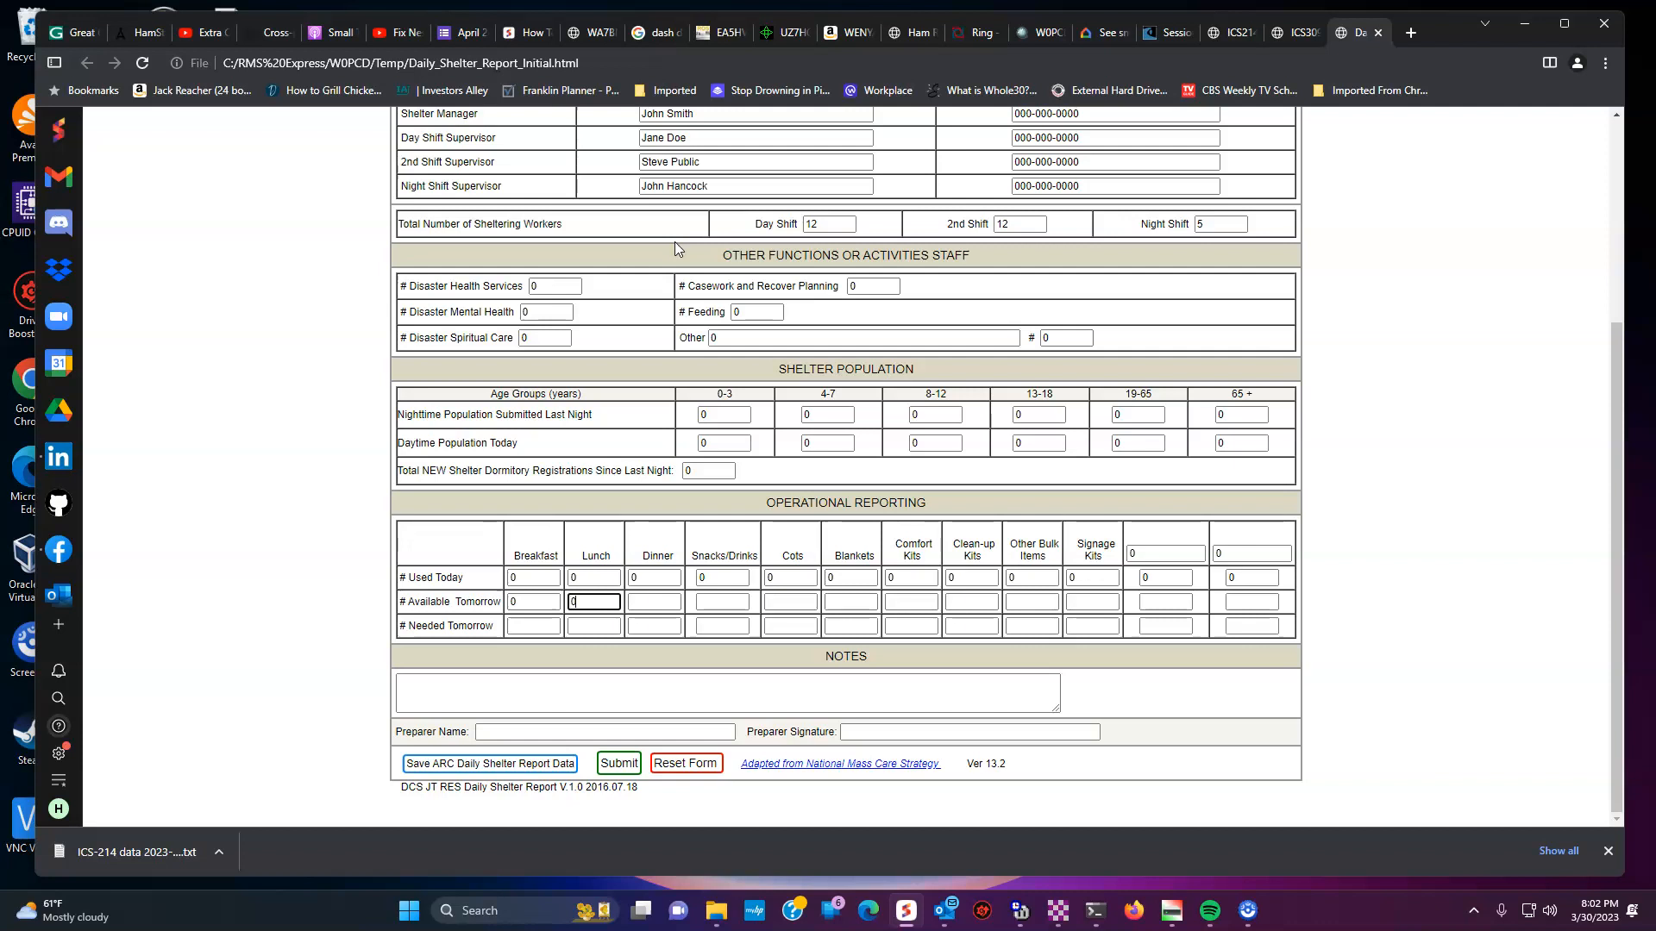
pyautogui.write('\t0\t0\t0\t0\t0\t0\t0\t0\t0\t0\t0\t0\t0\t0\t0\t0\t0\t0\t0\t0\t0\t0\t00\t0\t0')
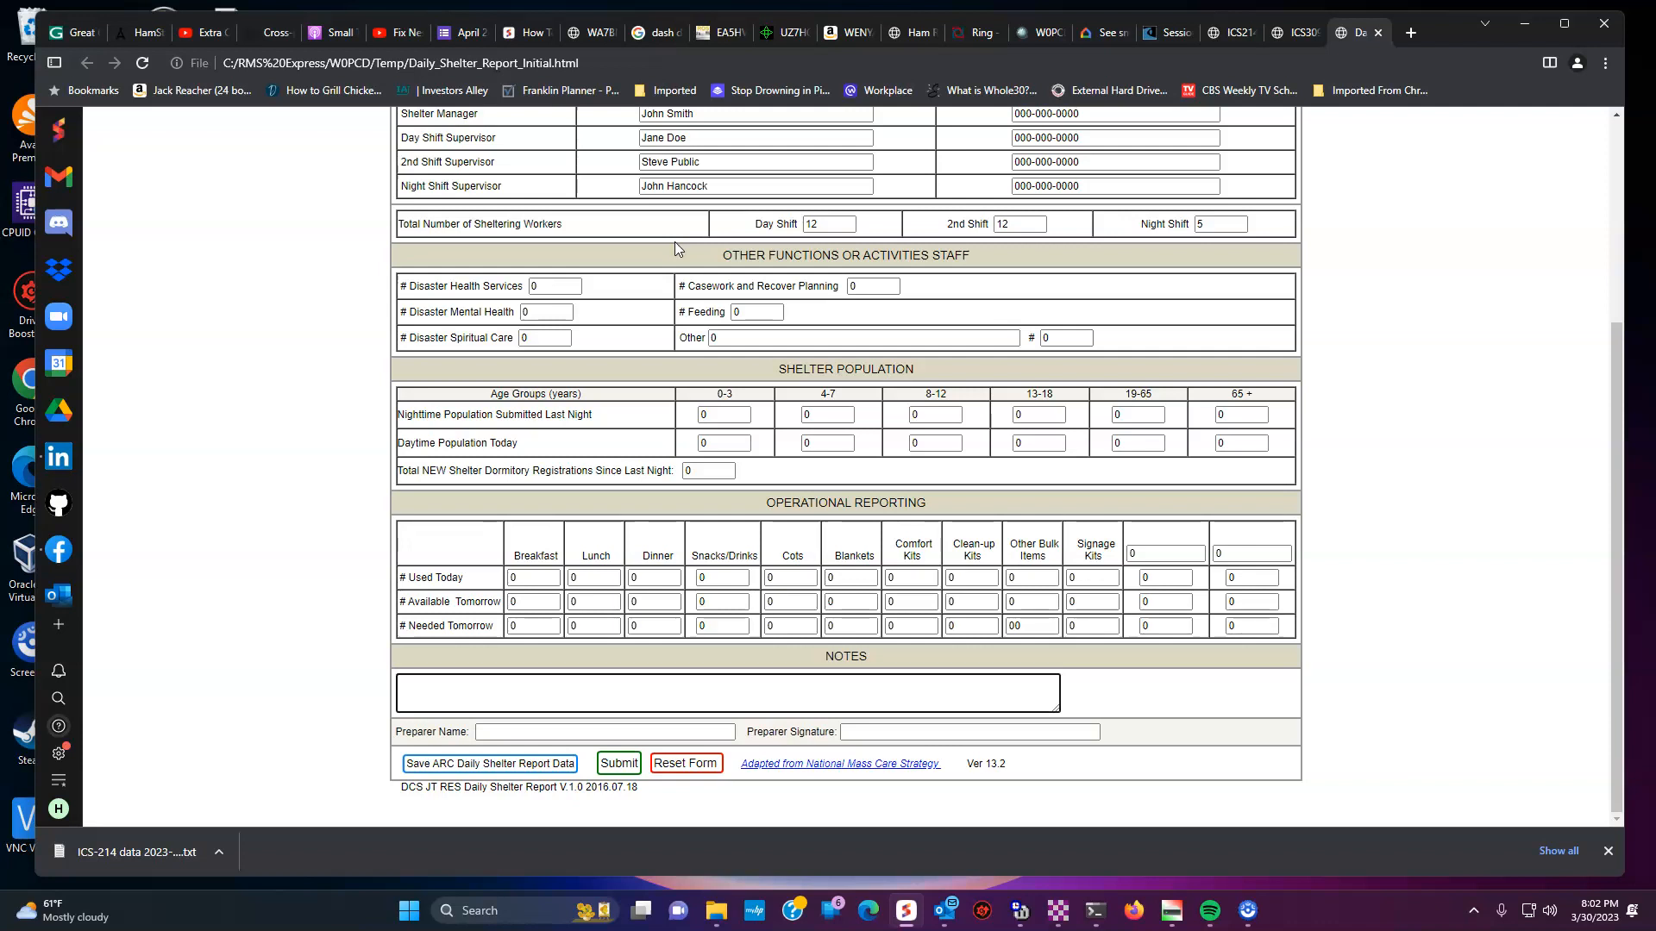
pyautogui.write('\t0\tNothing exciting happened here today.')
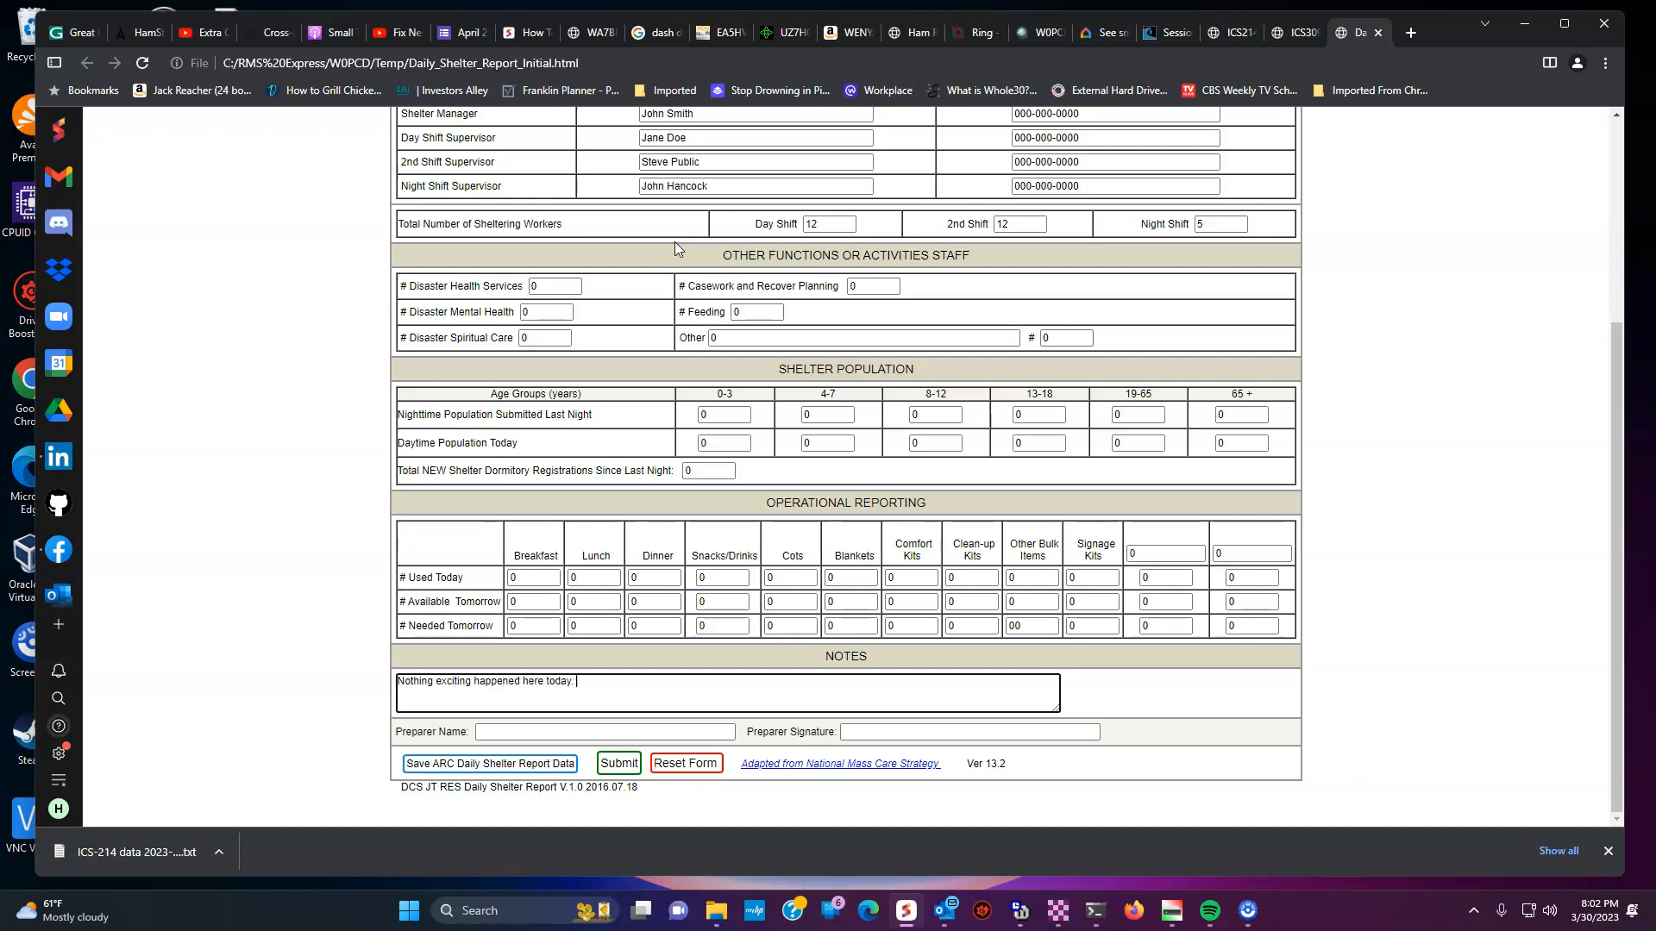
# - Fill in the Preparer Name and Signature fields with the preparer's name
pyautogui.press('Tab')
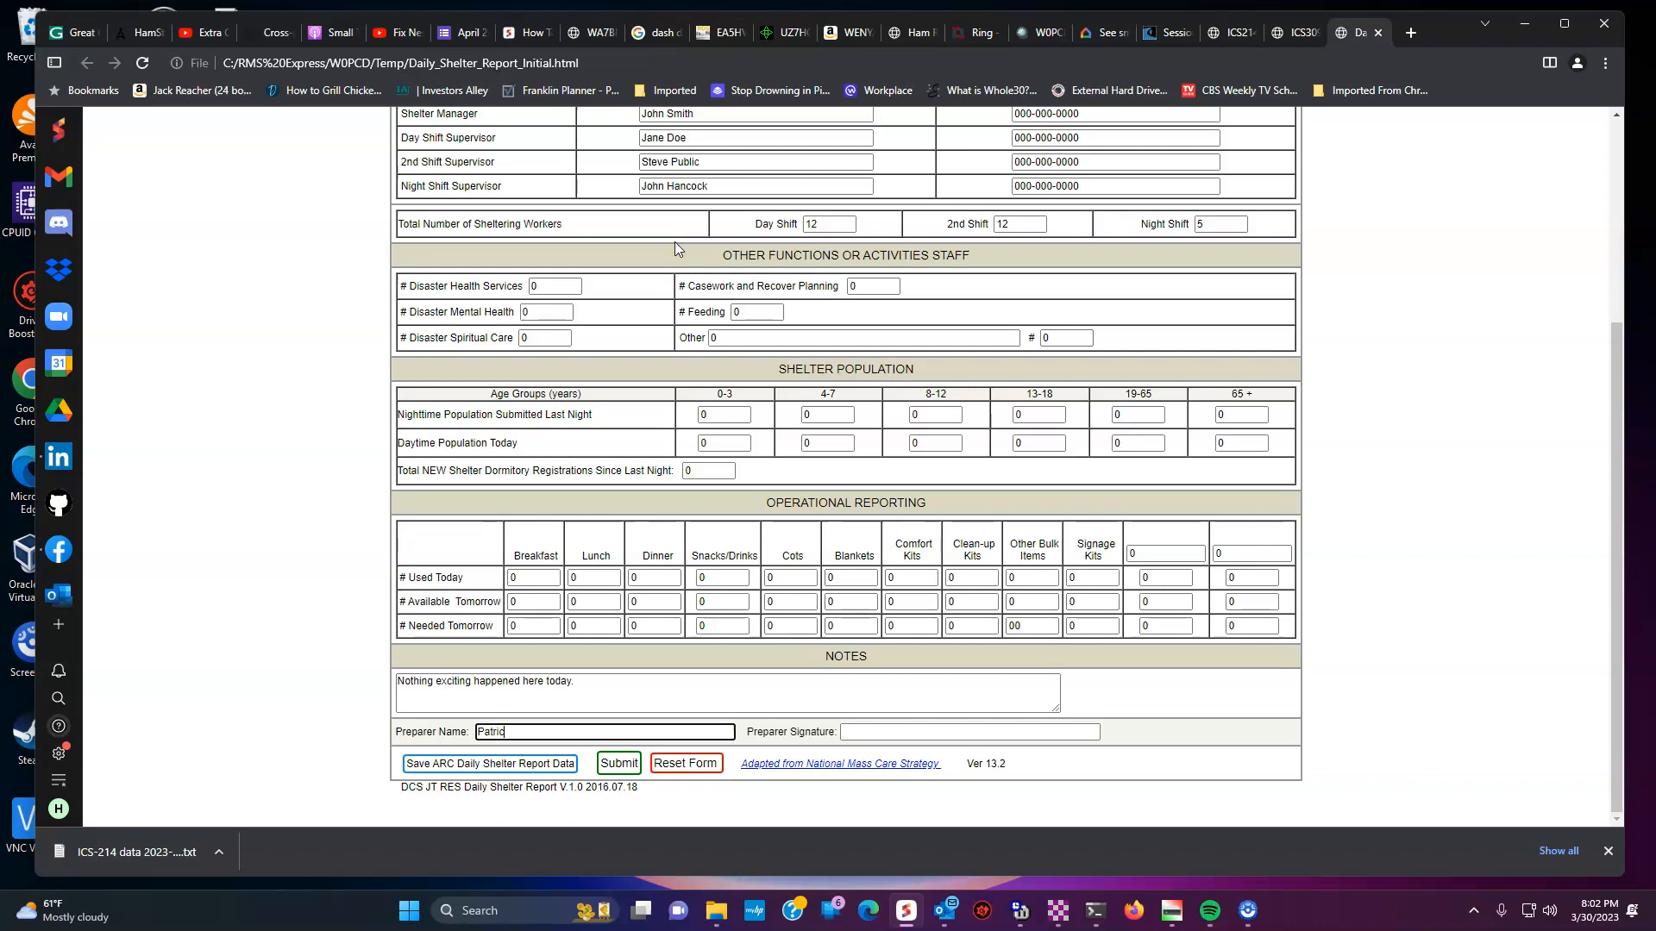
pyautogui.press('Tab')
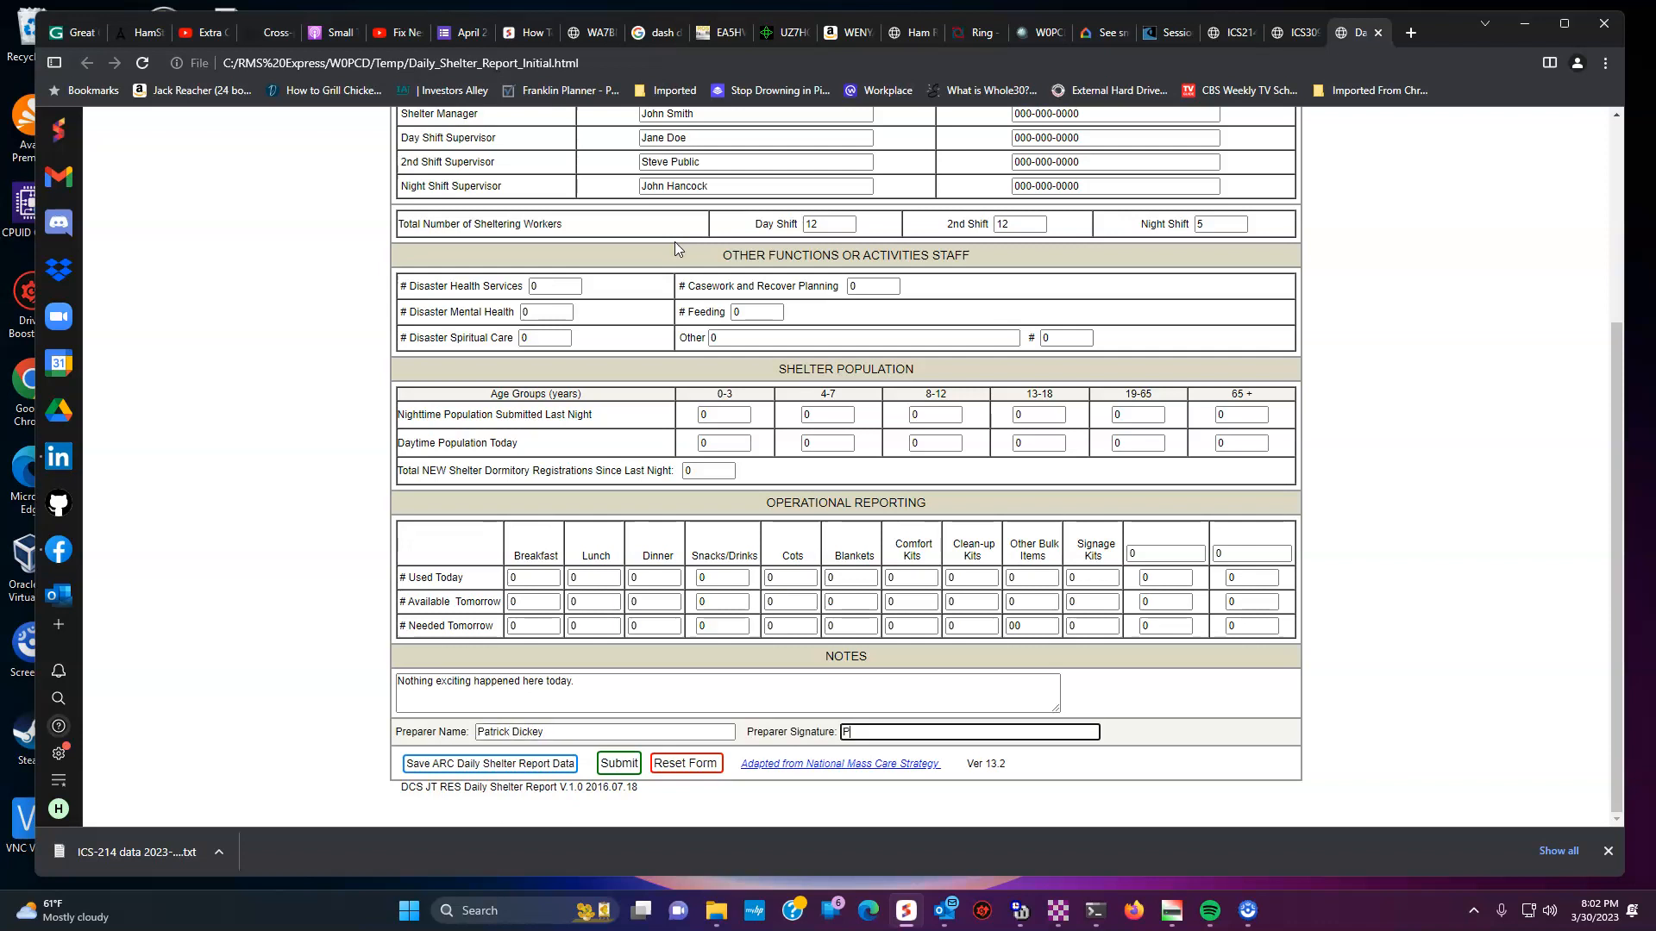
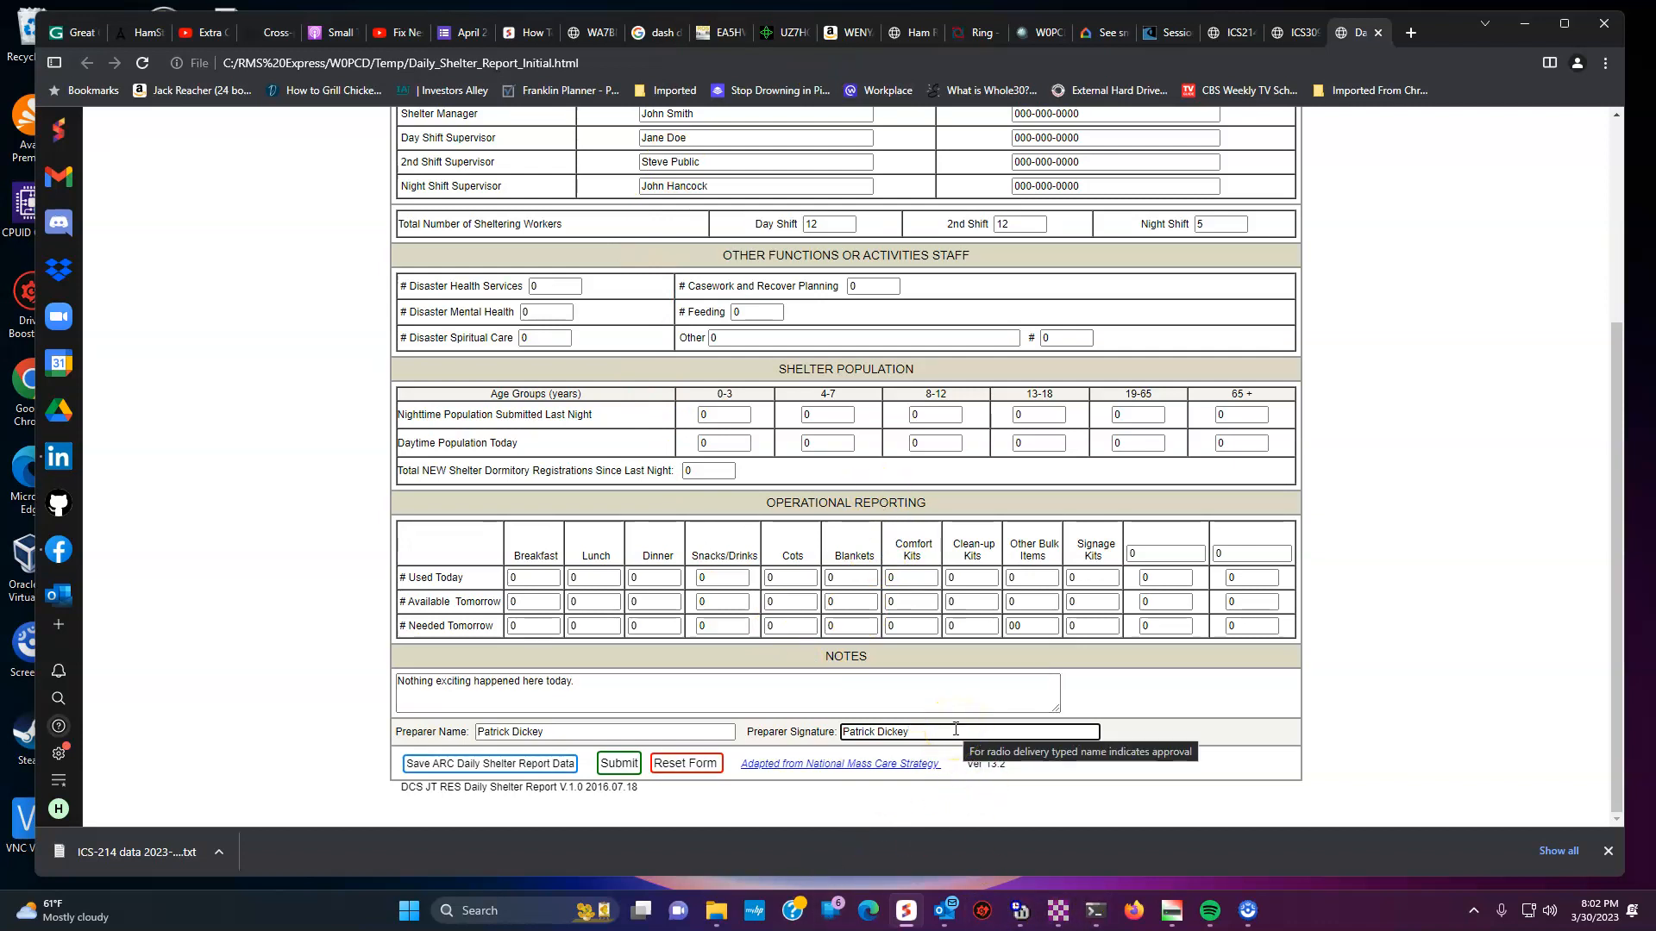
# - Save the Daily Shelter Report data under its suggested file name
pyautogui.click(673, 850)
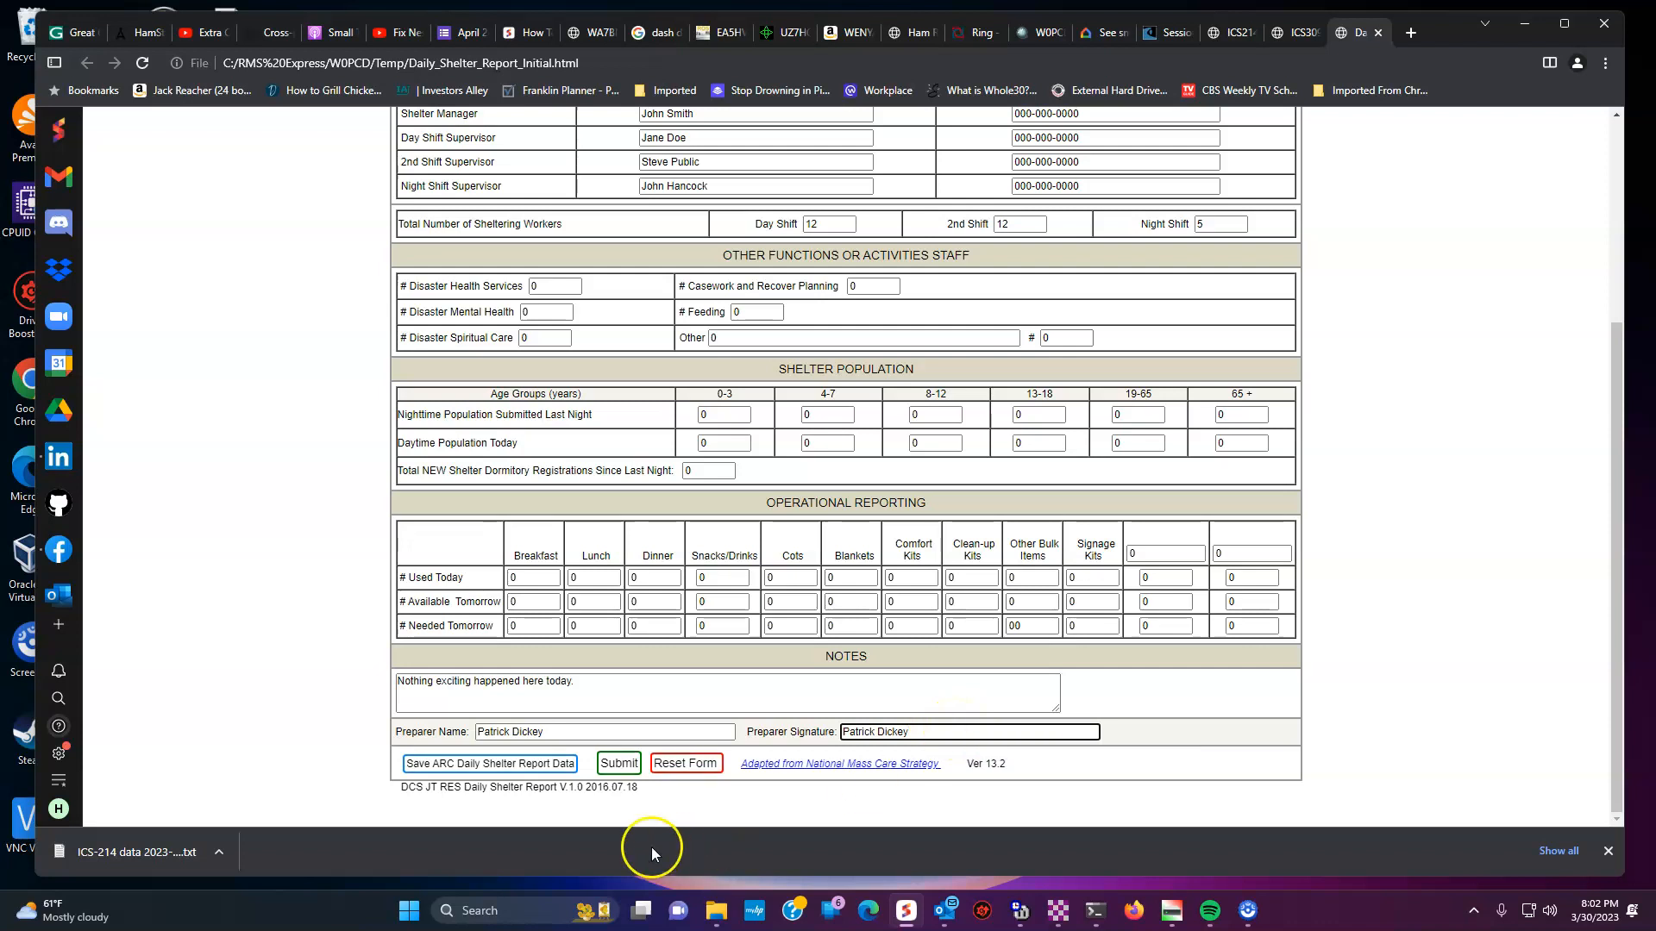
pyautogui.click(500, 768)
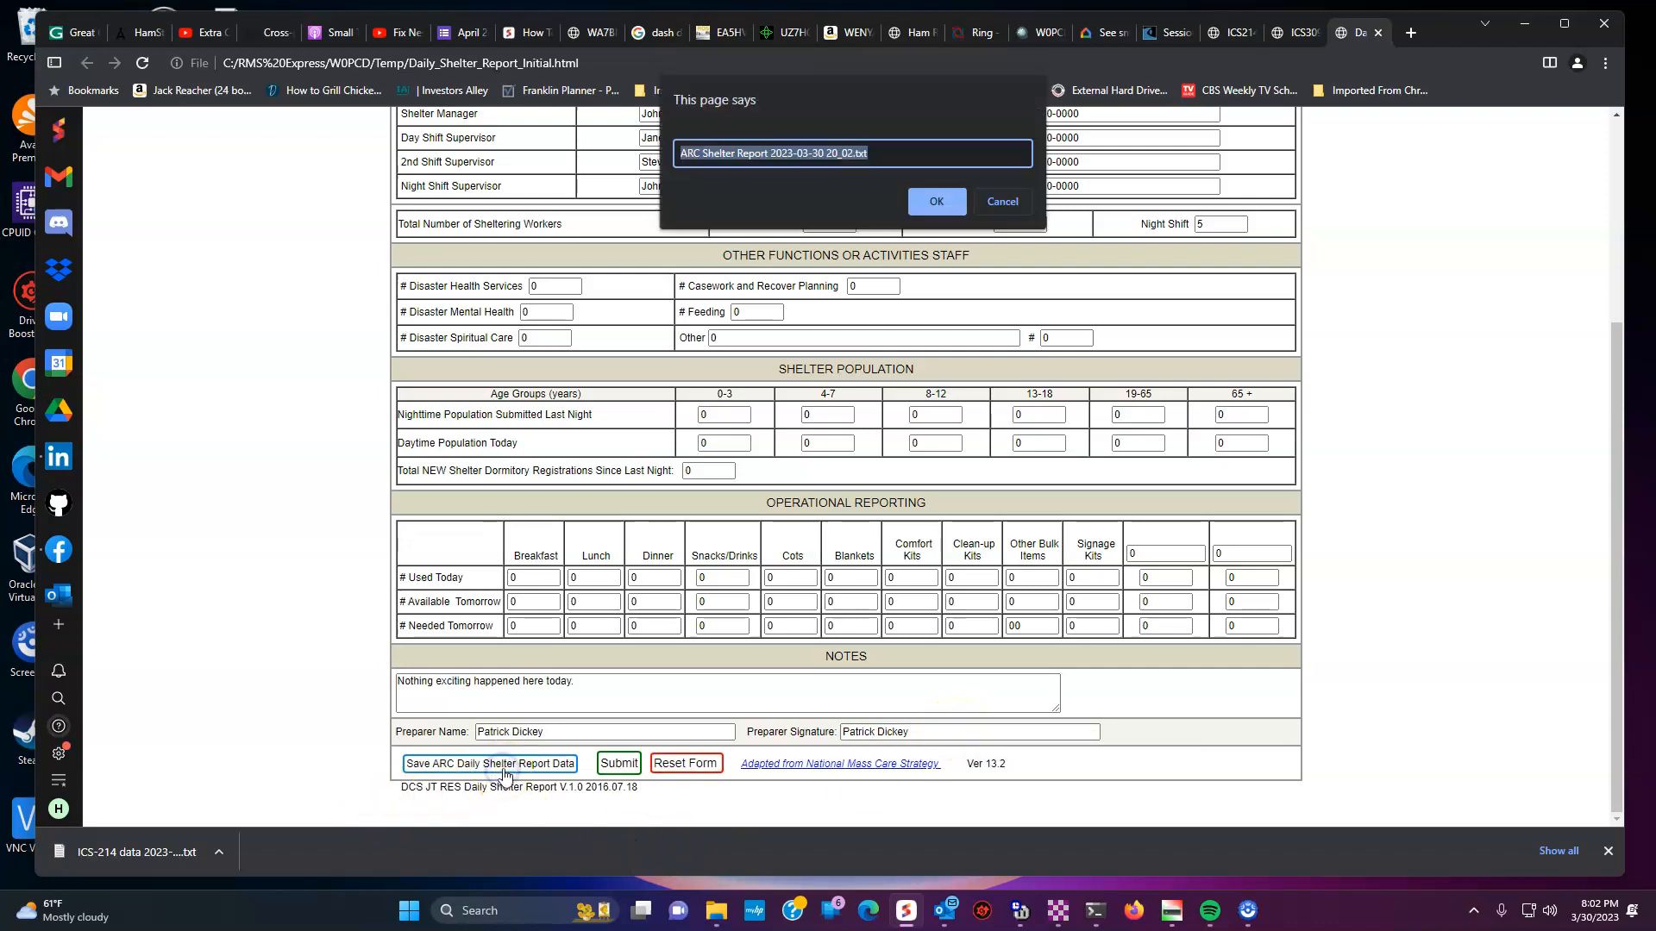
pyautogui.click(929, 204)
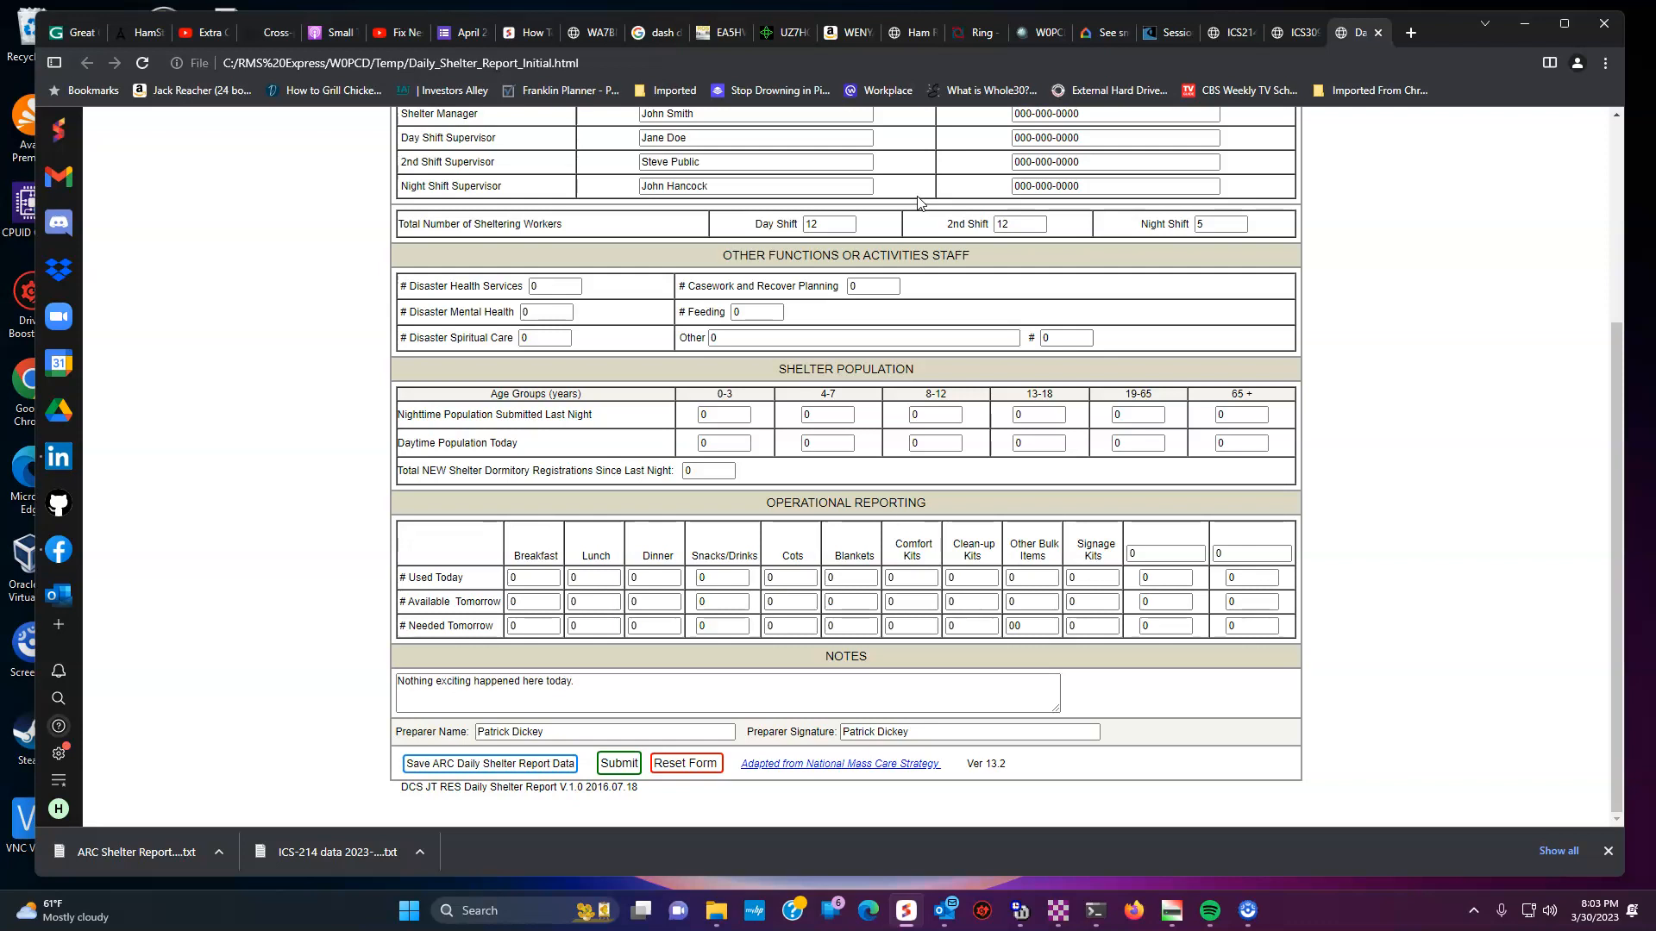
pyautogui.click(1293, 32)
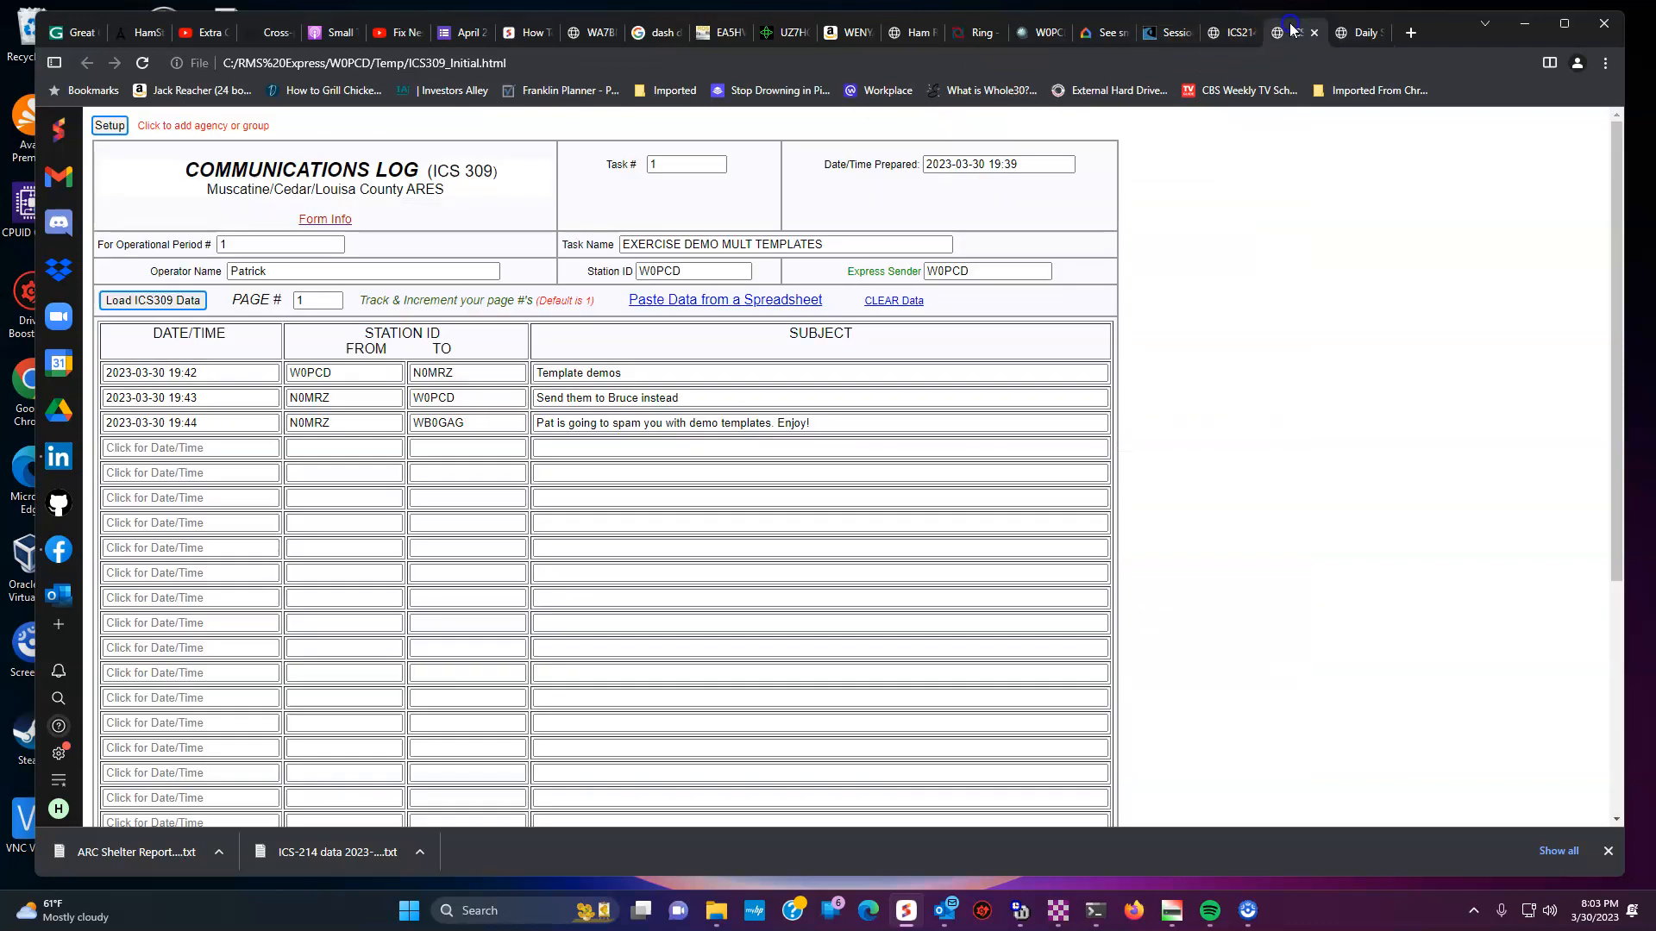
pyautogui.scroll(-5, 914, 318)
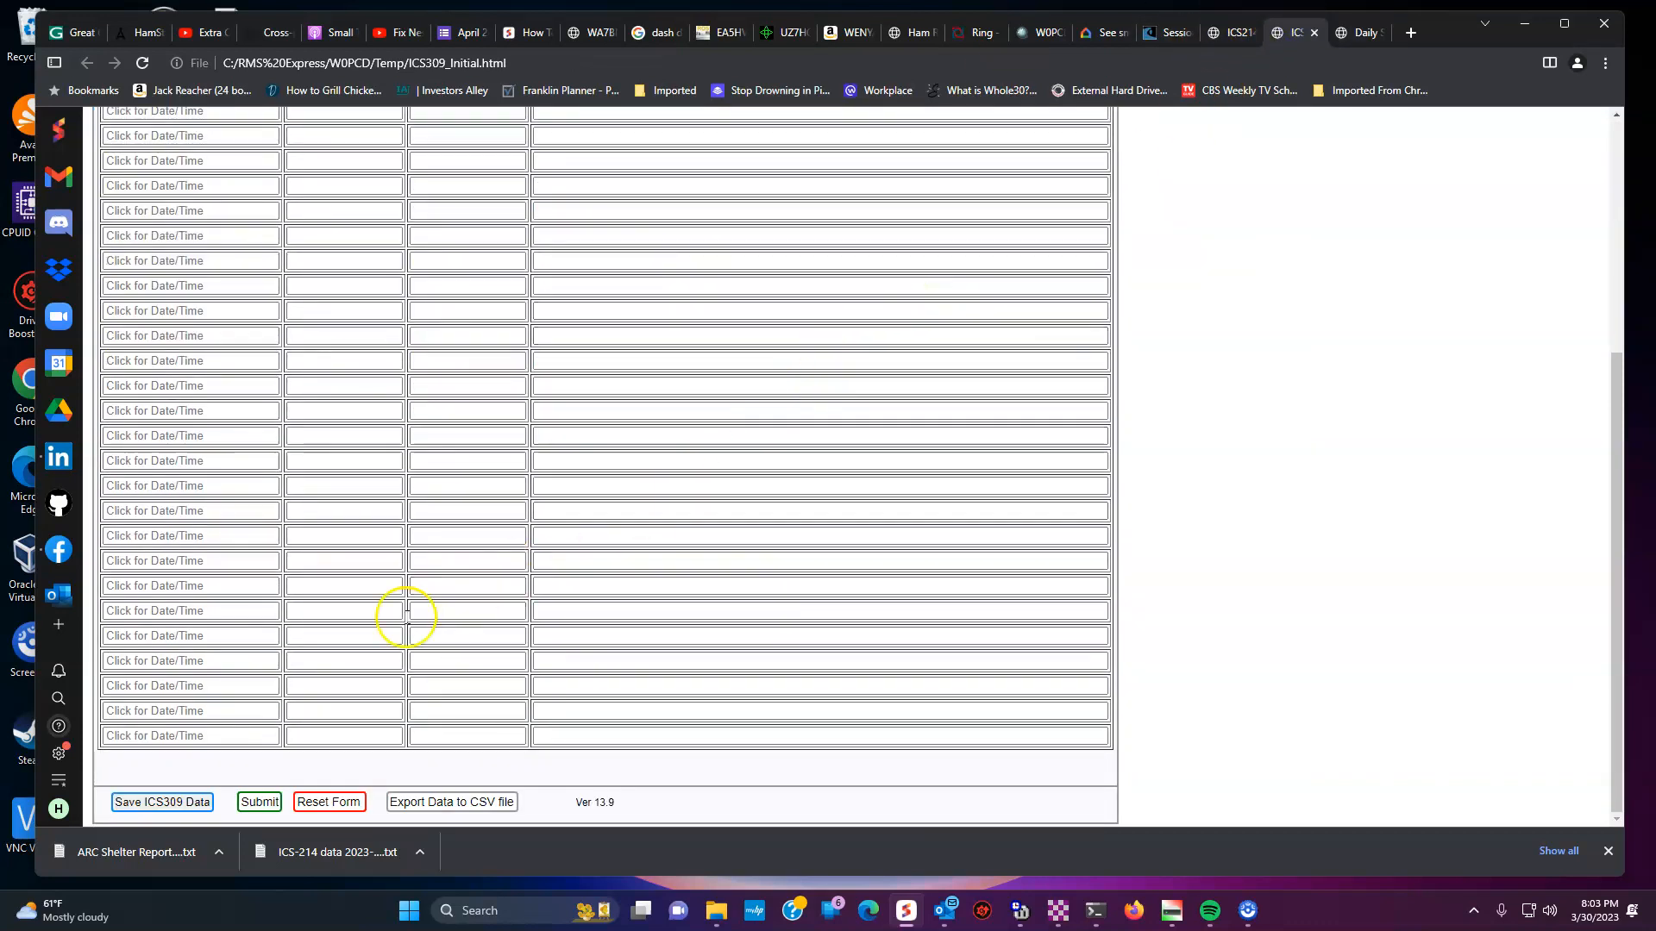
pyautogui.click(180, 802)
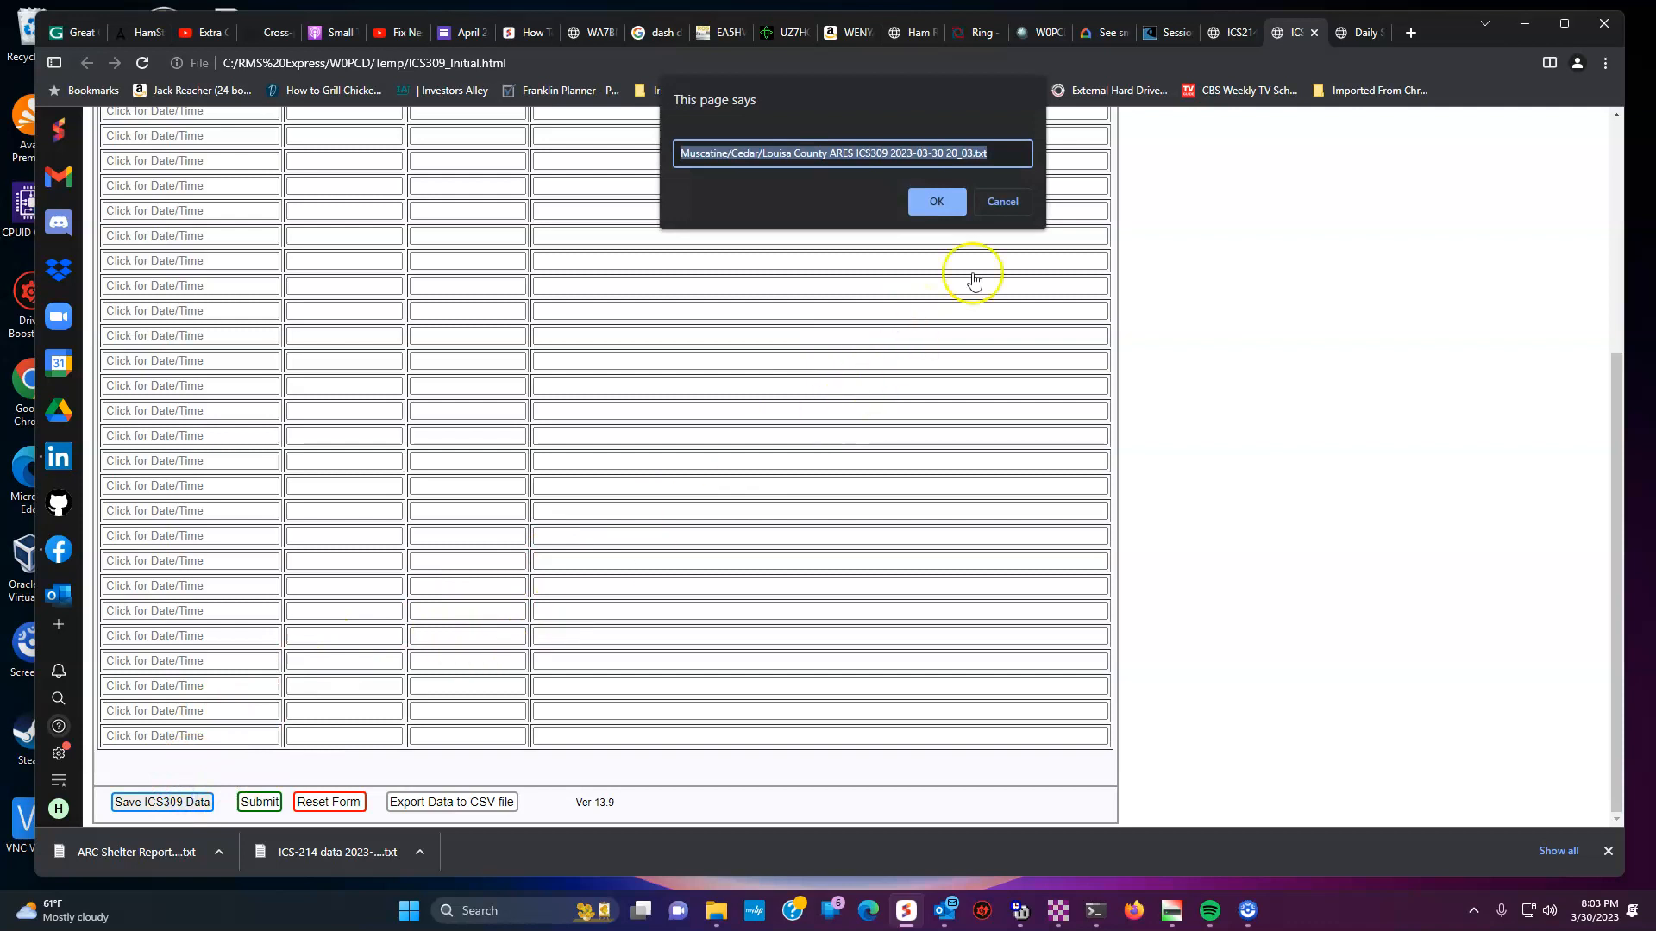
pyautogui.click(926, 188)
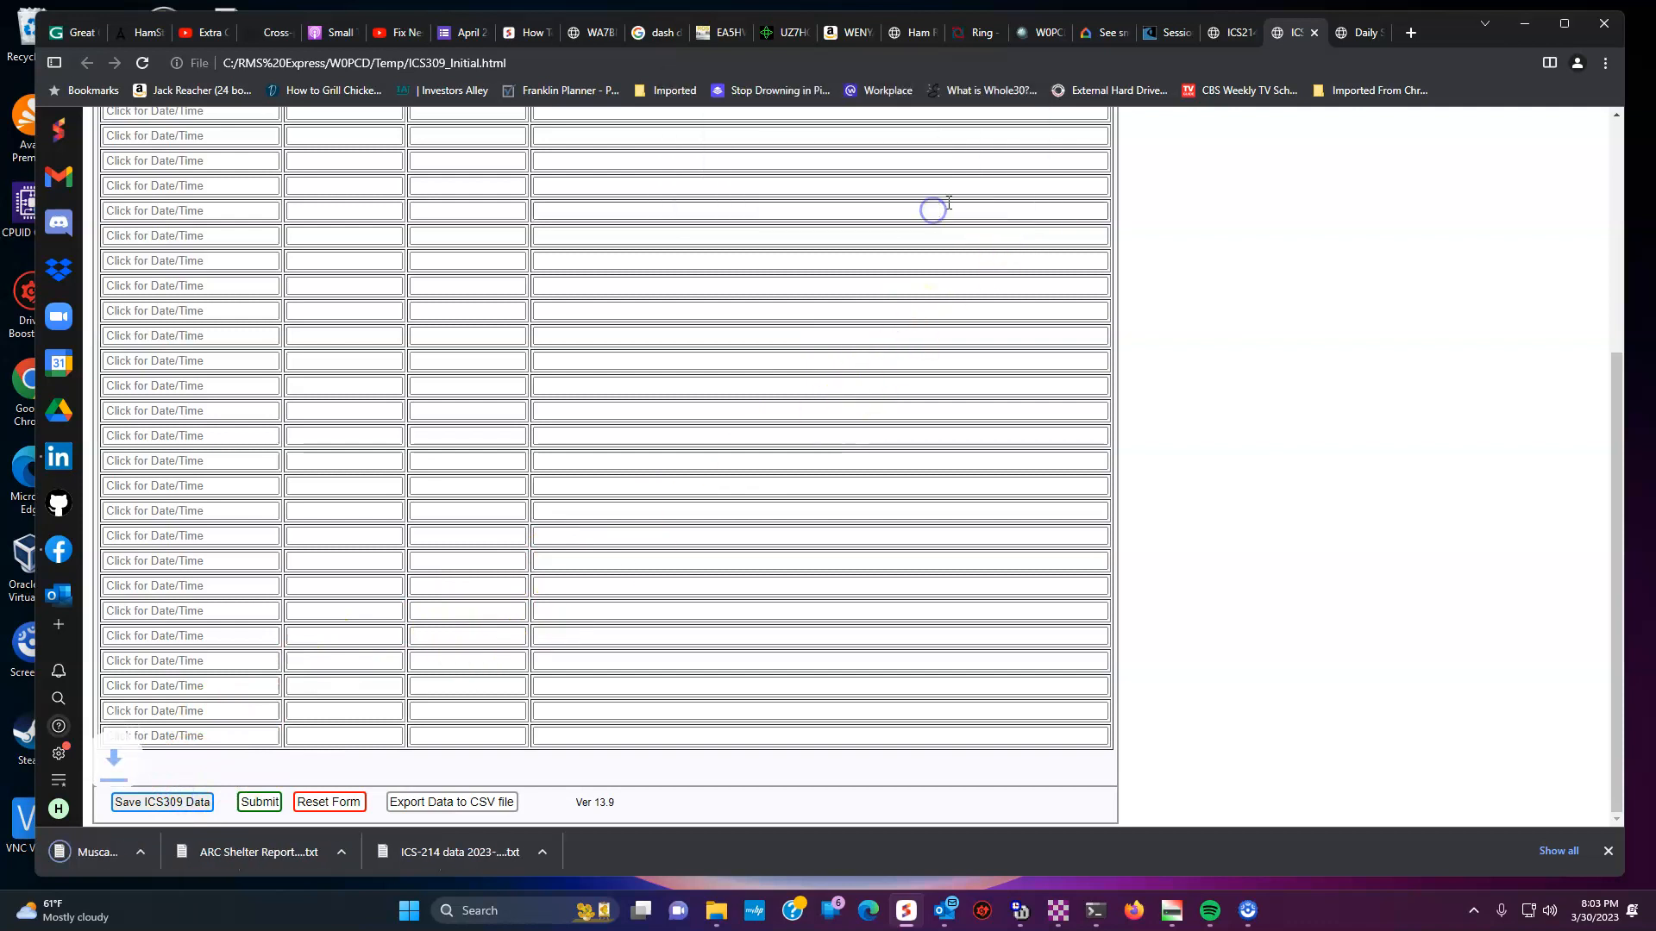
pyautogui.click(1225, 35)
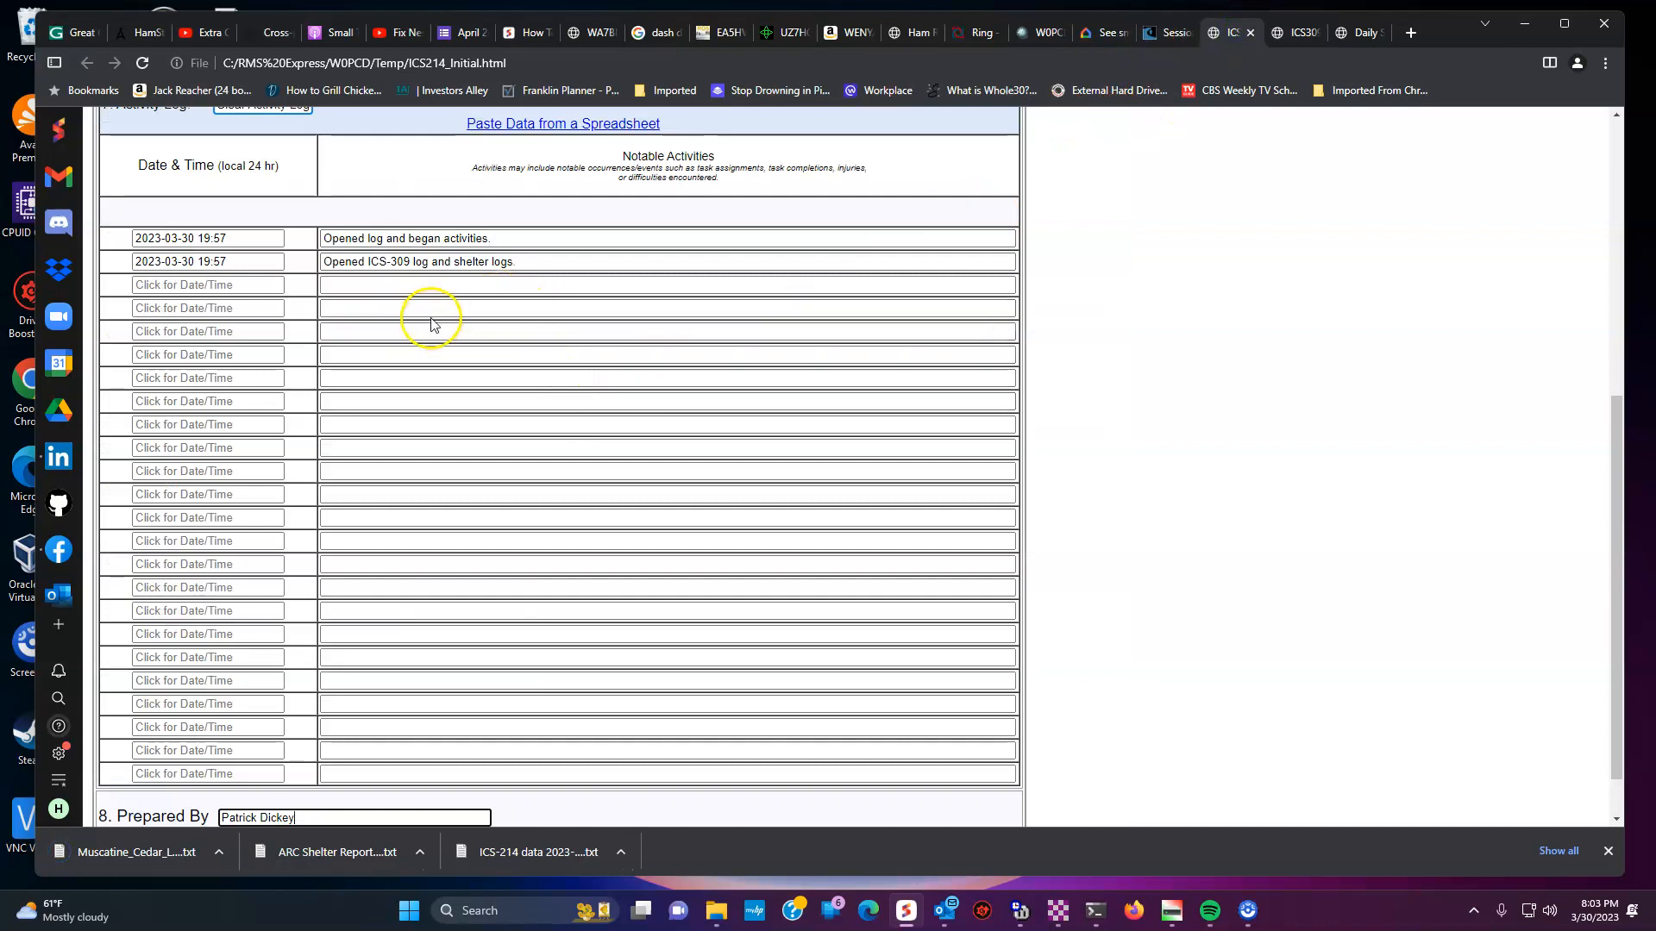
pyautogui.click(435, 286)
pyautogui.click(229, 284)
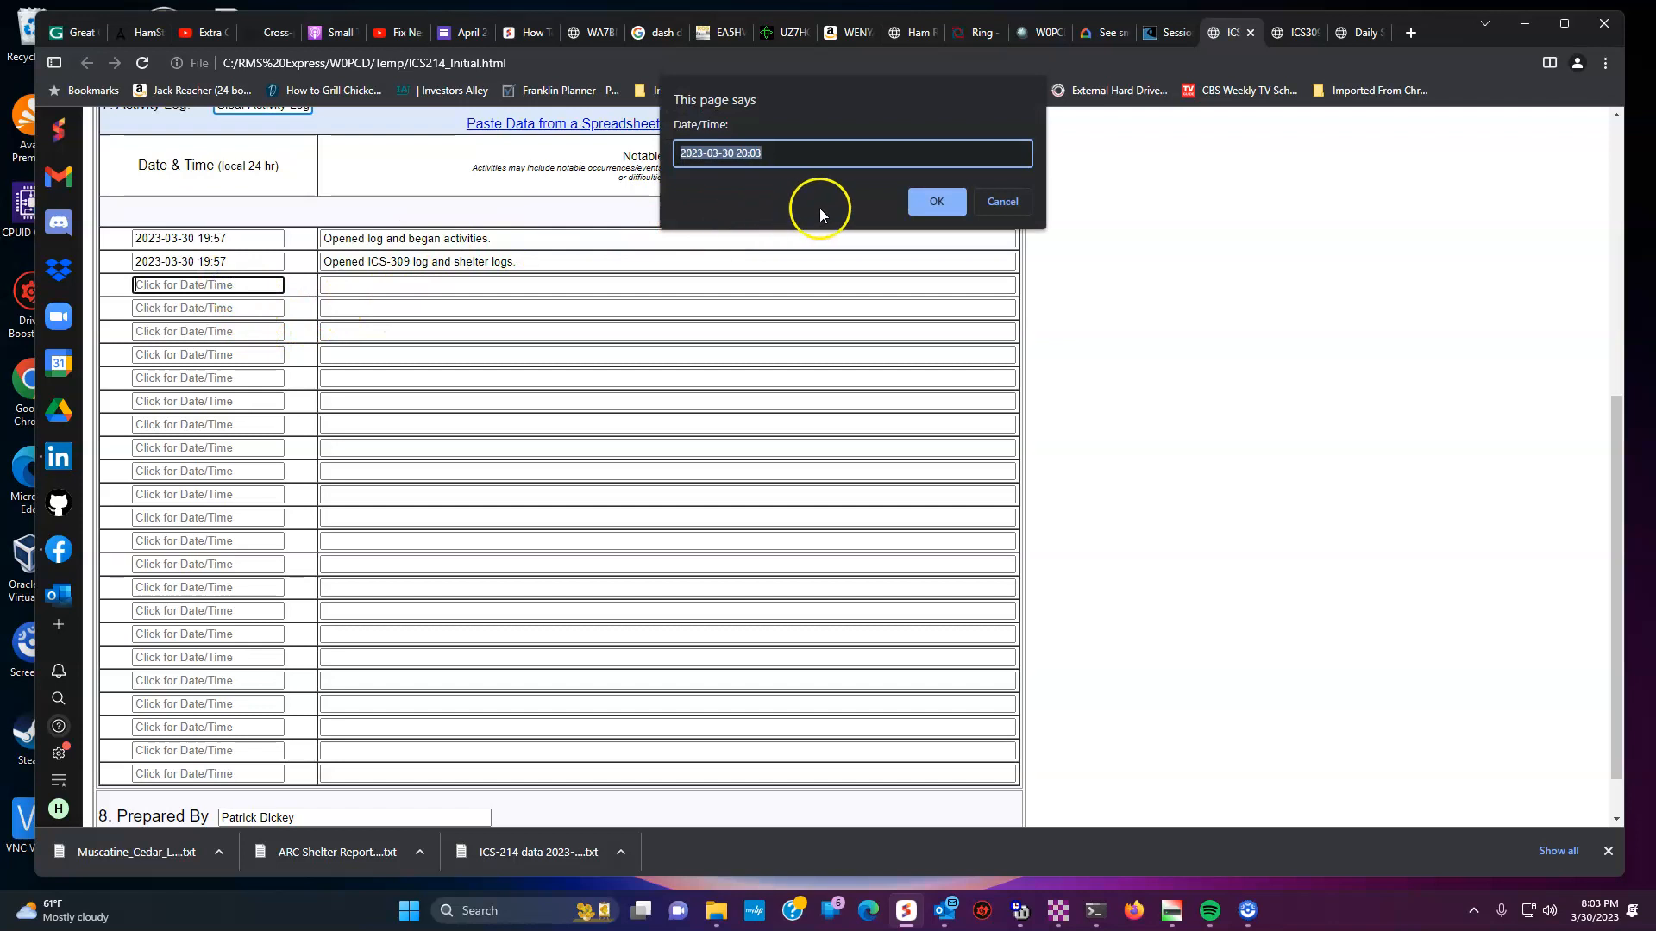
pyautogui.click(929, 200)
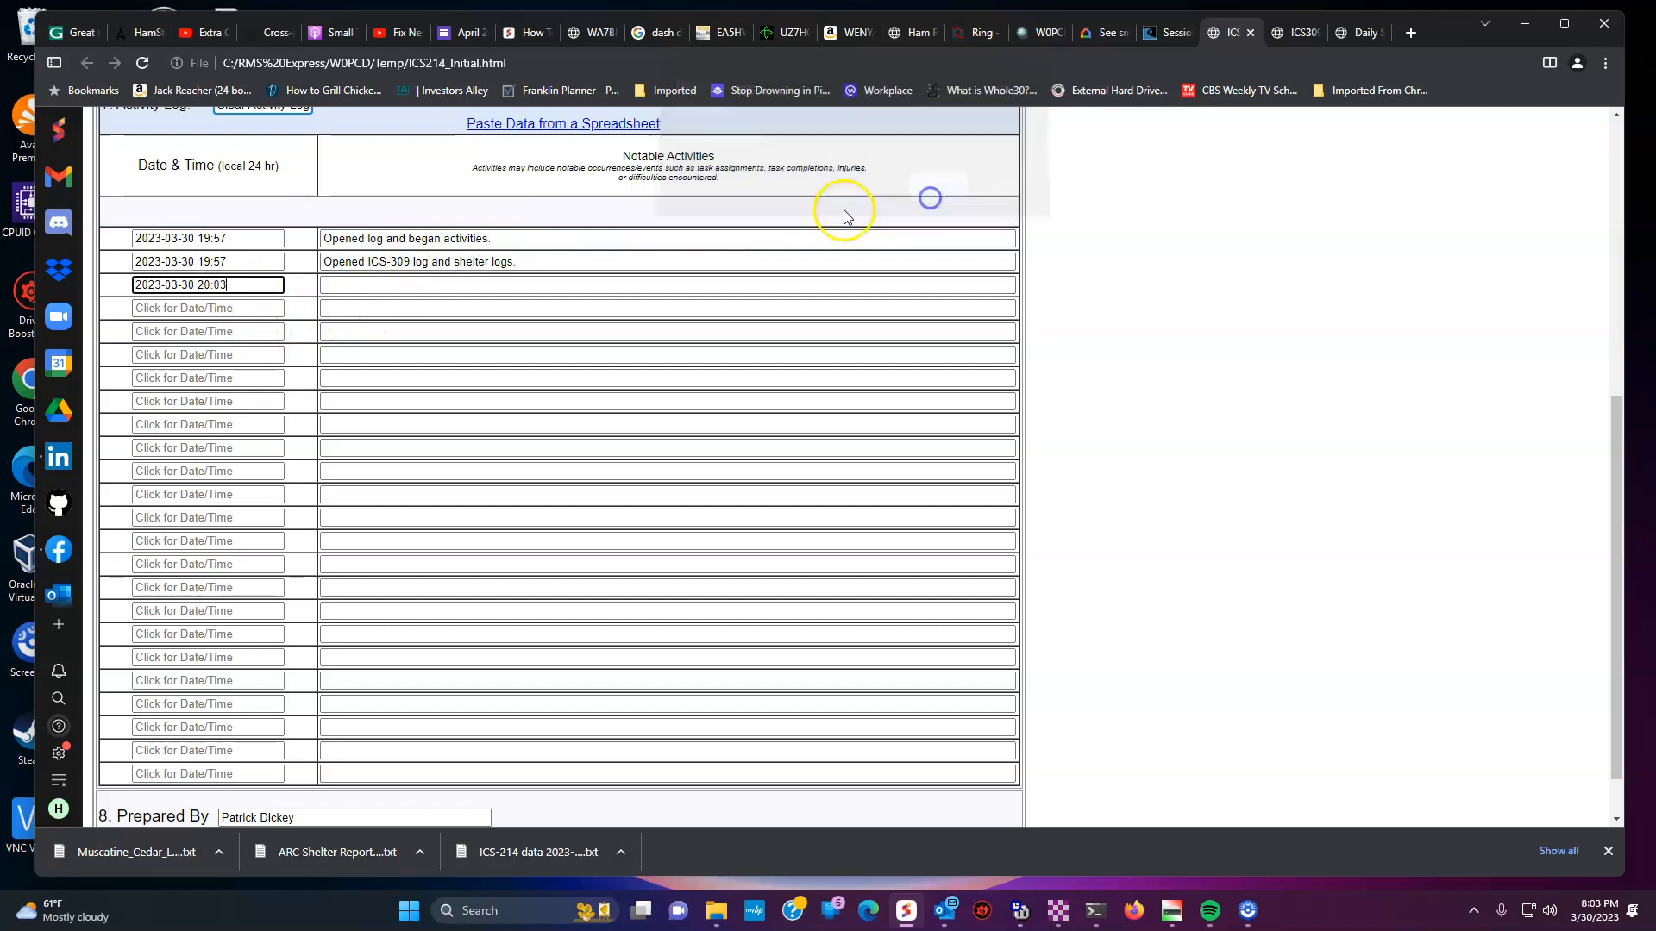
pyautogui.click(491, 287)
pyautogui.write('Generated ')
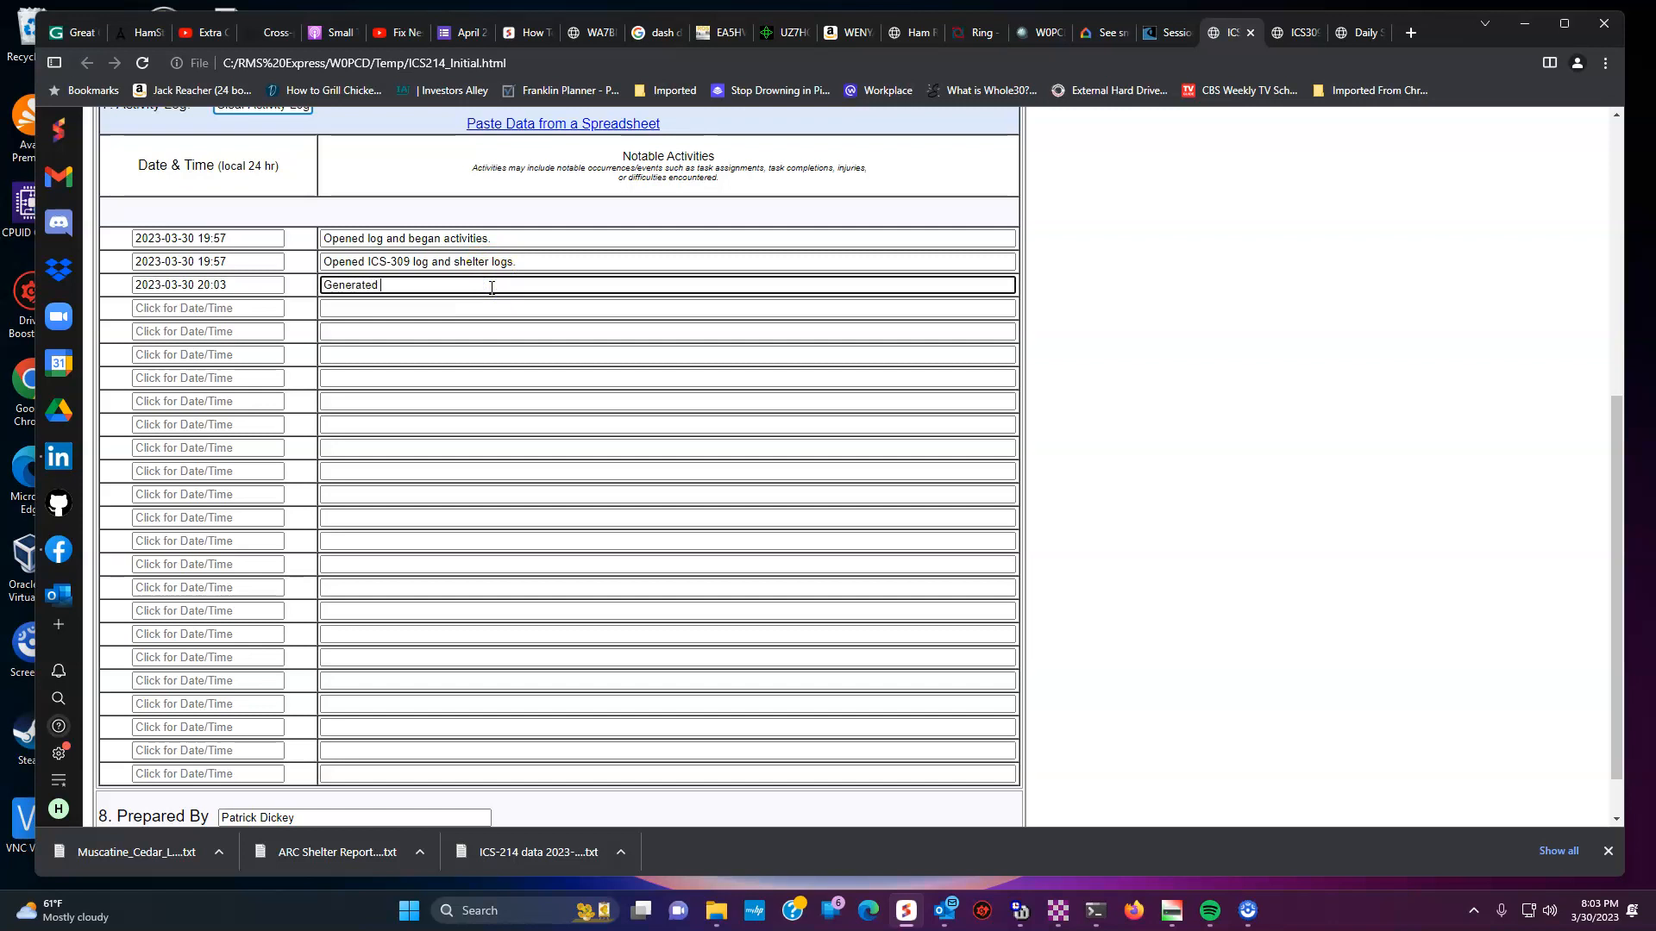
pyautogui.write('ARC Daily Shelter Report')
pyautogui.press('Tab')
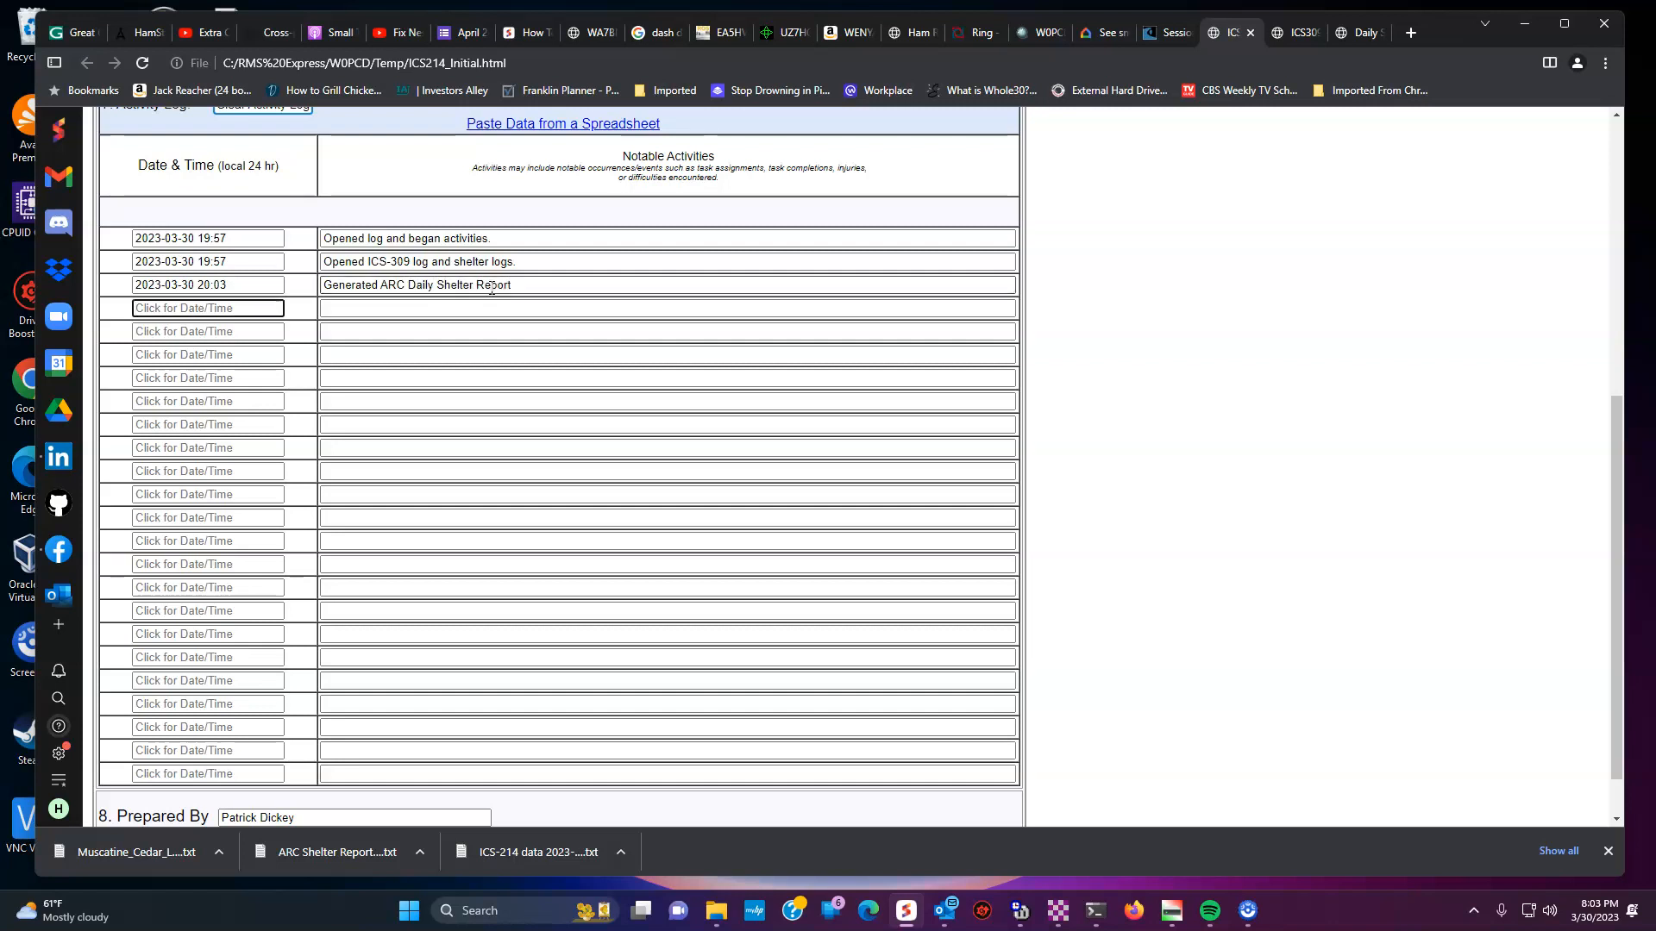
# - Add a 20:04 entry noting duties were handed over to the relieving operator
pyautogui.click(231, 310)
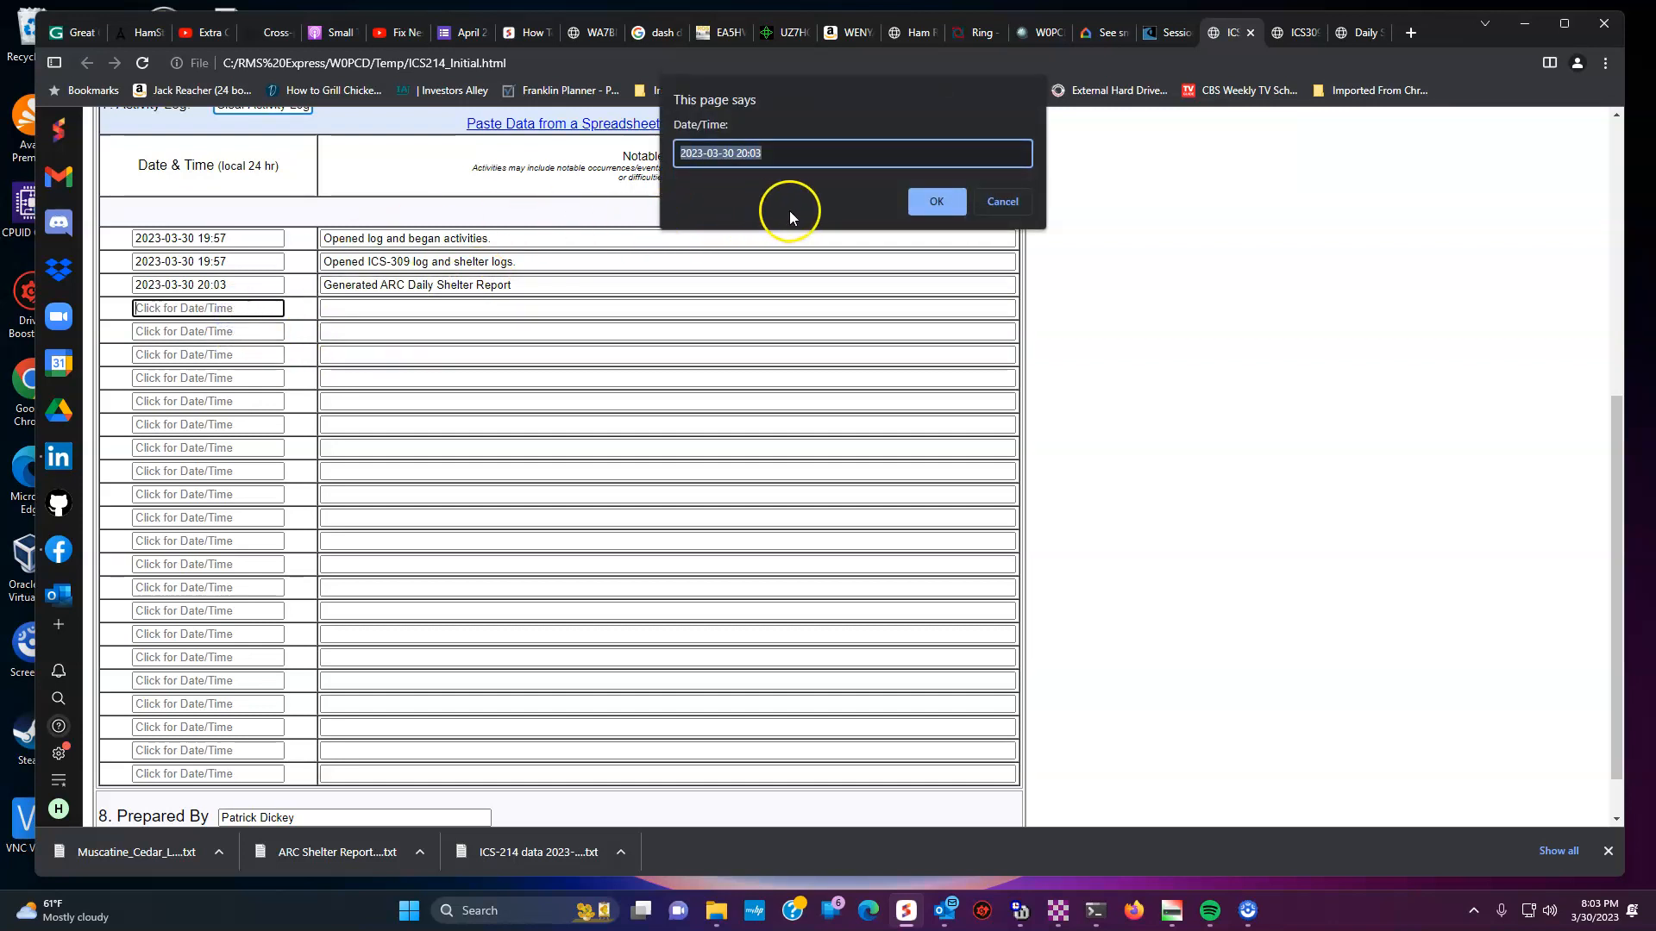
pyautogui.click(800, 153)
pyautogui.press('BackSpace')
pyautogui.write('4')
pyautogui.click(922, 198)
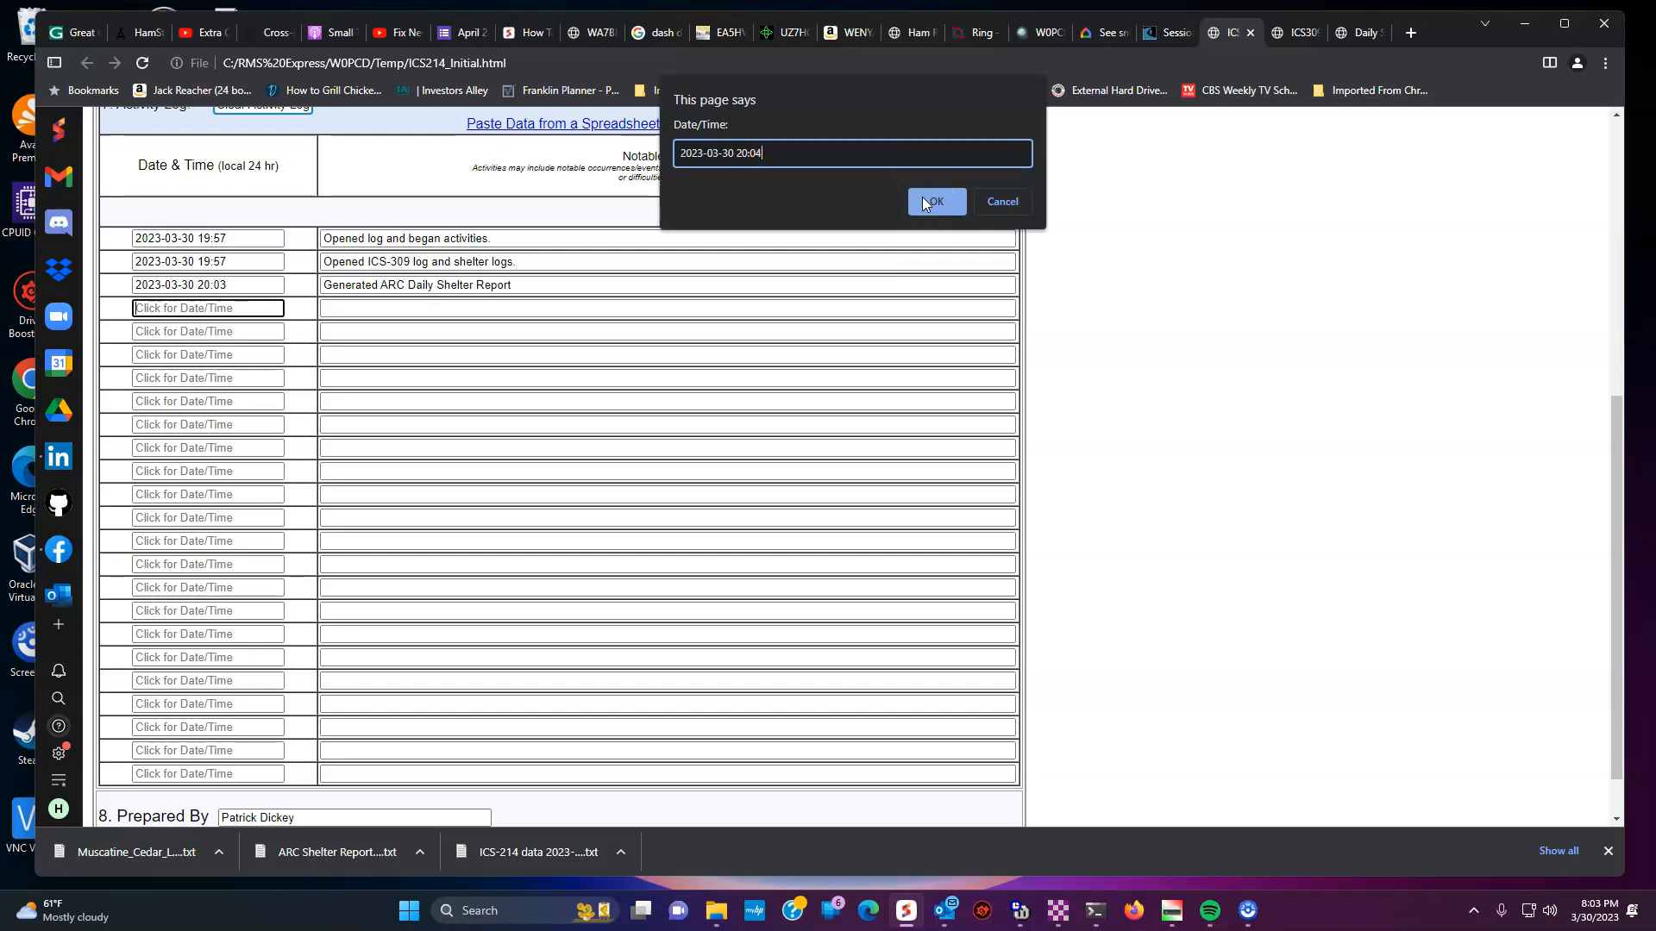
pyautogui.click(937, 202)
pyautogui.click(617, 313)
pyautogui.write('Handed over duties to')
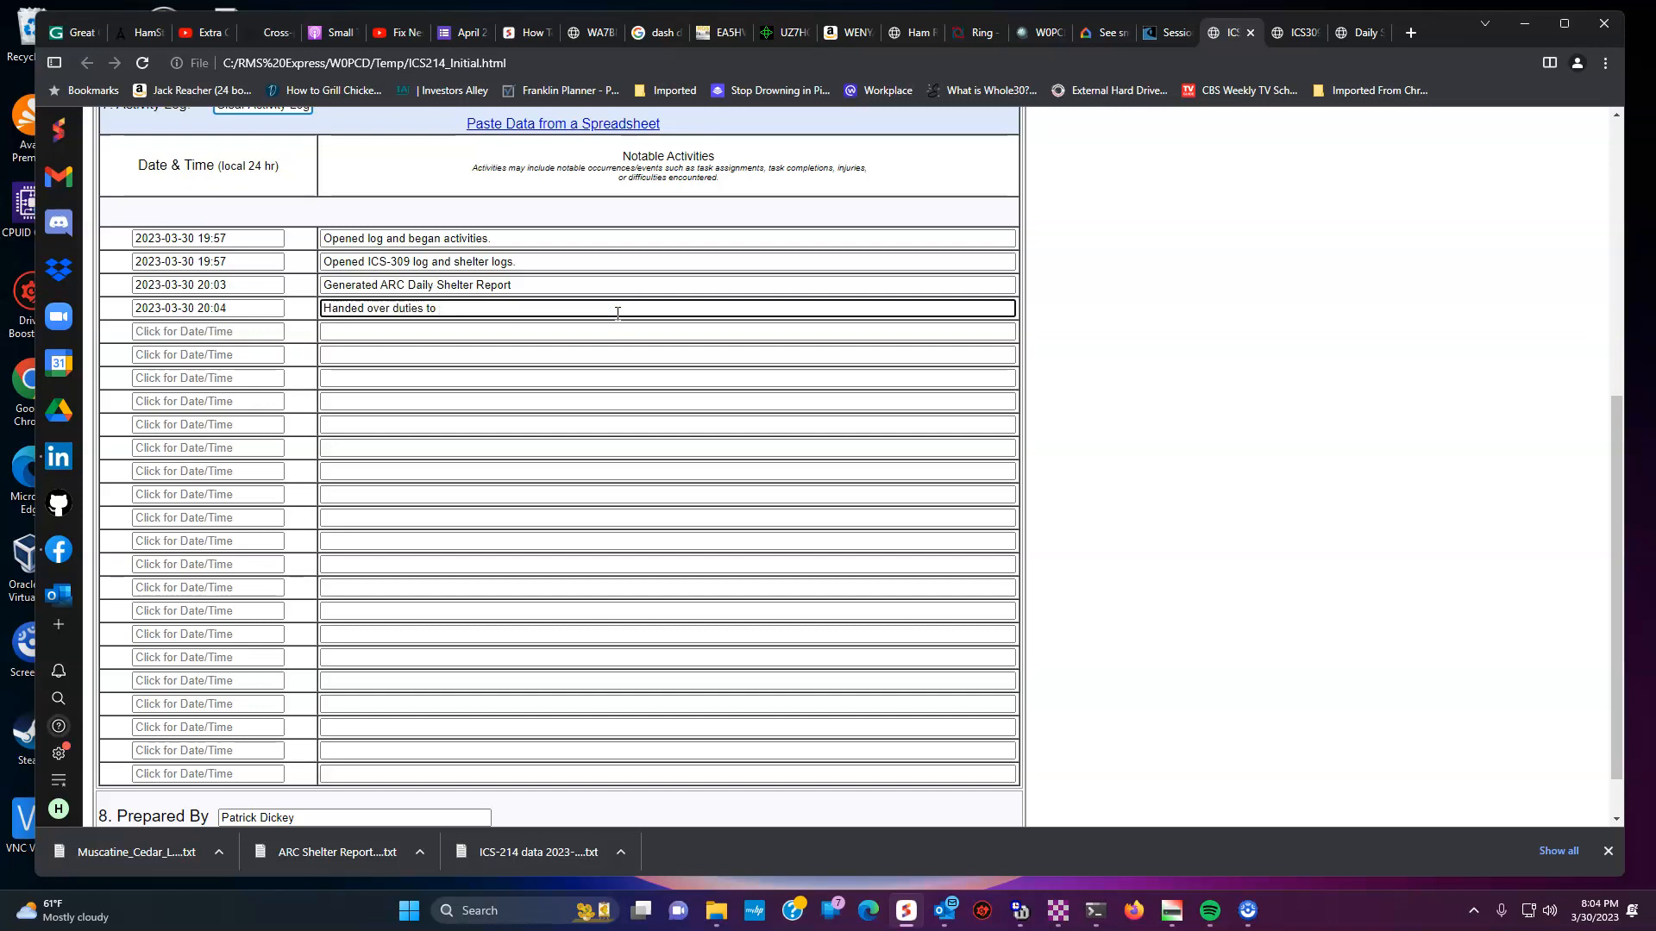
pyautogui.write(" sAB0SLX (whoever that really is he's")
pyautogui.press('BackSpace')
pyautogui.press('BackSpace')
pyautogui.write("they're famous now)")
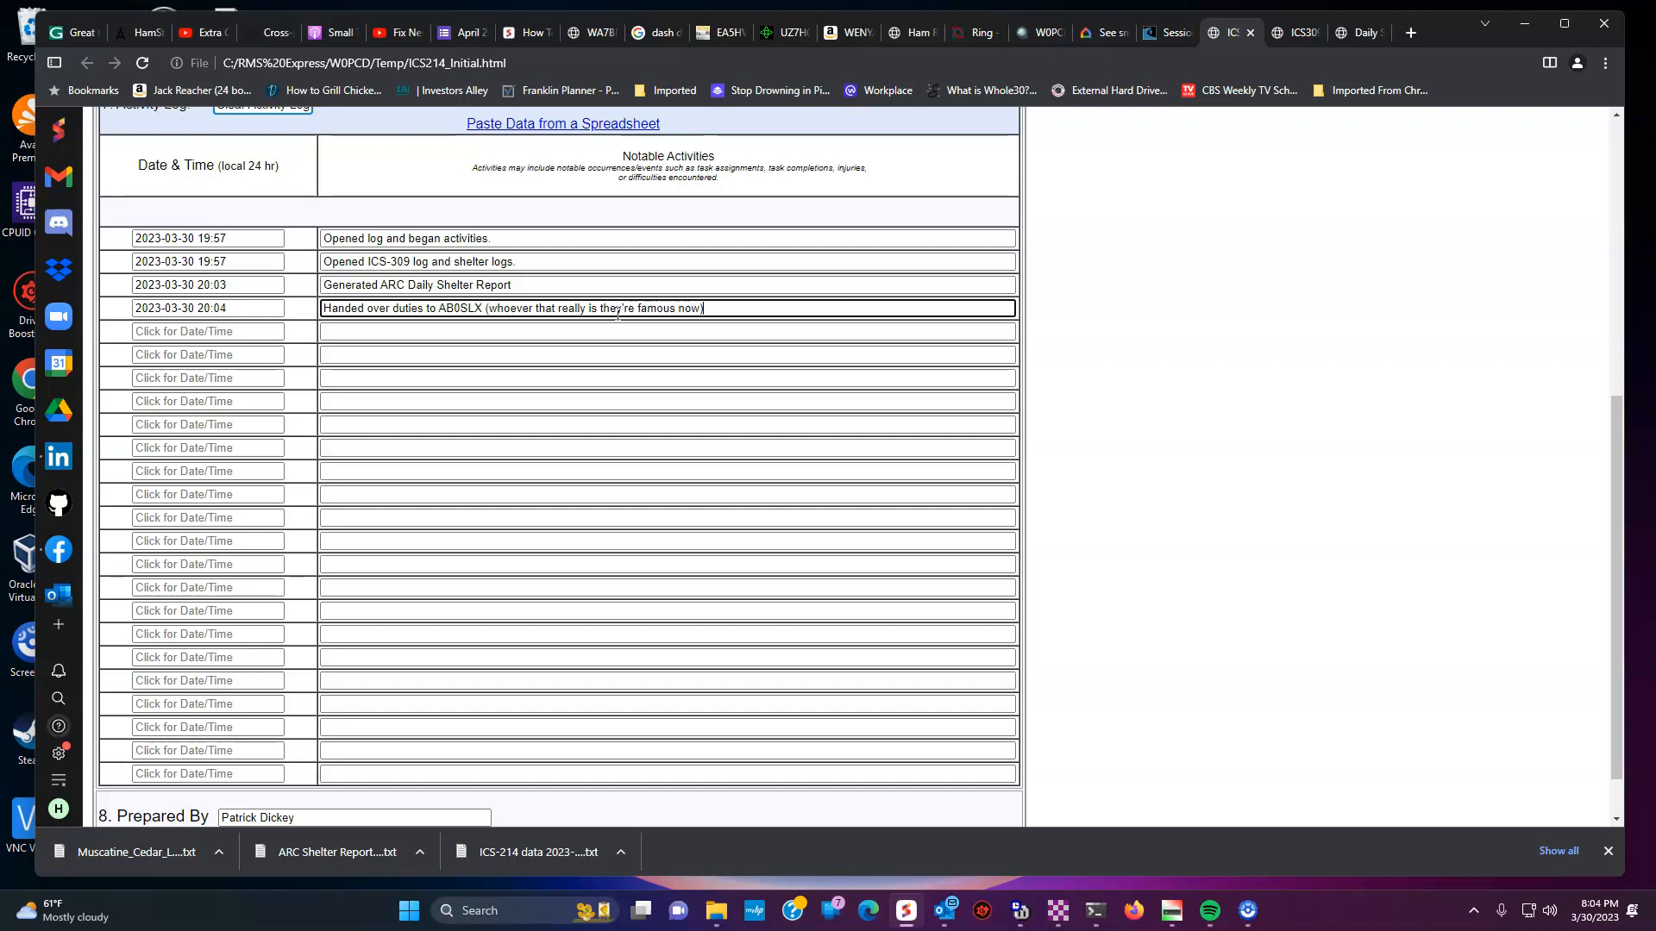
pyautogui.scroll(-1, 1207, 386)
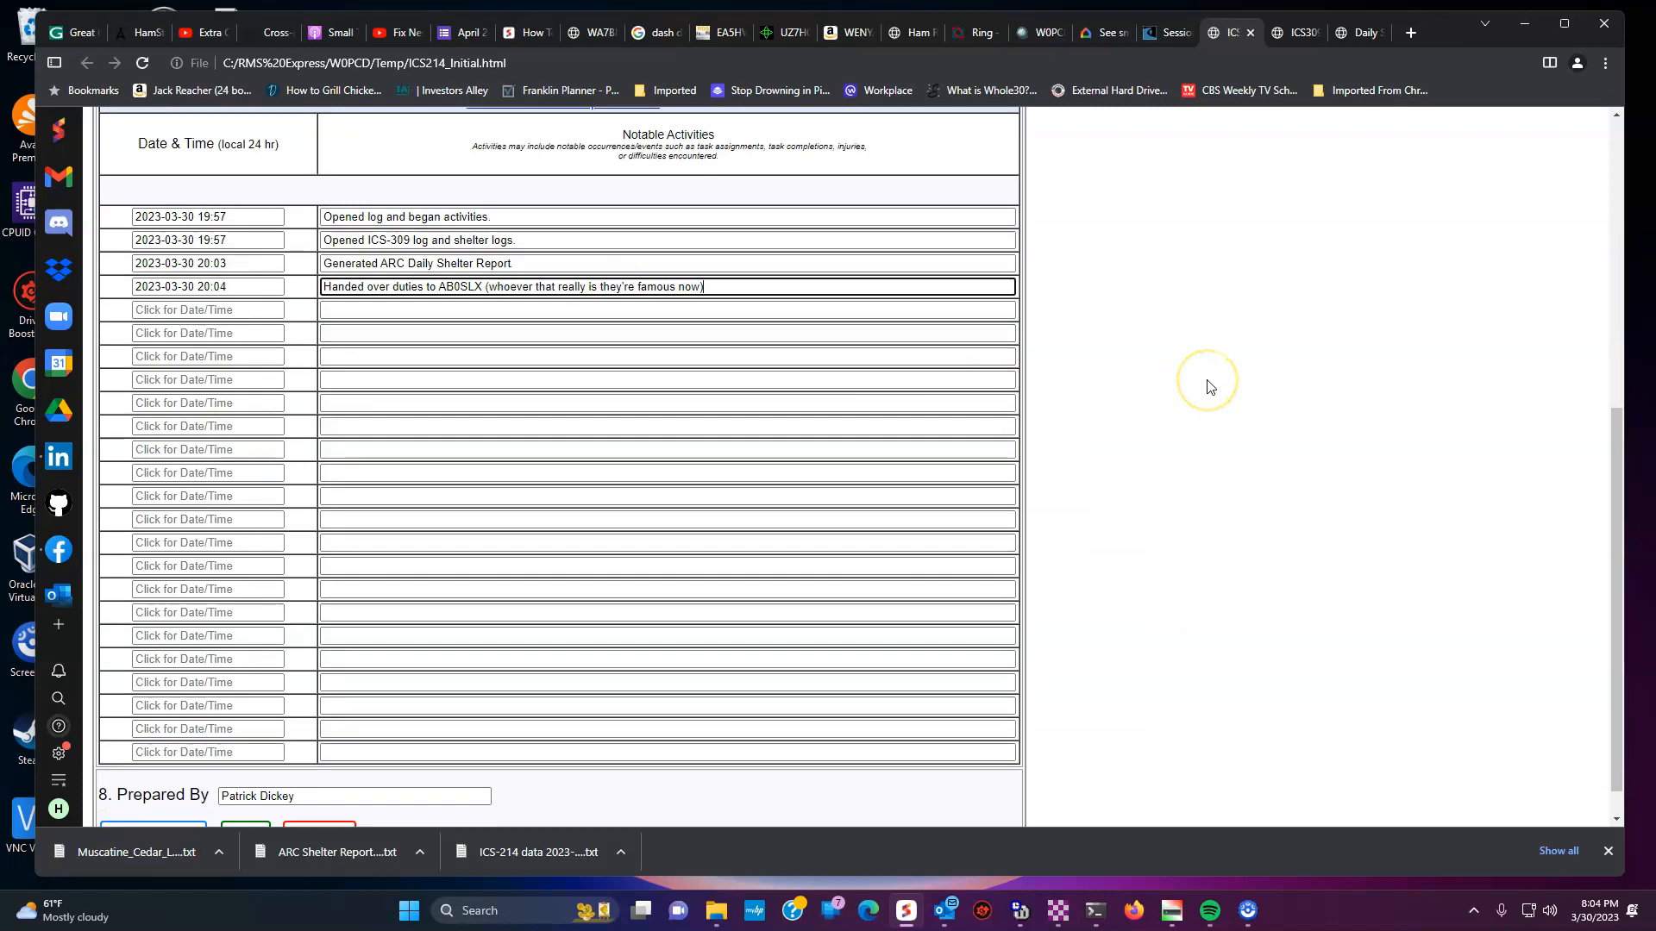
pyautogui.scroll(-1, 1207, 386)
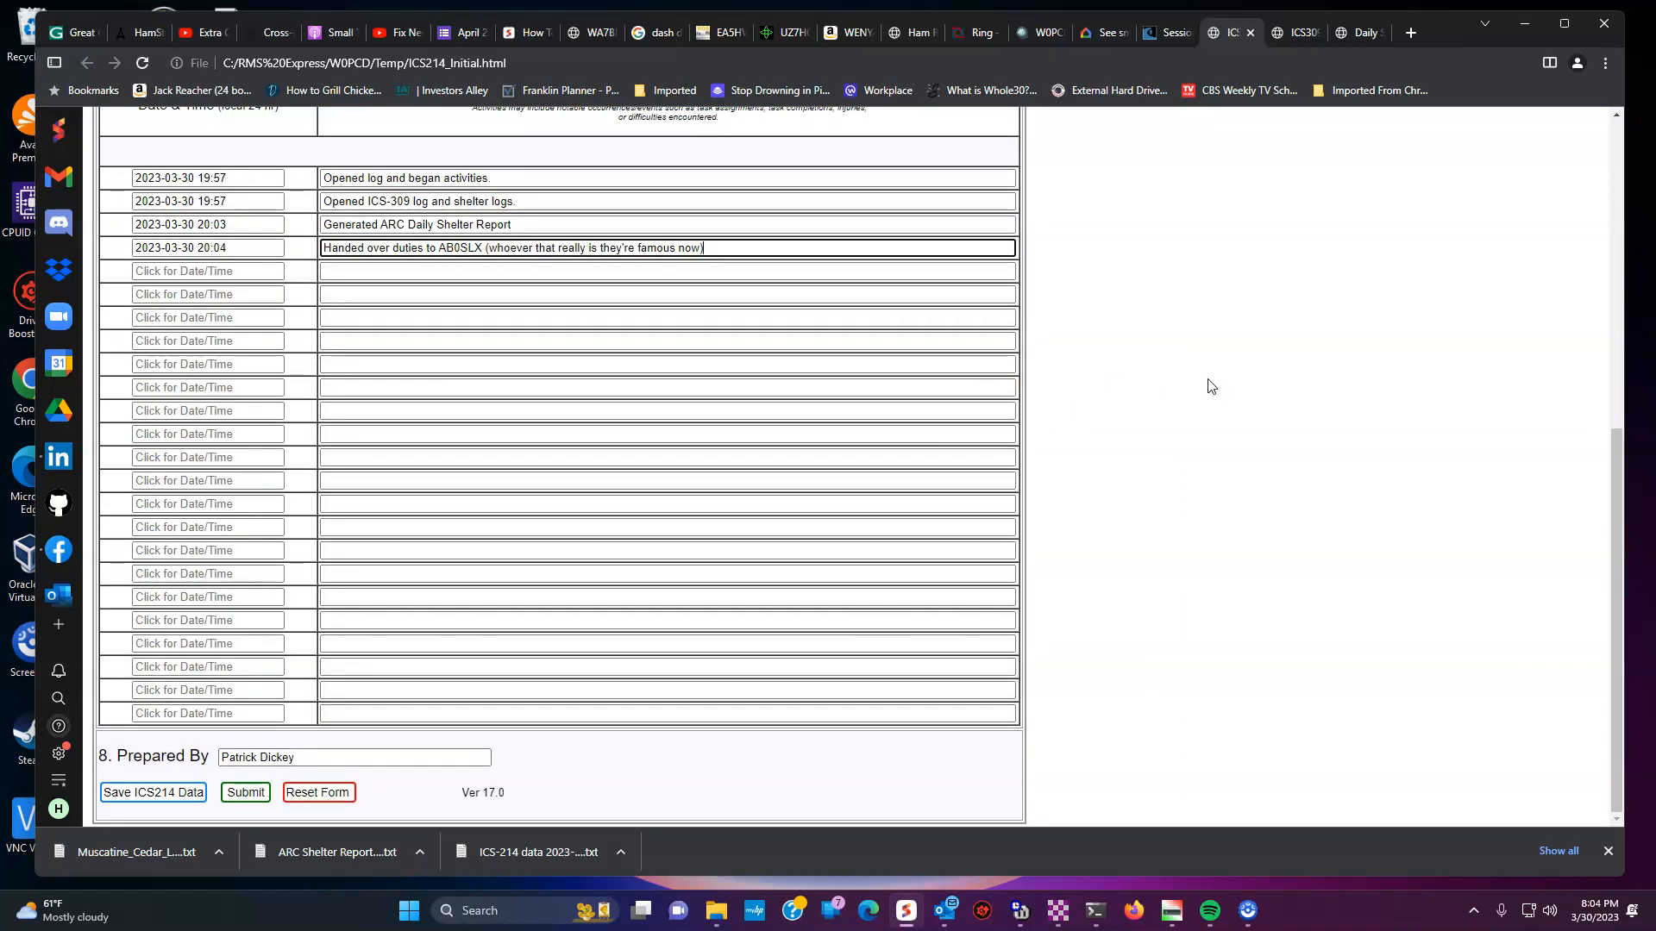
# - Save the ICS-214 data to a file, close the ICS-214, ICS-309 and Daily report tabs, and minimize Chrome
pyautogui.click(174, 792)
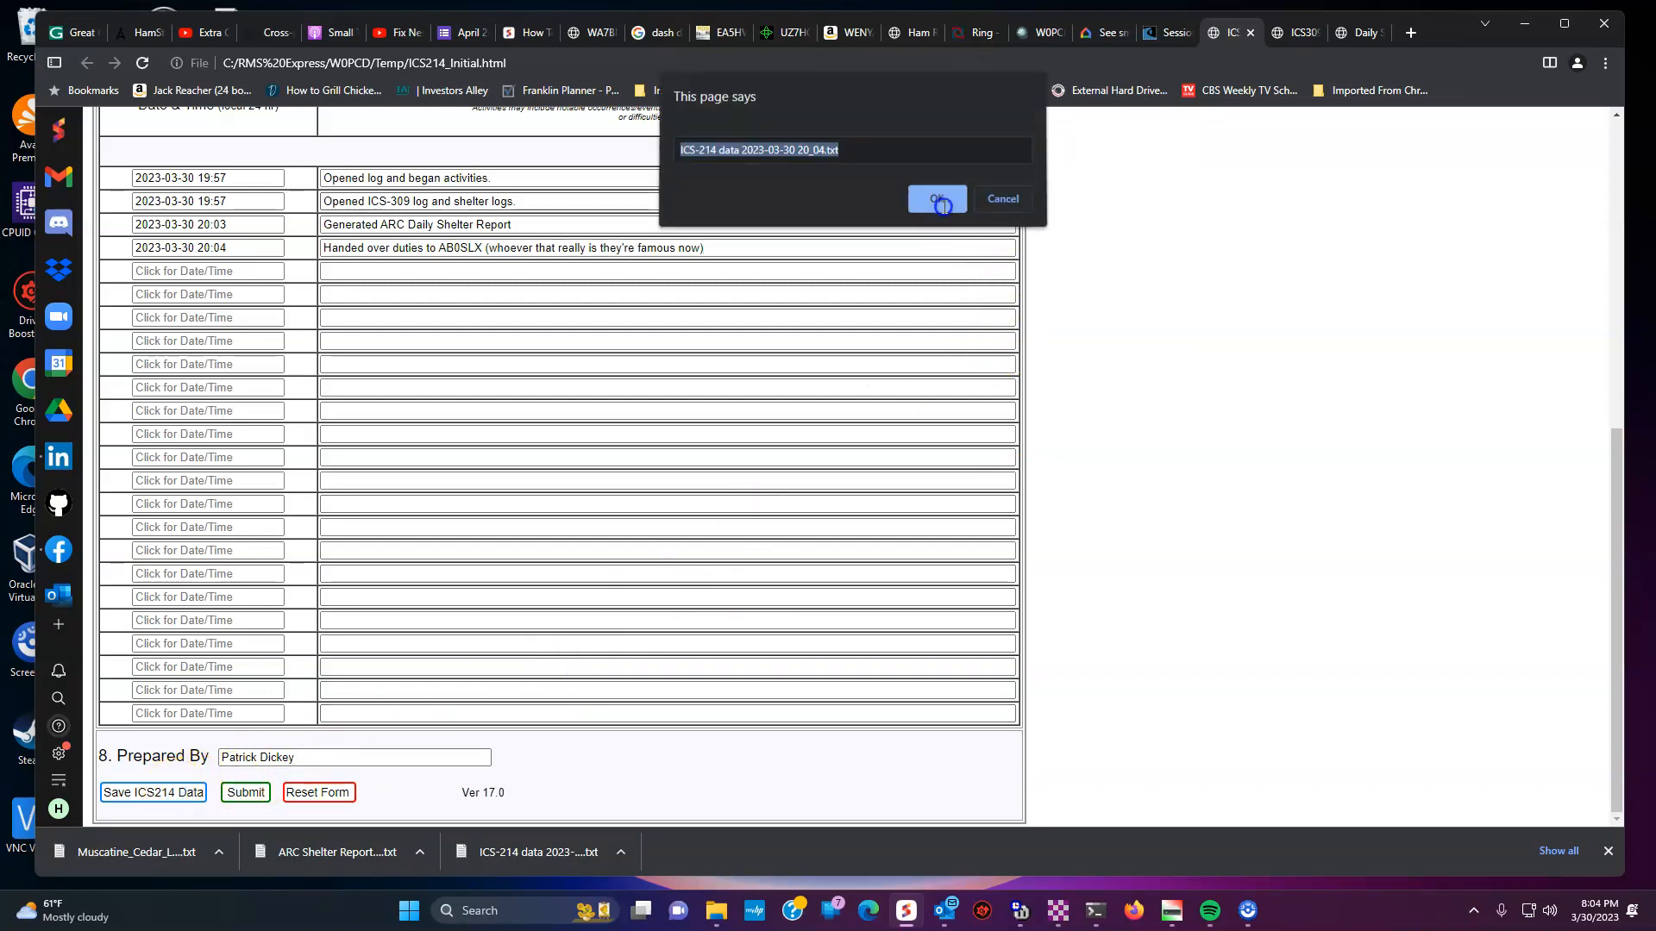
pyautogui.click(938, 199)
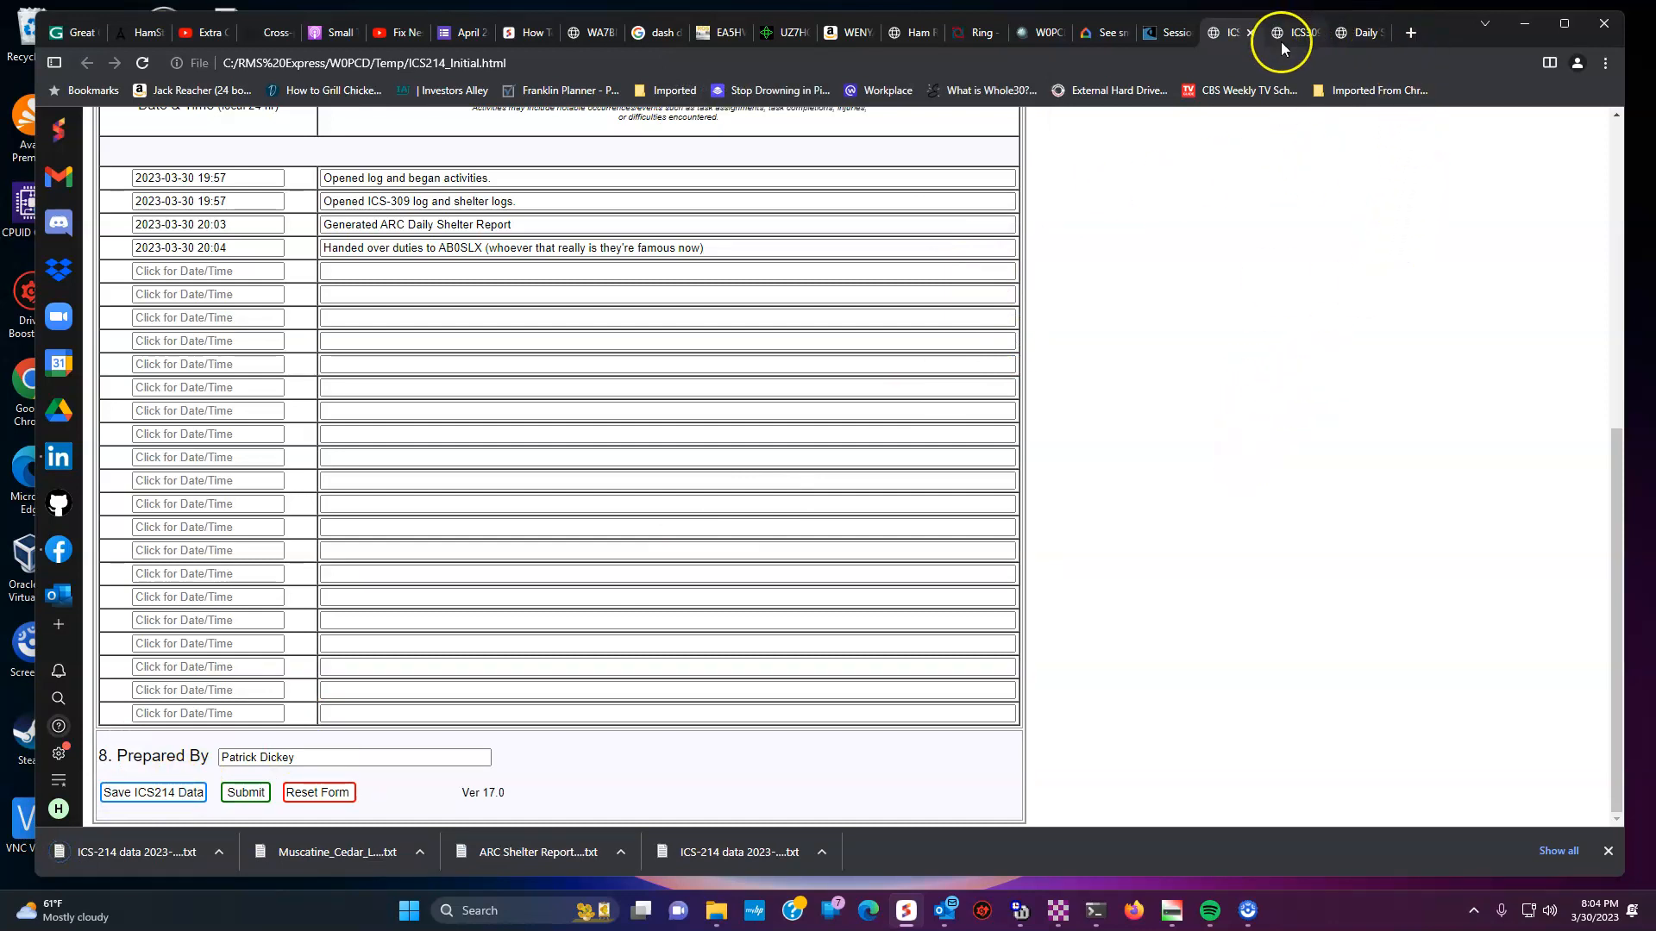
pyautogui.click(1249, 33)
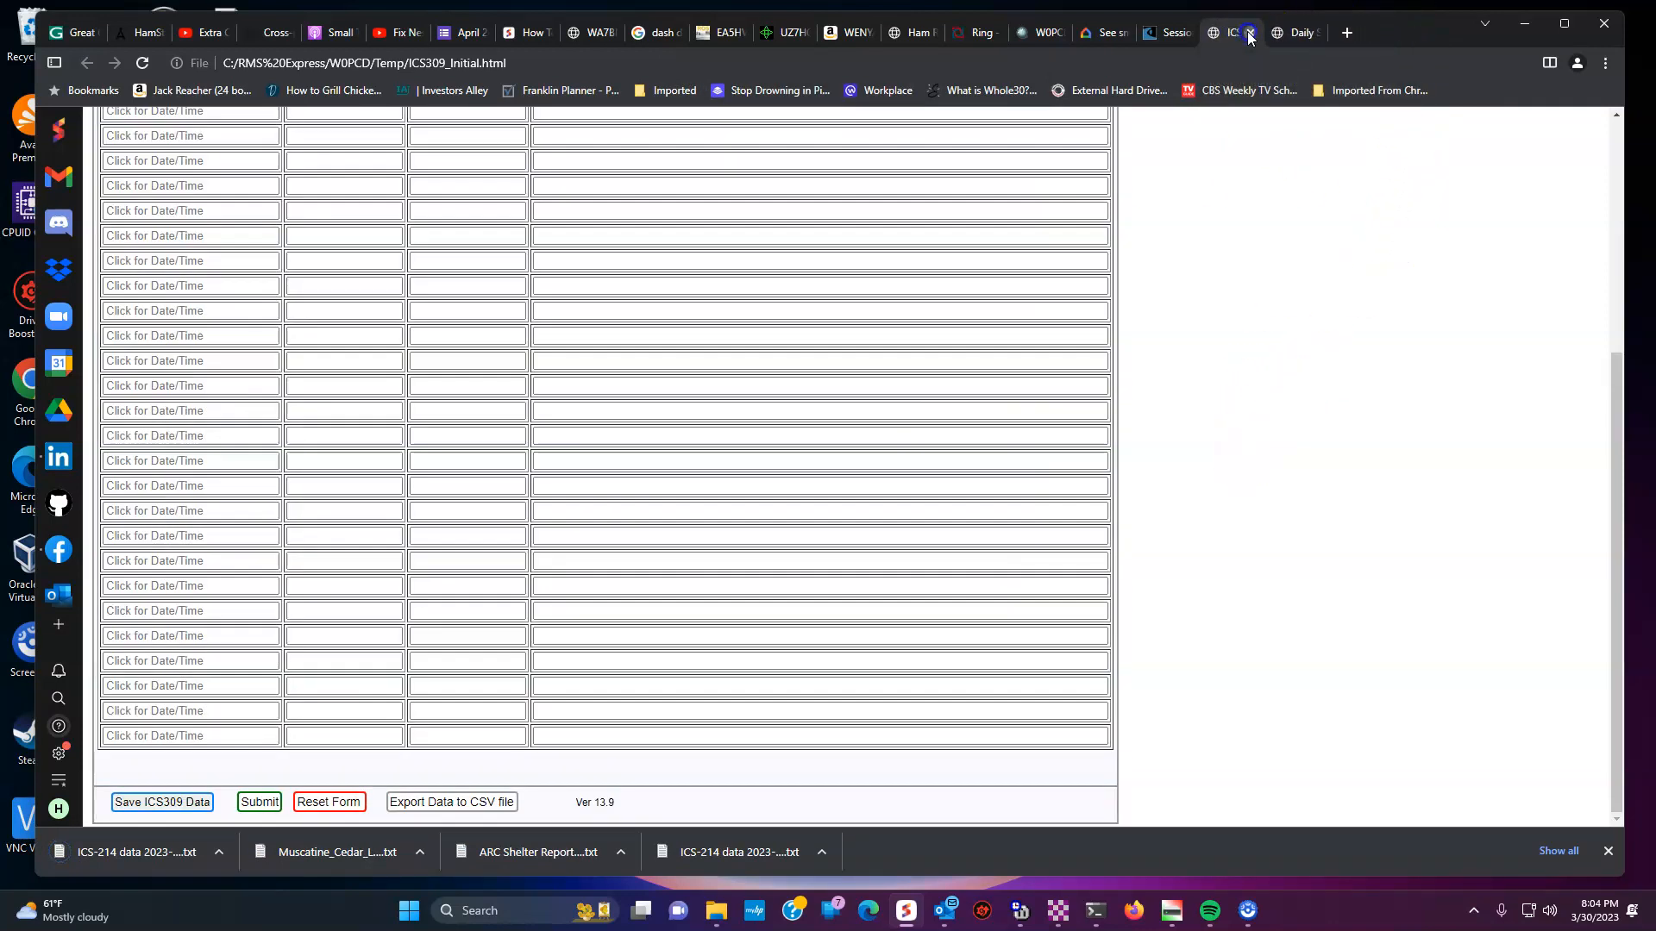
pyautogui.click(1249, 33)
pyautogui.click(1250, 33)
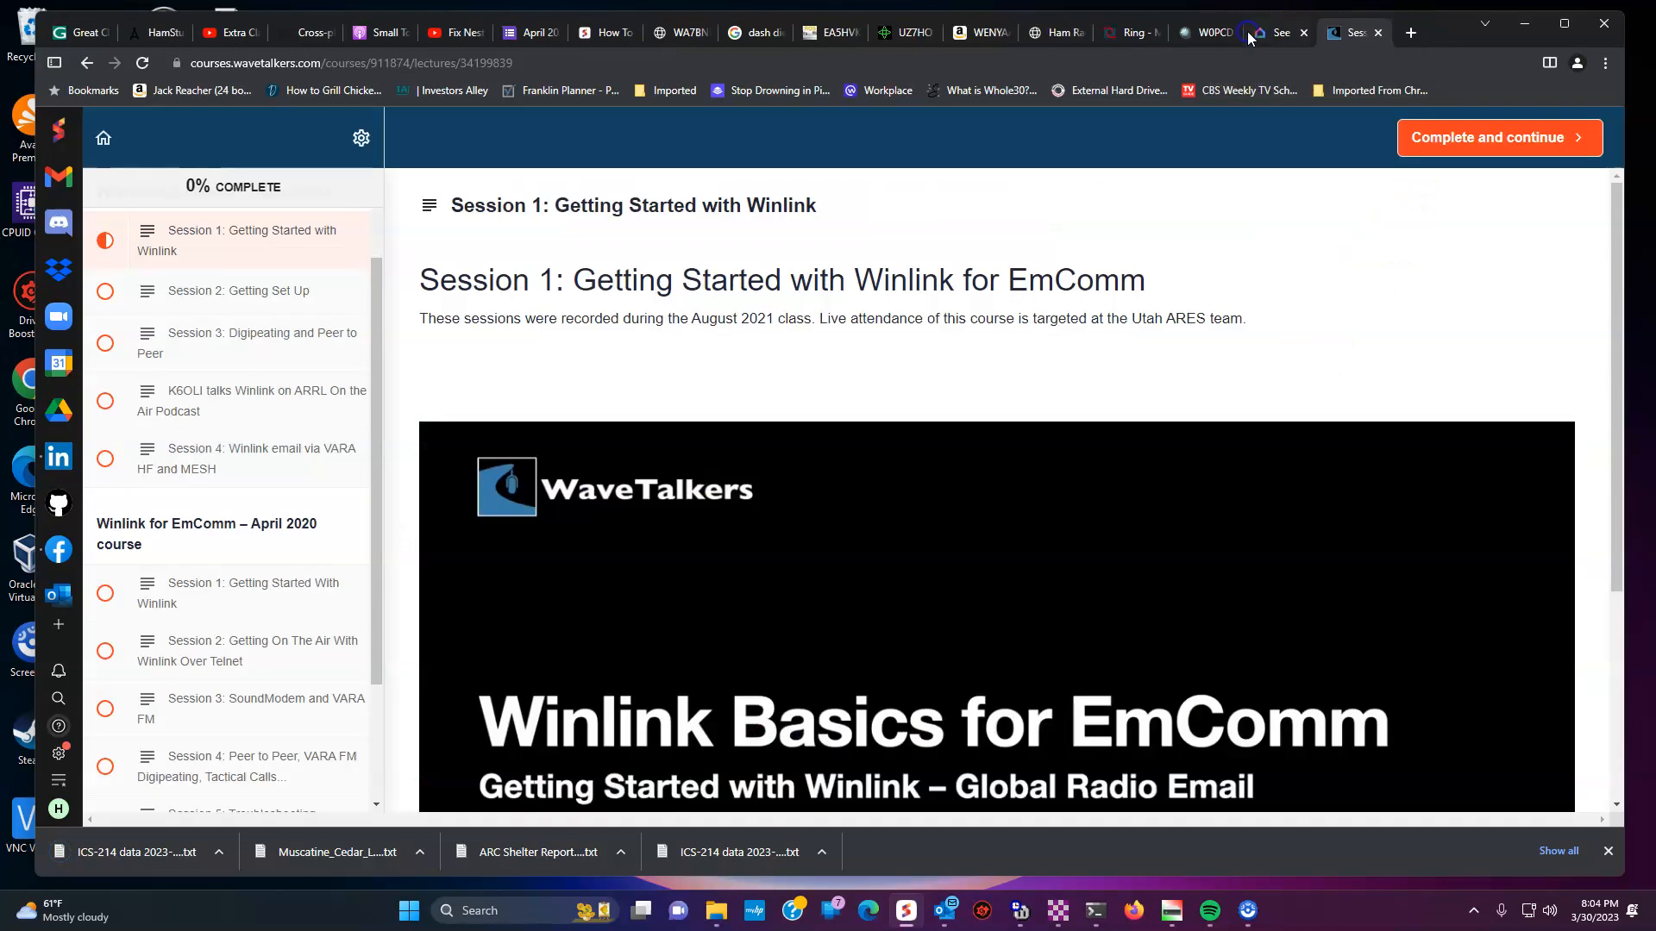
pyautogui.click(1537, 26)
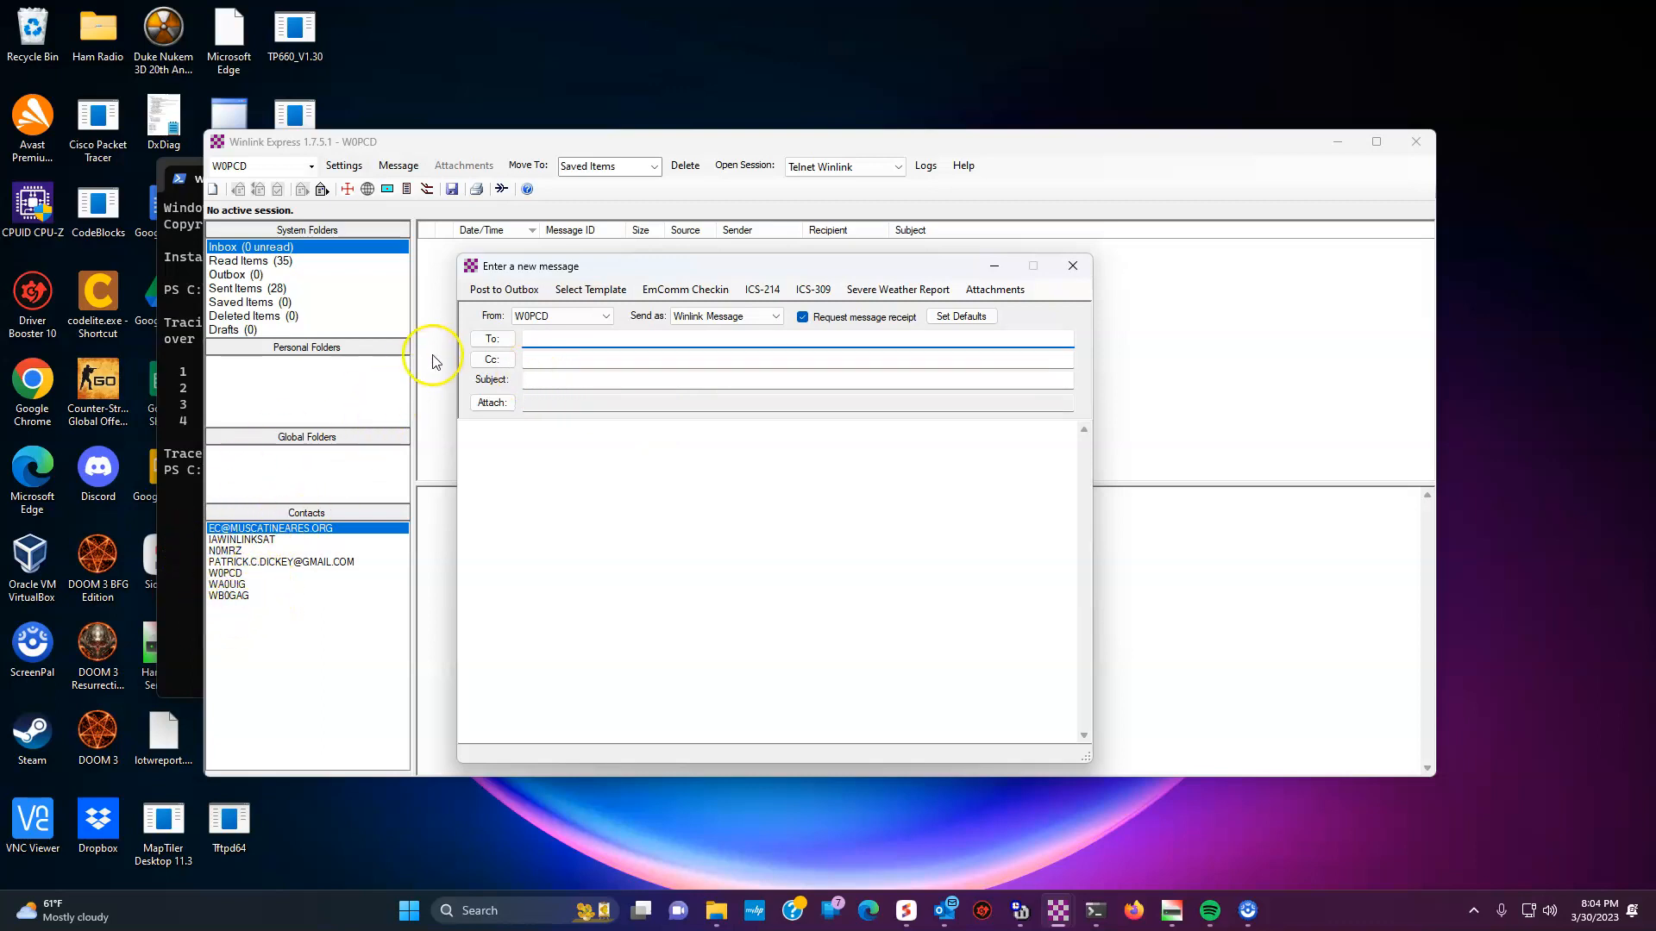
# - Address a test message to your own callsign with subject 'Testing things out' and post it to the outbox
pyautogui.click(490, 338)
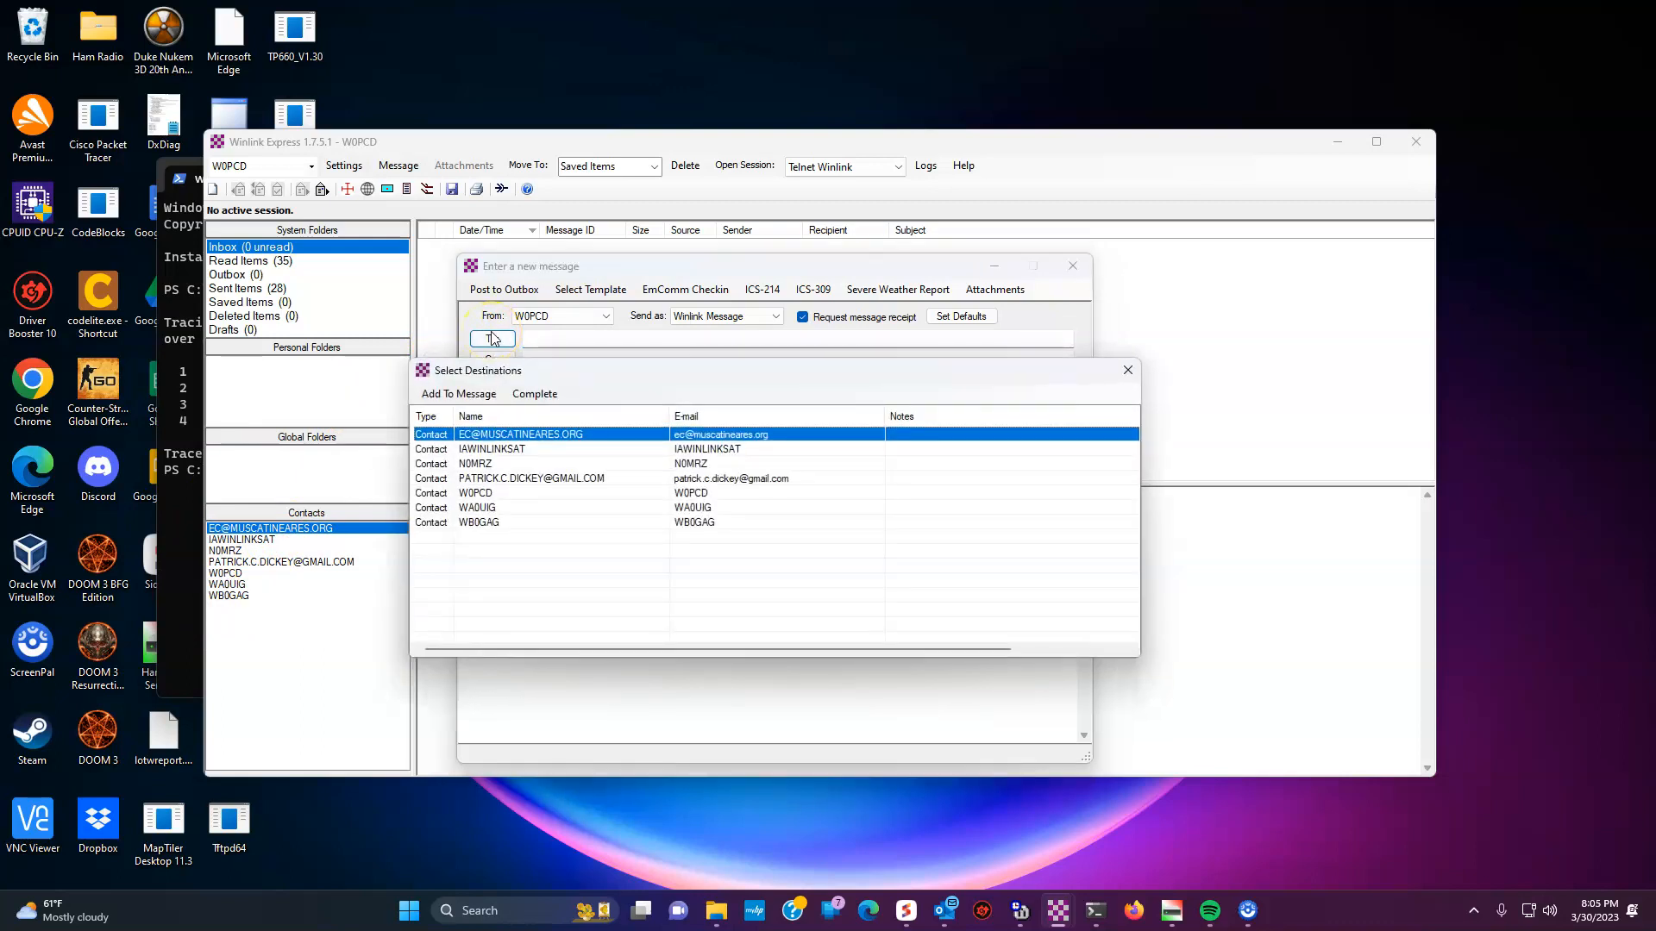
pyautogui.doubleClick(488, 464)
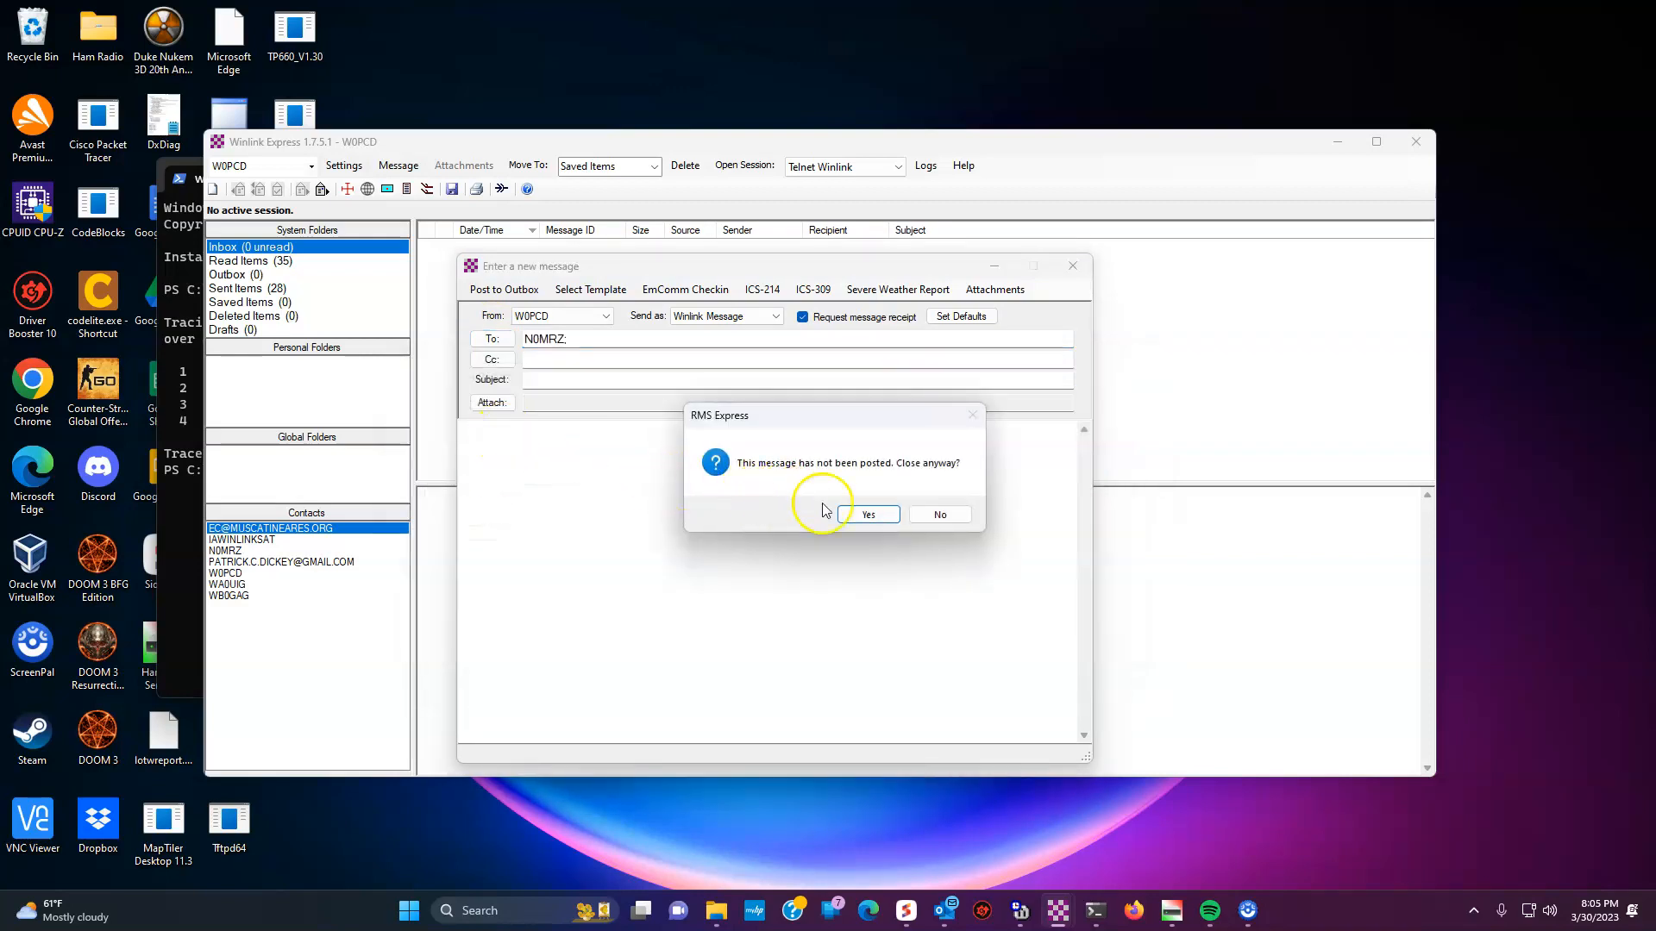
pyautogui.click(940, 515)
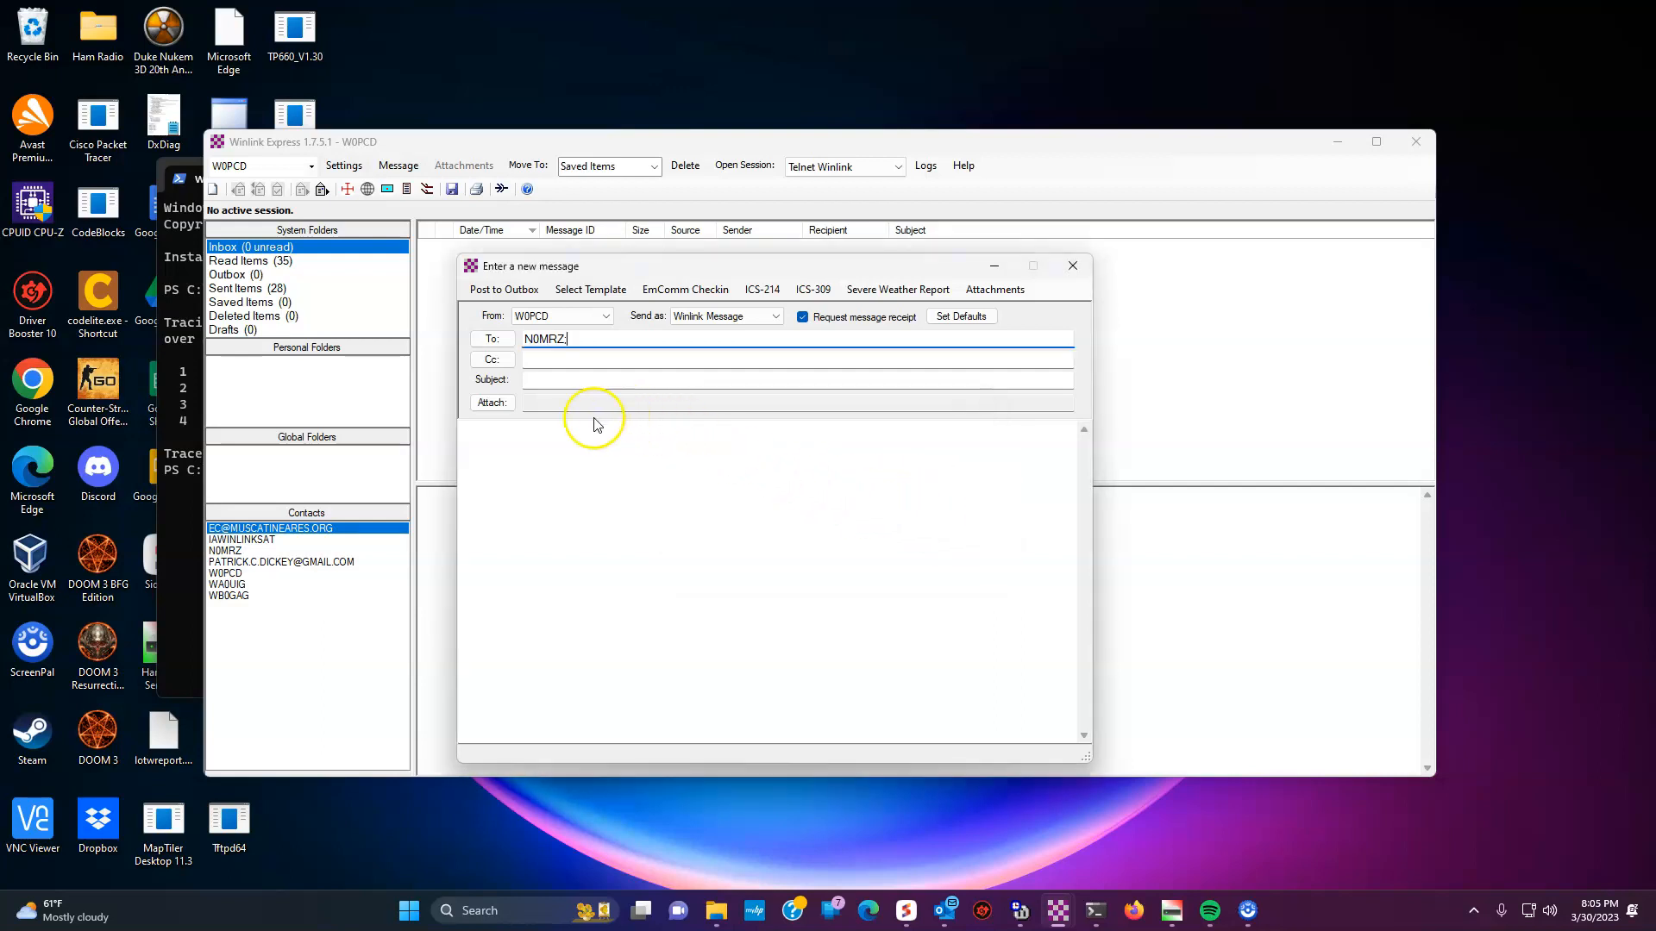
pyautogui.click(566, 381)
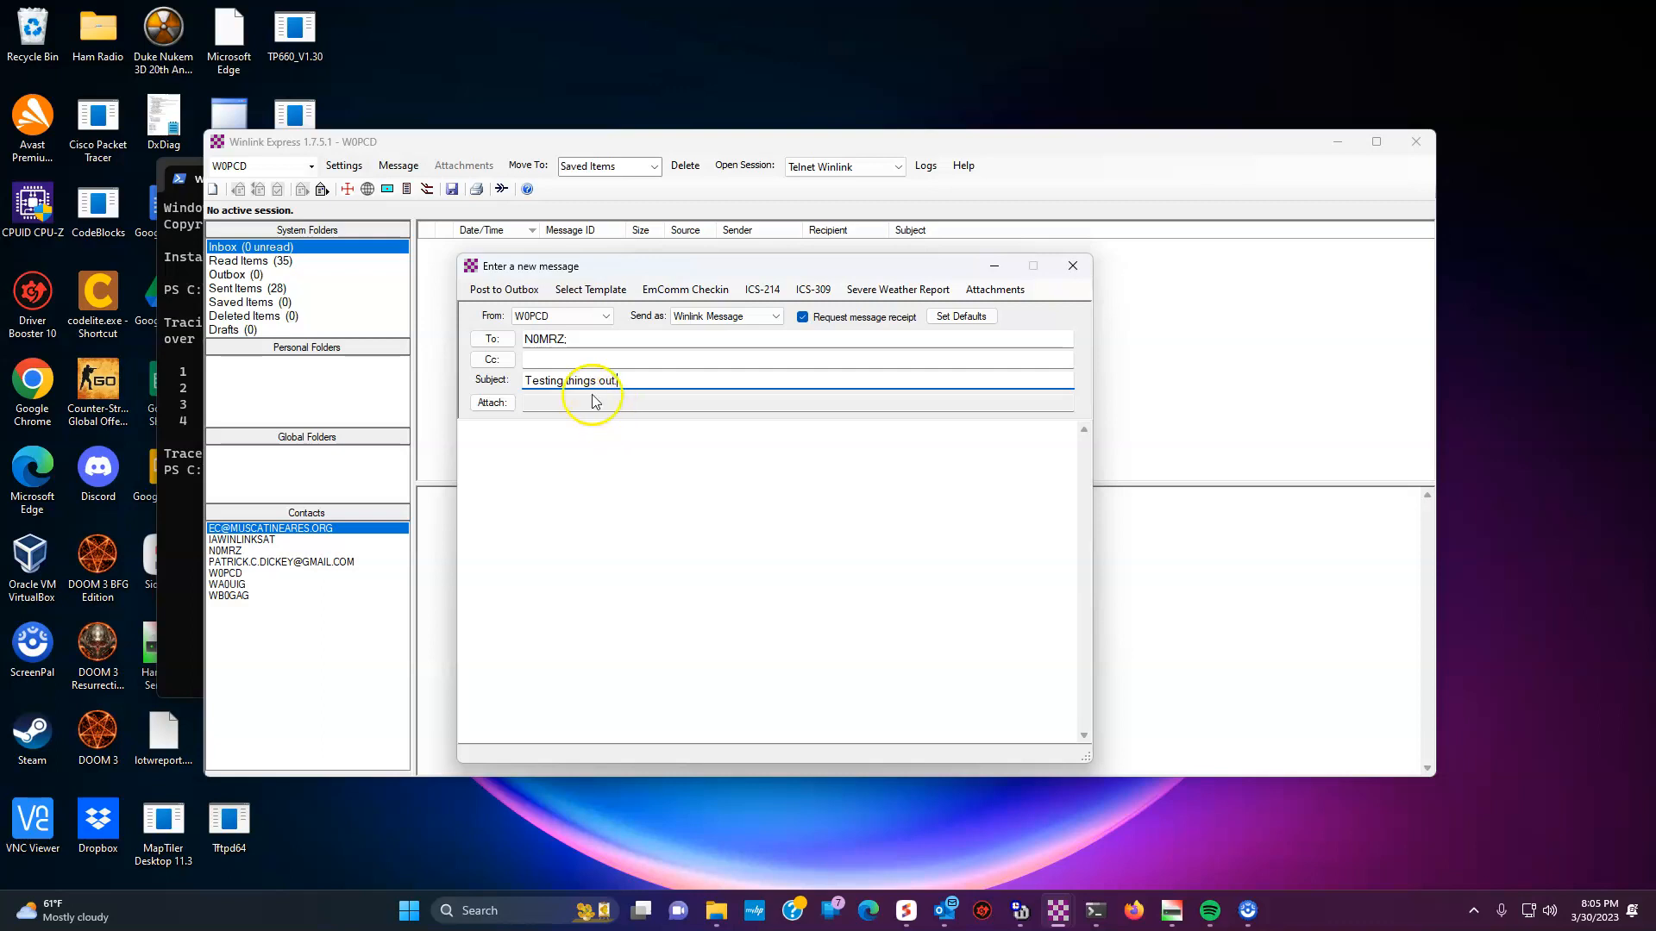
pyautogui.click(583, 345)
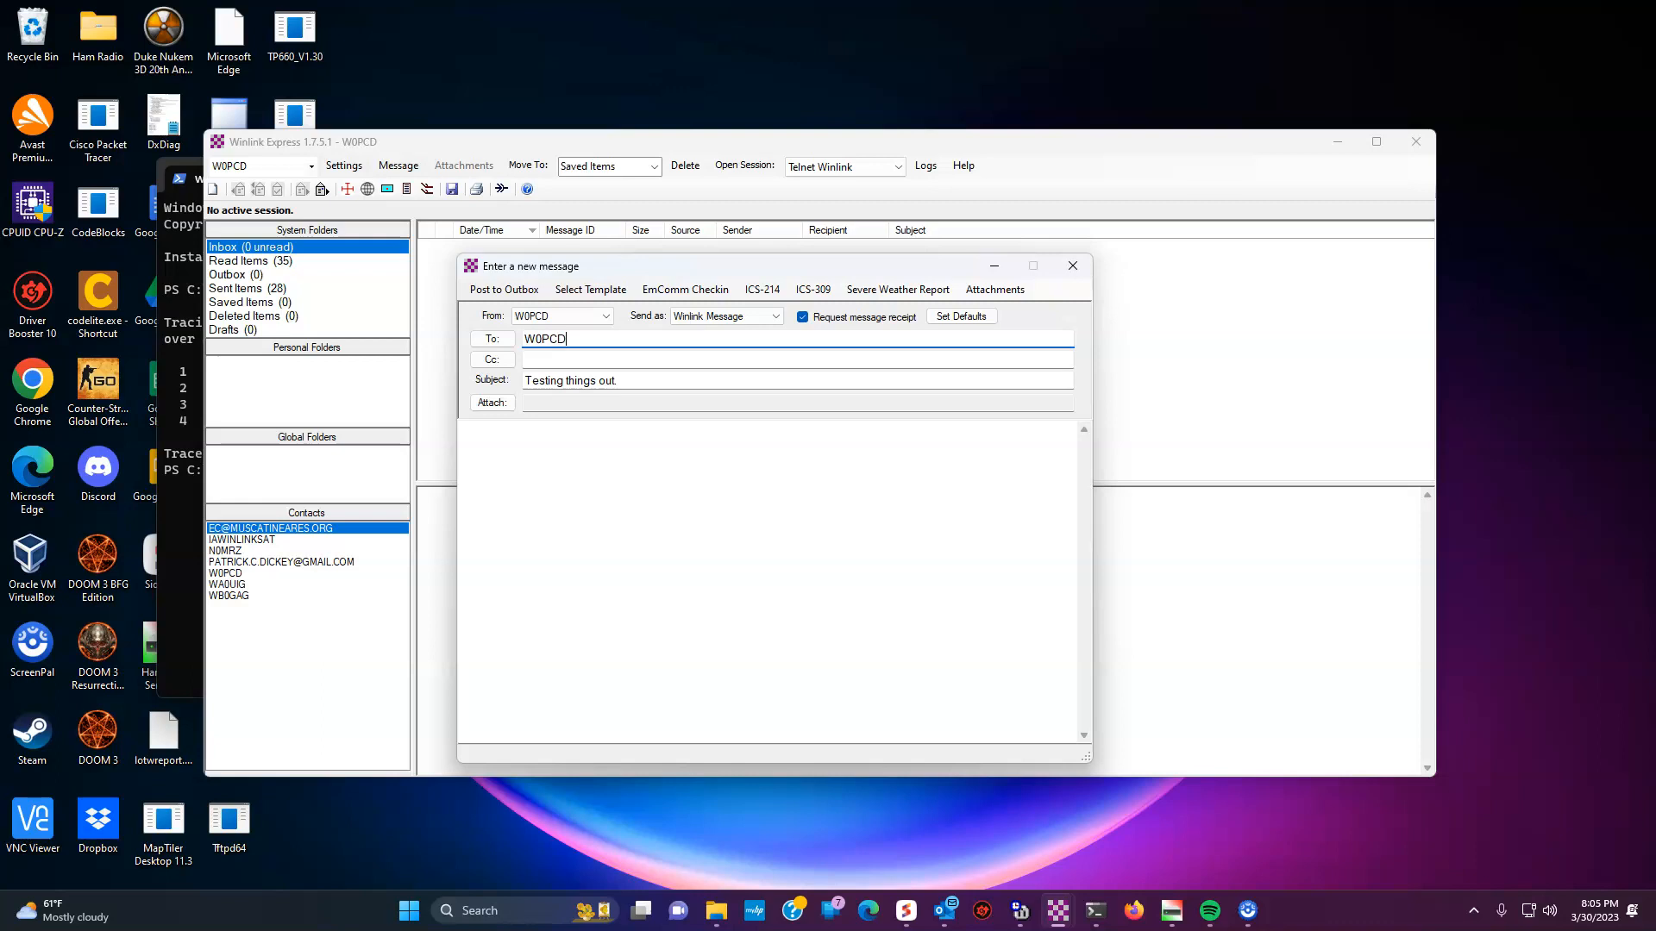
pyautogui.click(503, 290)
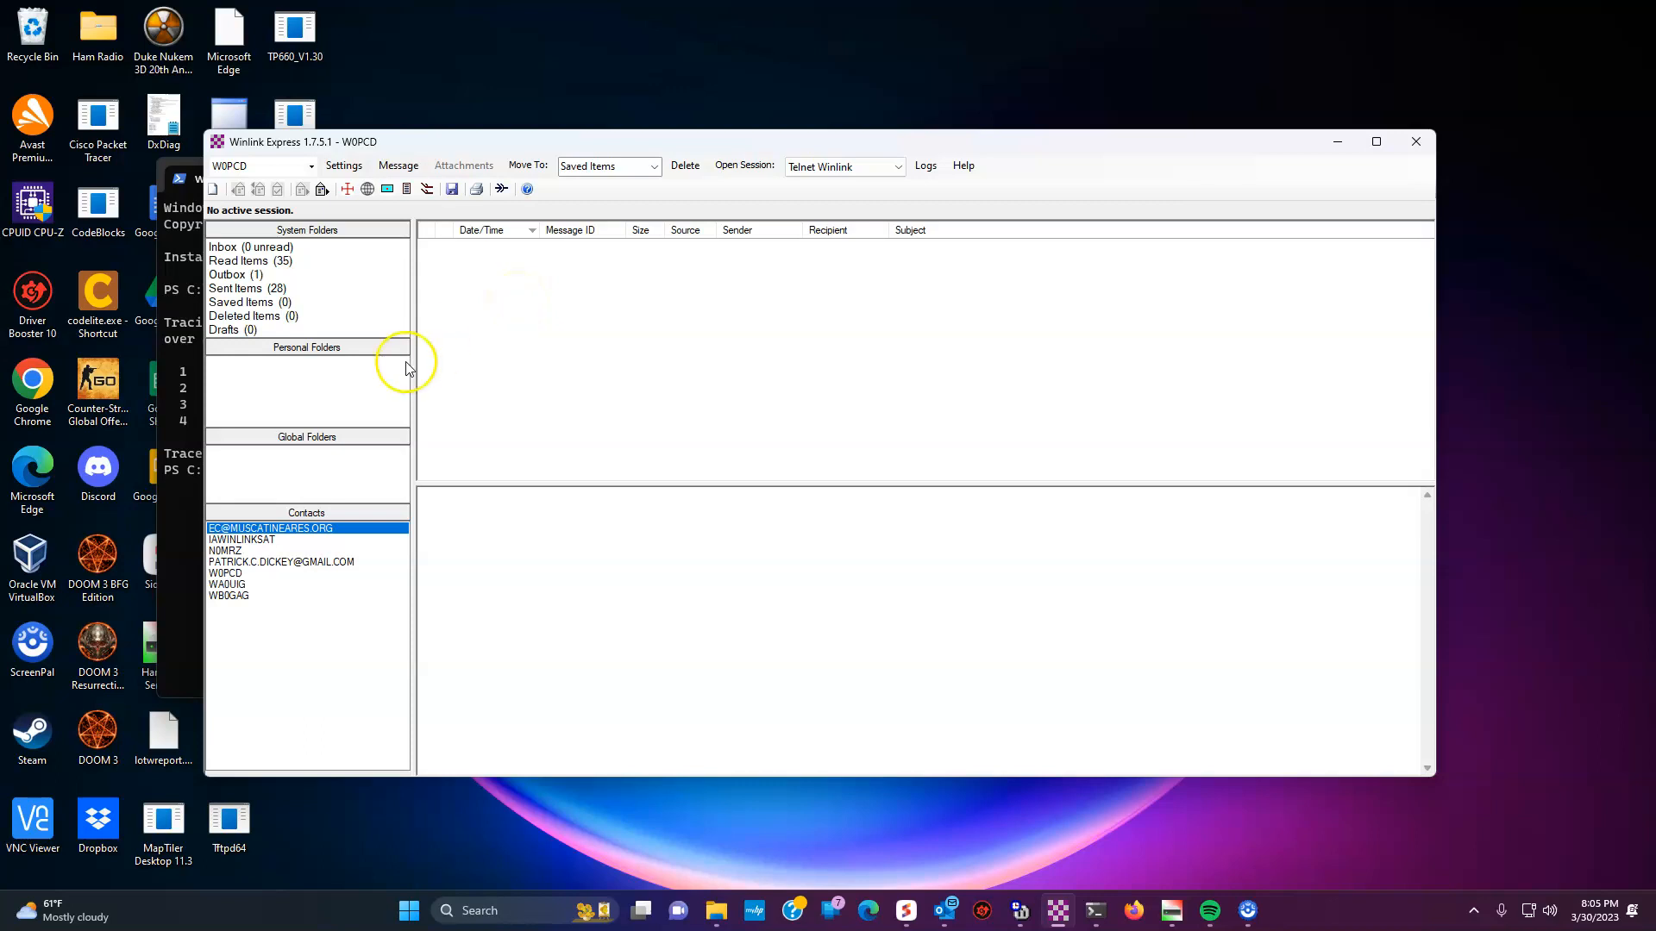
# - Start a new message from the Standard Templates > ARC Forms > ARC Daily Shelter Report.txt template
pyautogui.click(397, 166)
pyautogui.click(402, 182)
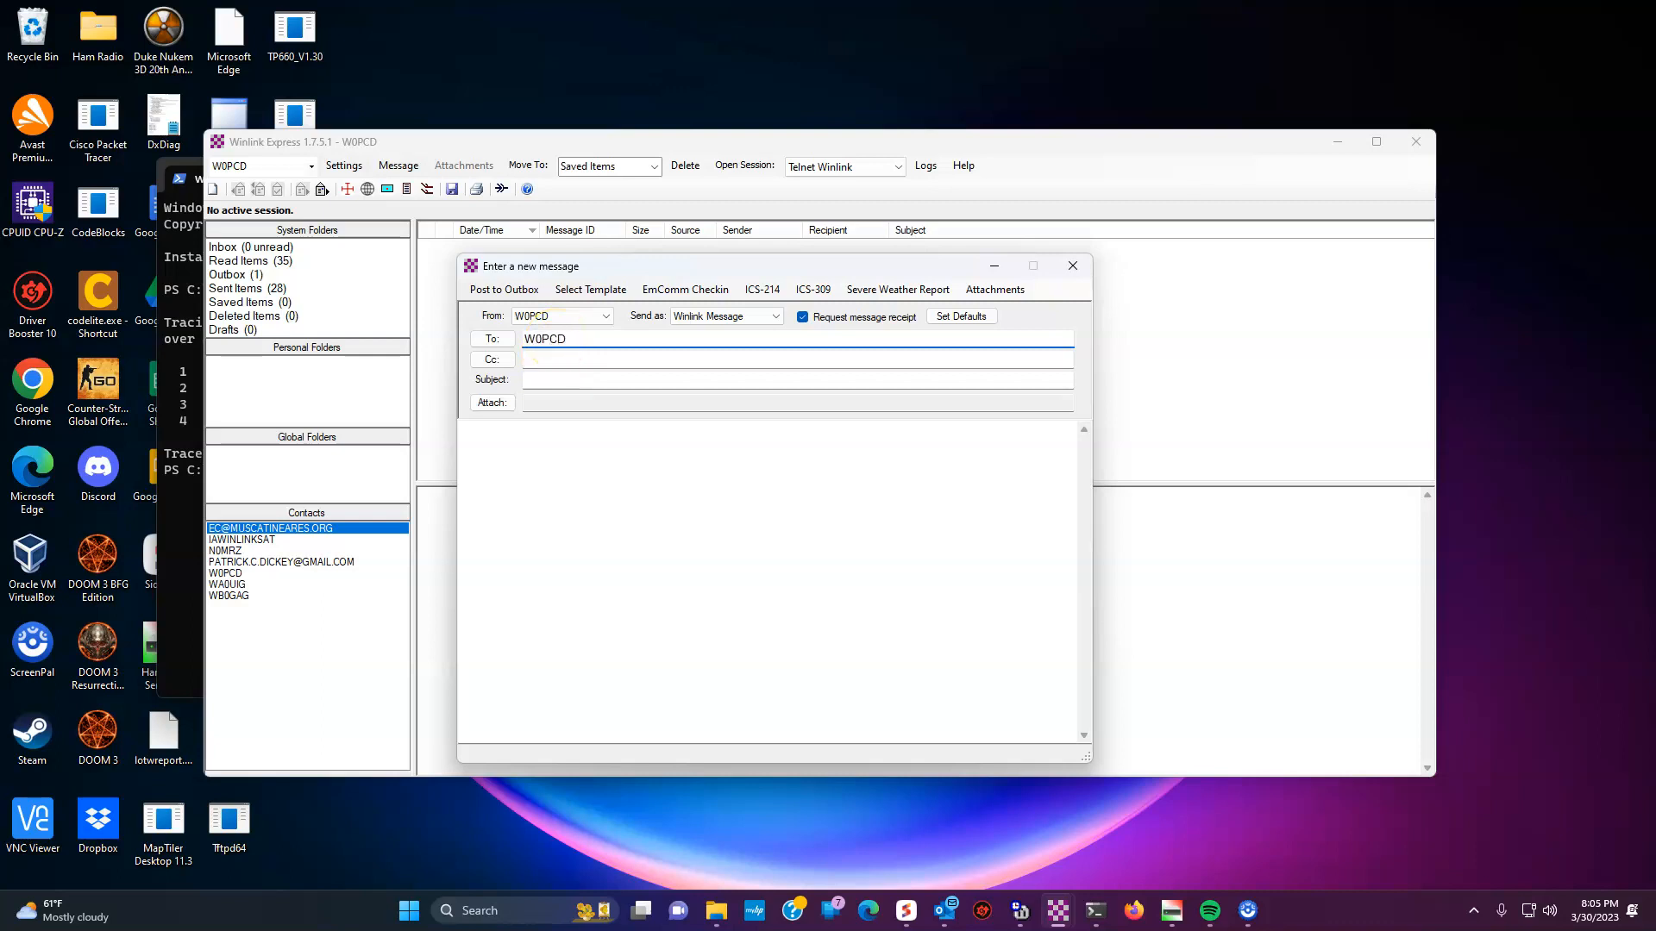
pyautogui.click(601, 294)
pyautogui.click(639, 347)
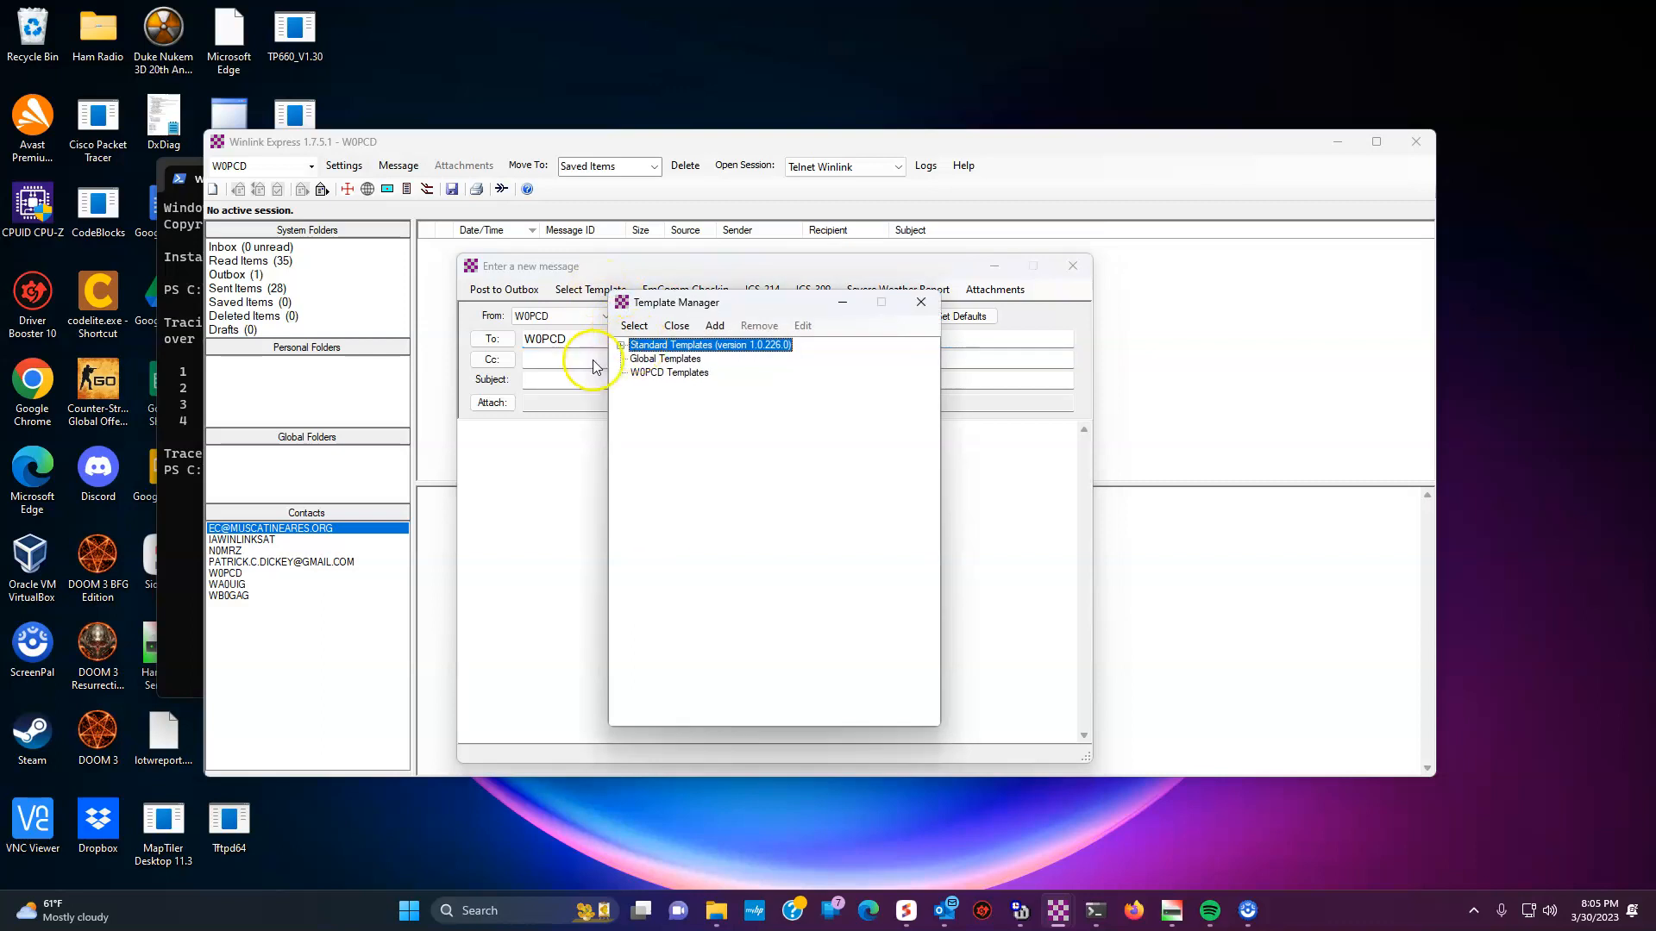
pyautogui.click(622, 346)
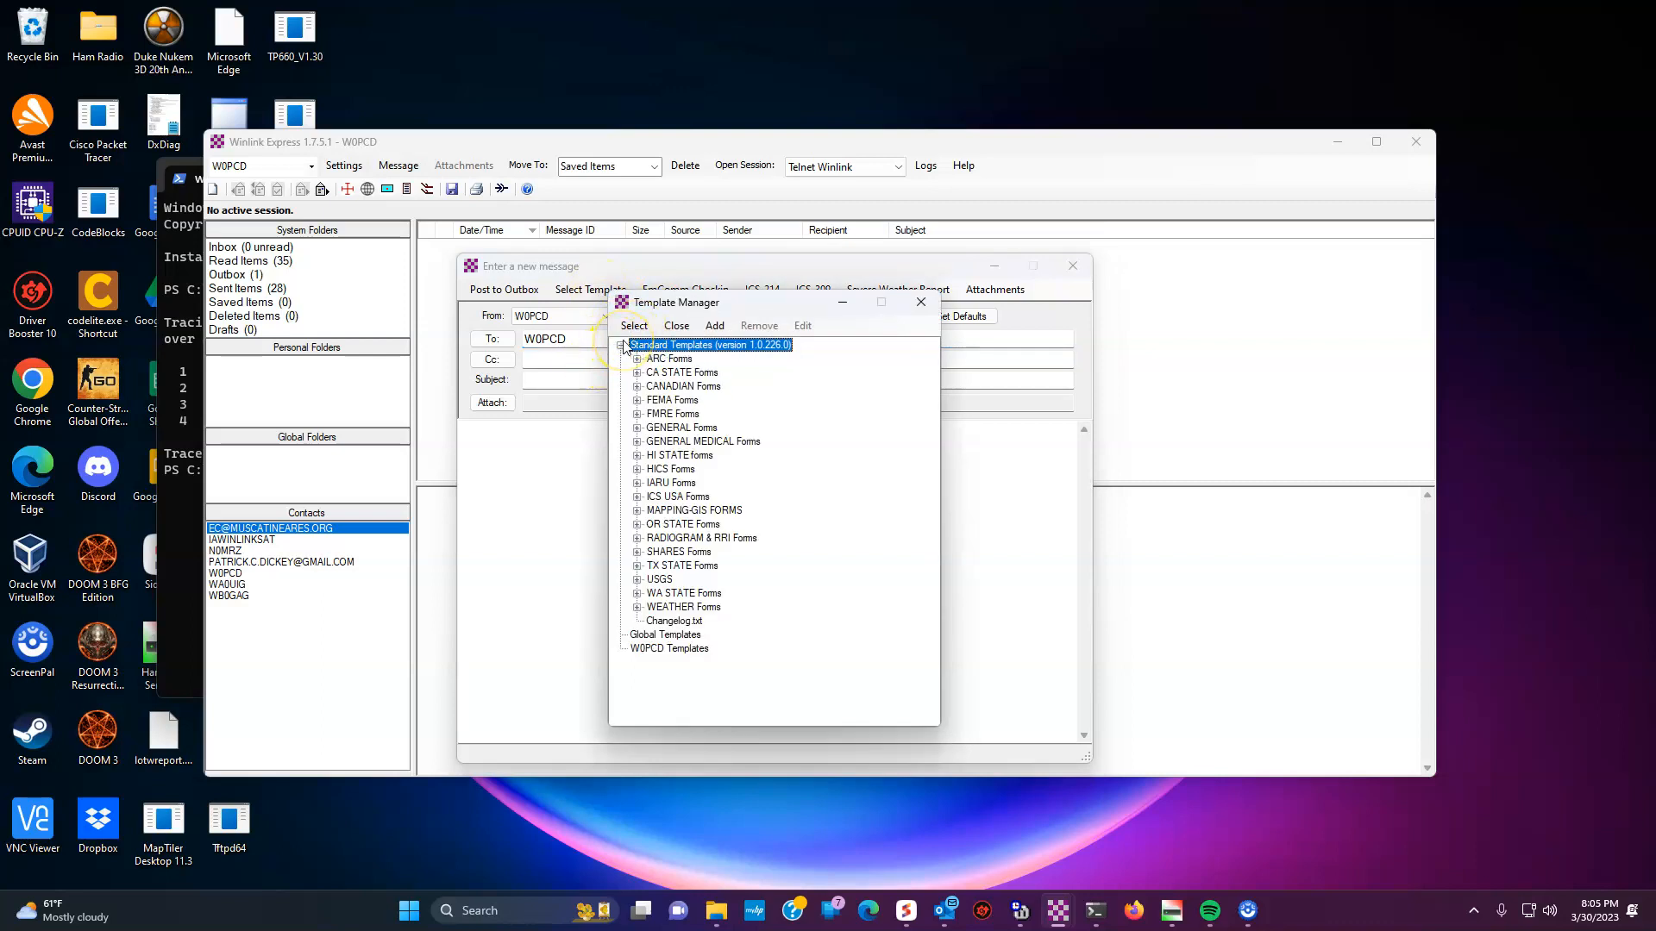
pyautogui.click(638, 359)
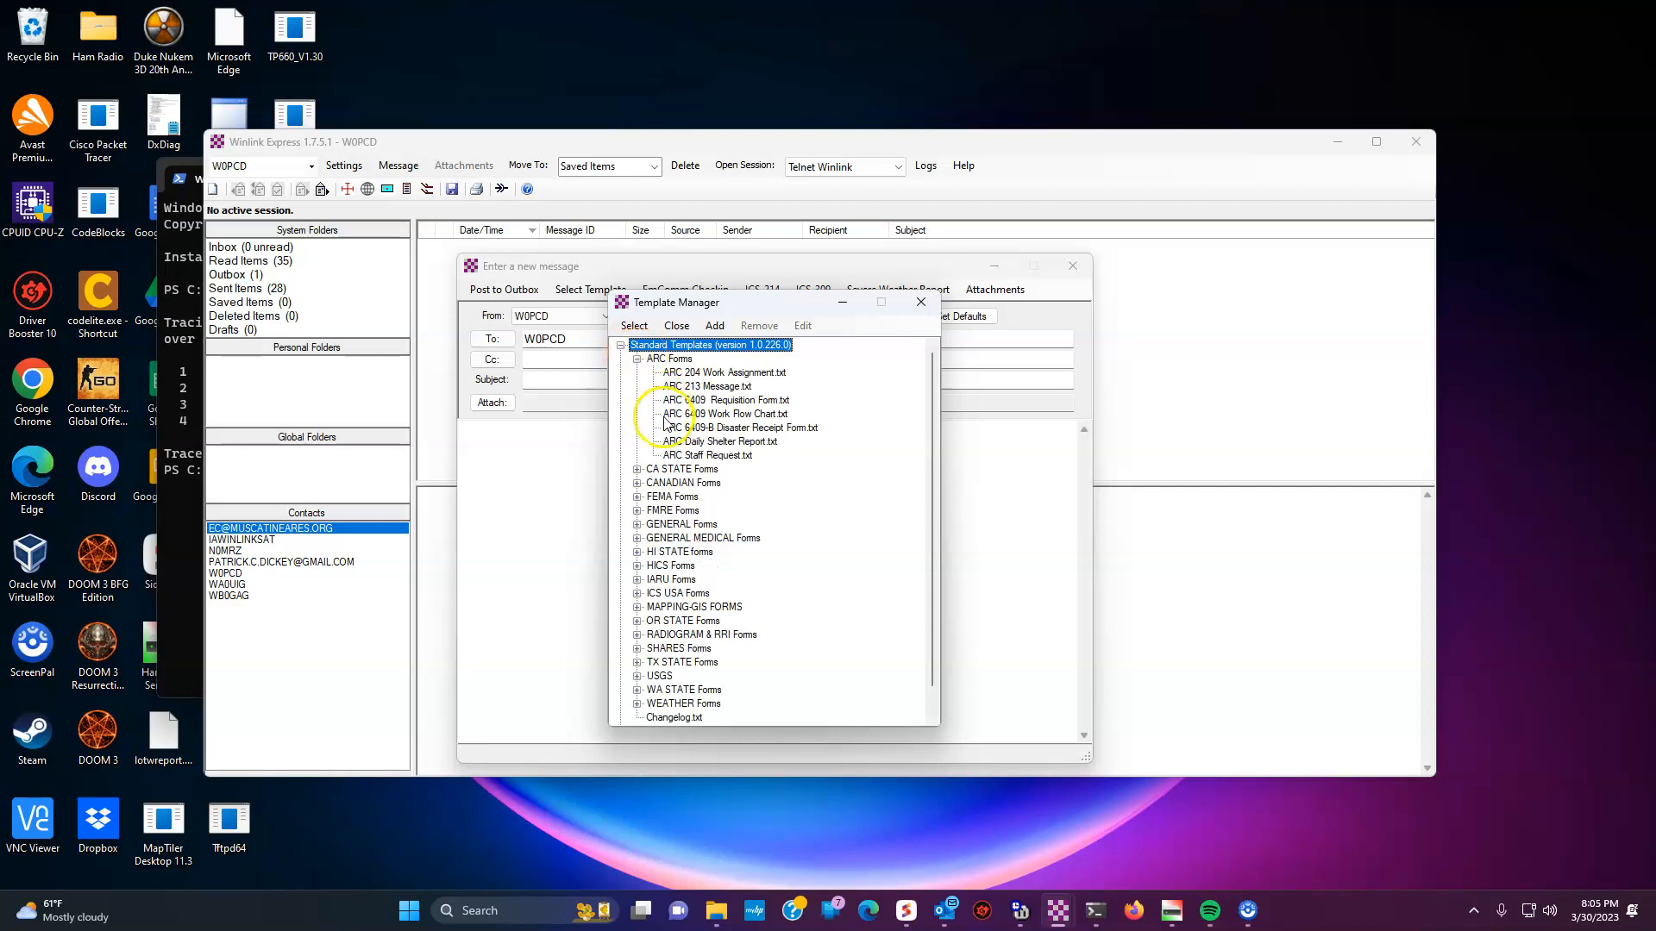
pyautogui.click(685, 442)
pyautogui.doubleClick(685, 443)
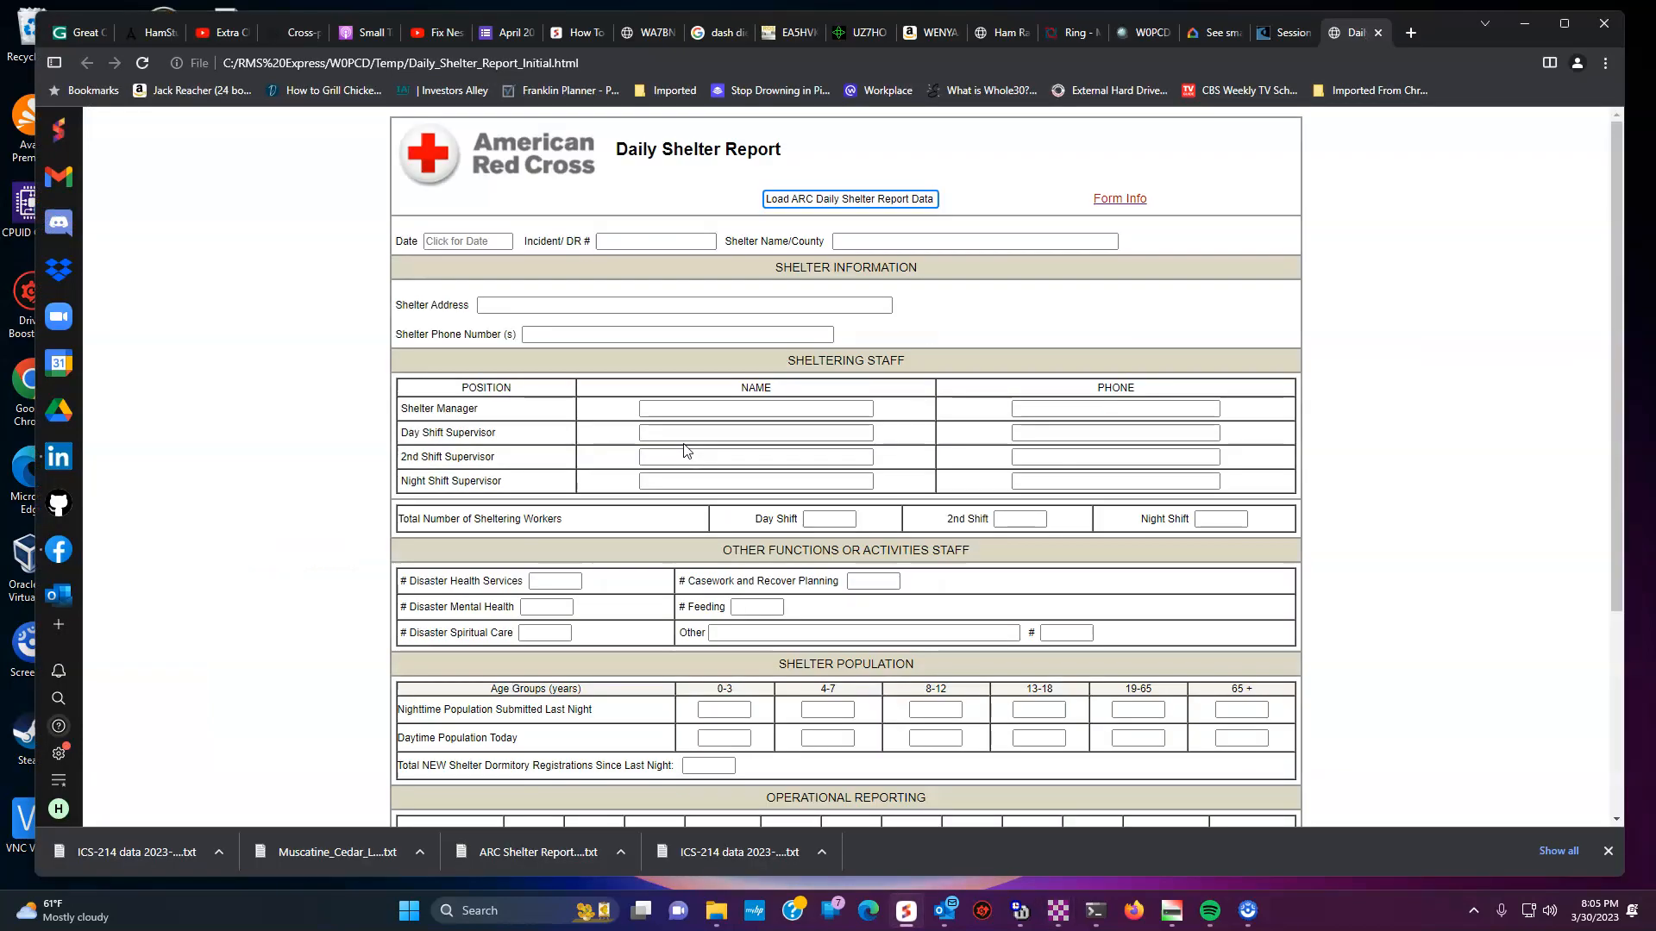
# - Load the saved ARC Shelter Report data into the form and submit it
pyautogui.click(865, 201)
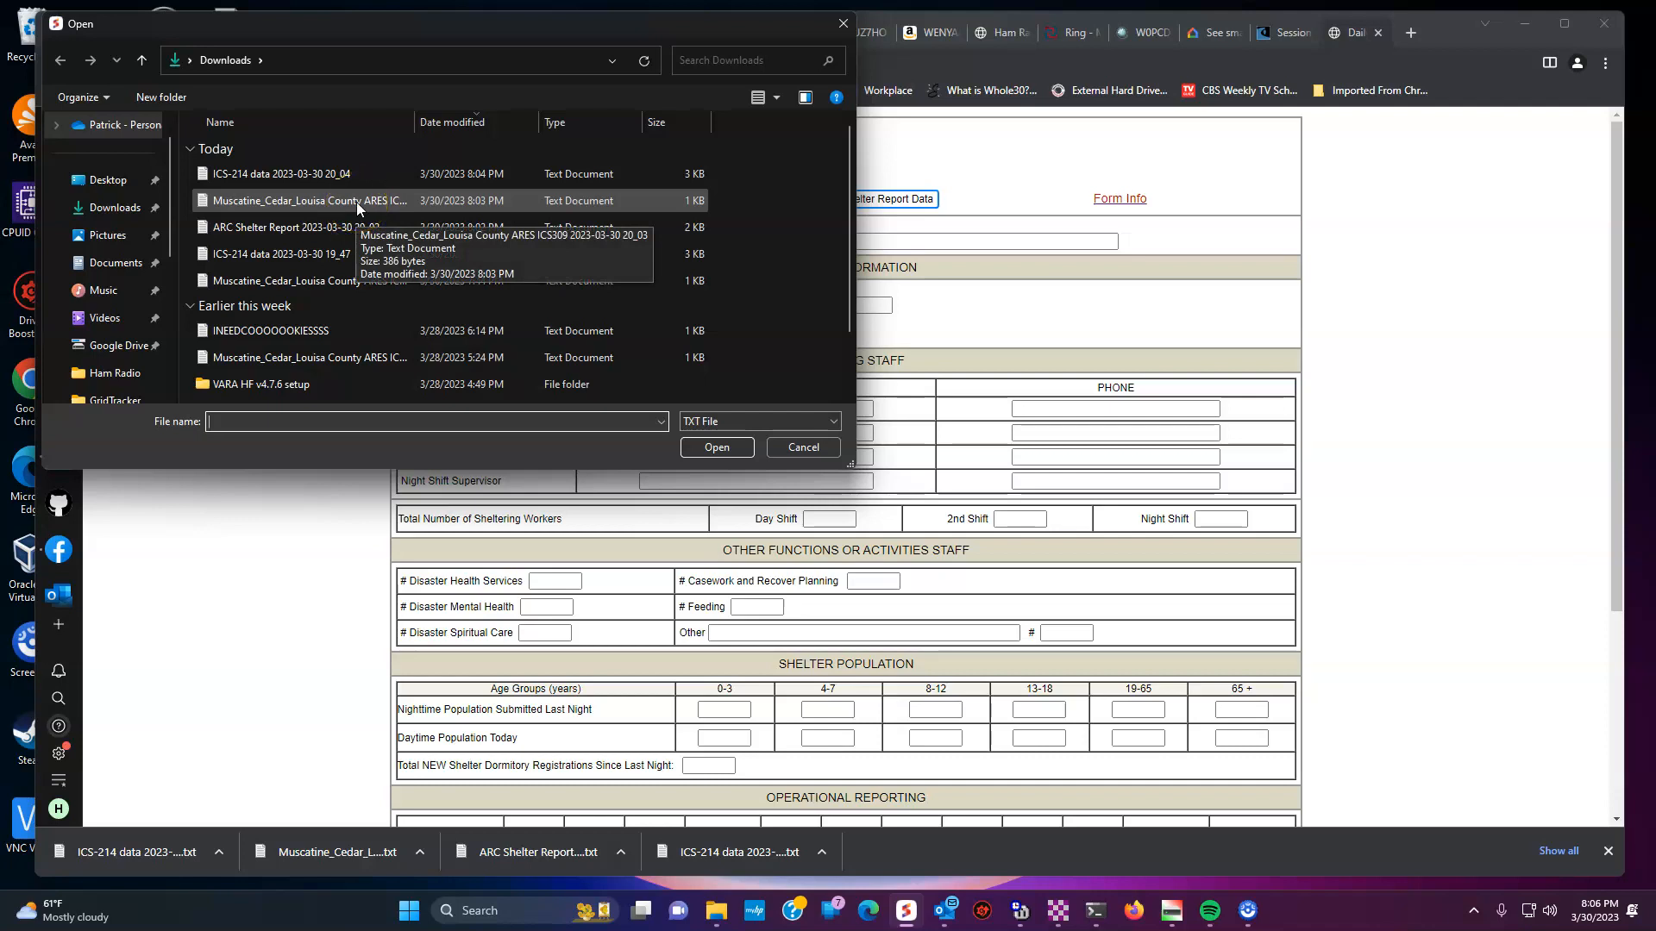
pyautogui.click(369, 228)
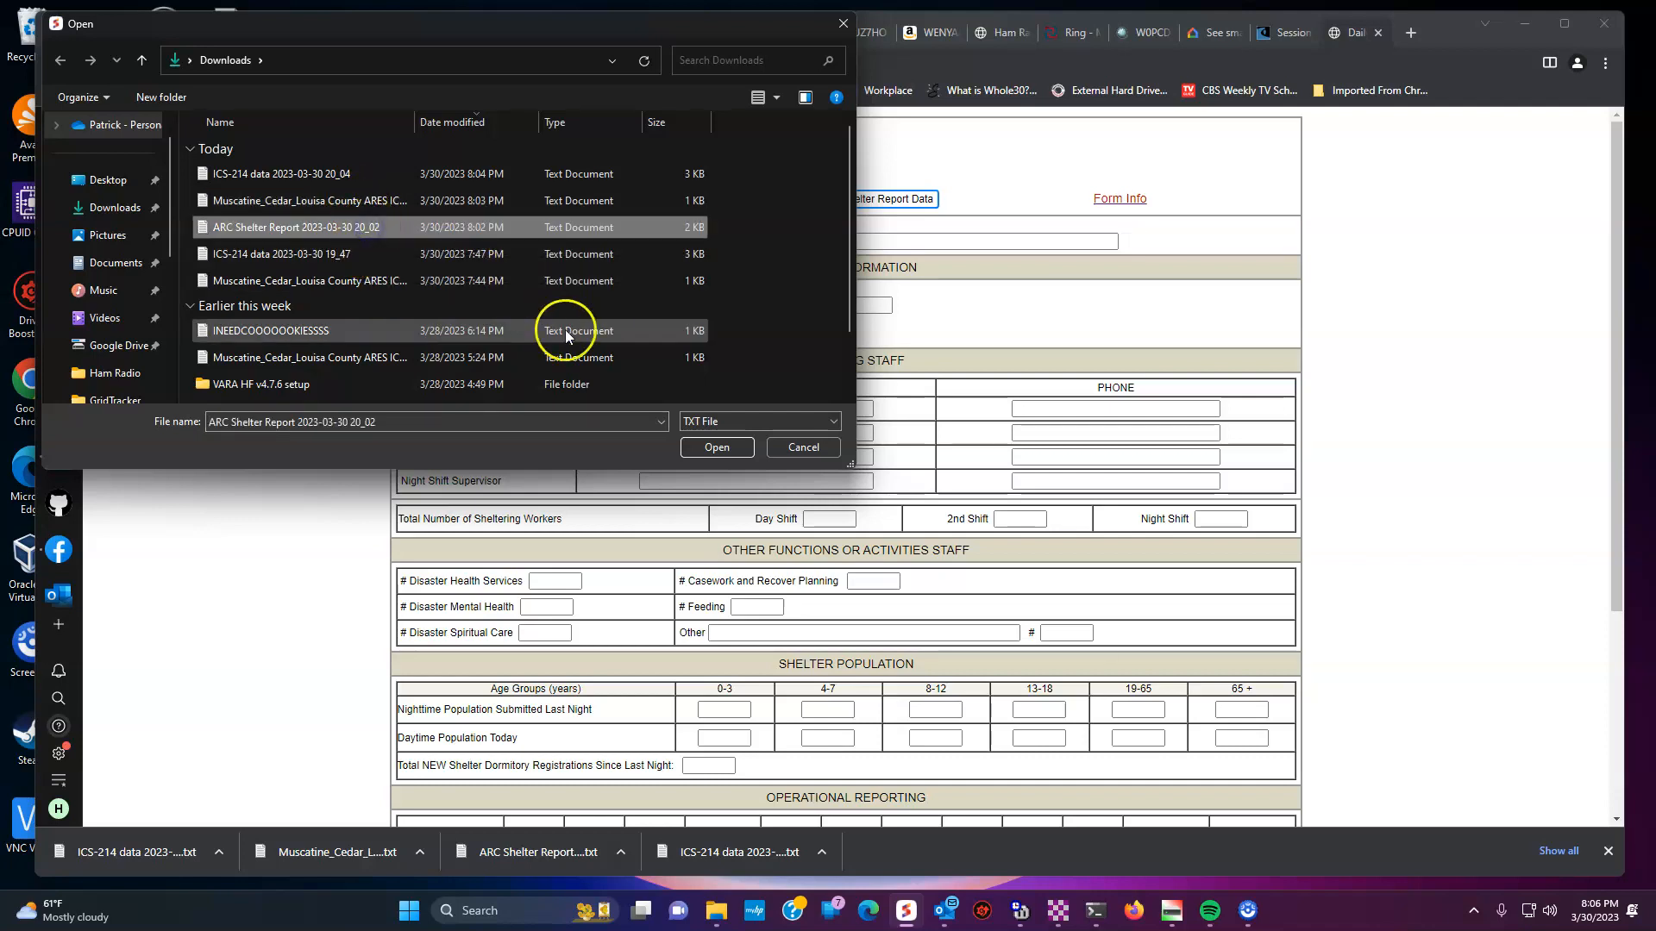
pyautogui.click(711, 447)
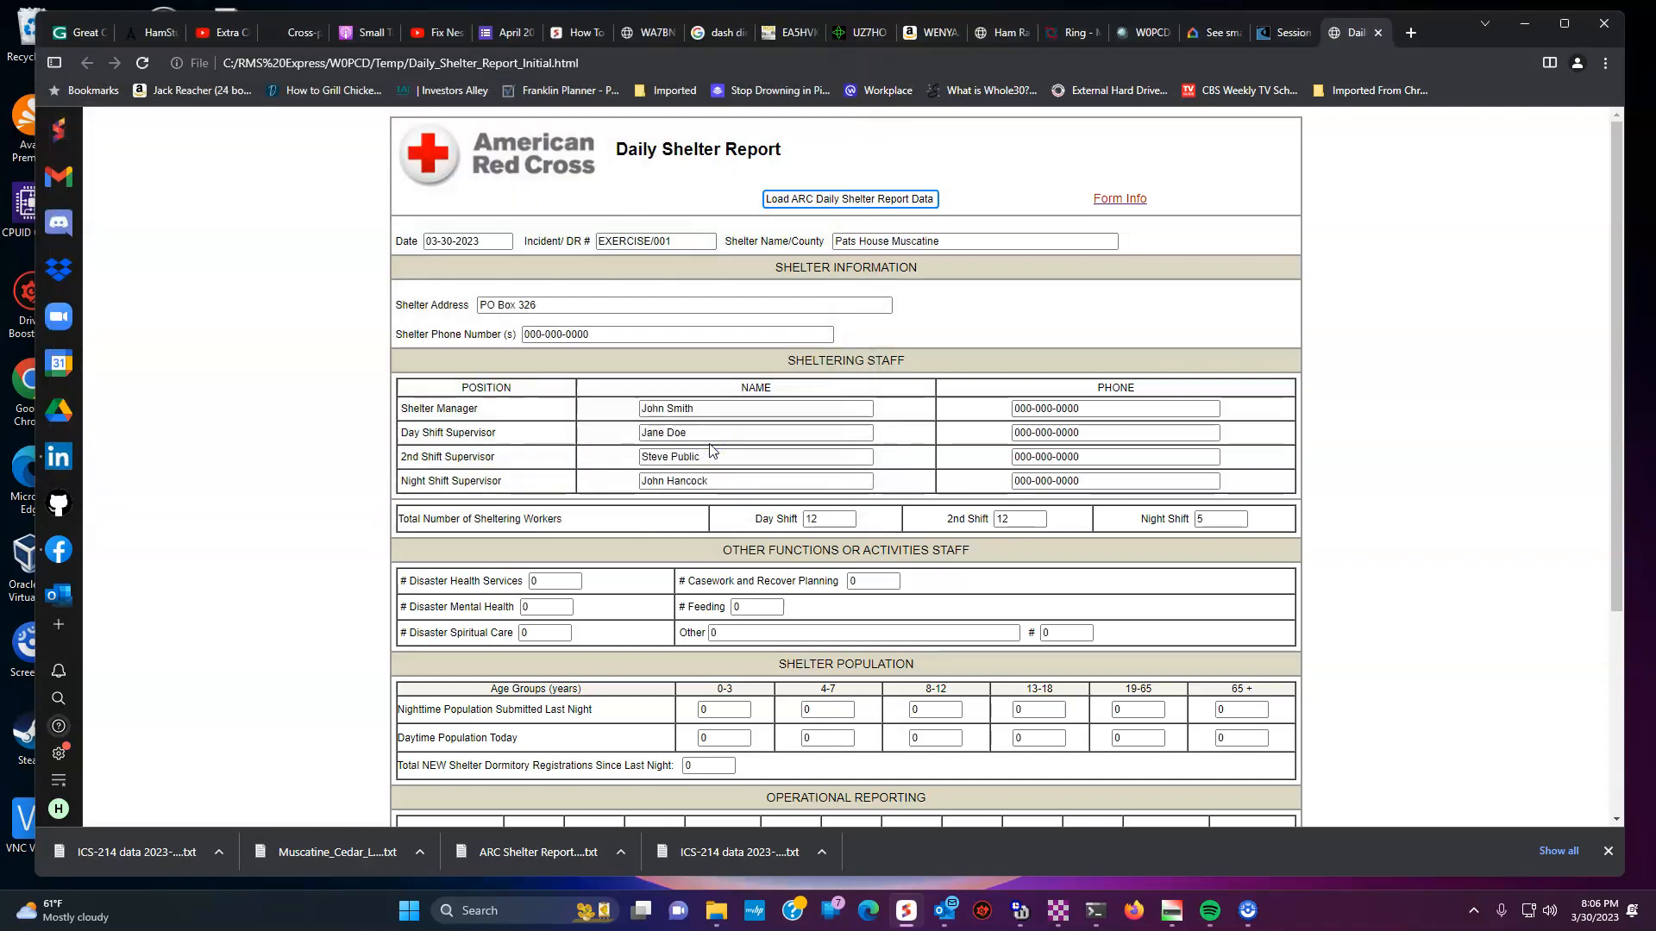
pyautogui.scroll(-4, 768, 451)
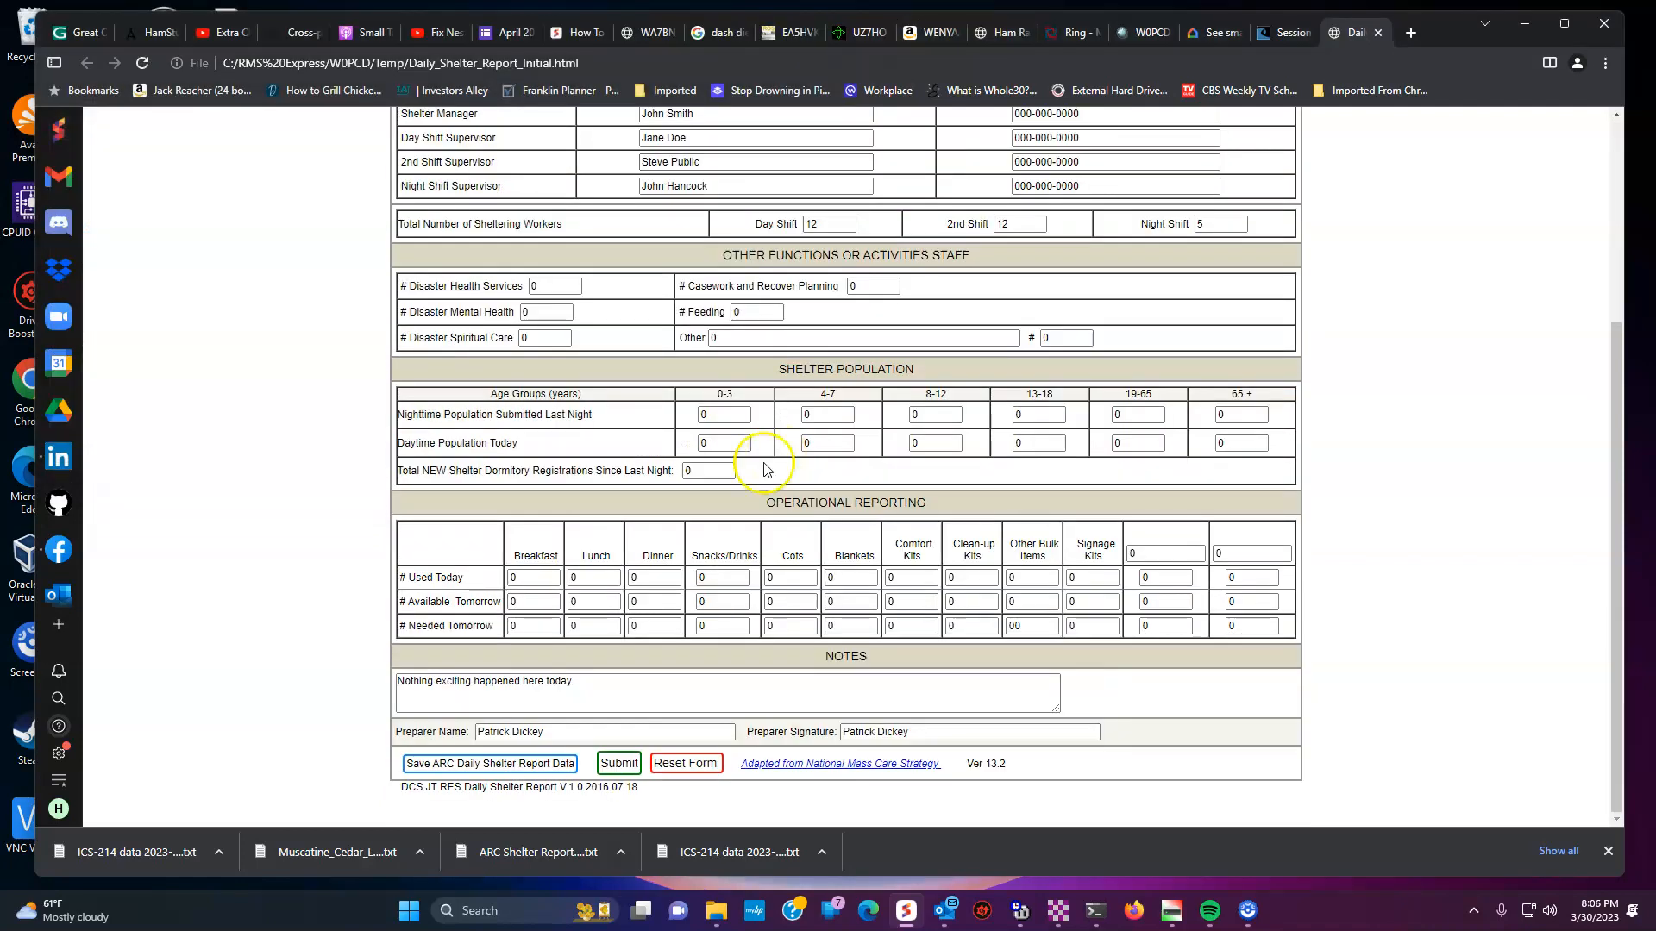
pyautogui.click(619, 762)
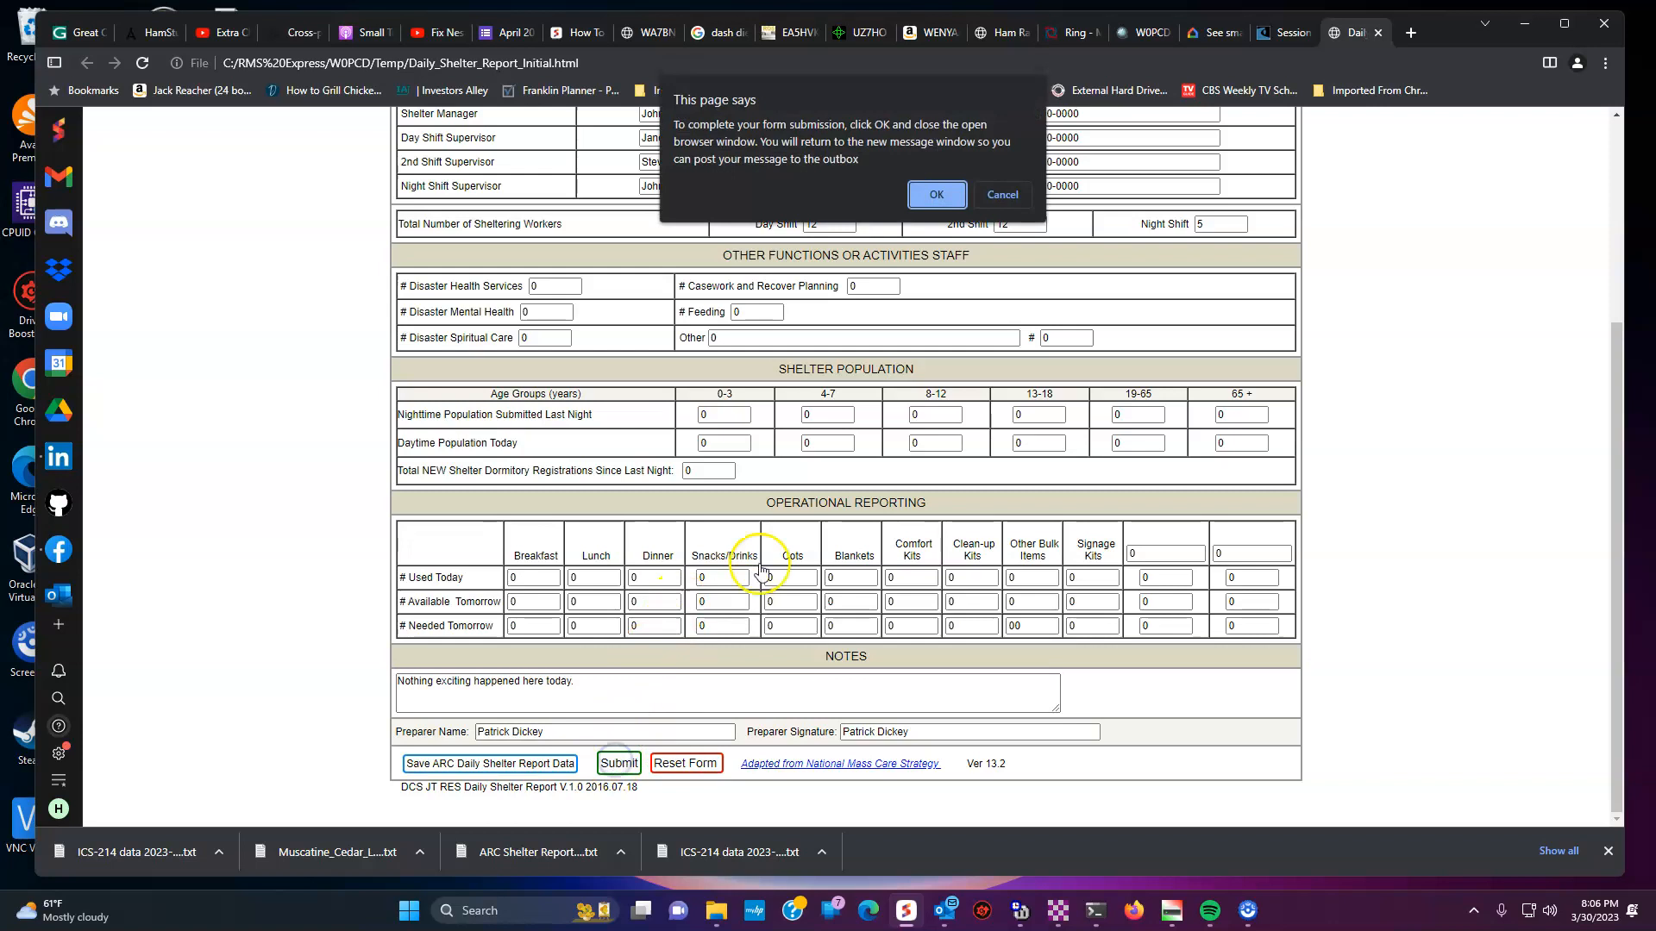
pyautogui.click(936, 194)
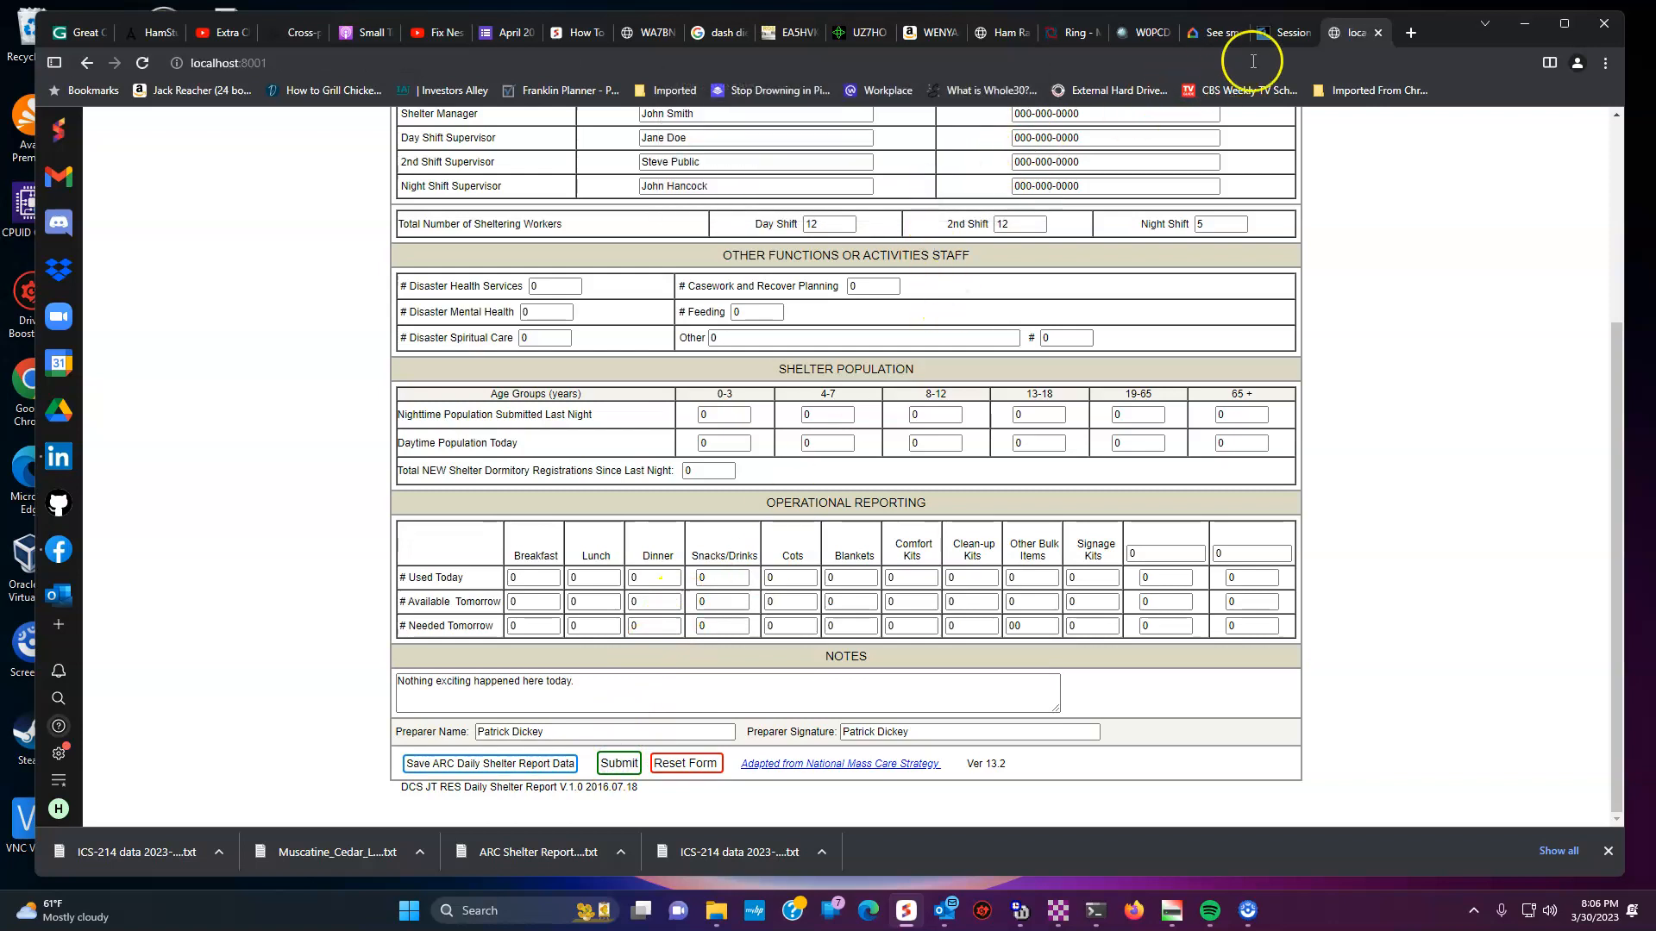
# - Post the shelter report message to the outbox, bringing it to 2 messages
pyautogui.click(1379, 34)
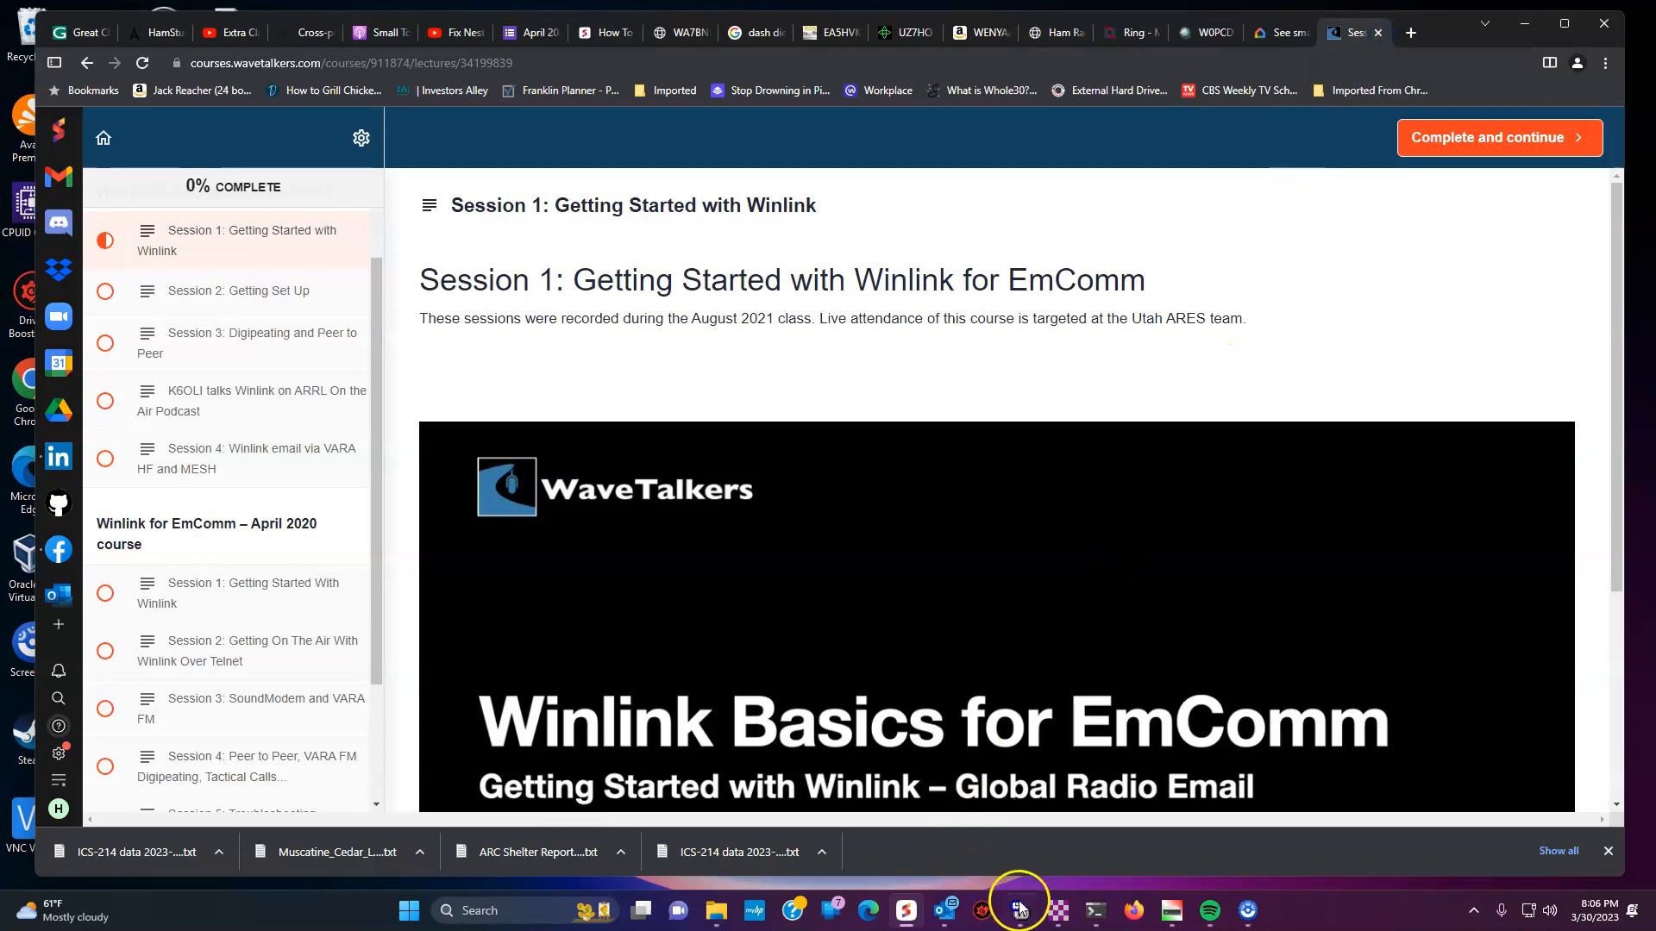
pyautogui.moveTo(1054, 906)
pyautogui.click(1130, 798)
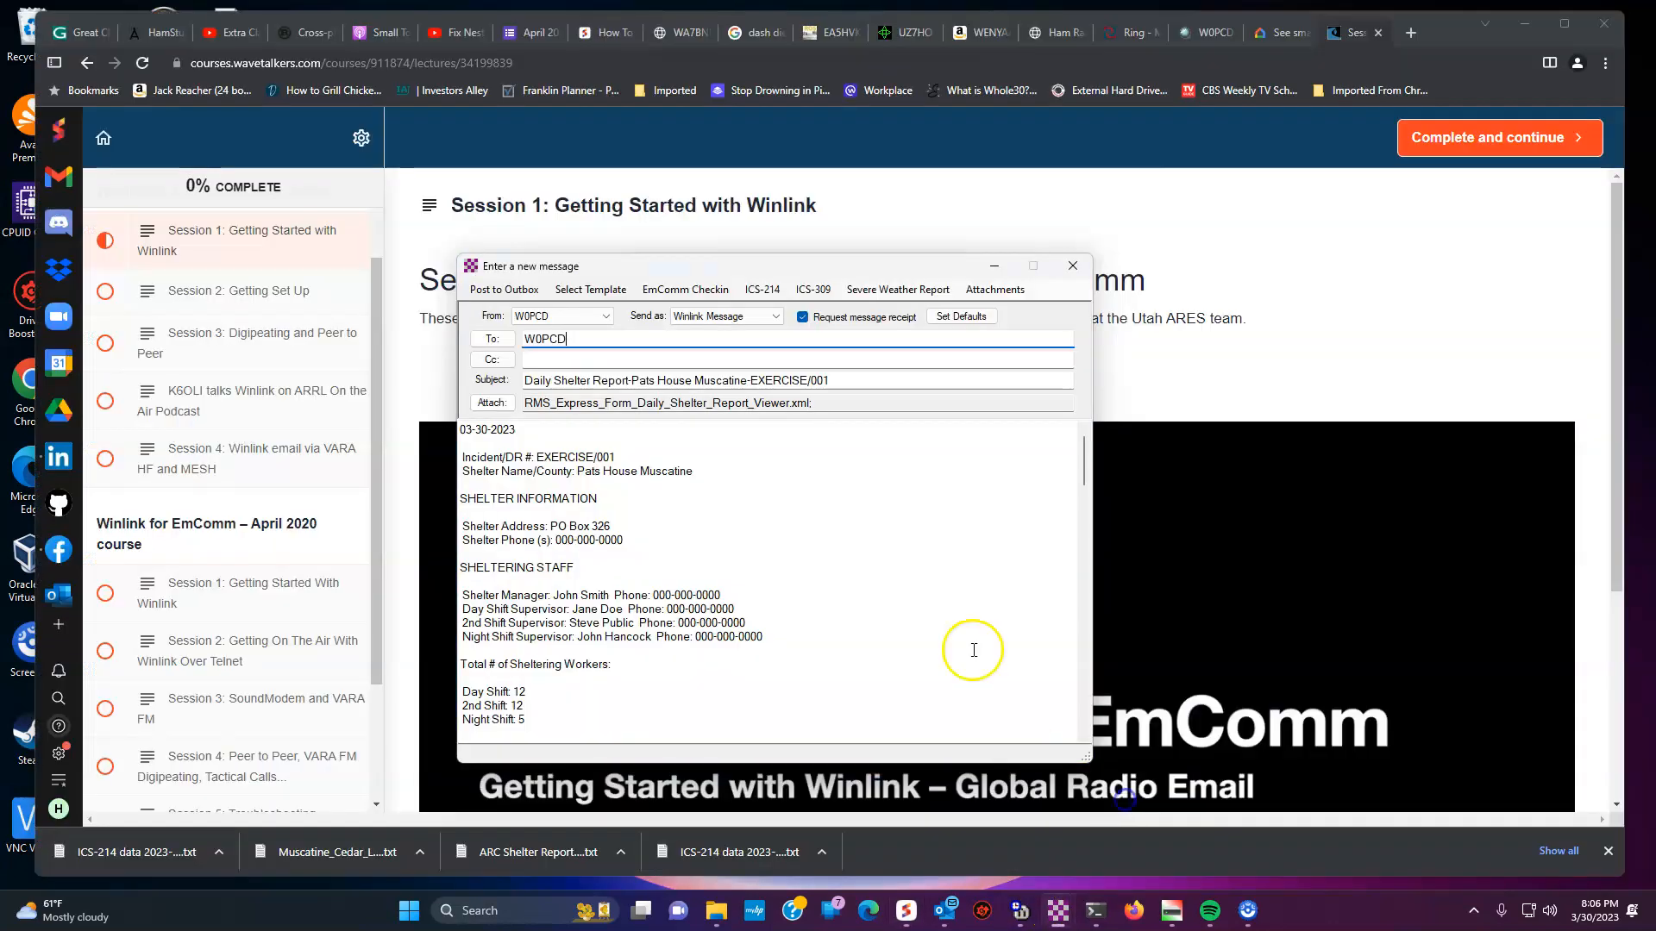
pyautogui.click(516, 291)
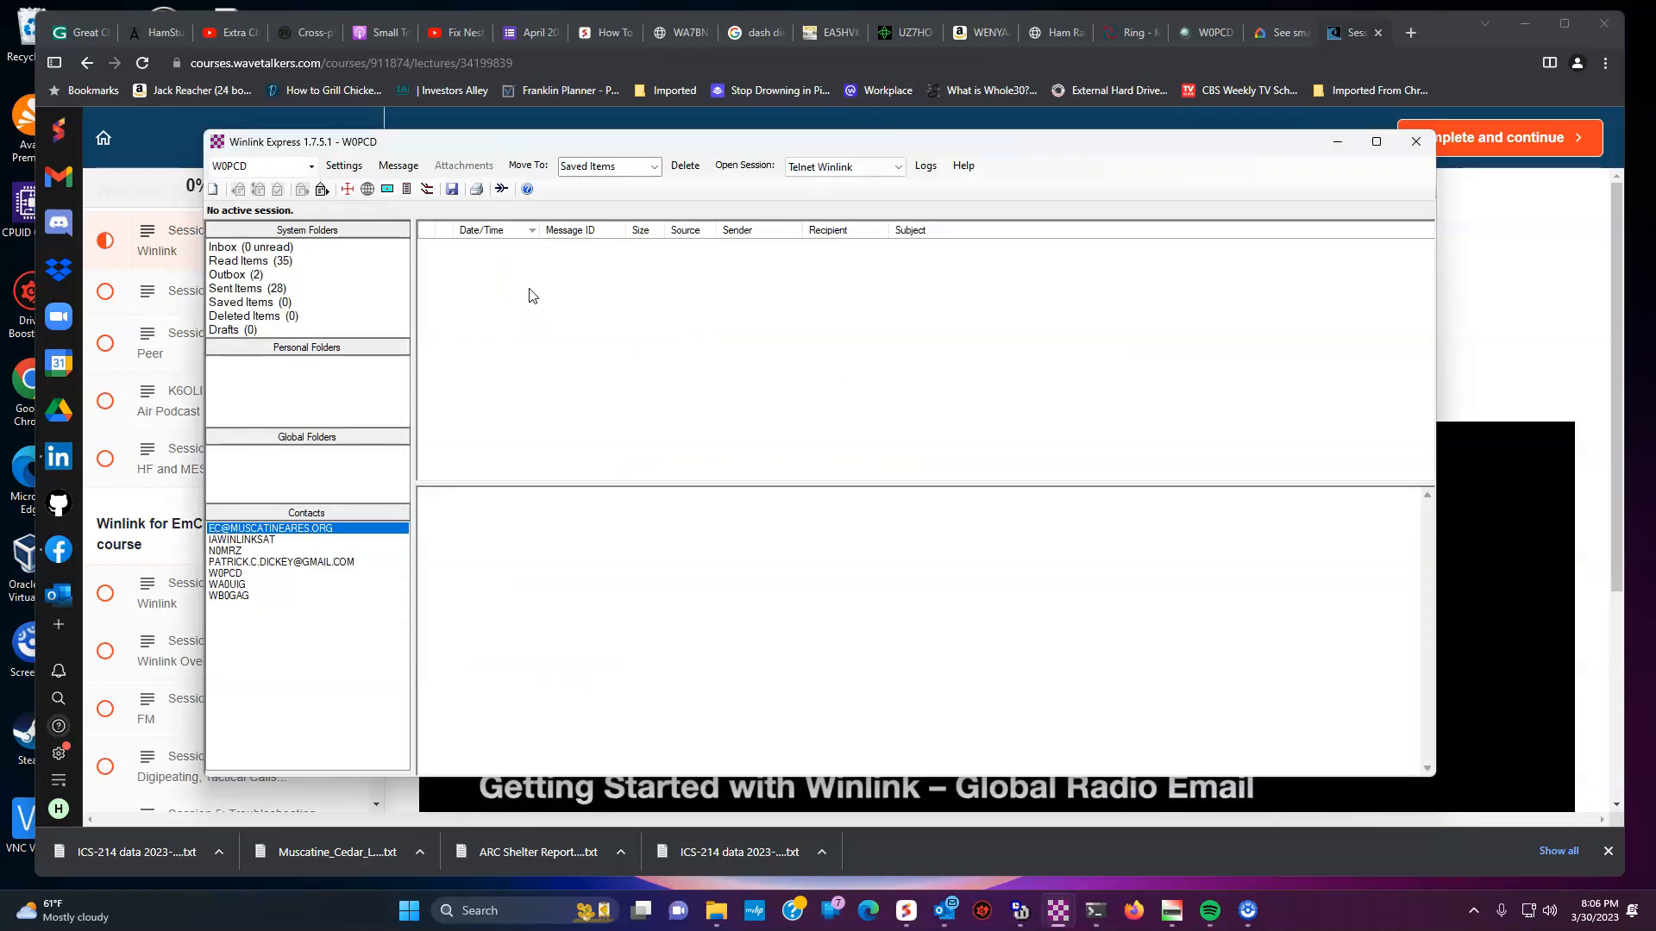
pyautogui.click(449, 261)
# - Start a new message and open the ICS-214 activity log form
pyautogui.click(436, 267)
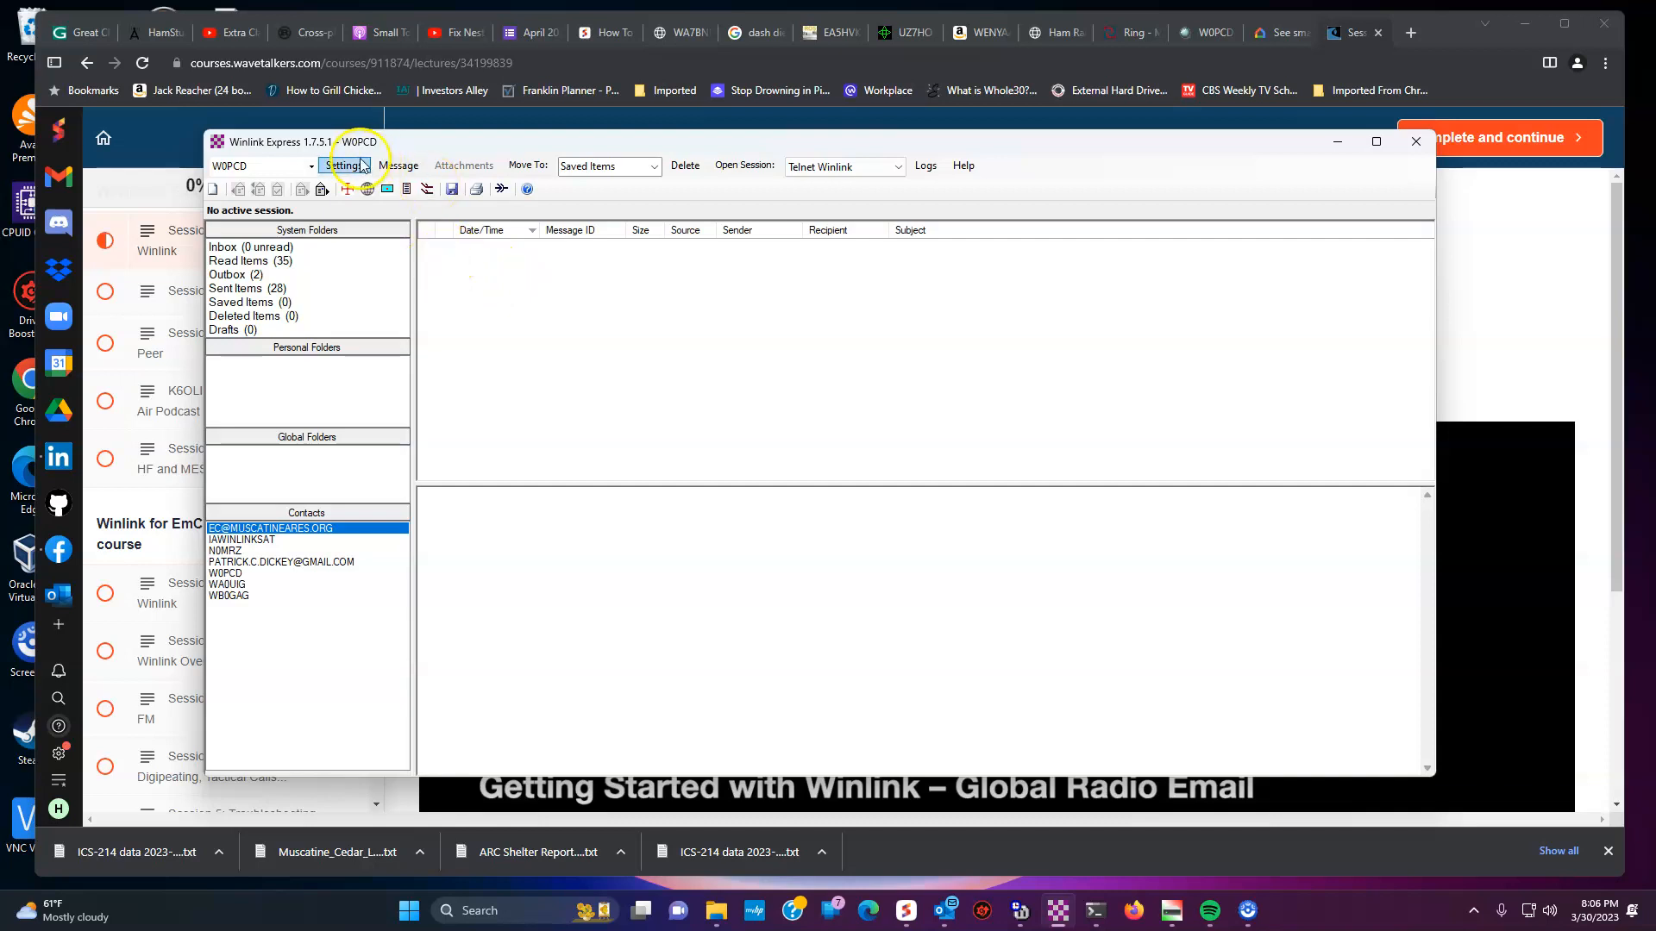
pyautogui.click(398, 166)
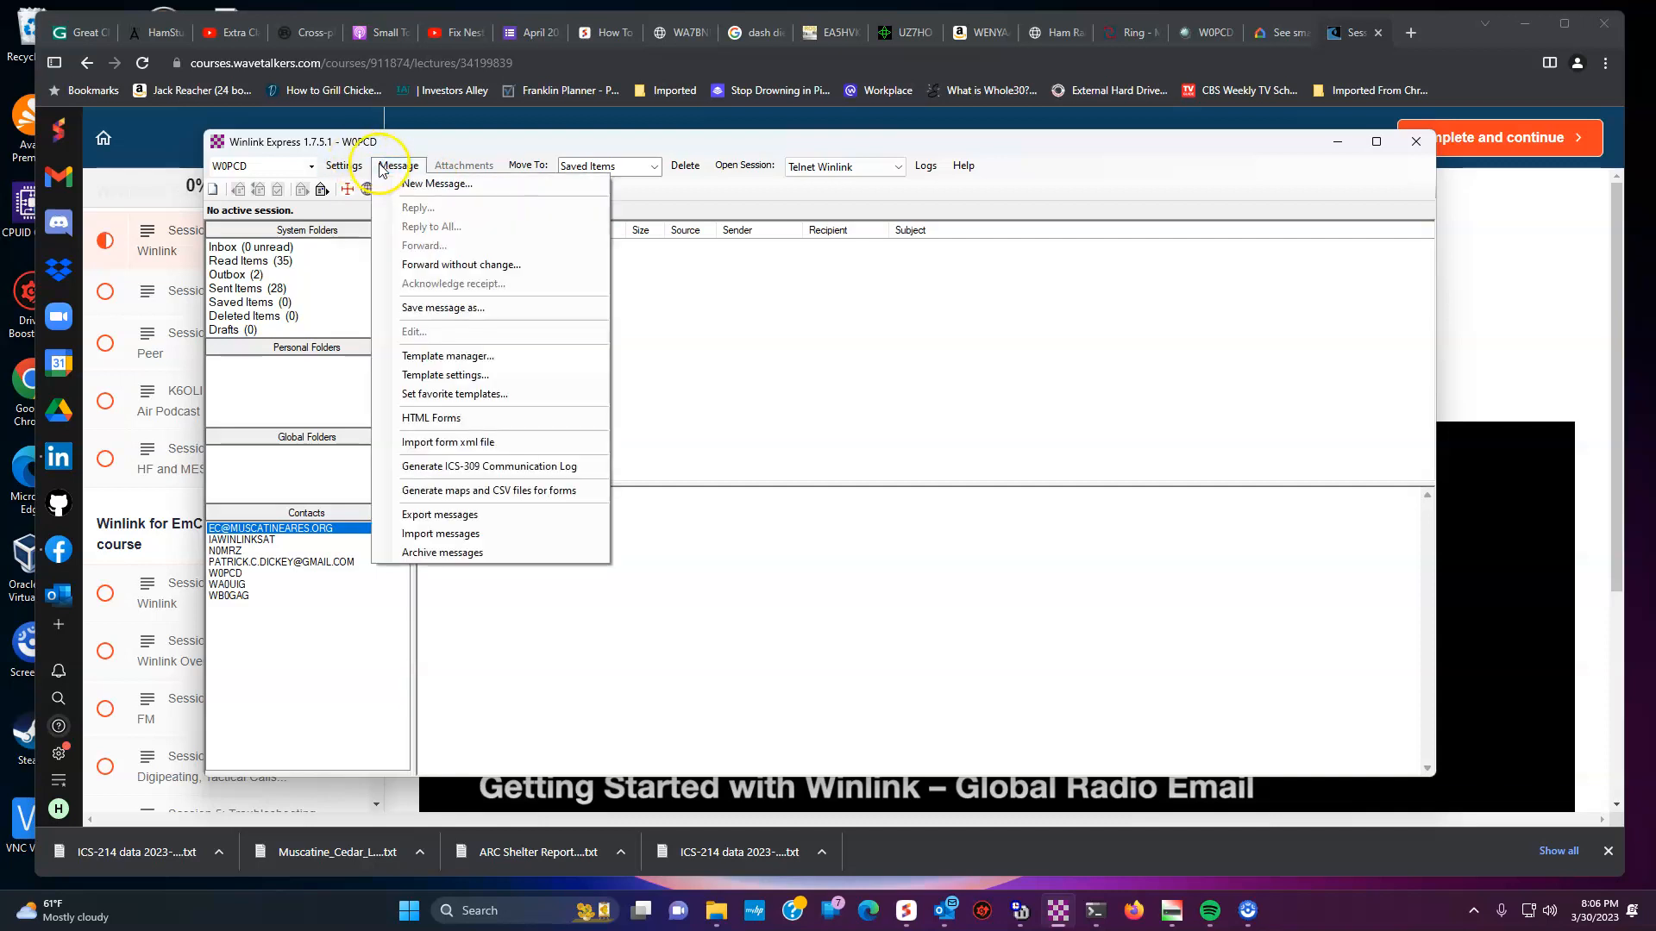
pyautogui.click(423, 184)
pyautogui.click(575, 290)
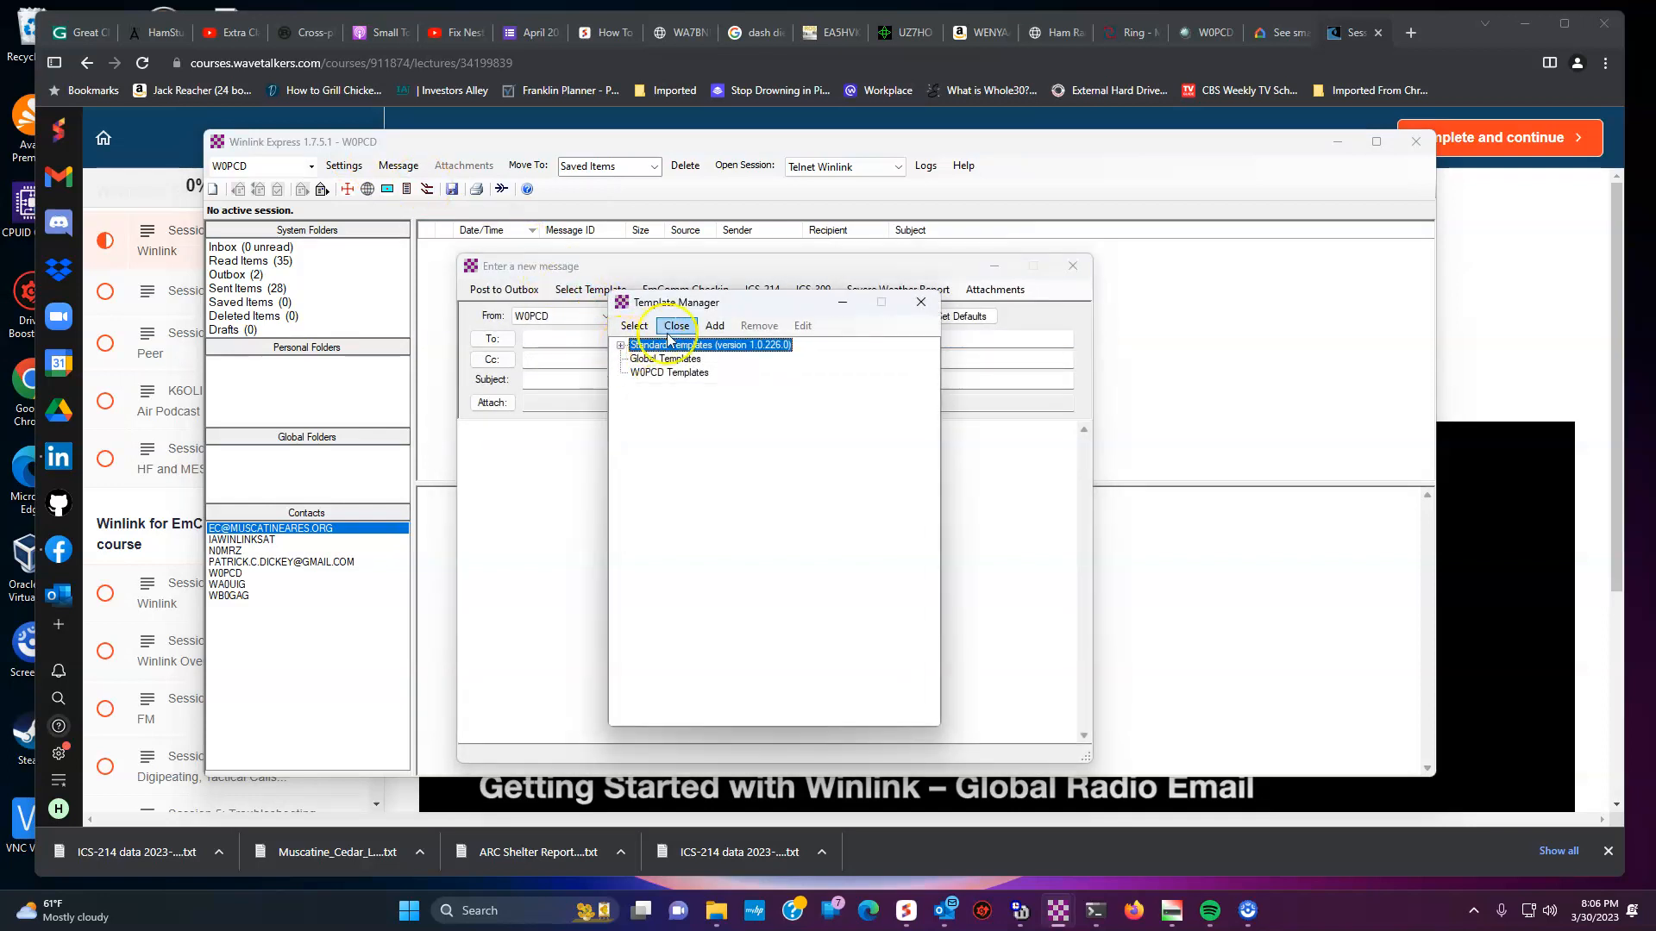
pyautogui.click(919, 303)
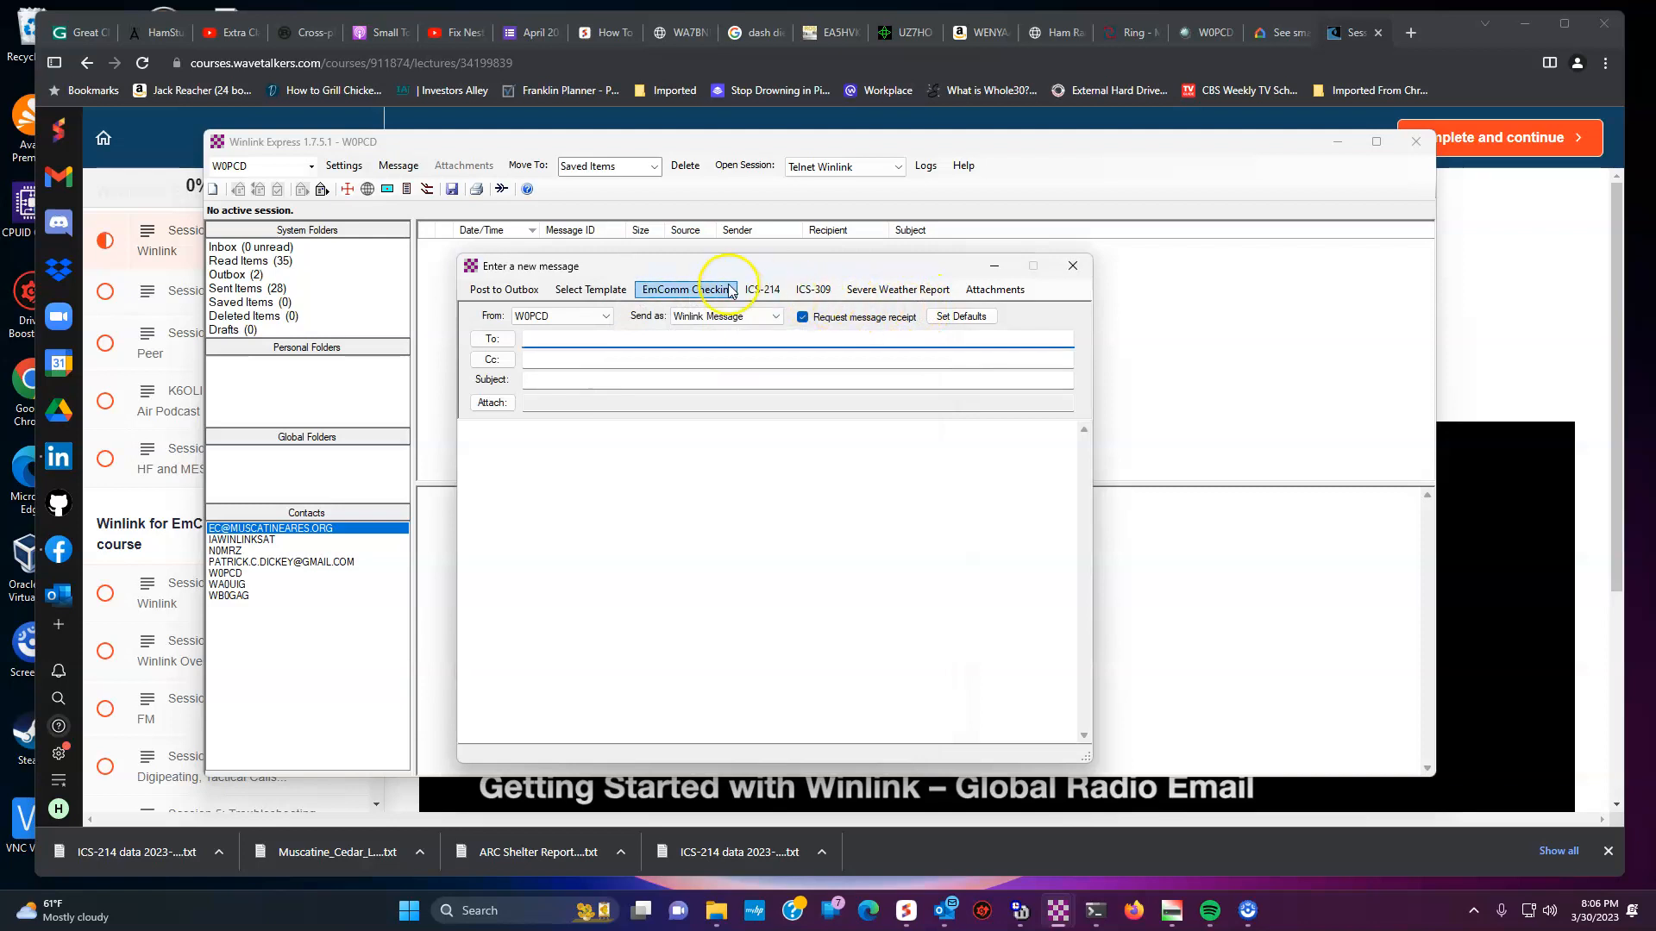
pyautogui.click(764, 290)
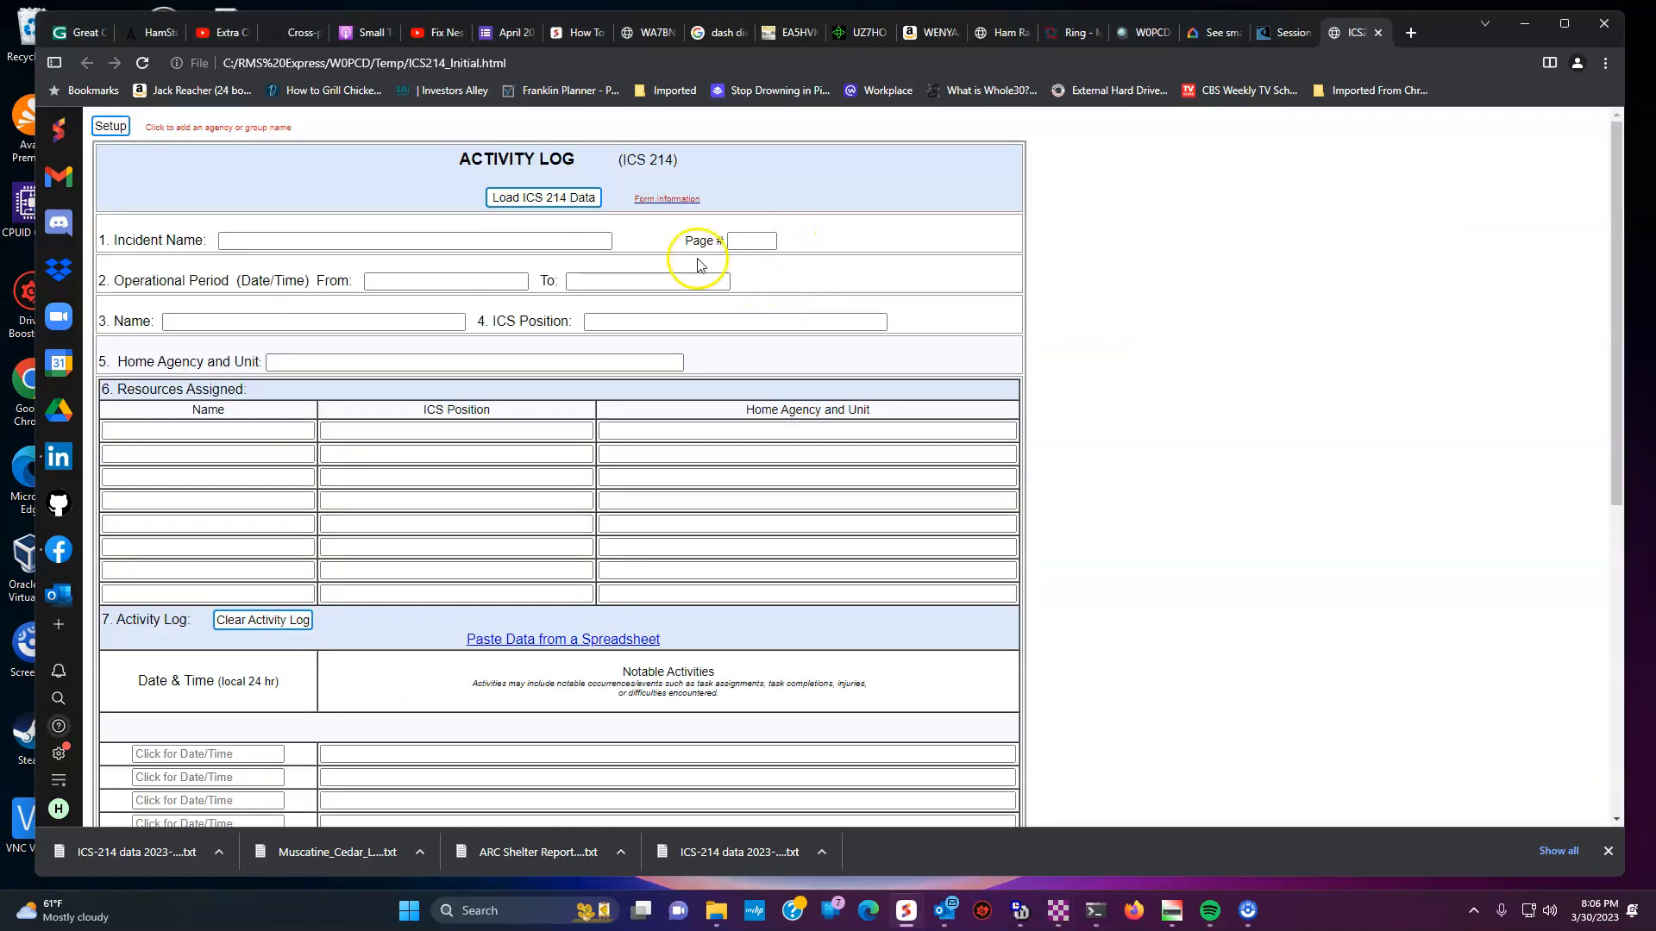
pyautogui.click(565, 200)
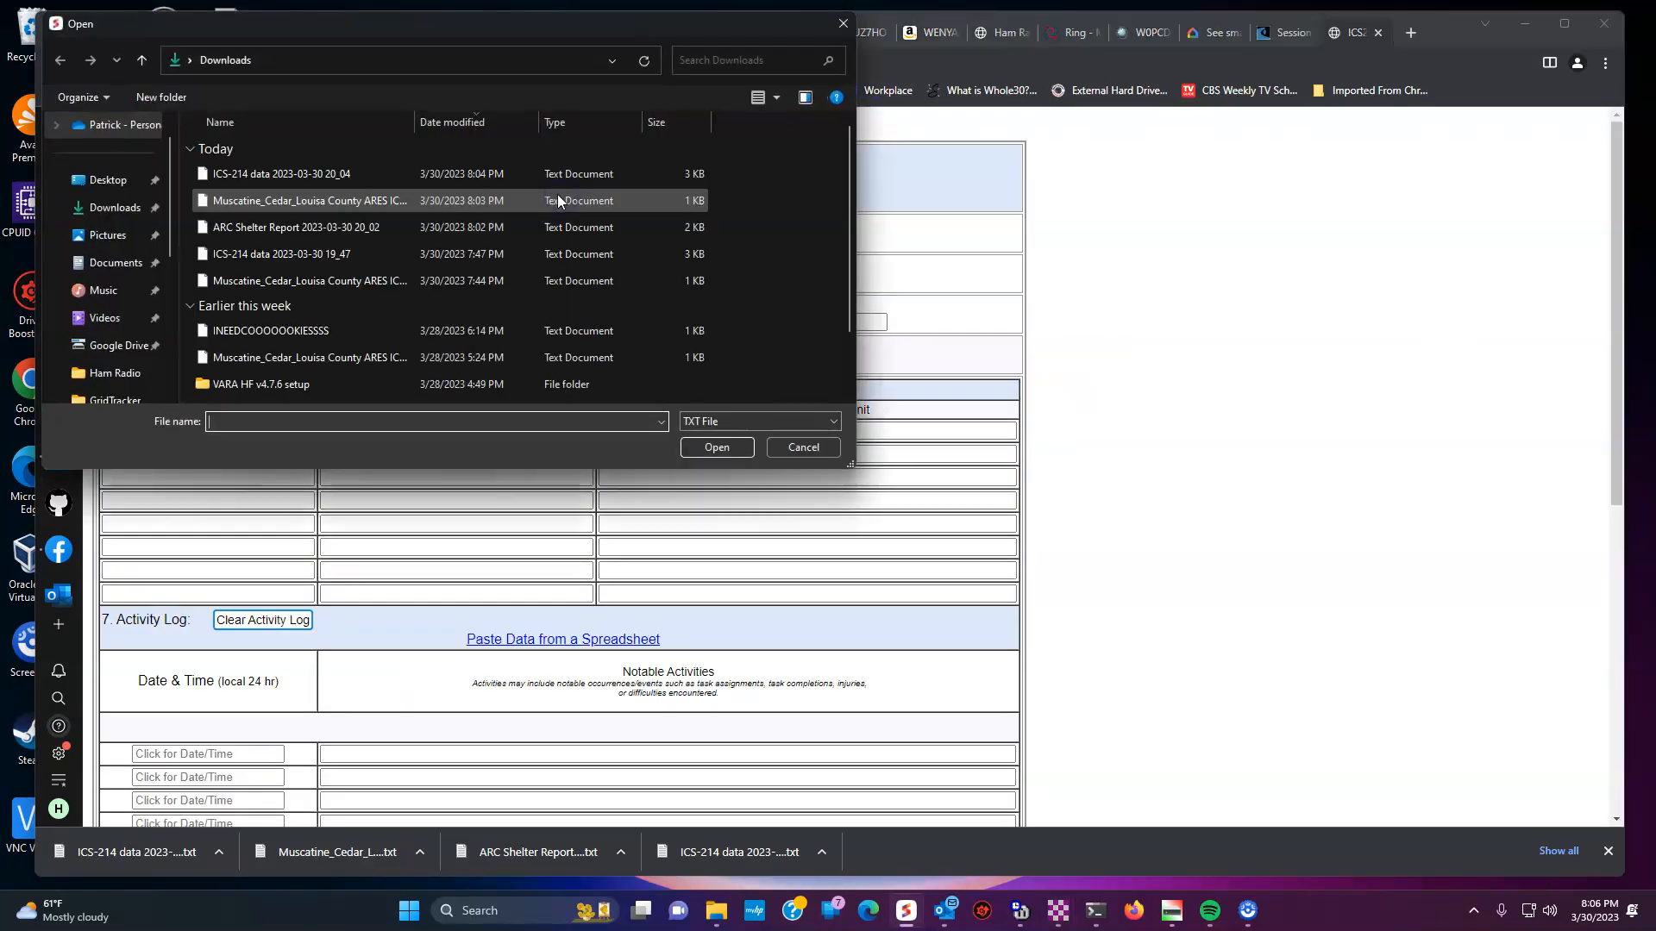
pyautogui.click(387, 173)
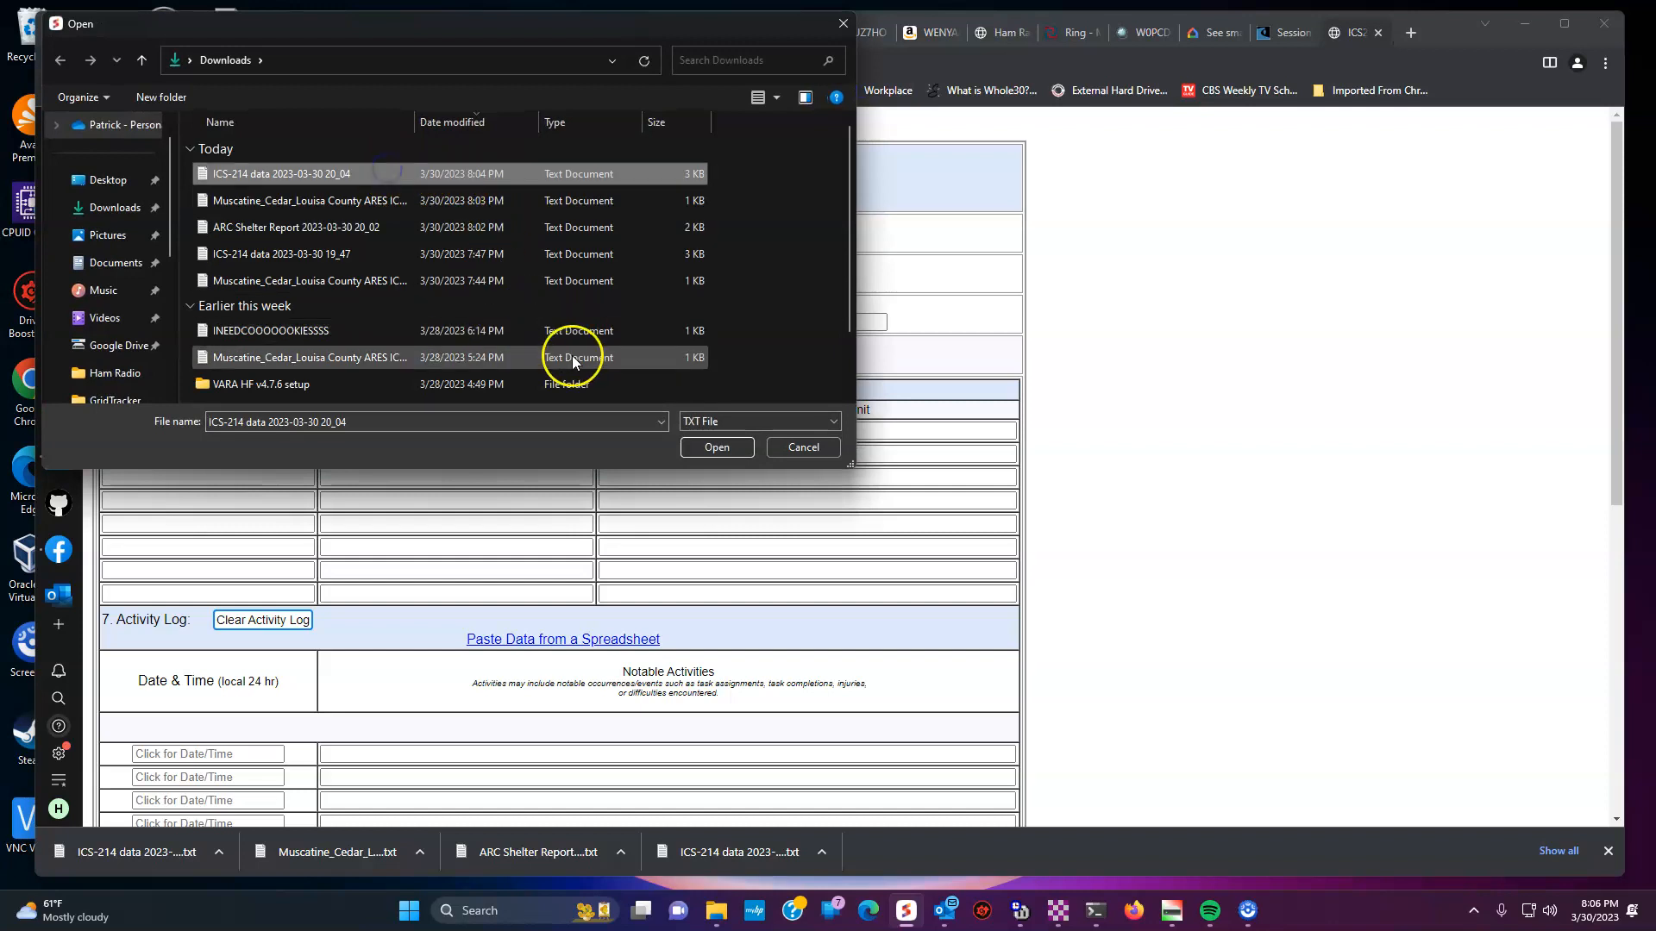
pyautogui.click(707, 449)
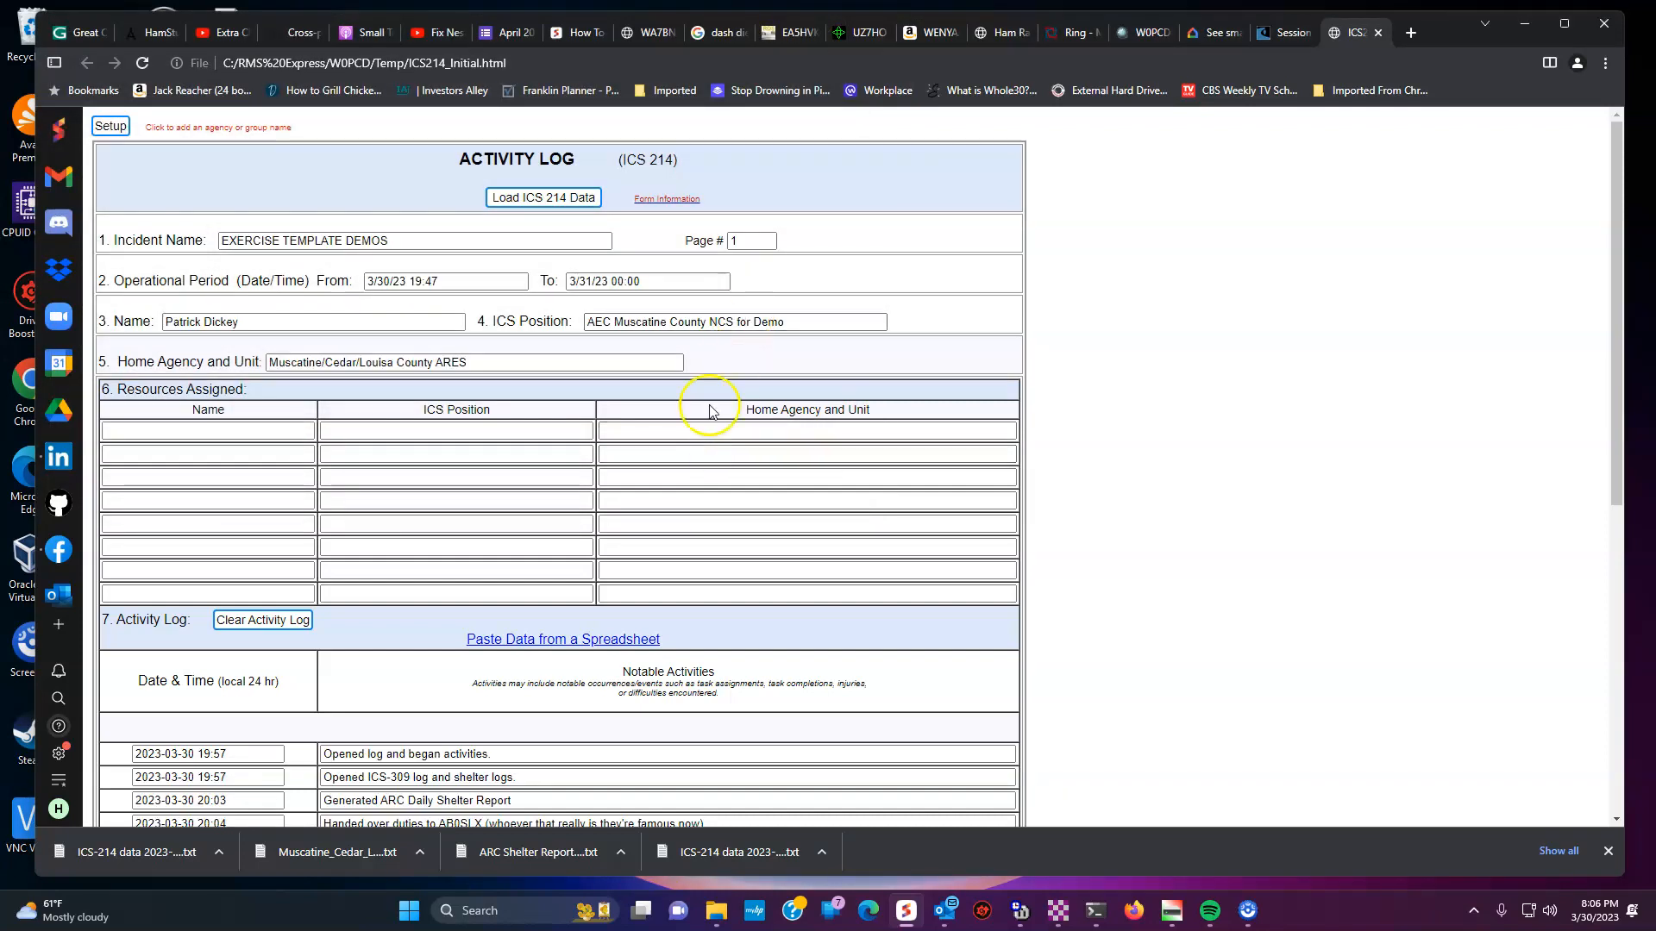
pyautogui.scroll(-8, 682, 457)
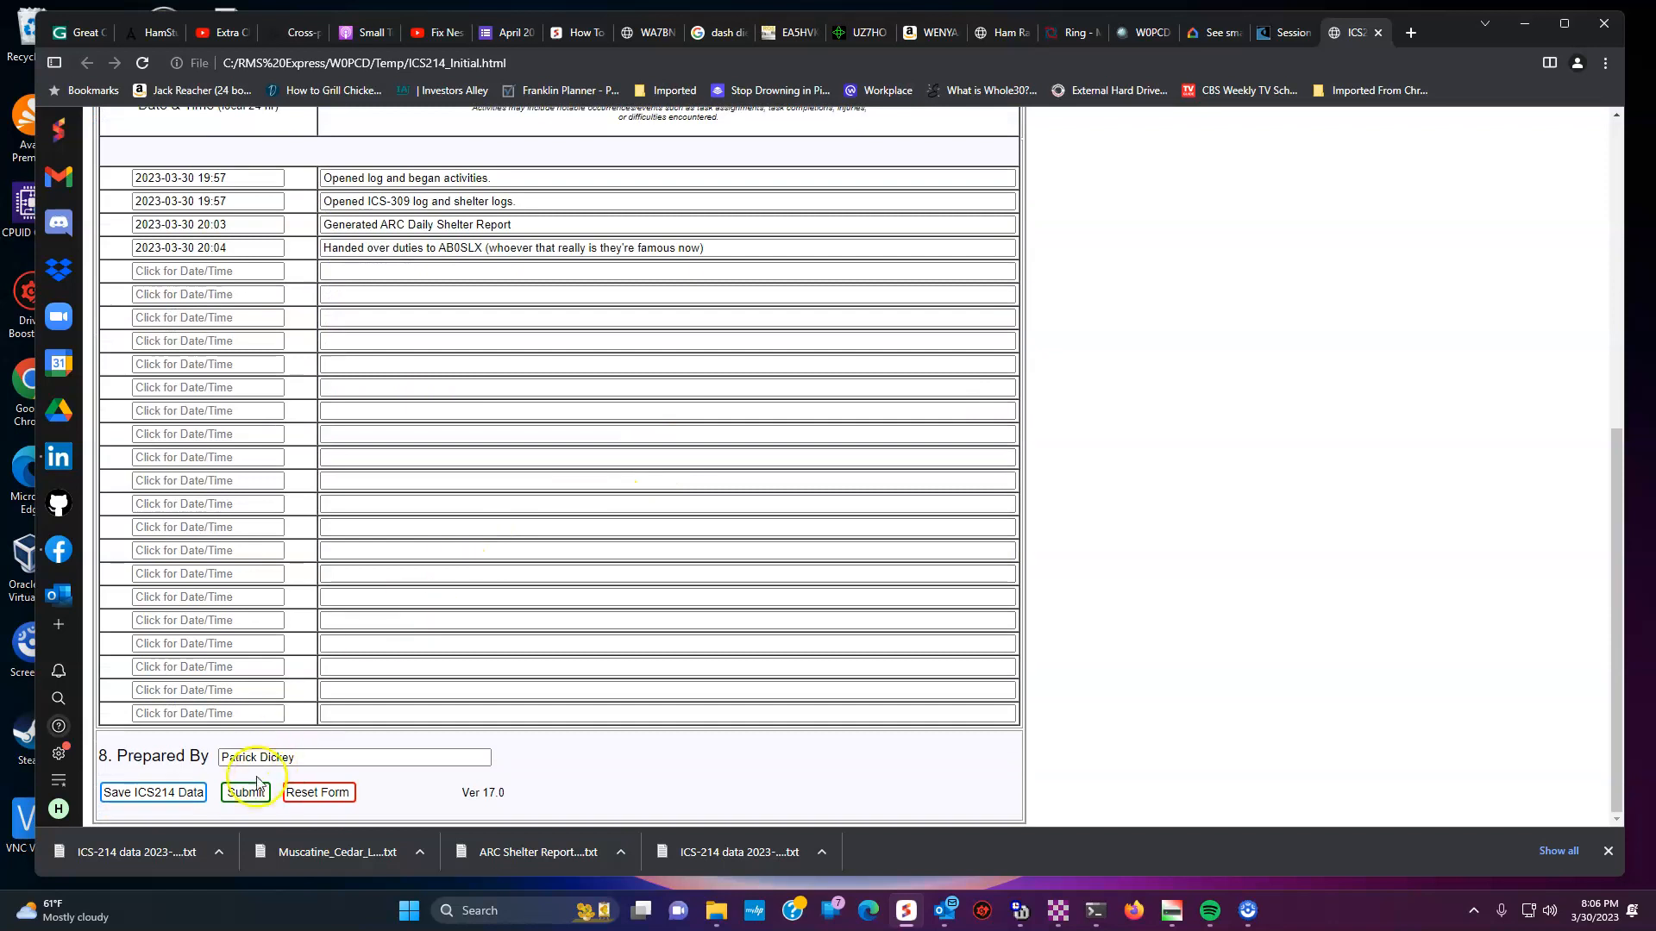
pyautogui.click(246, 794)
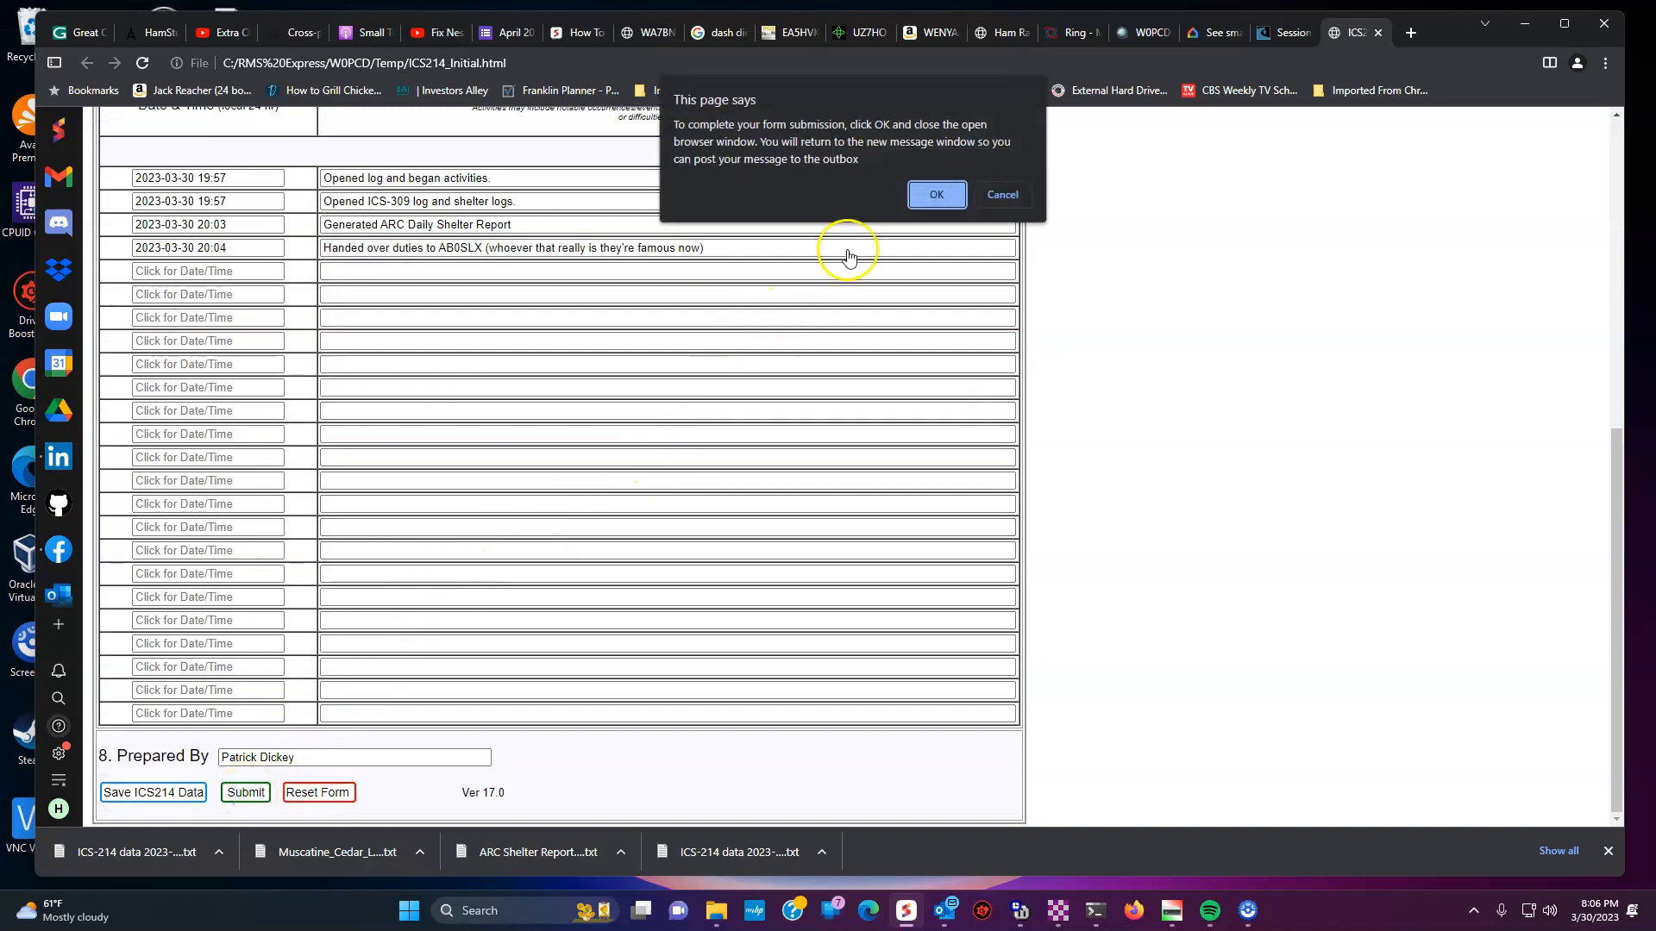
pyautogui.click(957, 184)
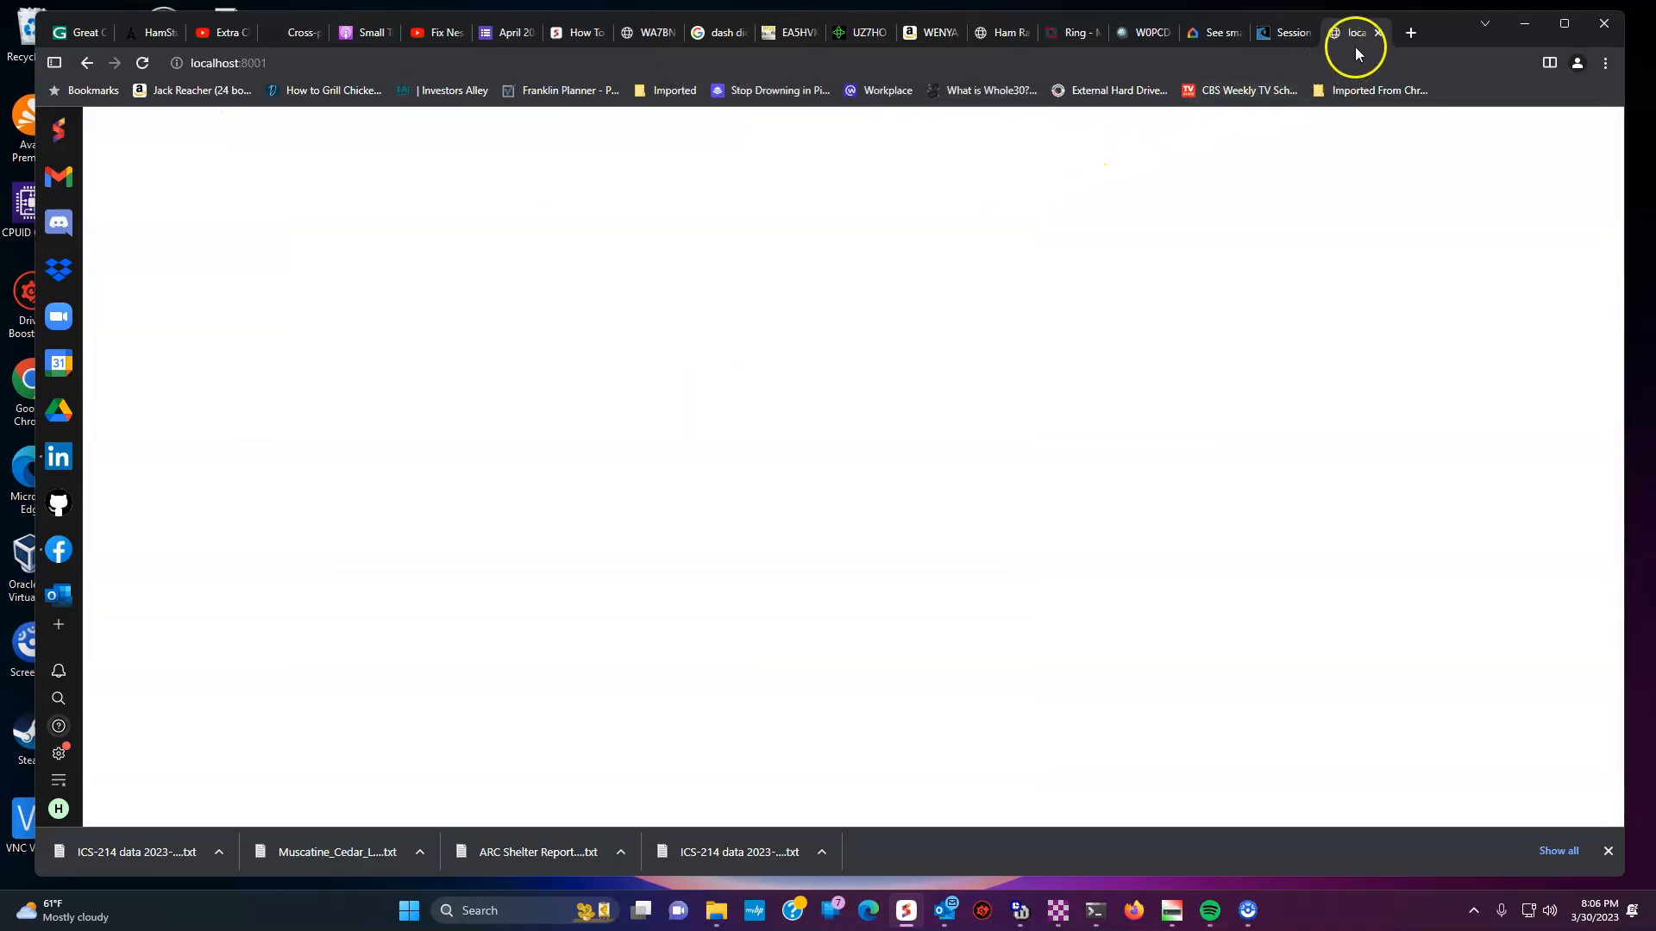
# - Post the ICS-214 message to the outbox, which now holds 3
pyautogui.click(1371, 34)
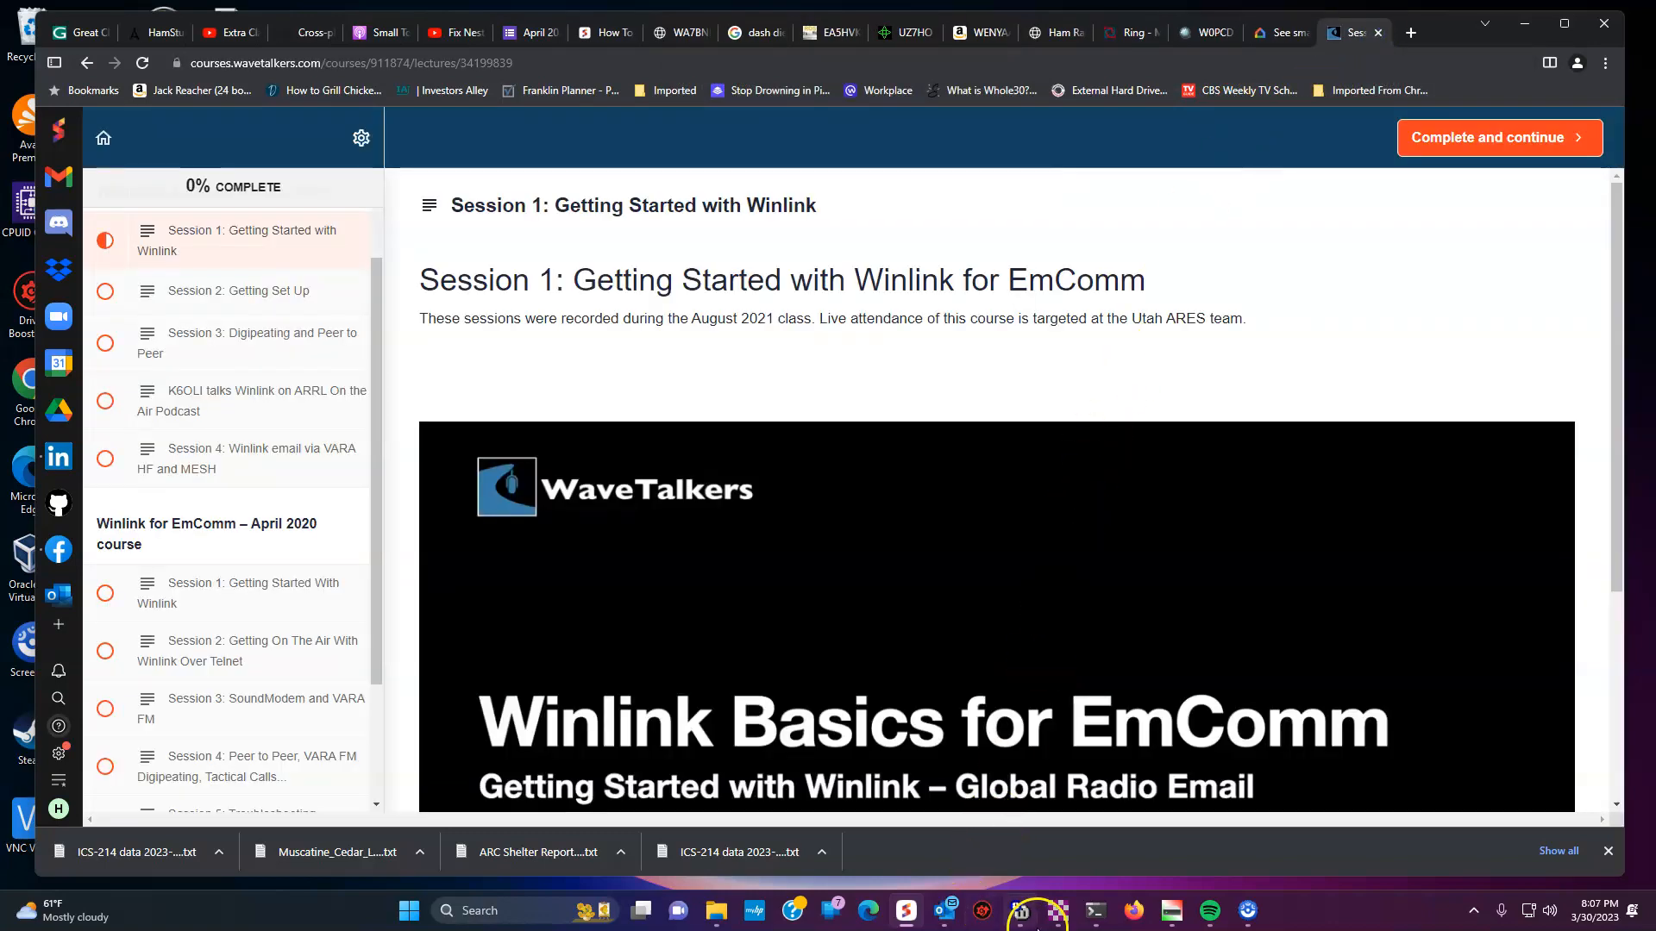
pyautogui.moveTo(1059, 910)
pyautogui.click(1156, 820)
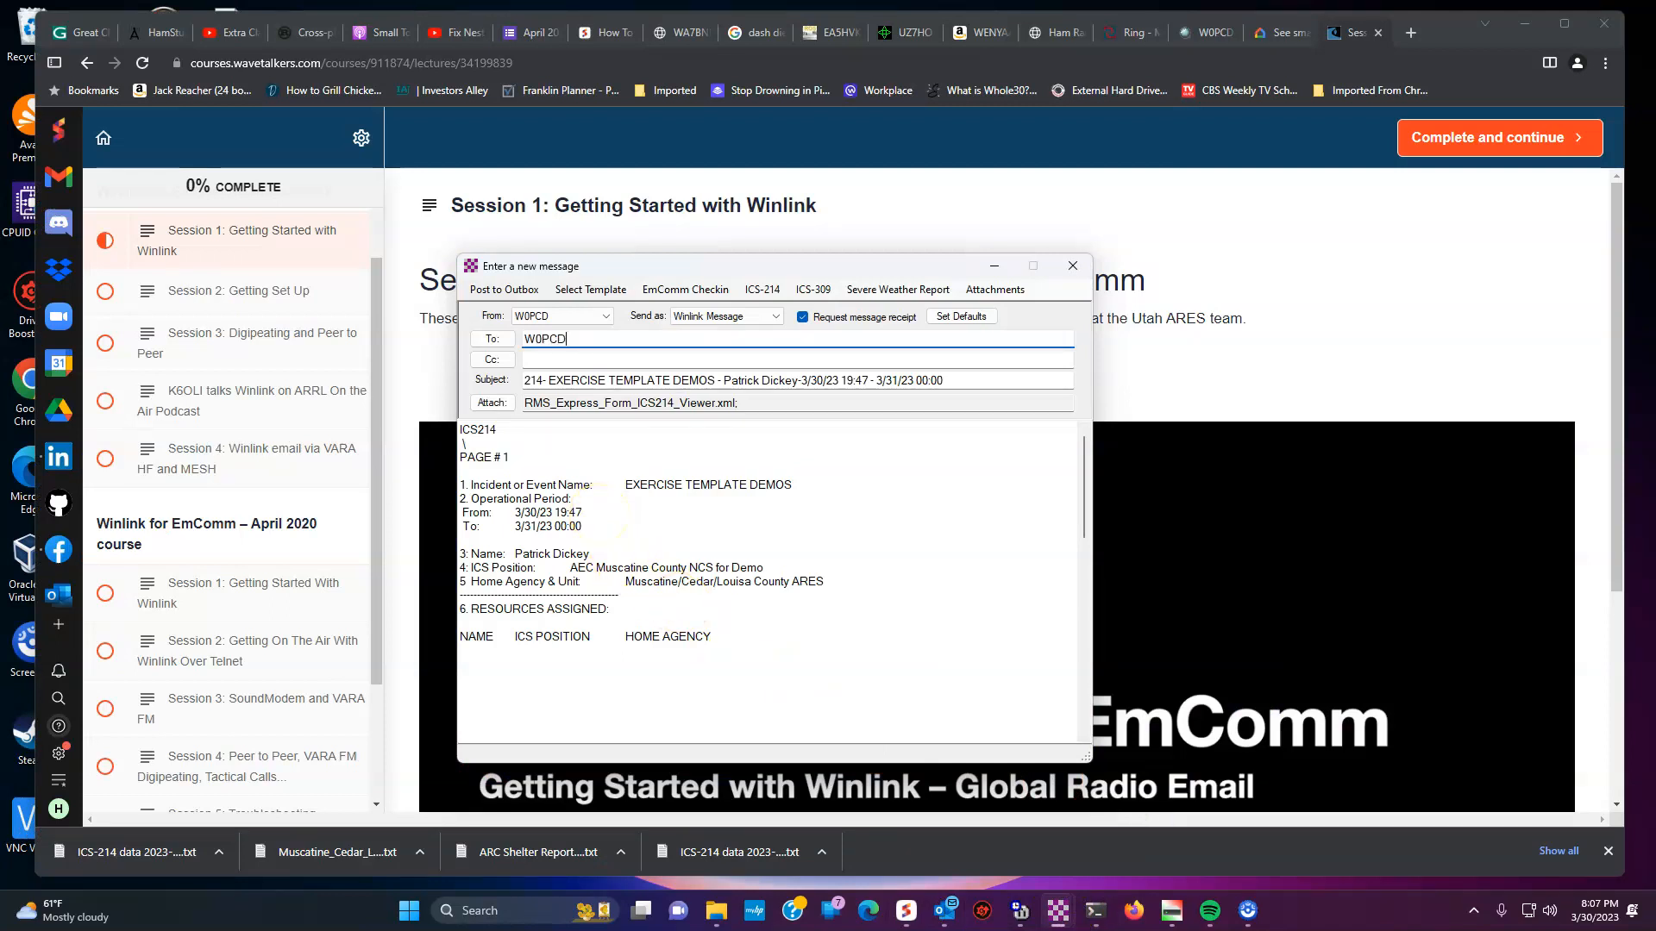
pyautogui.click(515, 290)
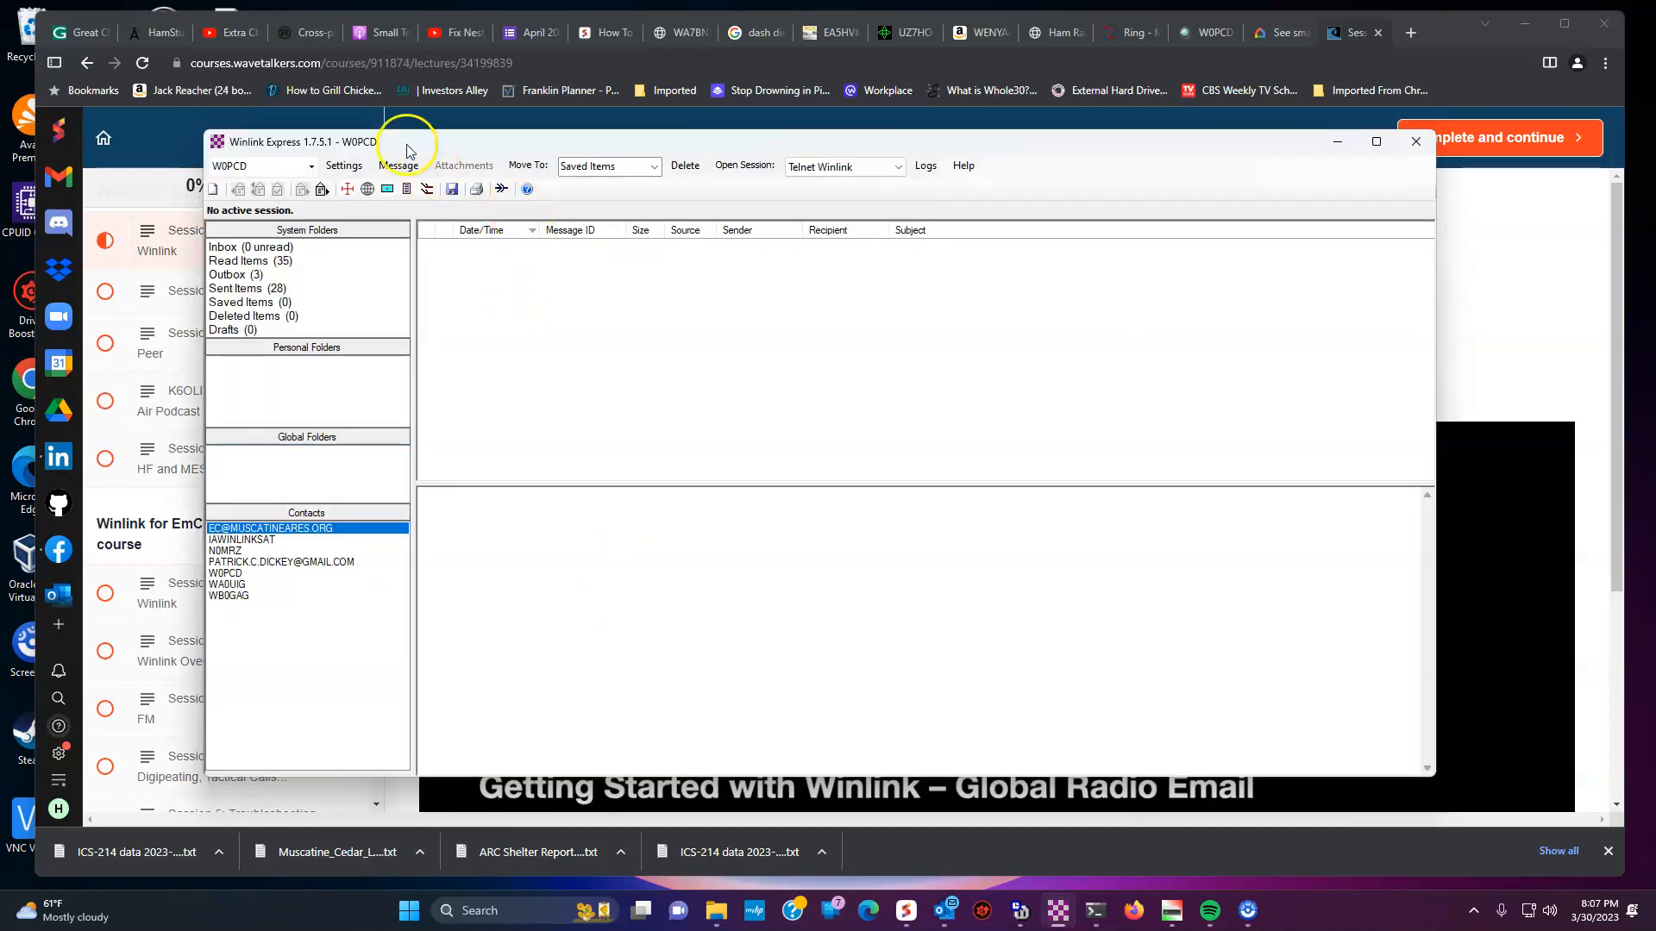
# - Start a new message and open the ICS-309 communications log form
pyautogui.click(397, 165)
pyautogui.click(427, 184)
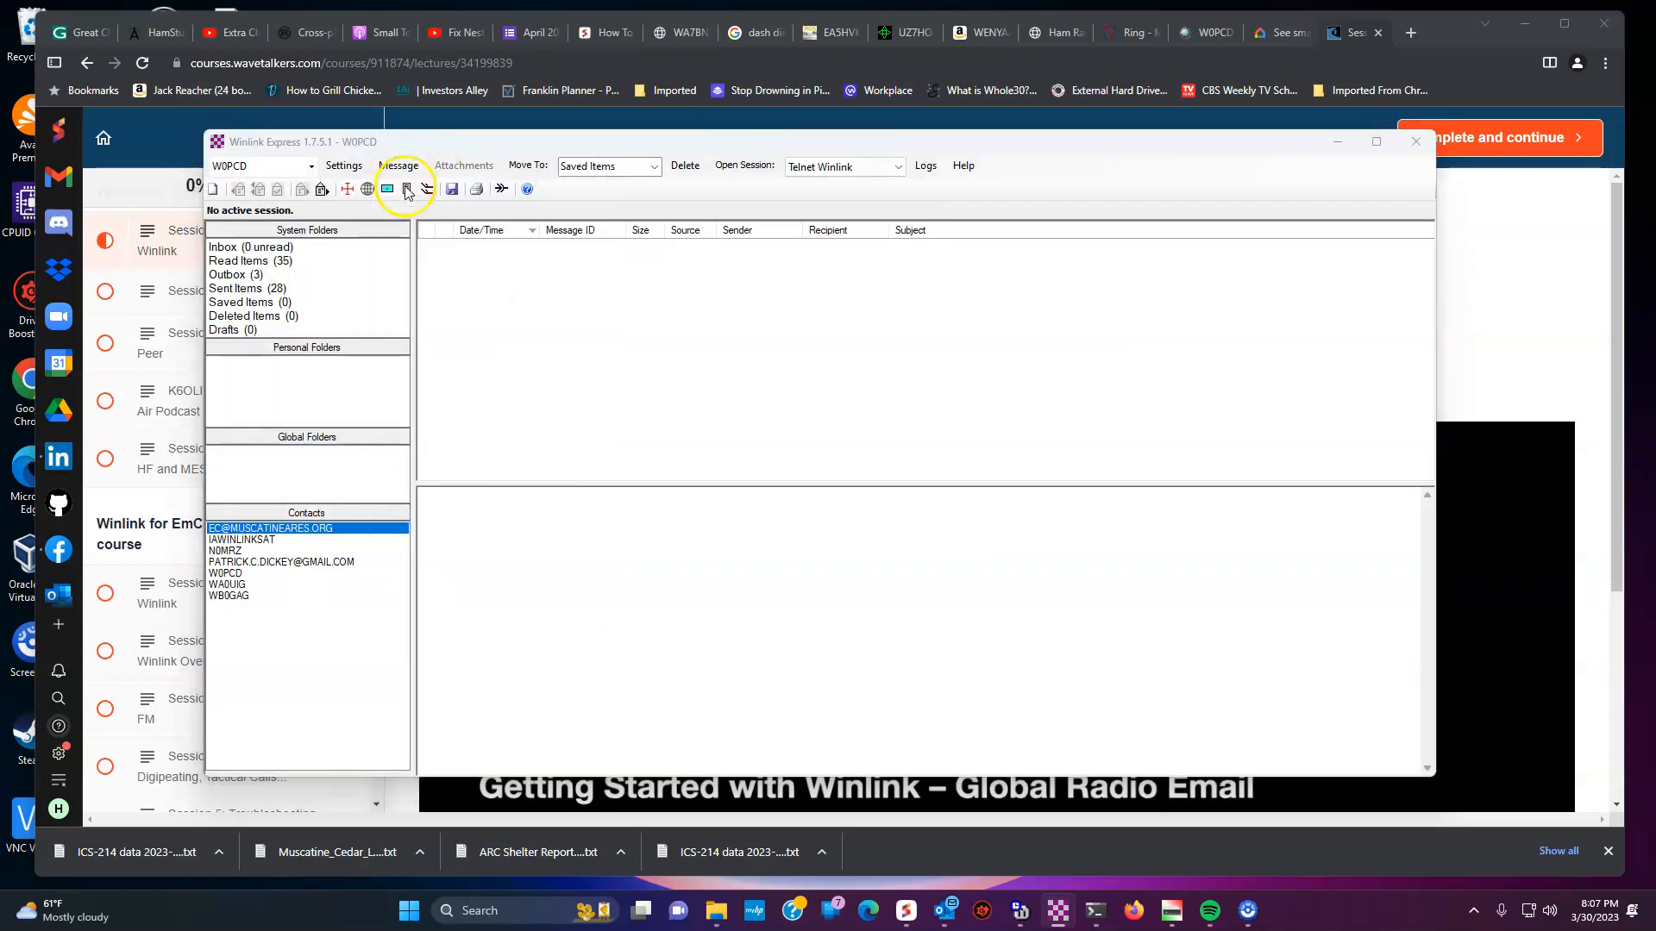
pyautogui.click(817, 287)
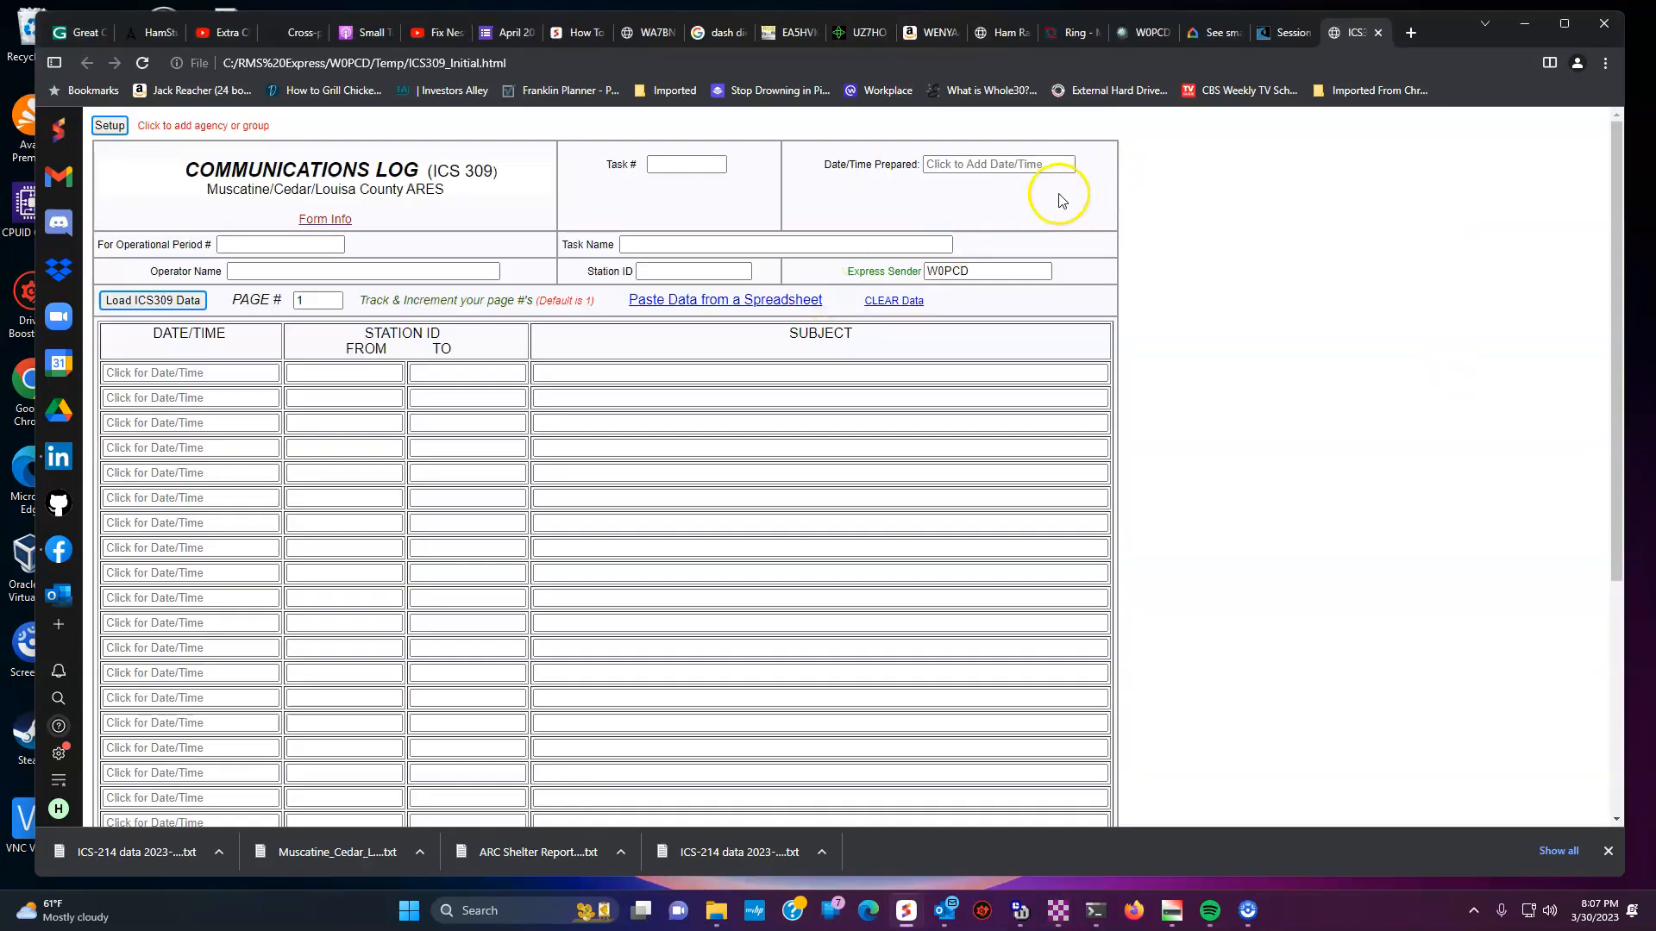
pyautogui.click(312, 266)
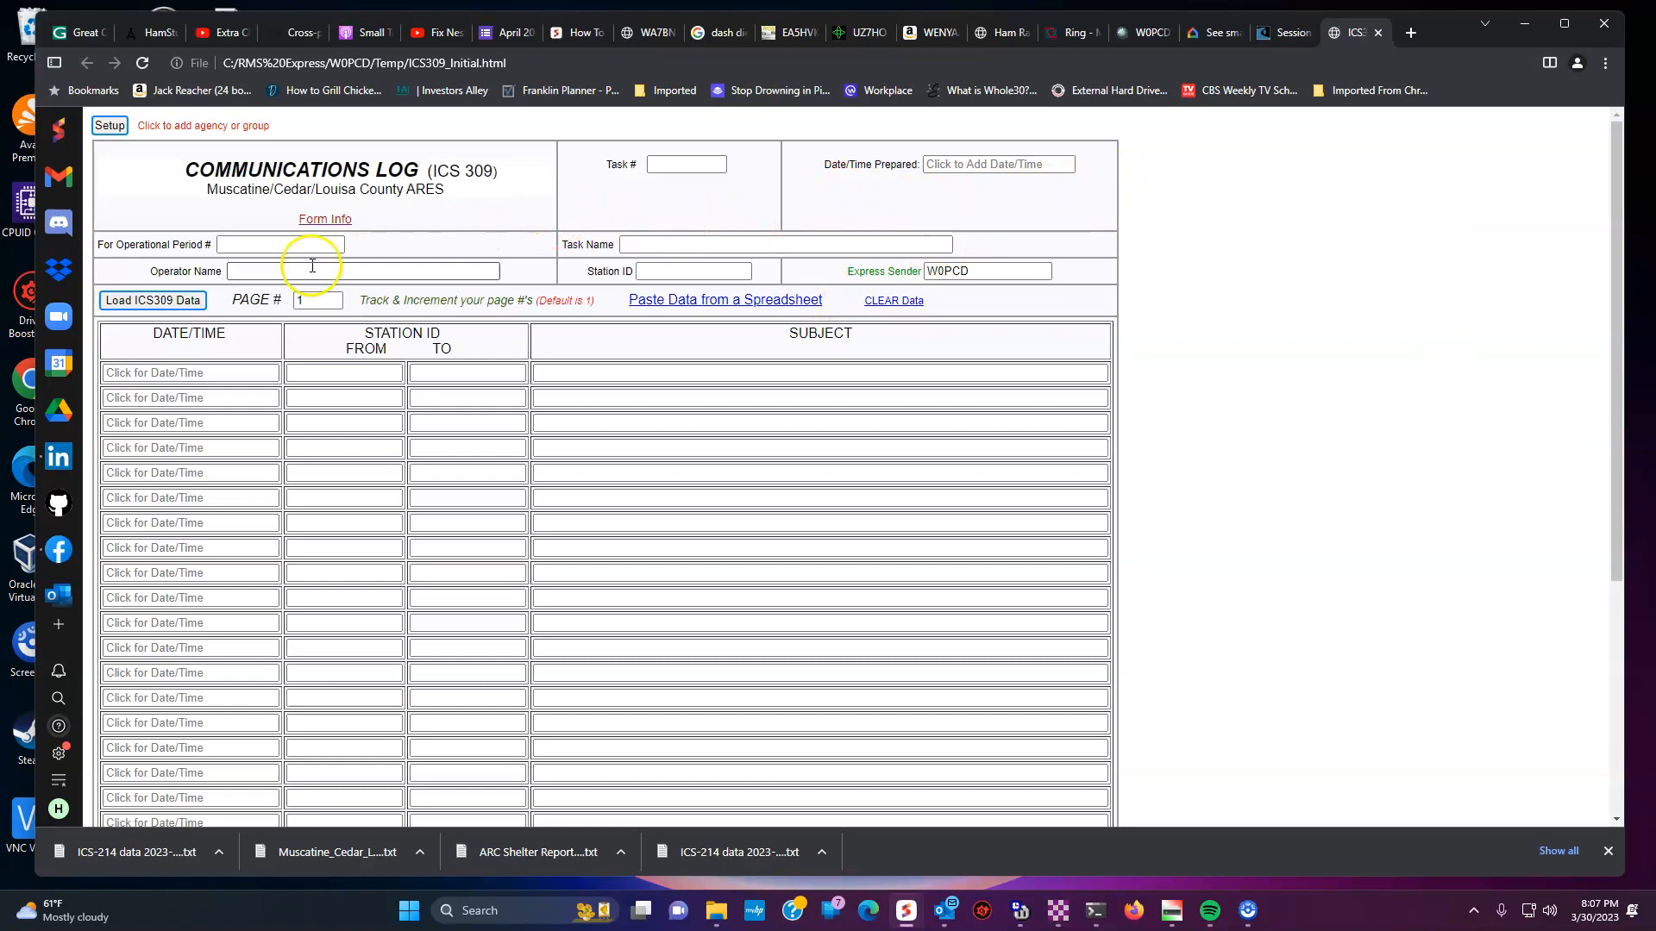
# - Load the saved Muscatine ICS-309 log data into the form and submit it
pyautogui.click(180, 303)
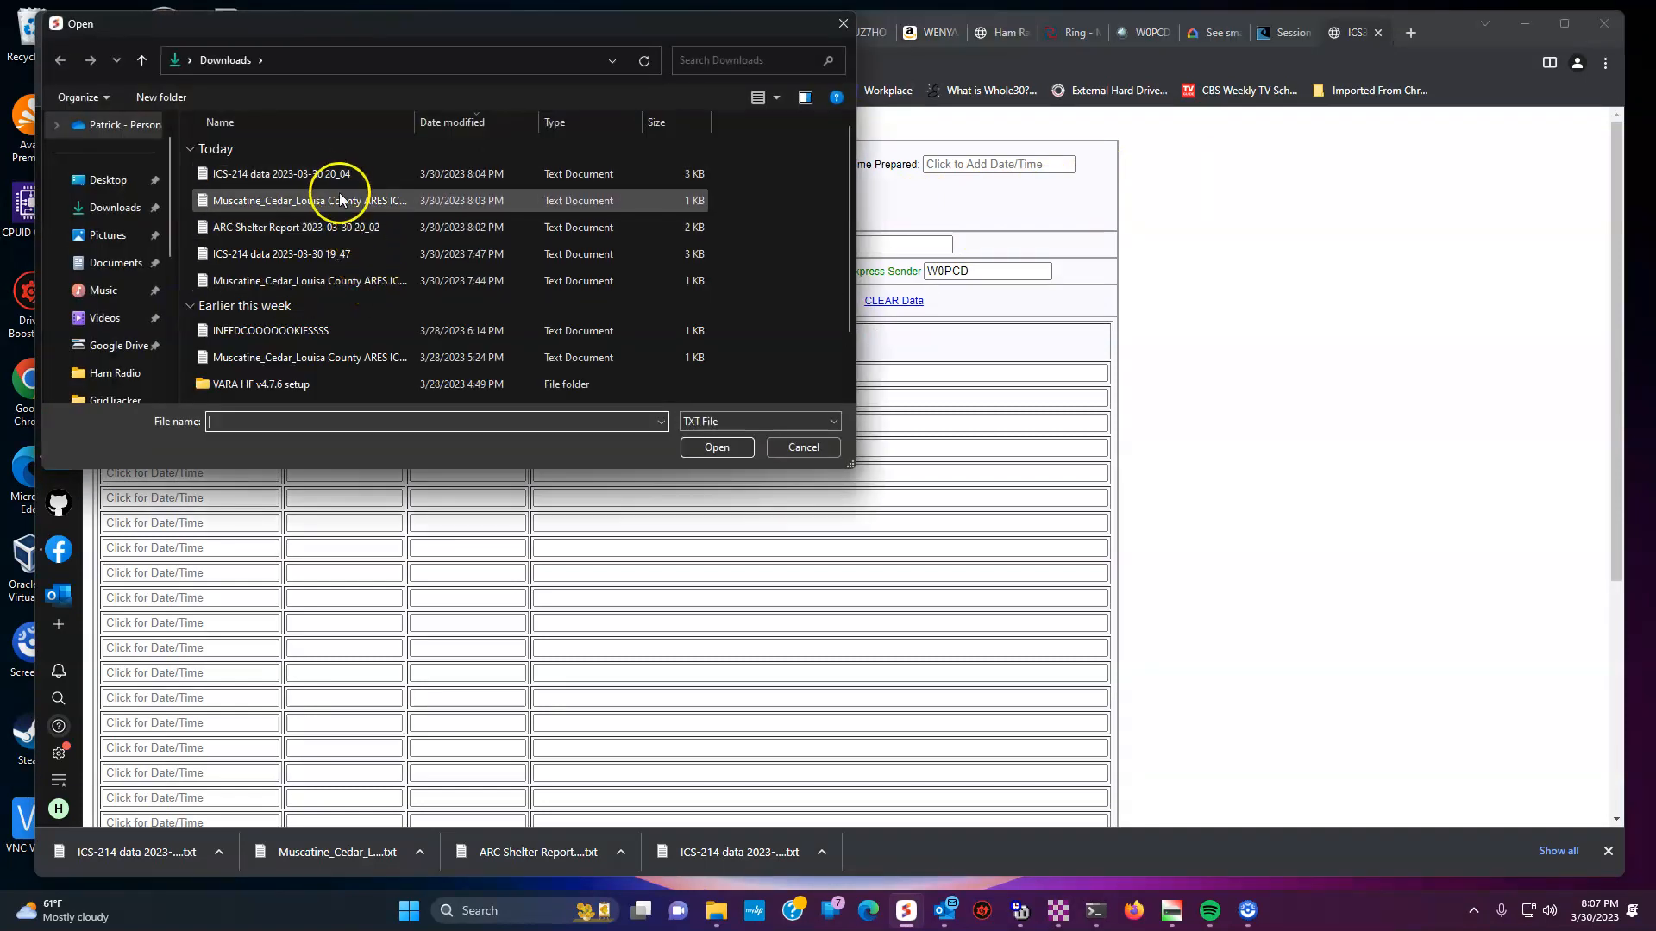
pyautogui.click(340, 200)
pyautogui.click(706, 449)
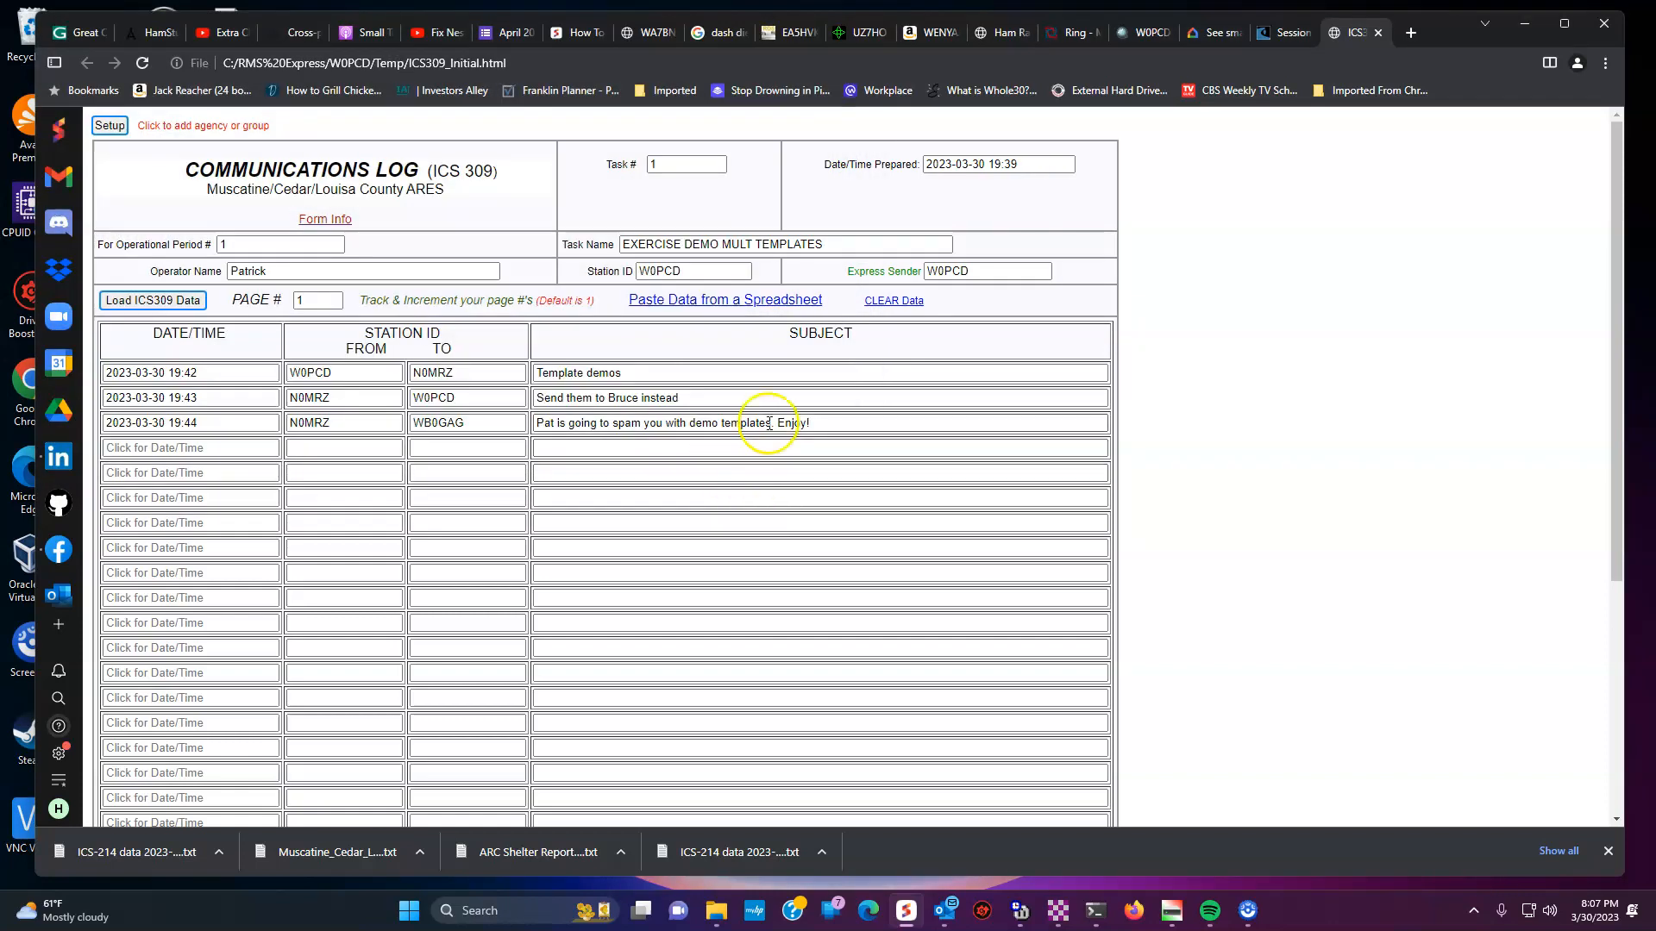
pyautogui.scroll(-10, 759, 440)
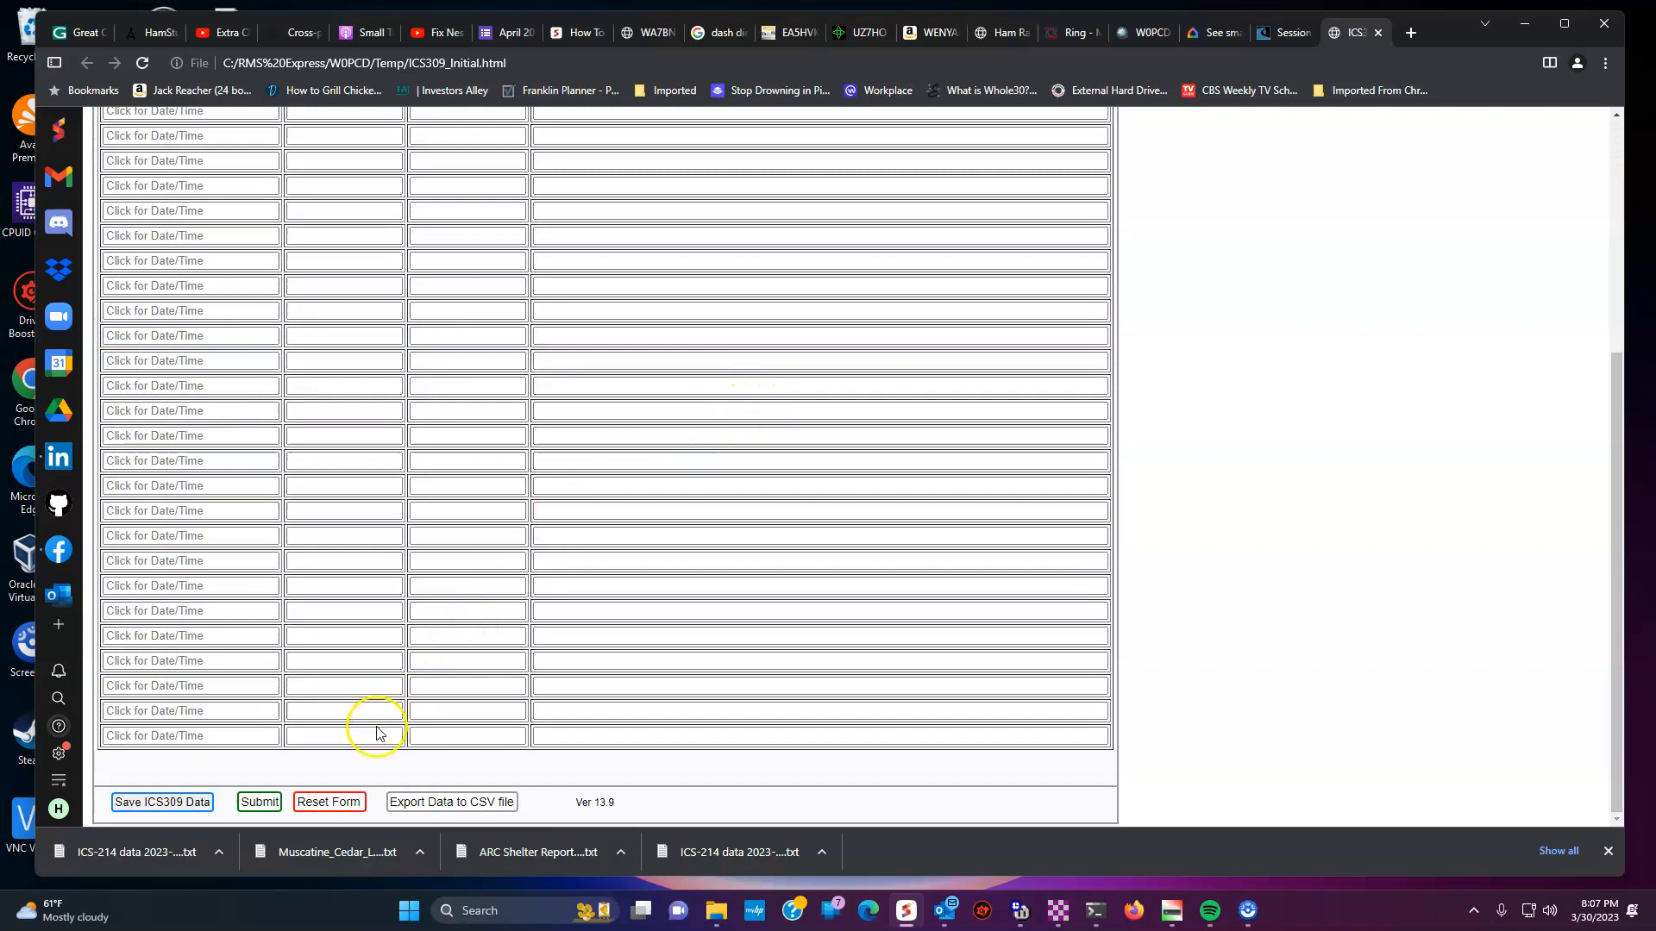
pyautogui.click(257, 795)
pyautogui.click(949, 205)
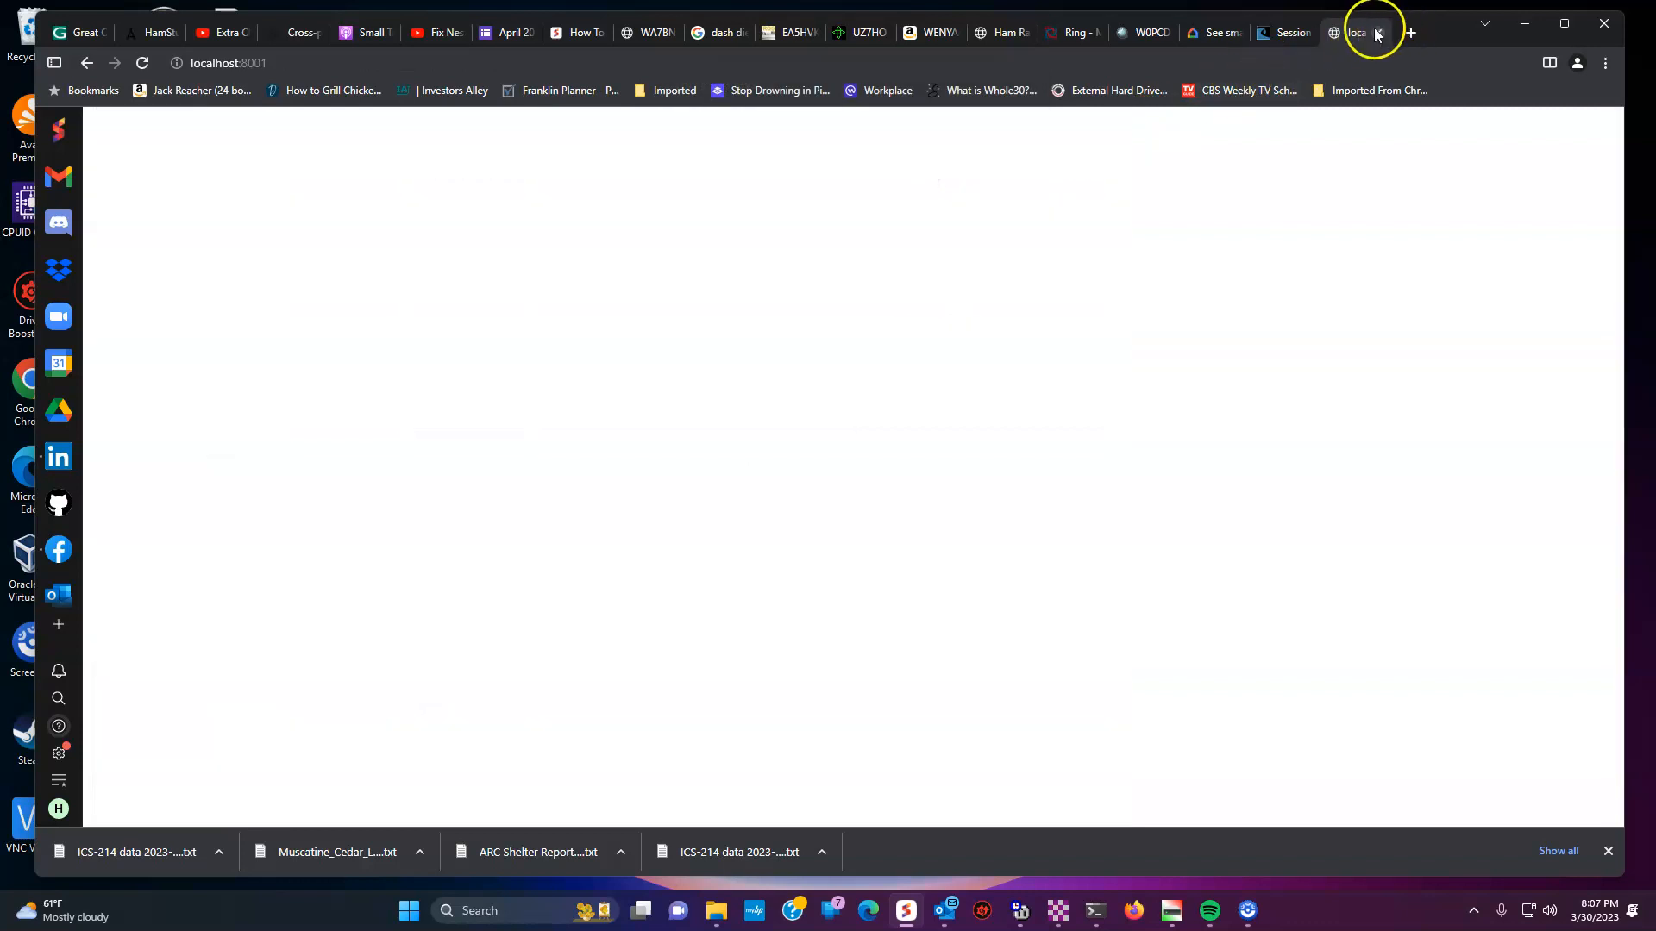
# - Post the ICS-309 message to the outbox, bringing it to 4
pyautogui.click(1377, 34)
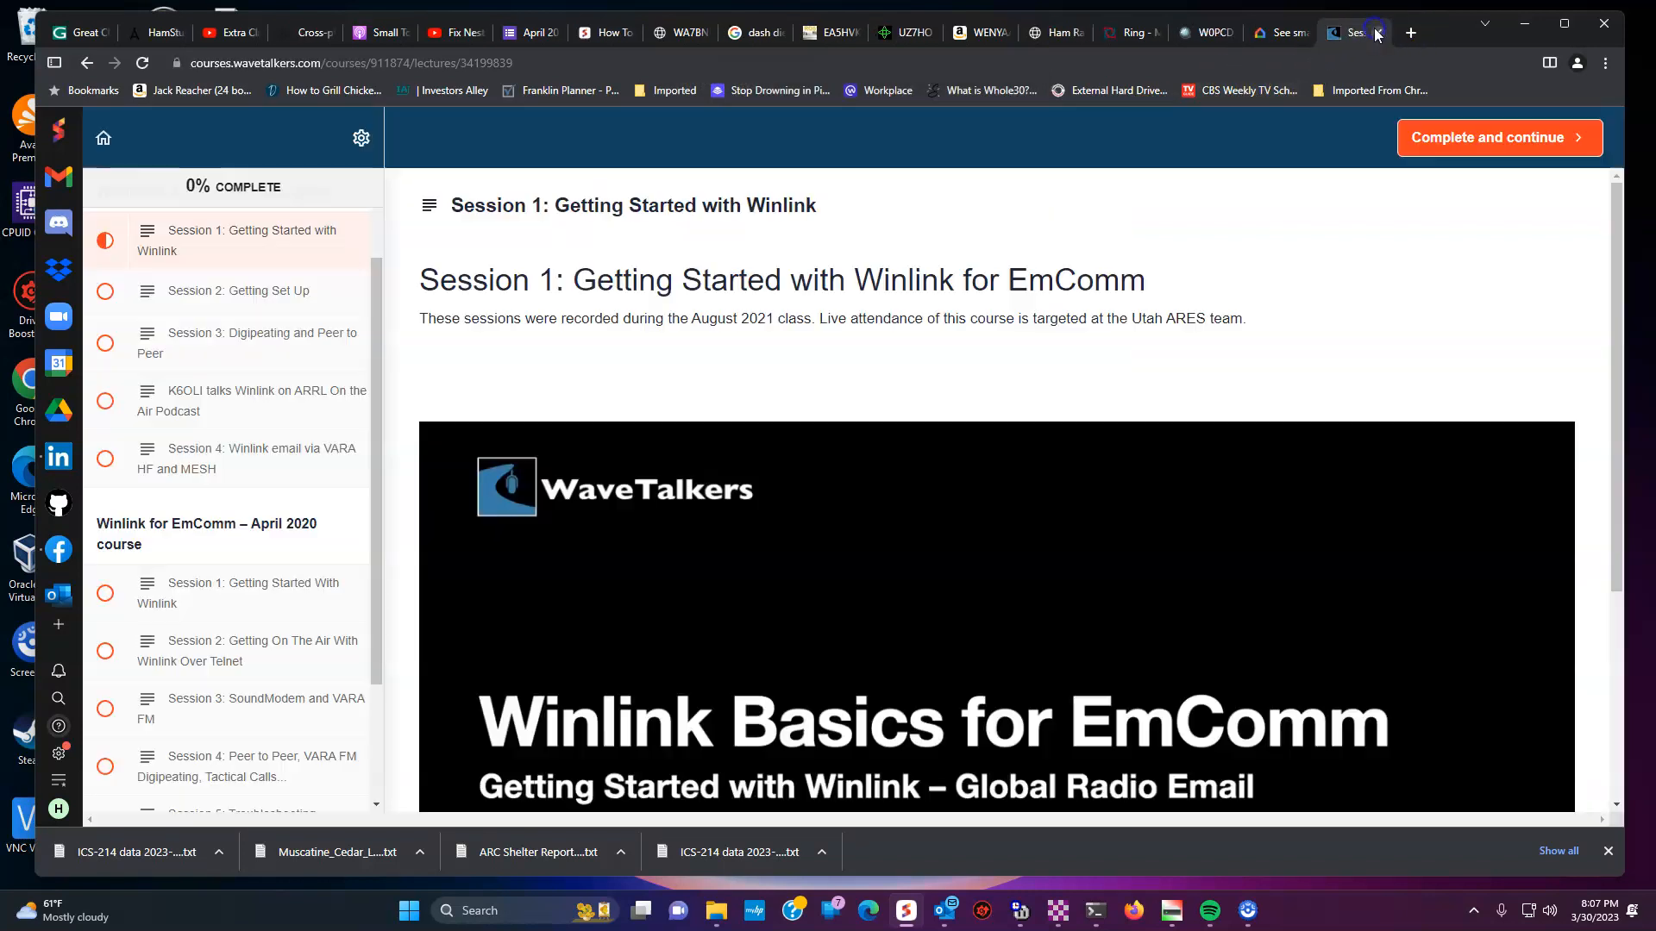
pyautogui.click(1524, 23)
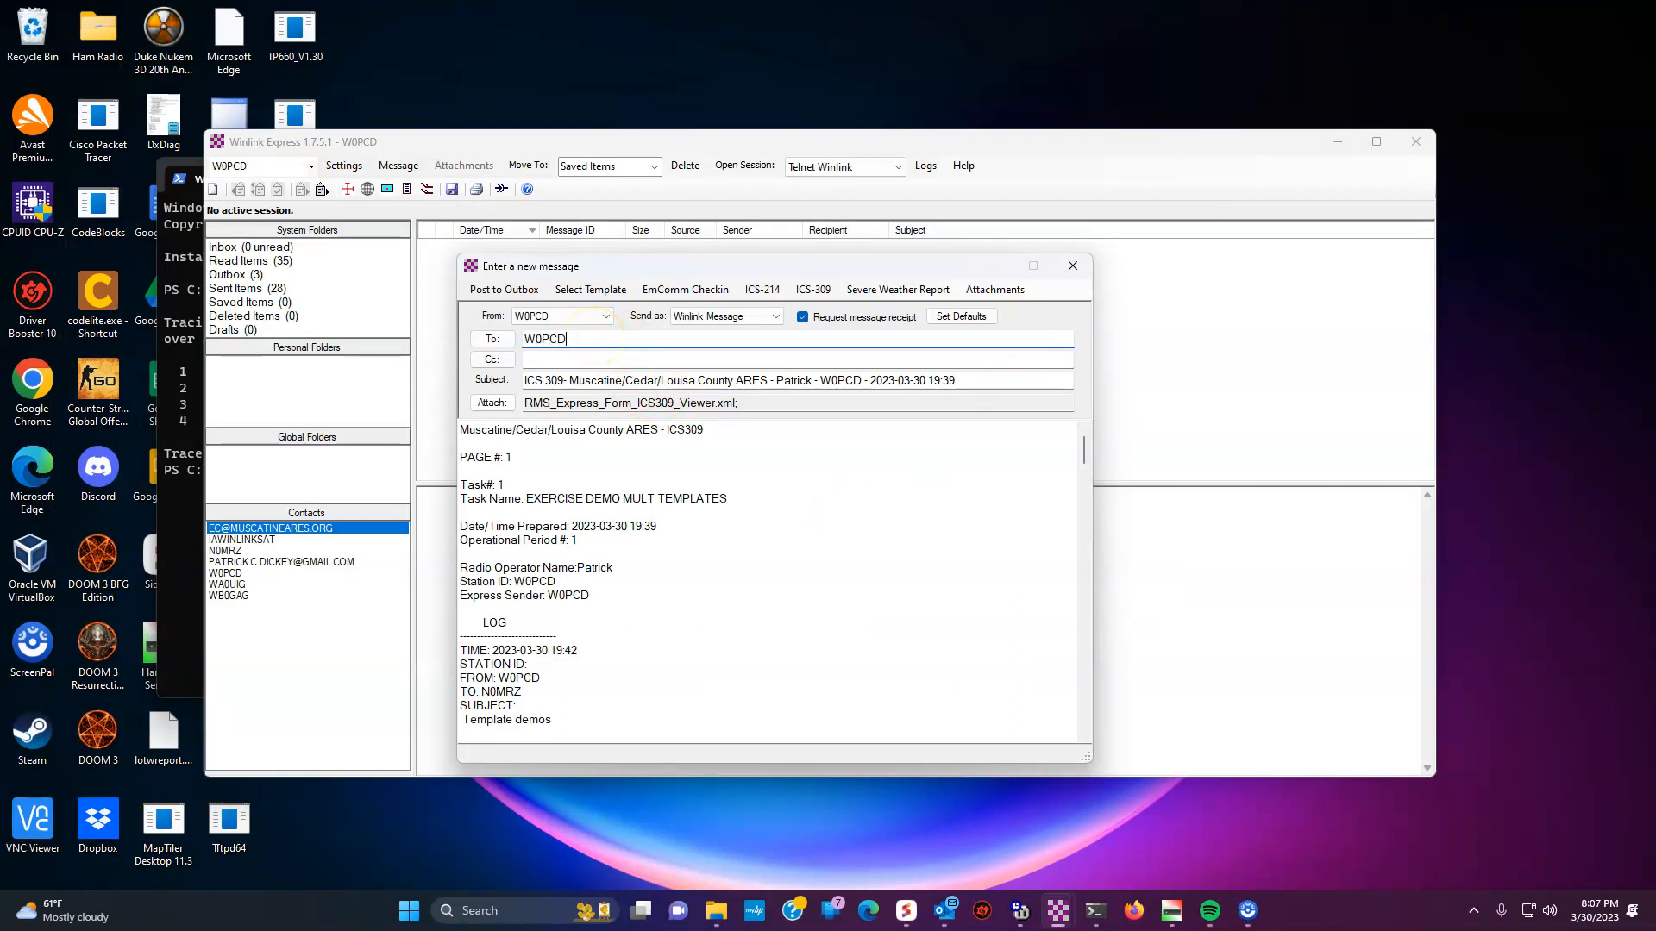
pyautogui.click(503, 290)
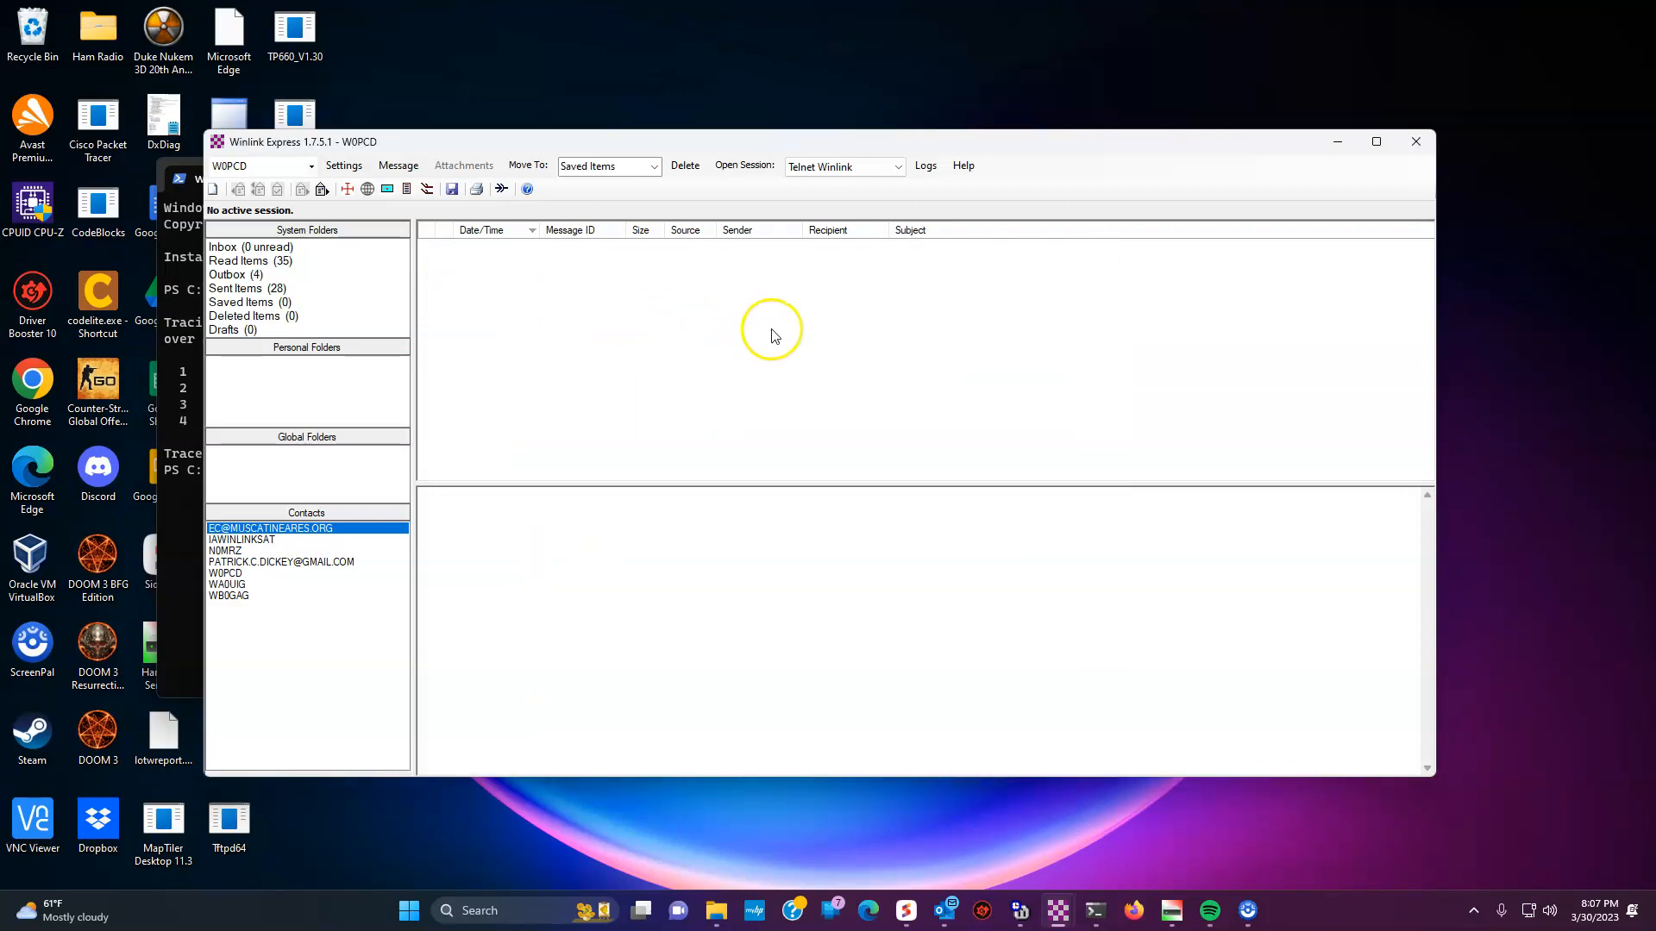
# - Send all four outbox messages over a Telnet Winlink session, leaving Outbox at 0 and Sent Items at 32
pyautogui.click(744, 166)
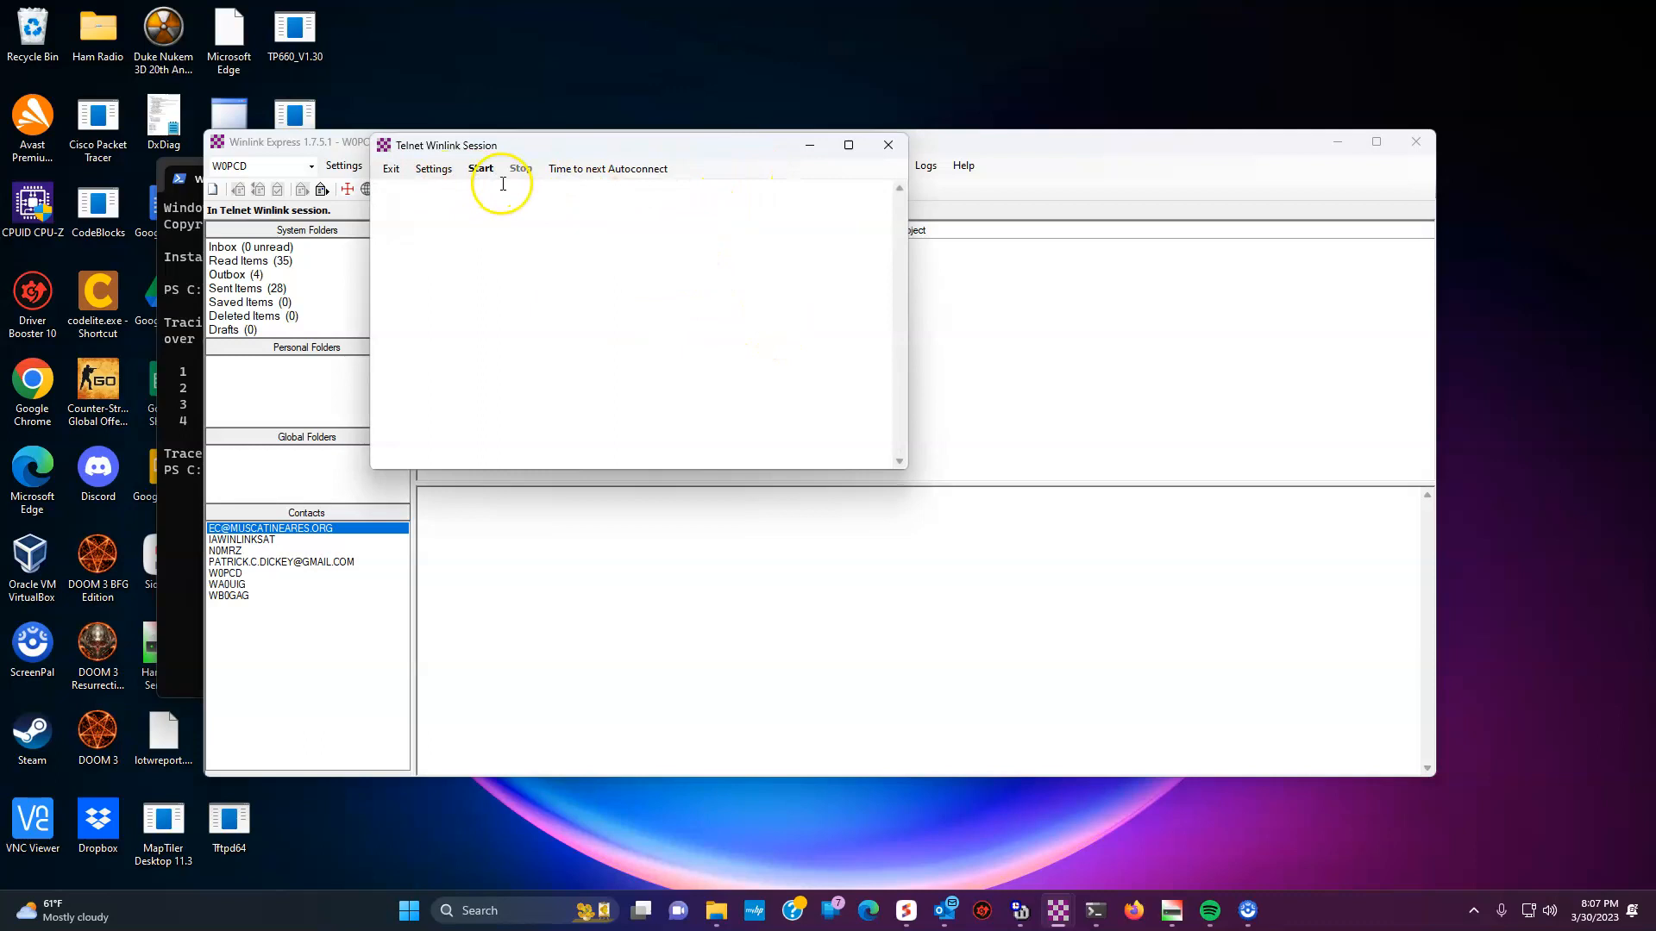
pyautogui.click(488, 178)
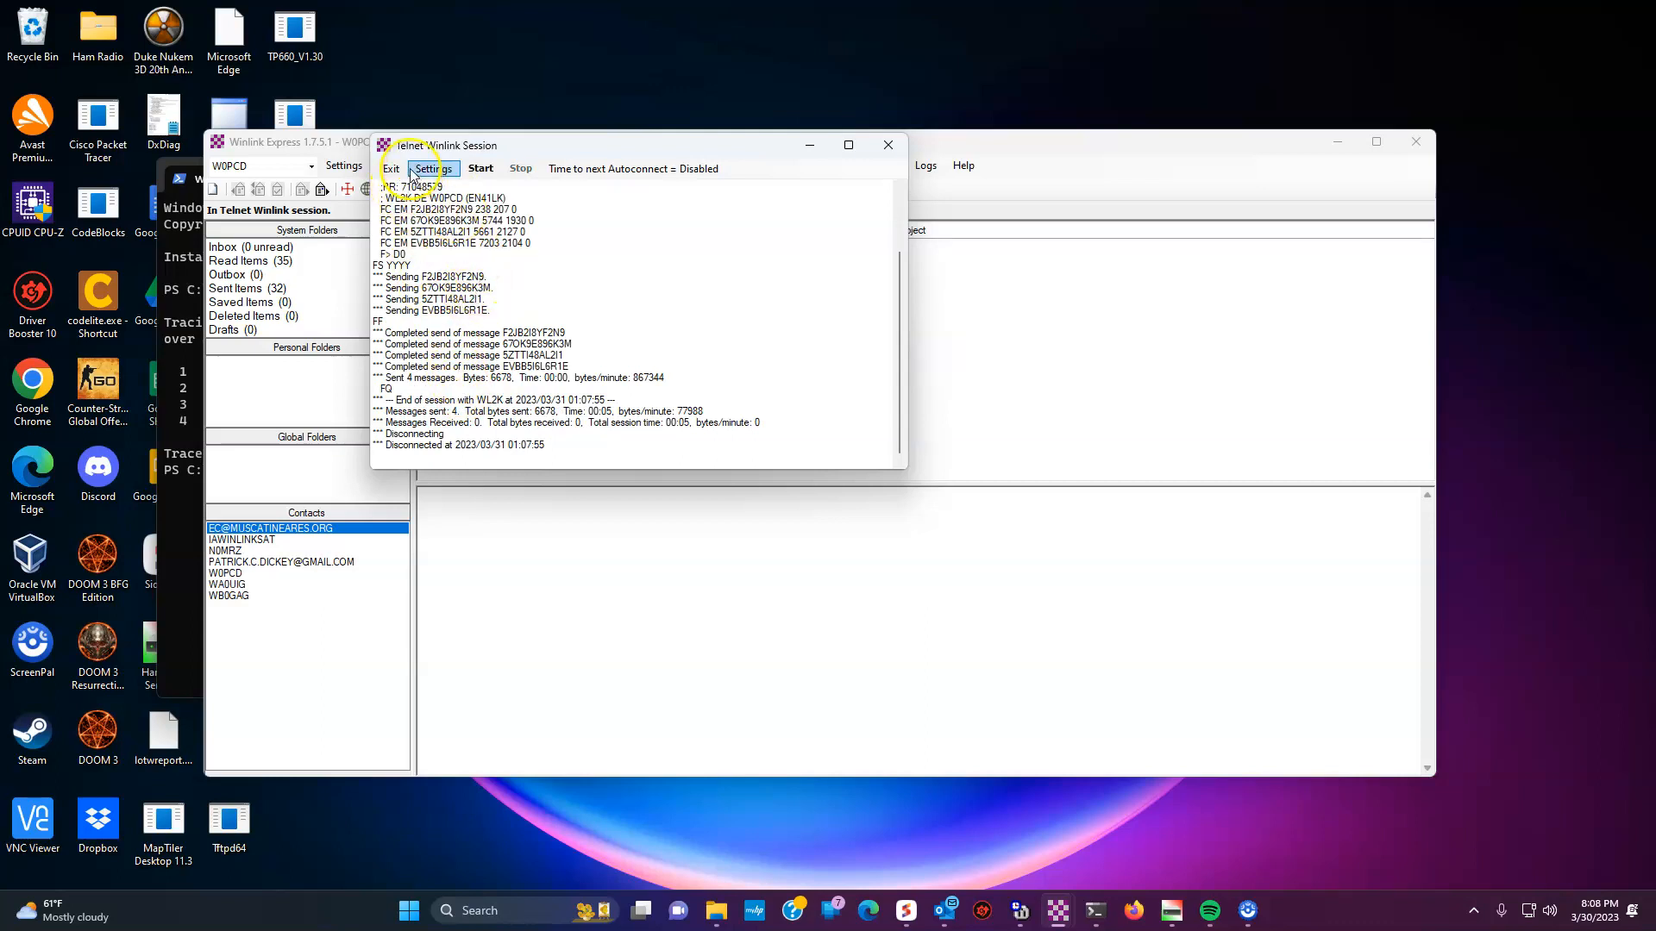
pyautogui.click(391, 170)
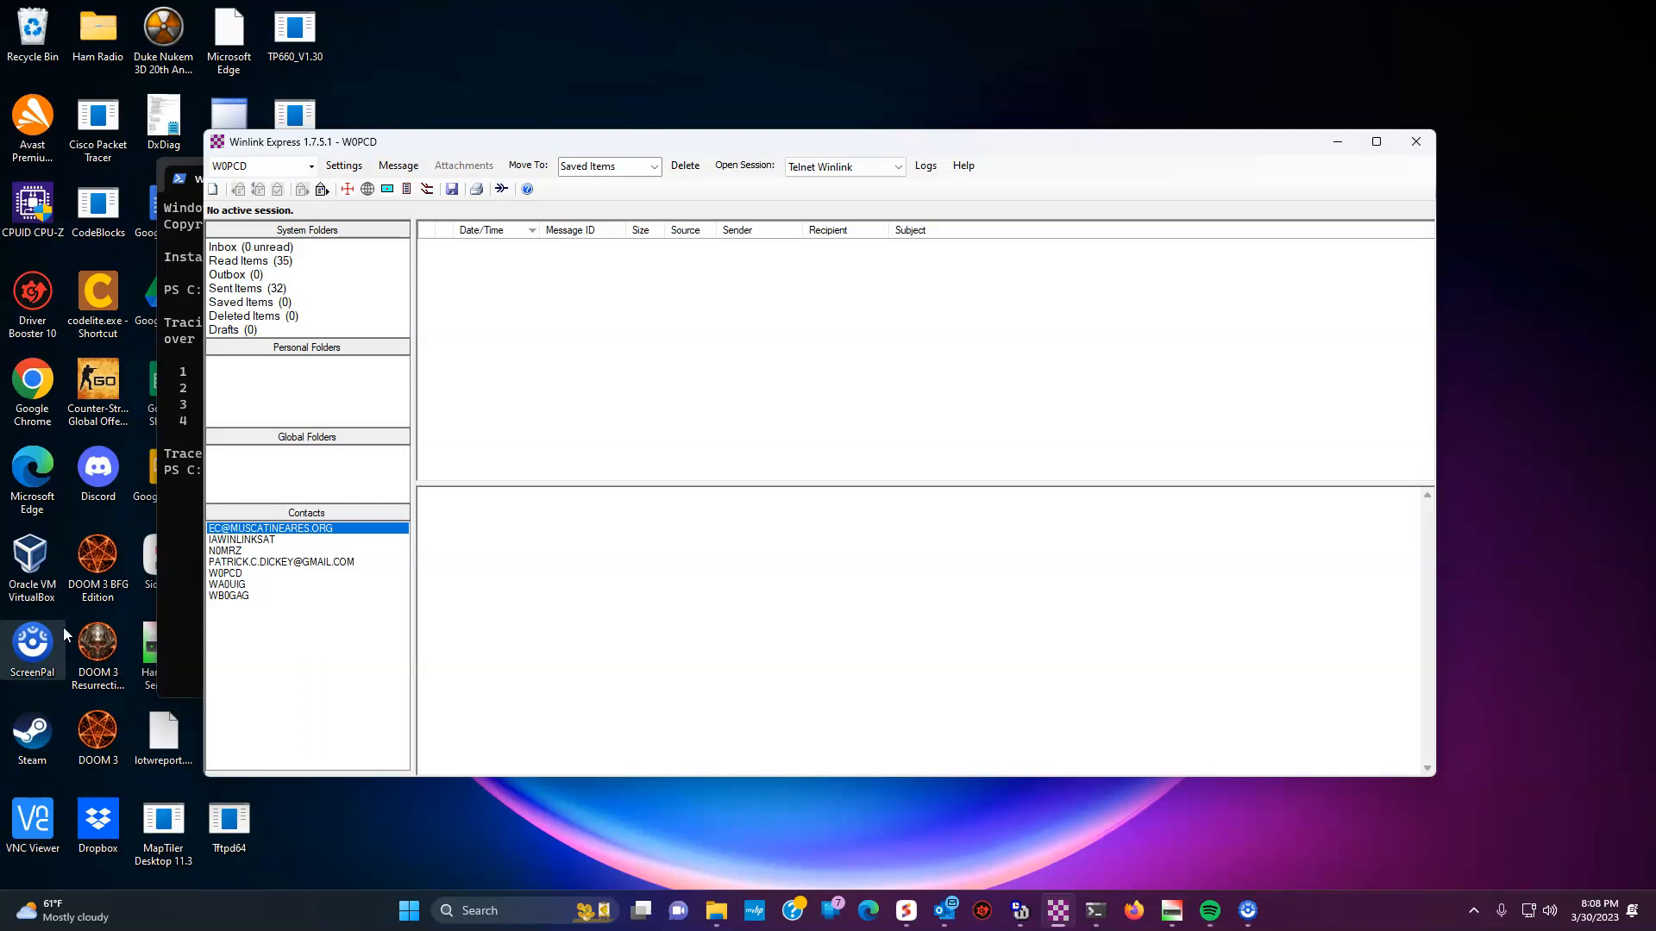
pyautogui.click(19, 821)
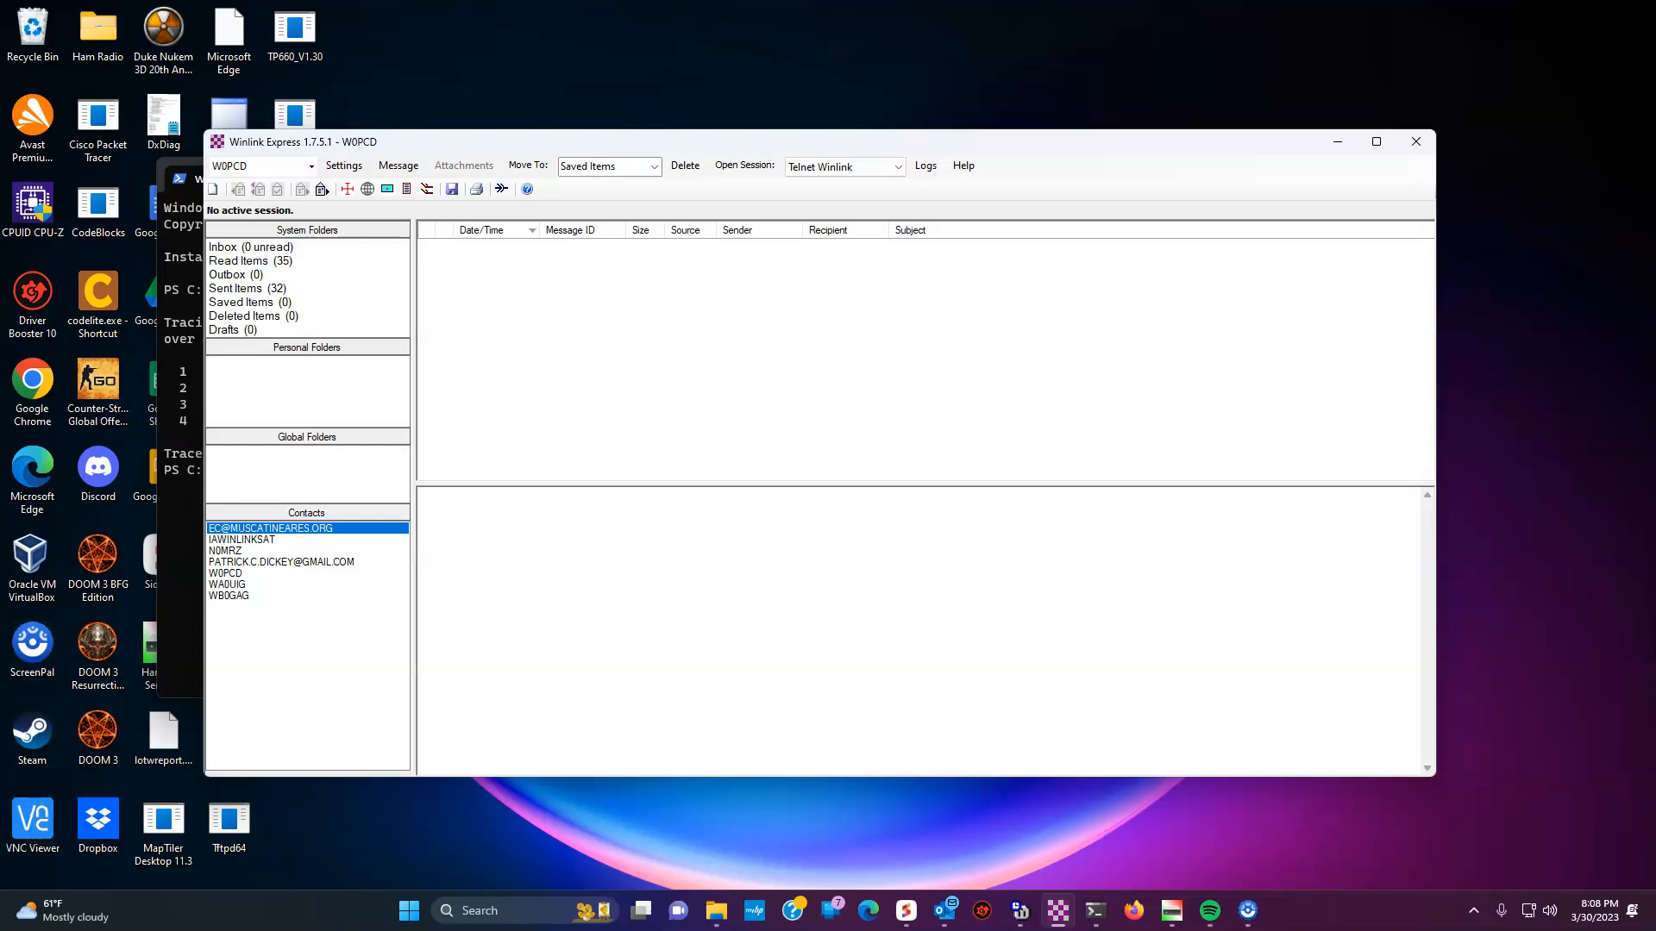